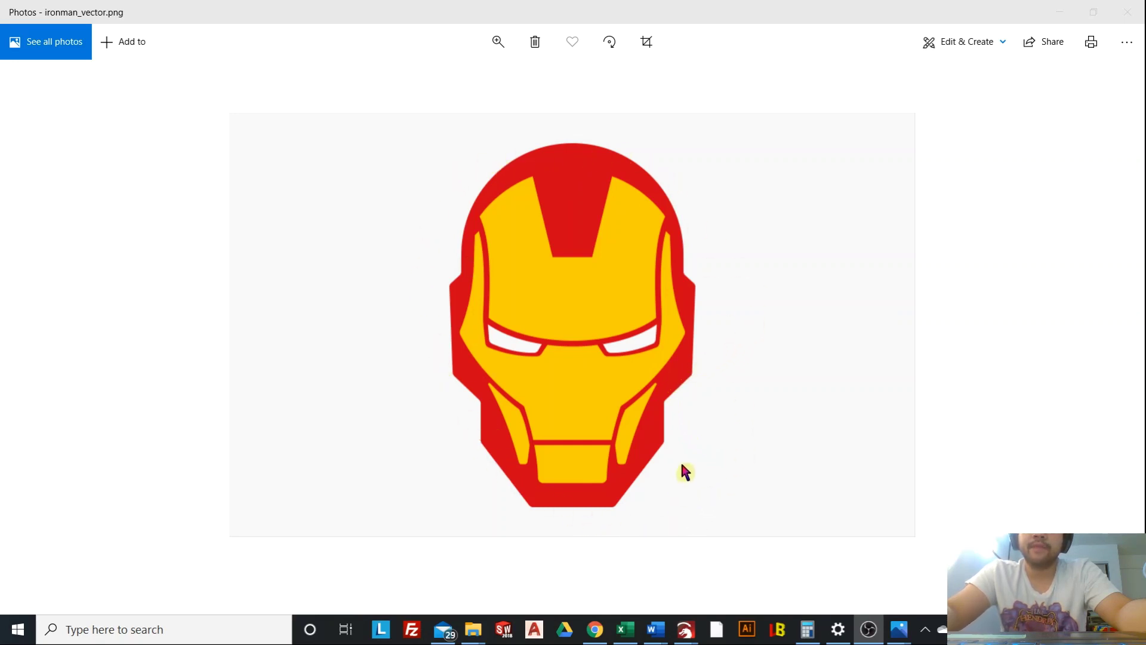
View the Iron Man logo and Marvel reference images, and switch to the untitled LightBurn project.
{"action": "mouse_move", "coordinate": [72, 374]}
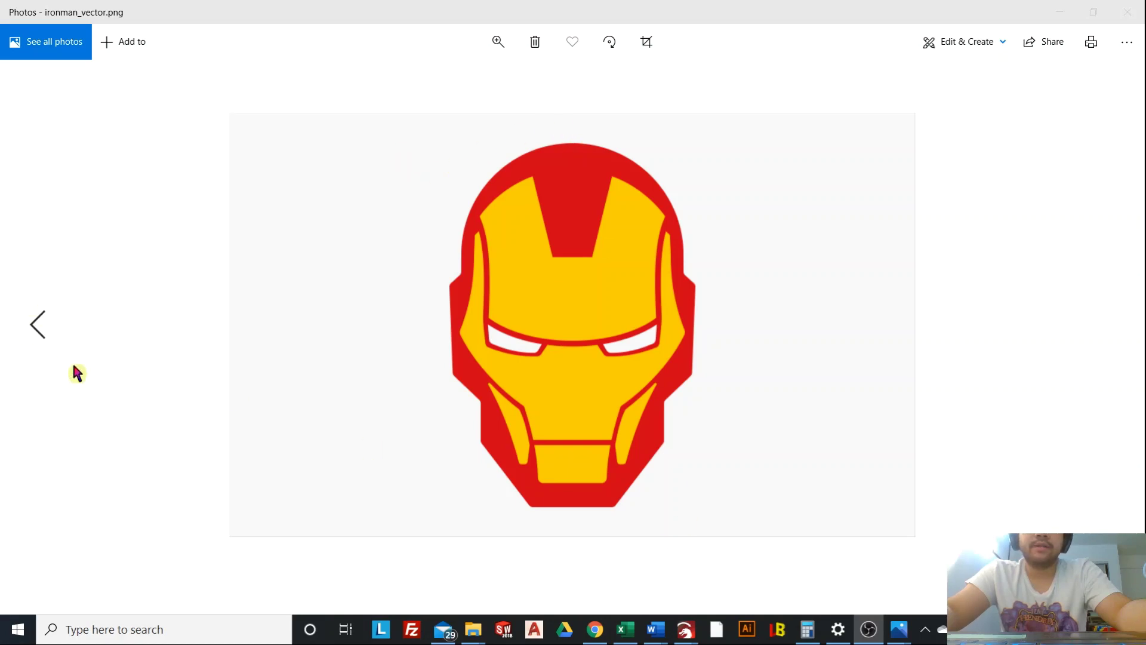
{"action": "left_click", "coordinate": [39, 323]}
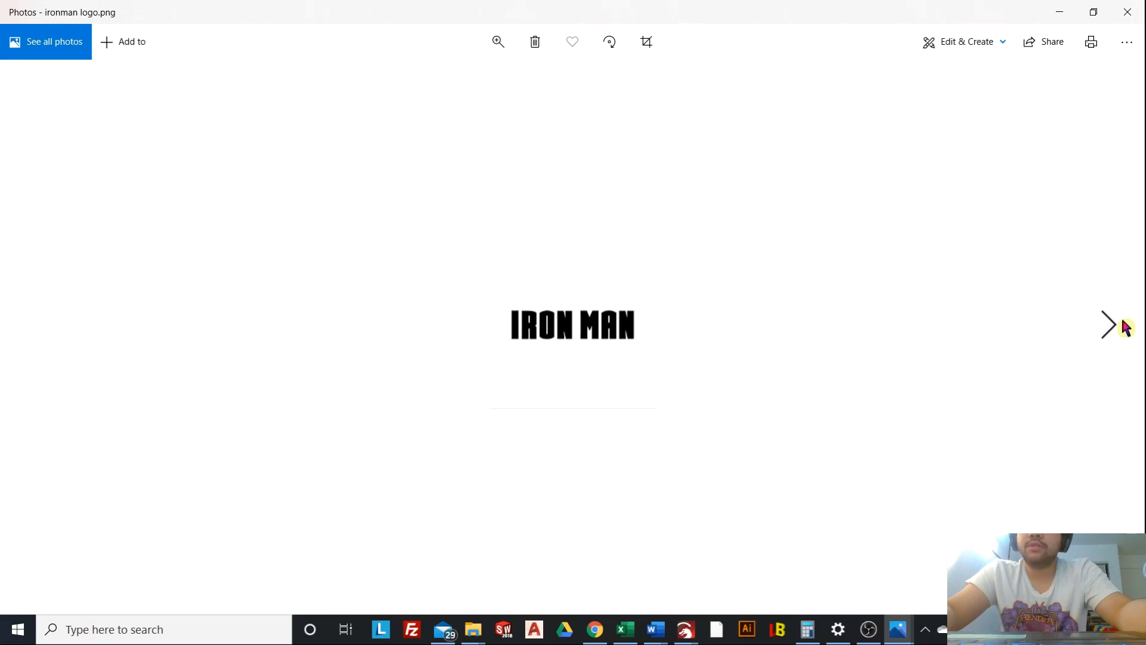
{"action": "left_click", "coordinate": [1122, 325]}
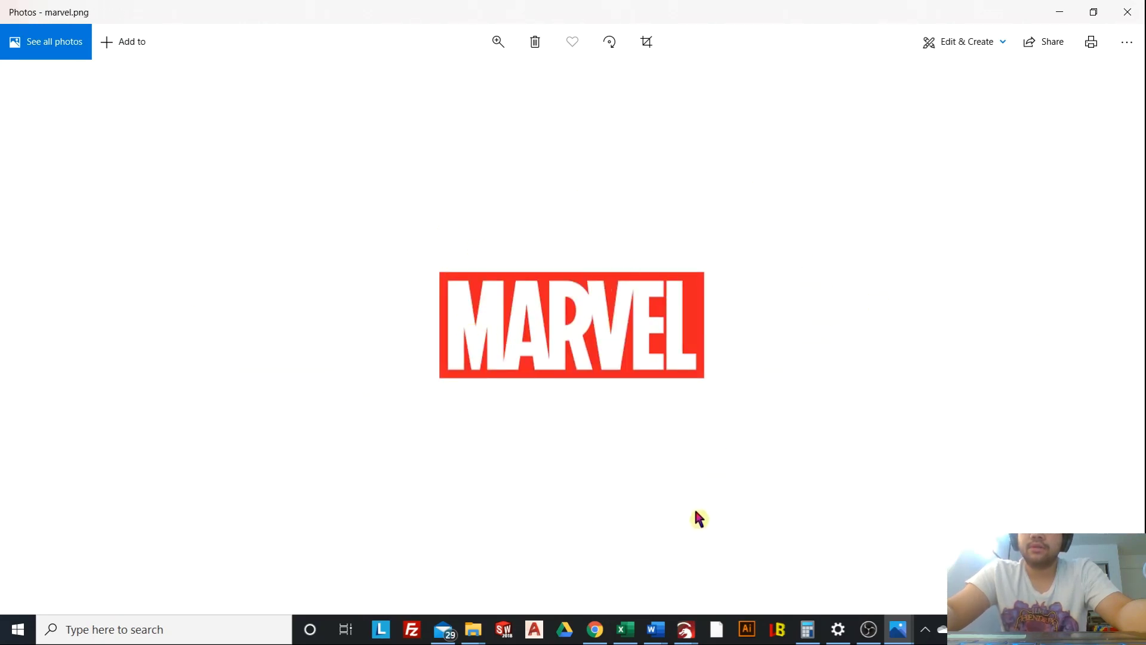
{"action": "left_click", "coordinate": [689, 624]}
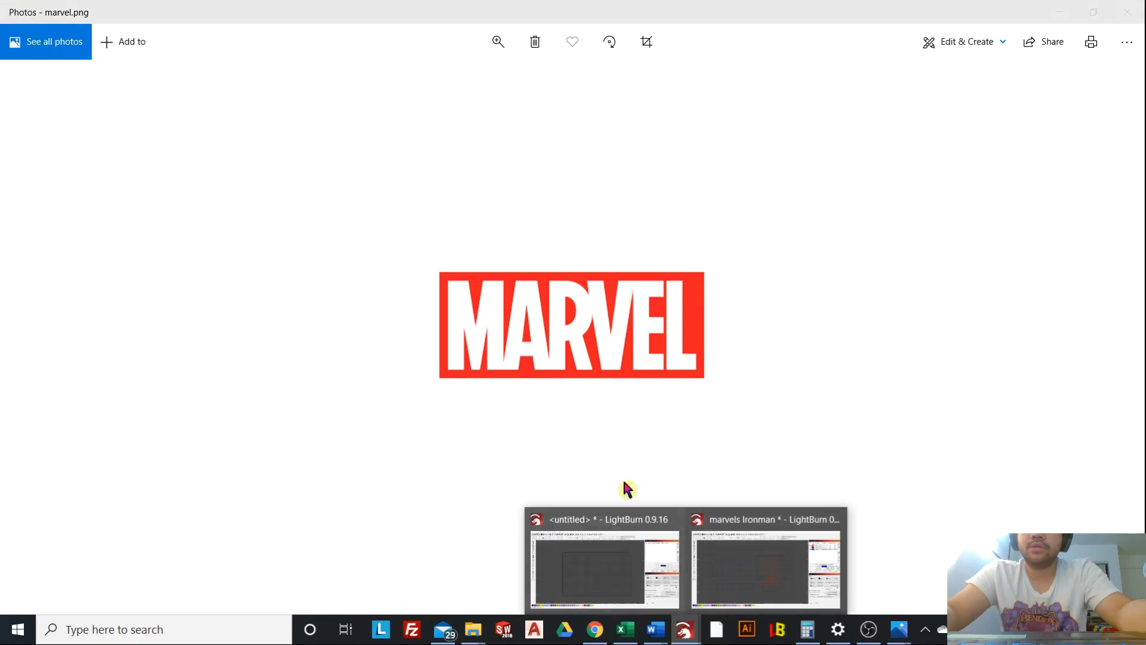
{"action": "left_click", "coordinate": [636, 570]}
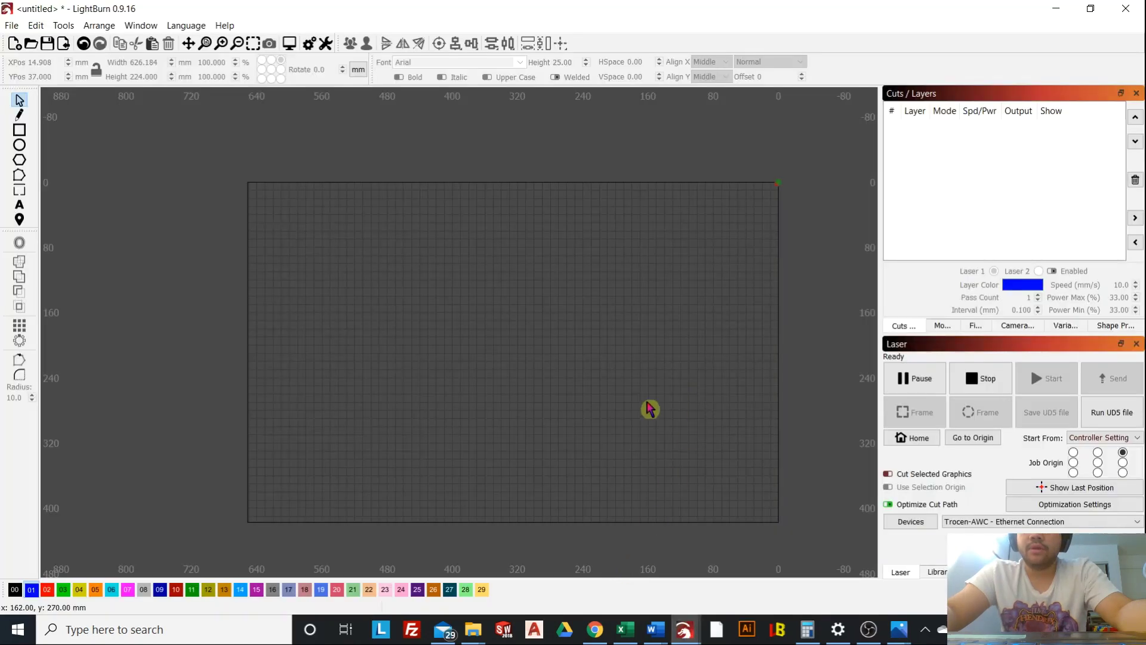
{"action": "scroll", "coordinate": [509, 284], "scroll_direction": "up", "scroll_amount": 1}
{"action": "scroll", "coordinate": [485, 286], "scroll_direction": "up", "scroll_amount": 1}
{"action": "scroll", "coordinate": [499, 256], "scroll_direction": "down", "scroll_amount": 1}
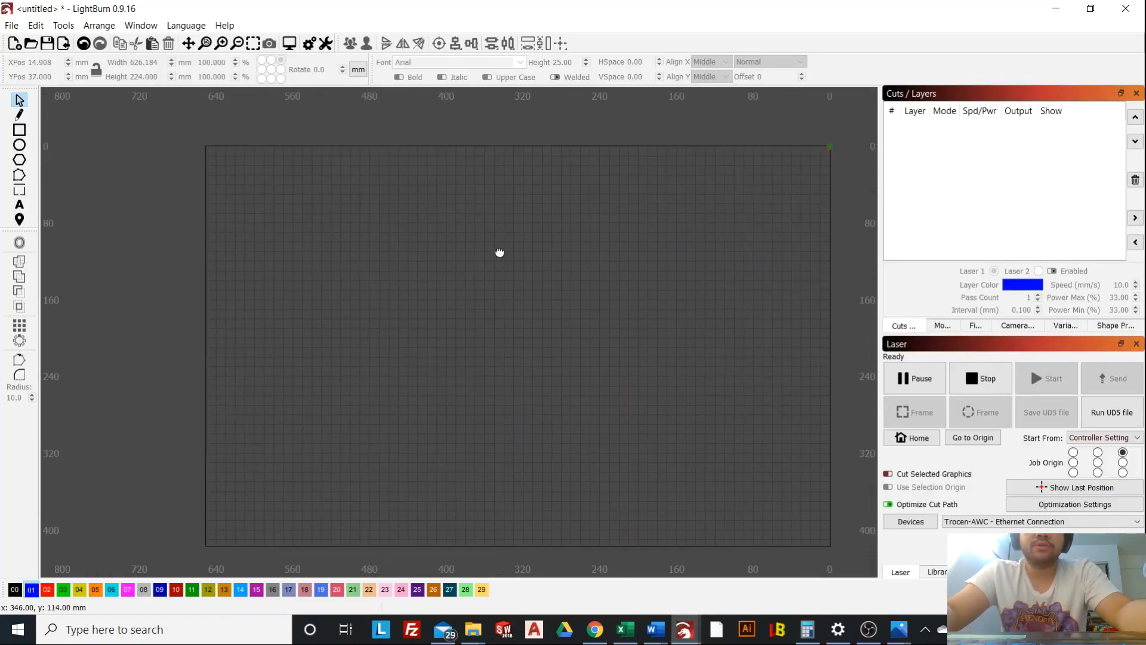
{"action": "scroll", "coordinate": [507, 243], "scroll_direction": "up", "scroll_amount": 2}
{"action": "scroll", "coordinate": [503, 243], "scroll_direction": "down", "scroll_amount": 1}
{"action": "scroll", "coordinate": [465, 246], "scroll_direction": "right", "scroll_amount": 2}
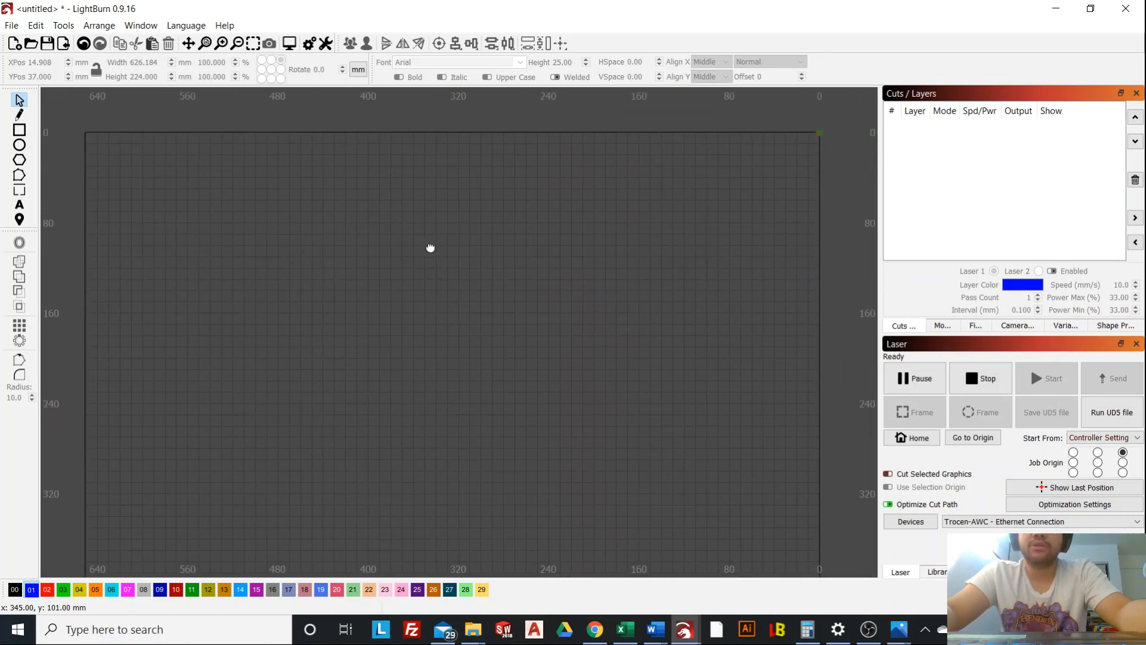
{"action": "scroll", "coordinate": [523, 274], "scroll_direction": "left", "scroll_amount": 1}
{"action": "scroll", "coordinate": [614, 235], "scroll_direction": "down", "scroll_amount": 1}
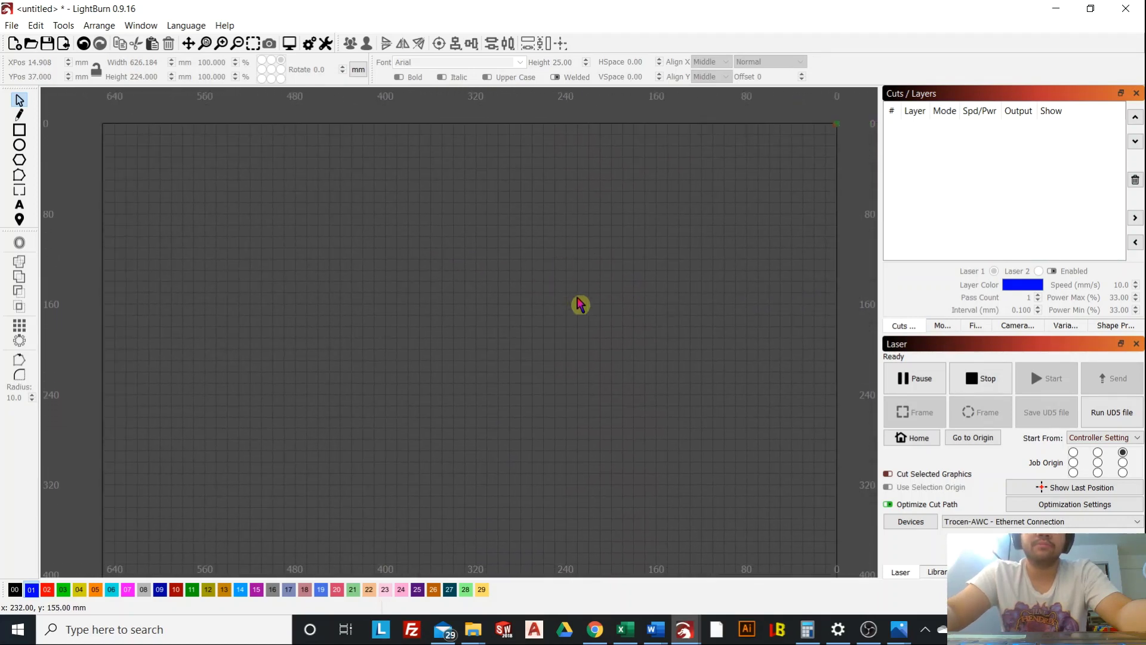
Import the ironman_vector image from the Iron Man folder and shift it slightly up and to the right on the workspace.
{"action": "left_click", "coordinate": [12, 26]}
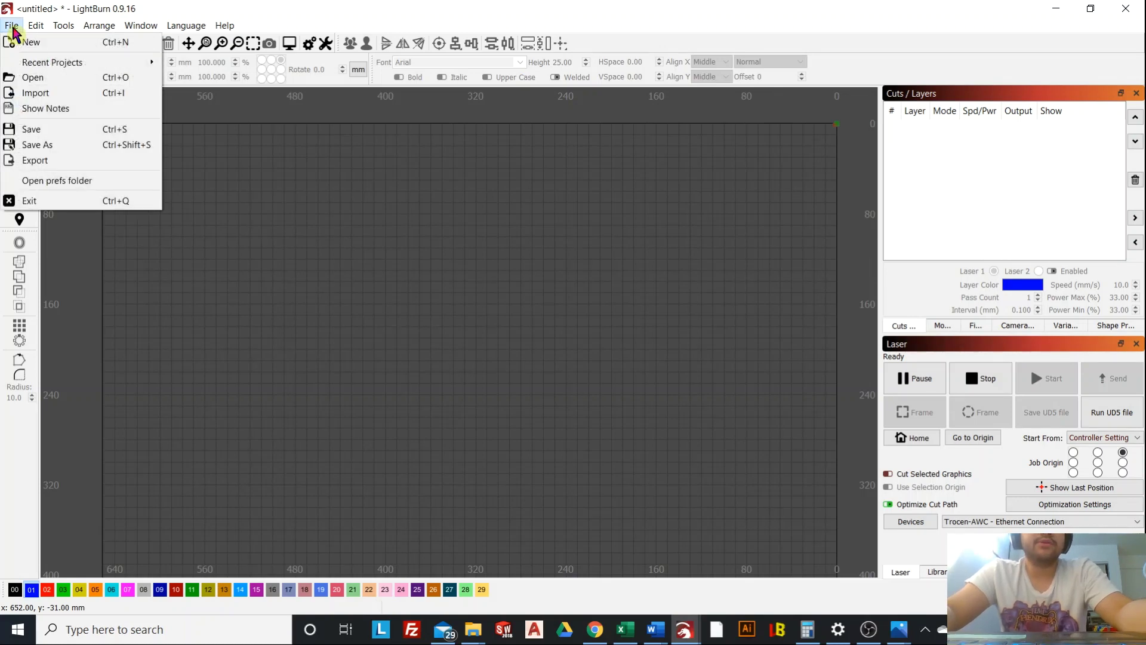
{"action": "left_click", "coordinate": [42, 7]}
{"action": "left_click", "coordinate": [19, 22]}
{"action": "mouse_move", "coordinate": [62, 26]}
{"action": "left_click", "coordinate": [28, 32]}
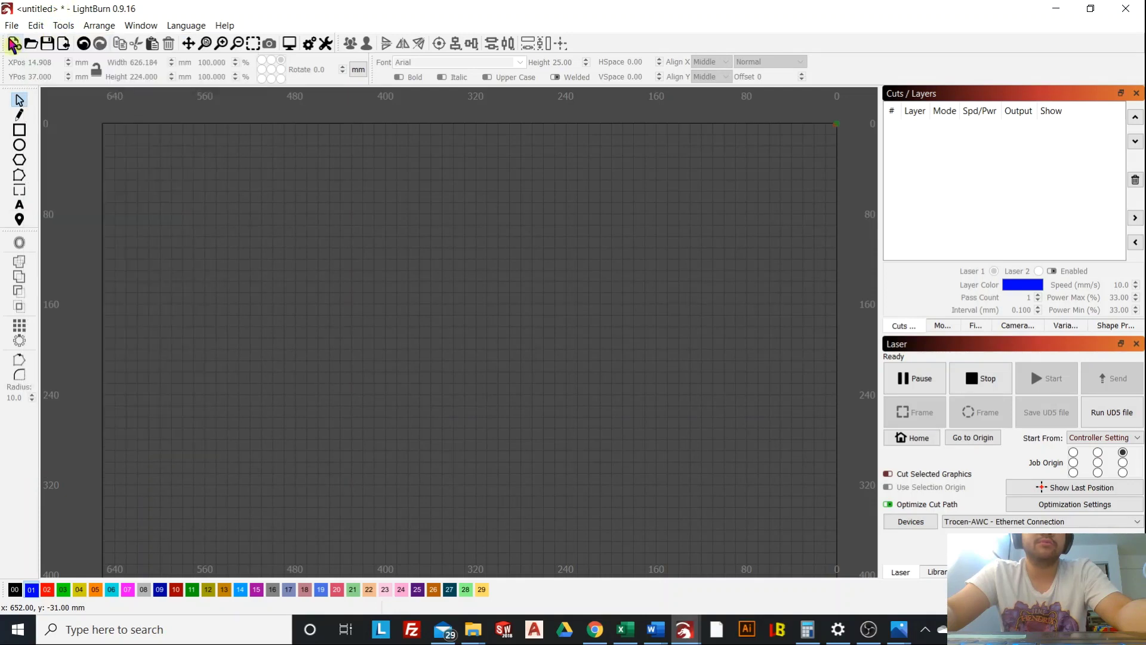
{"action": "left_click", "coordinate": [6, 25]}
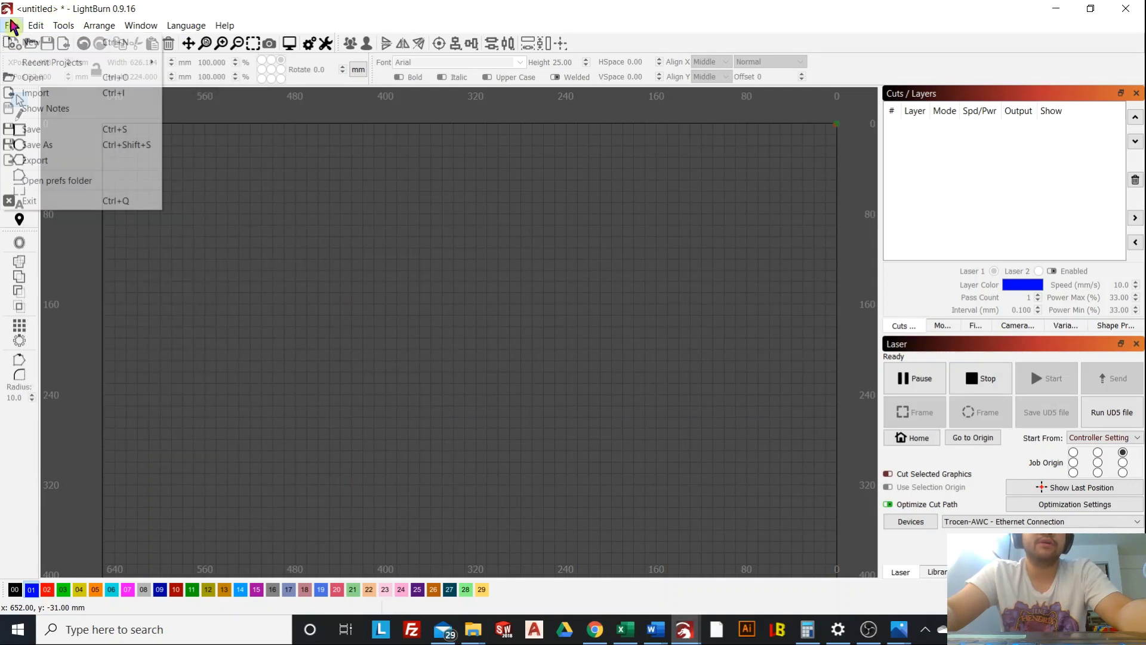
{"action": "left_click", "coordinate": [61, 99]}
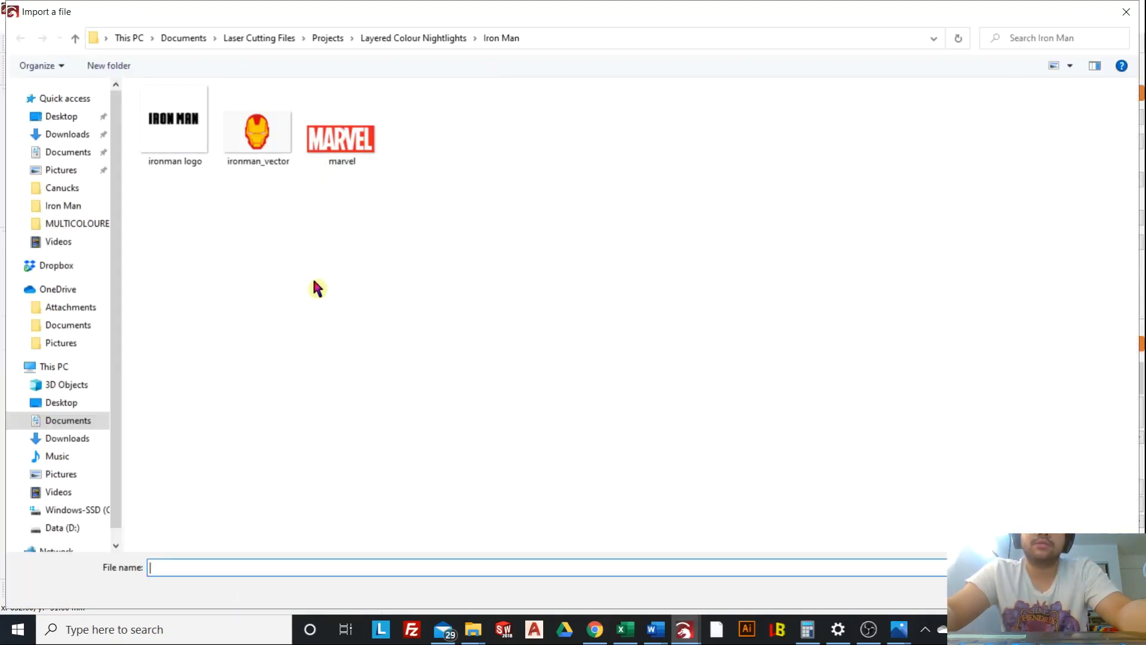
{"action": "double_click", "coordinate": [254, 124]}
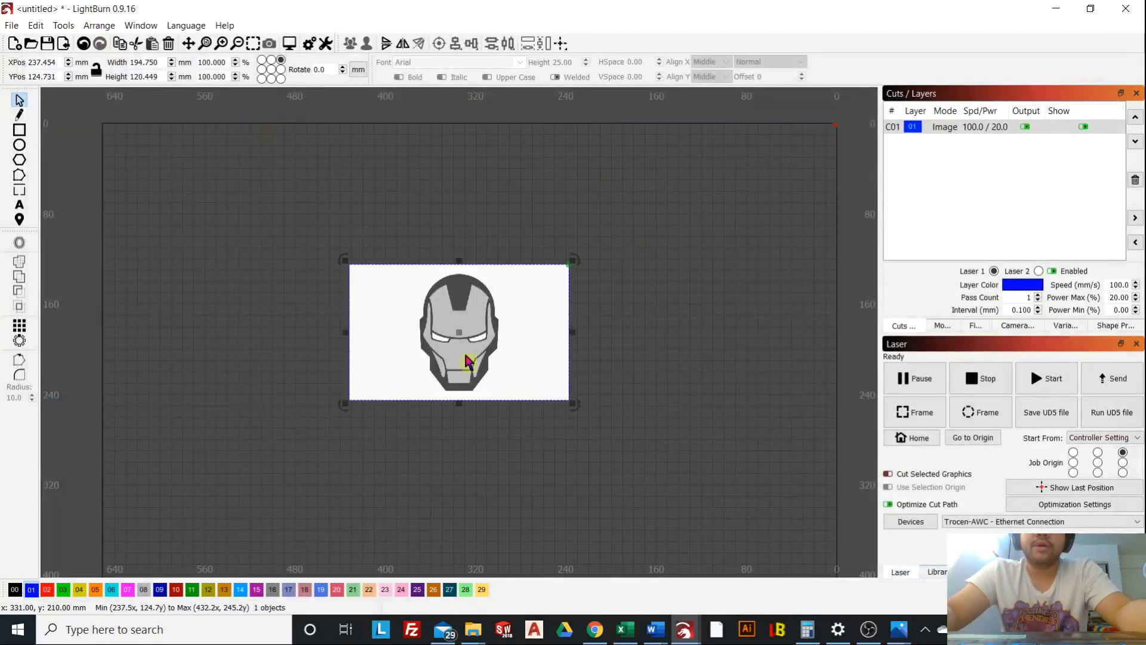
{"action": "left_click_drag", "start_coordinate": [504, 321], "coordinate": [508, 316]}
Start Trace Image on the Iron Man picture with the source image faded and examine the traced outlines around the chin.
{"action": "right_click", "coordinate": [502, 305]}
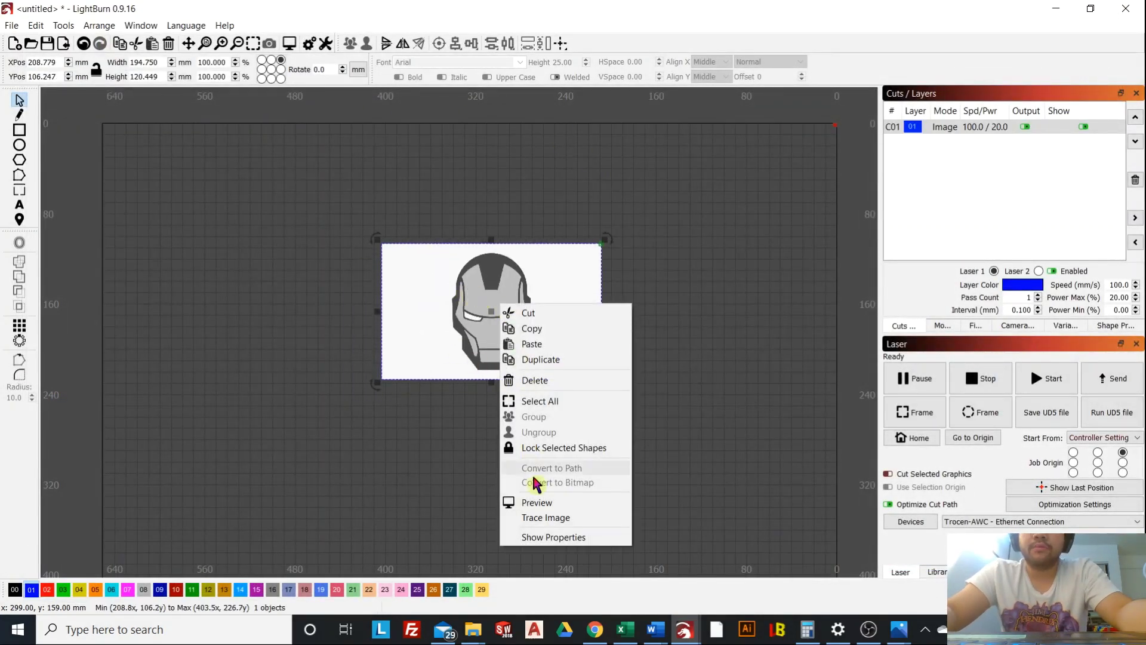
{"action": "left_click", "coordinate": [560, 518]}
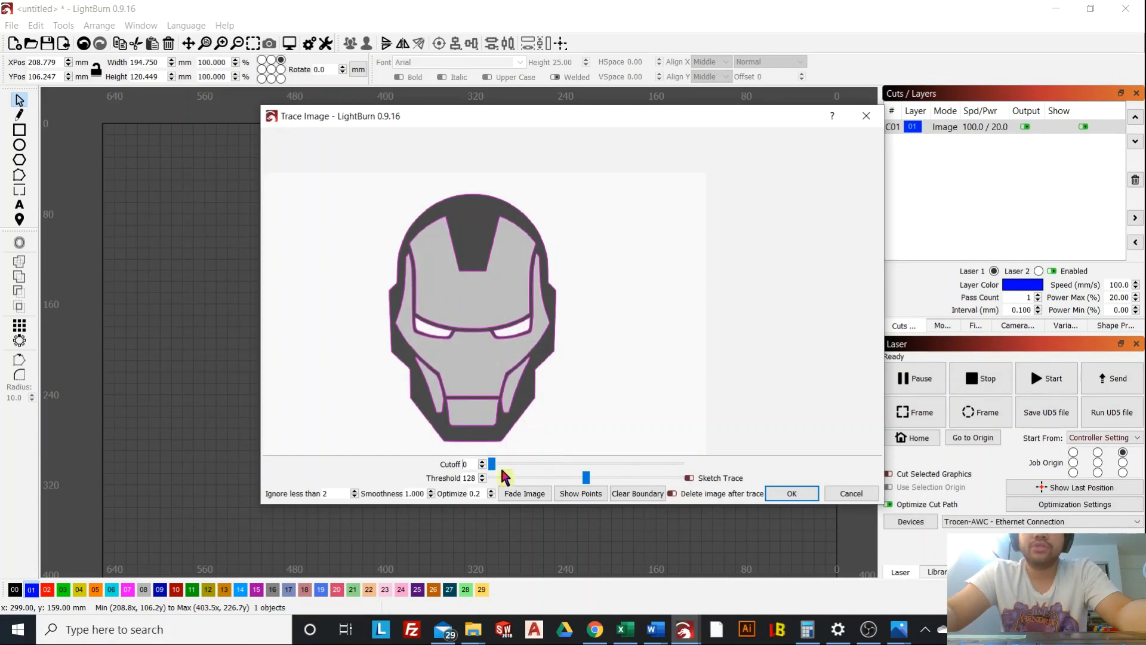
{"action": "left_click", "coordinate": [524, 498]}
{"action": "scroll", "coordinate": [468, 371], "scroll_direction": "up", "scroll_amount": 2}
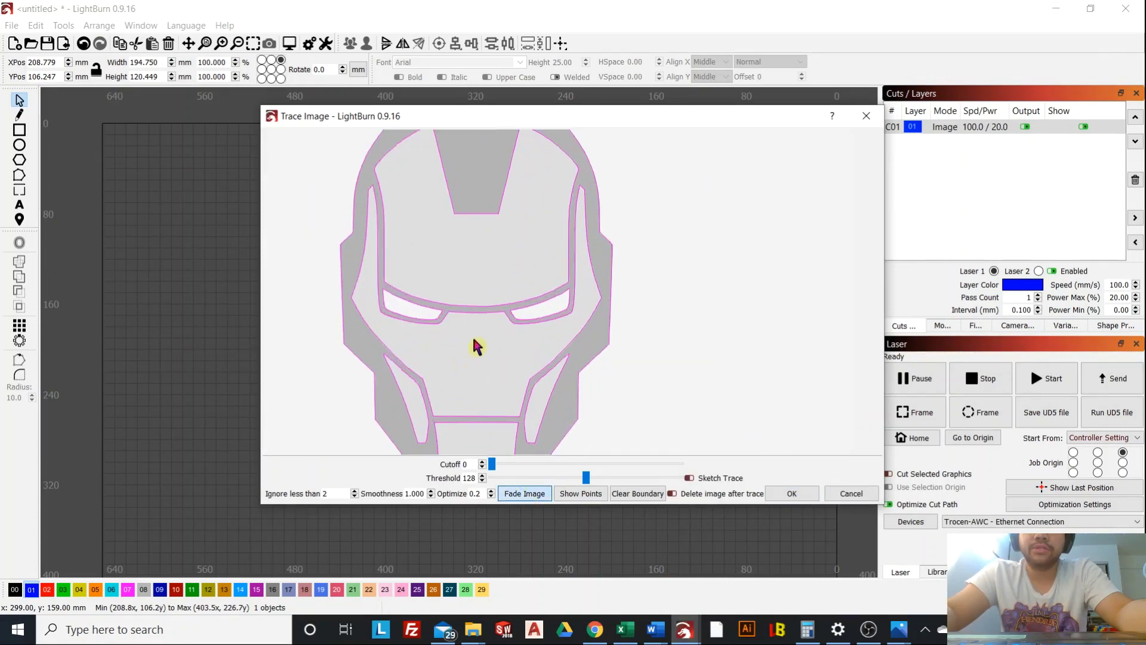
{"action": "scroll", "coordinate": [646, 292], "scroll_direction": "up", "scroll_amount": 2}
{"action": "scroll", "coordinate": [633, 281], "scroll_direction": "up", "scroll_amount": 3}
{"action": "scroll", "coordinate": [614, 355], "scroll_direction": "up", "scroll_amount": 3}
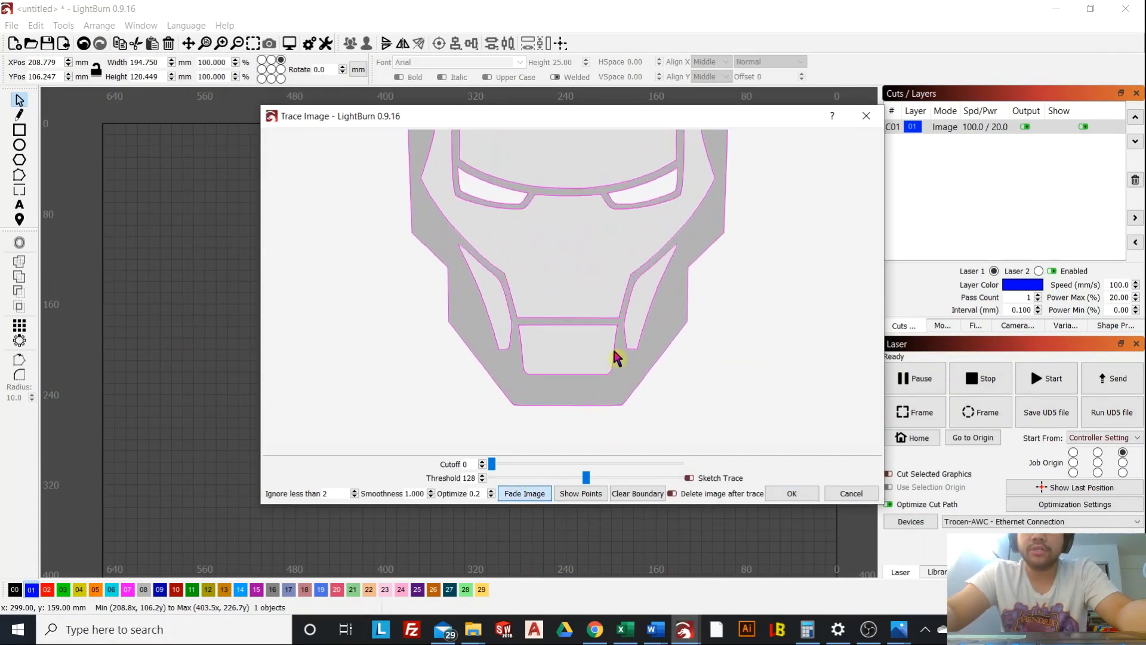
{"action": "scroll", "coordinate": [621, 286], "scroll_direction": "down", "scroll_amount": 3}
{"action": "scroll", "coordinate": [612, 308], "scroll_direction": "up", "scroll_amount": 1}
{"action": "scroll", "coordinate": [603, 310], "scroll_direction": "up", "scroll_amount": 2}
{"action": "scroll", "coordinate": [645, 353], "scroll_direction": "down", "scroll_amount": 1}
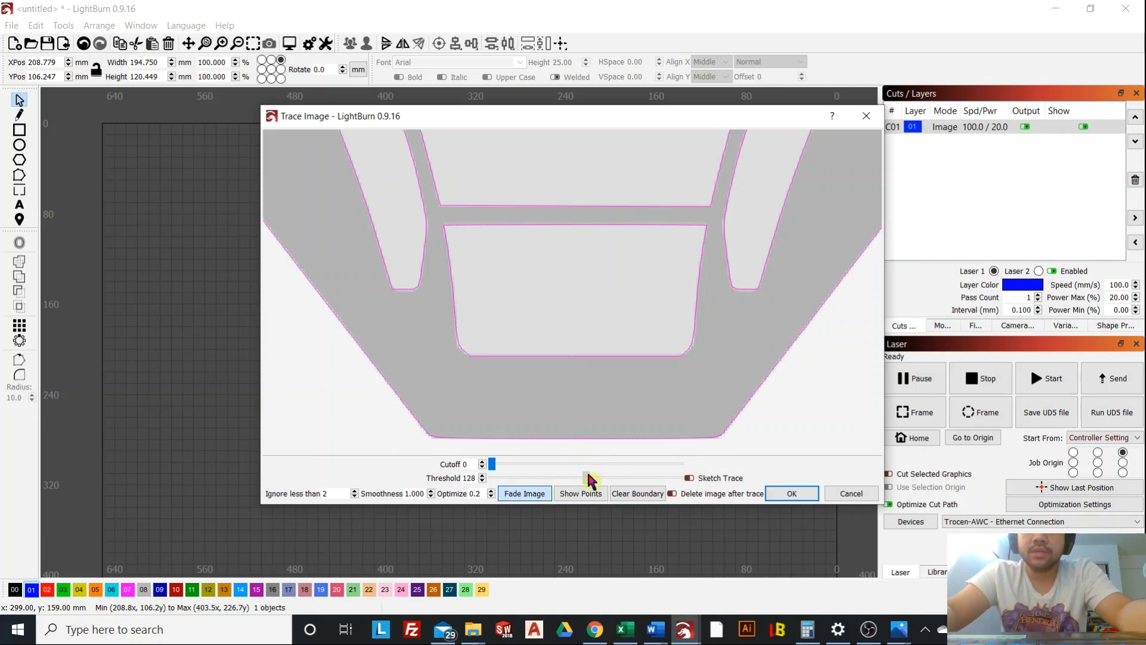
Set the trace threshold to 132, check the outlines of the whole helmet and create the vector trace.
{"action": "scroll", "coordinate": [642, 210], "scroll_direction": "down", "scroll_amount": 3}
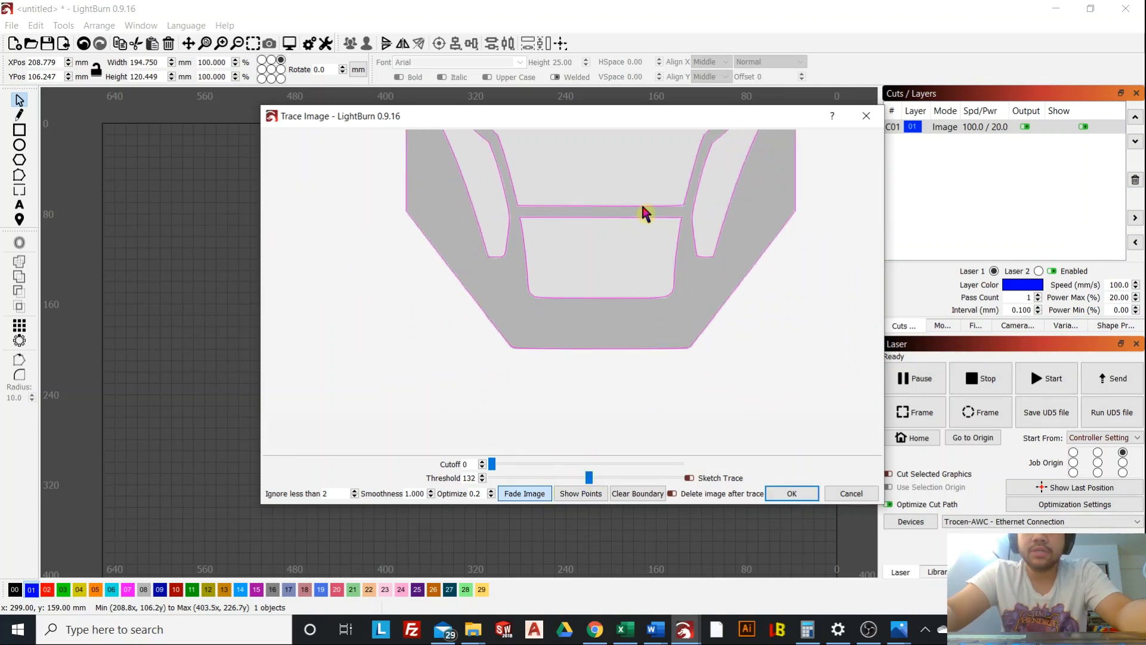
{"action": "scroll", "coordinate": [642, 356], "scroll_direction": "up", "scroll_amount": 2}
{"action": "scroll", "coordinate": [633, 364], "scroll_direction": "down", "scroll_amount": 3}
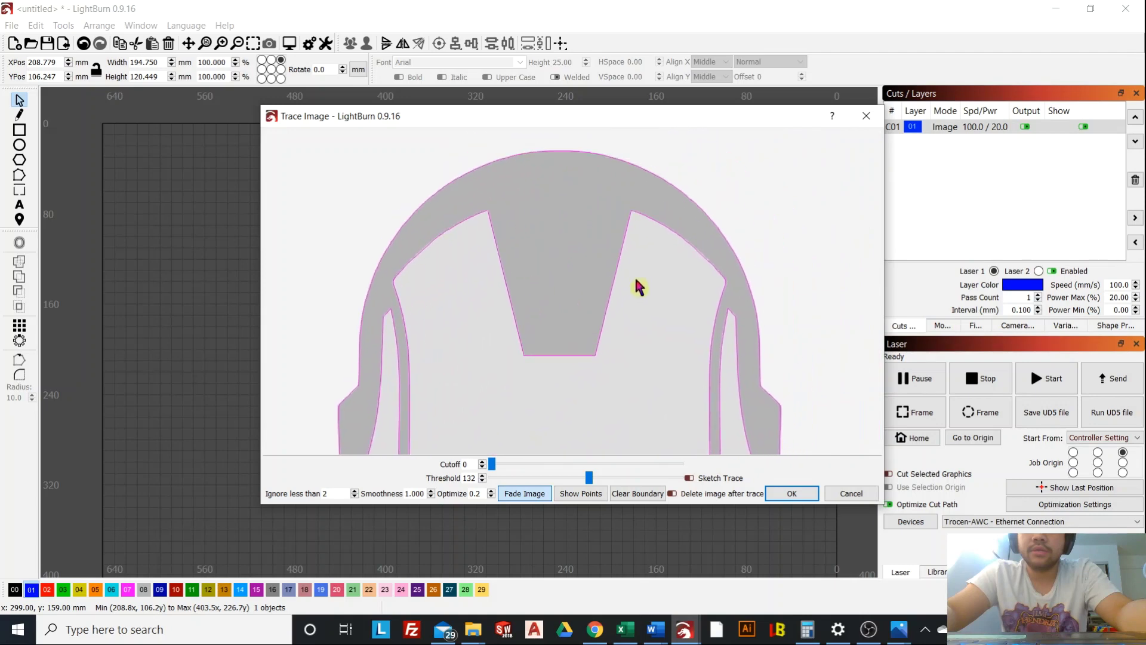
{"action": "scroll", "coordinate": [770, 346], "scroll_direction": "up", "scroll_amount": 3}
{"action": "scroll", "coordinate": [819, 145], "scroll_direction": "down", "scroll_amount": 3}
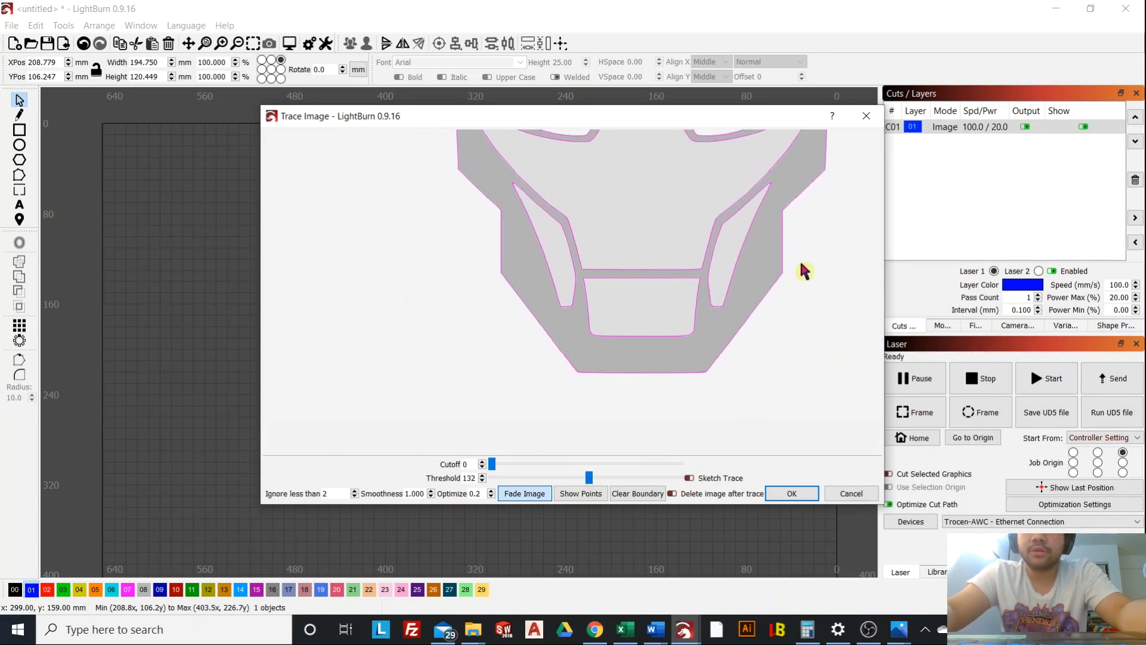
{"action": "scroll", "coordinate": [597, 262], "scroll_direction": "down", "scroll_amount": 2}
{"action": "scroll", "coordinate": [729, 307], "scroll_direction": "up", "scroll_amount": 2}
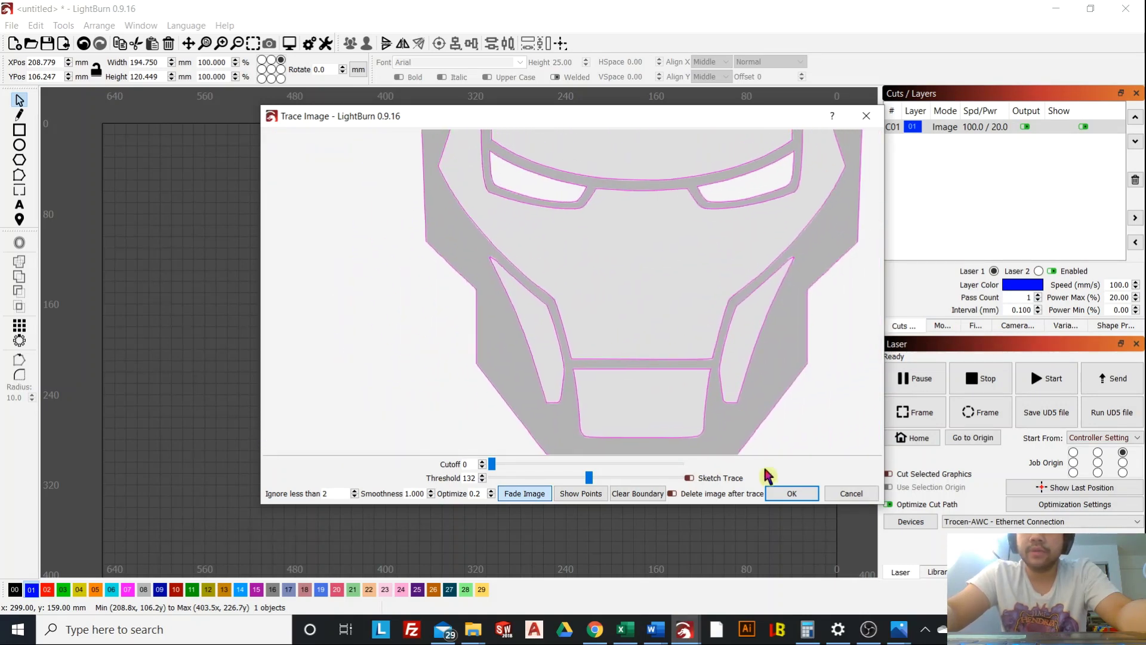
{"action": "left_click", "coordinate": [791, 493]}
Move the traced helmet outline off to the right of the source image and delete the source image.
{"action": "mouse_move", "coordinate": [498, 311]}
{"action": "left_mouse_down"}
{"action": "mouse_move", "coordinate": [720, 295]}
{"action": "mouse_move", "coordinate": [687, 284]}
{"action": "left_mouse_up"}
{"action": "scroll", "coordinate": [686, 285], "scroll_direction": "up", "scroll_amount": 2}
{"action": "left_click", "coordinate": [430, 345]}
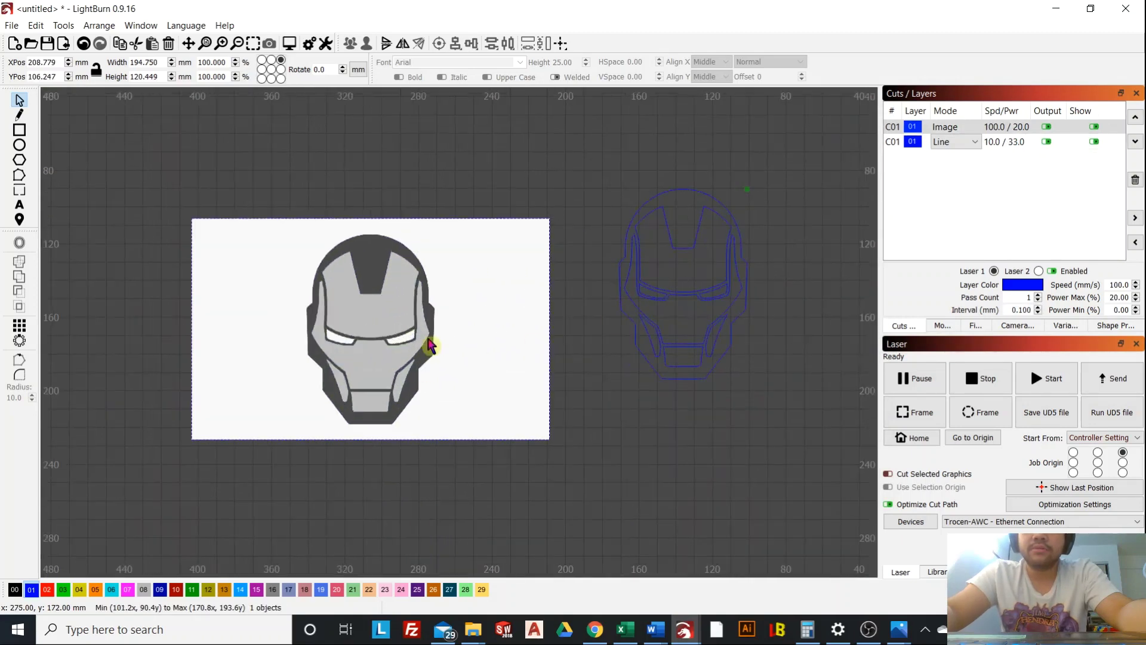
{"action": "key", "text": "Delete"}
{"action": "scroll", "coordinate": [567, 238], "scroll_direction": "down", "scroll_amount": 3}
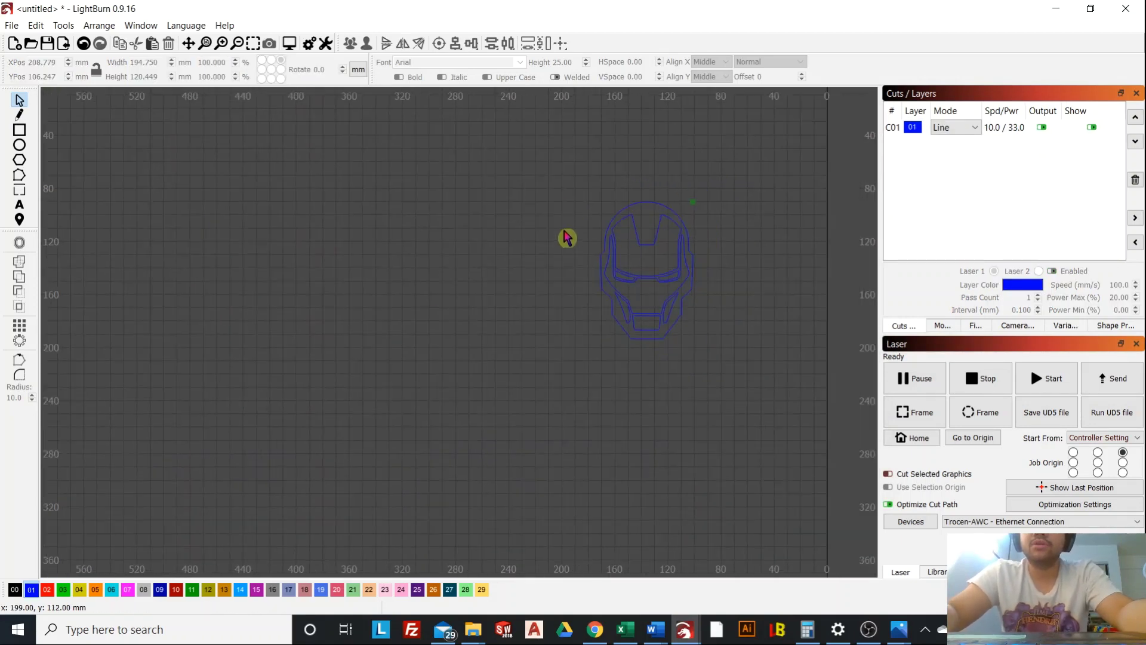
Move the traced helmet up to about X 117 mm, Y 51 mm and assign it to black layer 00.
{"action": "mouse_move", "coordinate": [435, 191]}
{"action": "left_mouse_down"}
{"action": "mouse_move", "coordinate": [558, 344]}
{"action": "mouse_move", "coordinate": [630, 399]}
{"action": "left_mouse_up"}
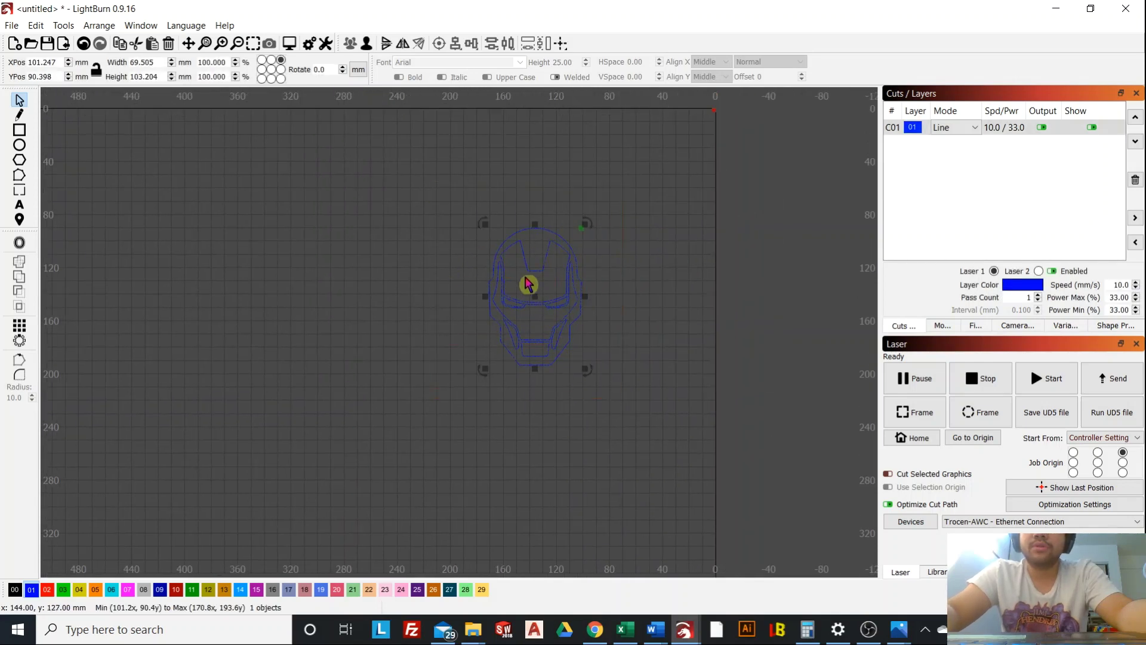
{"action": "left_click_drag", "start_coordinate": [535, 299], "coordinate": [514, 243]}
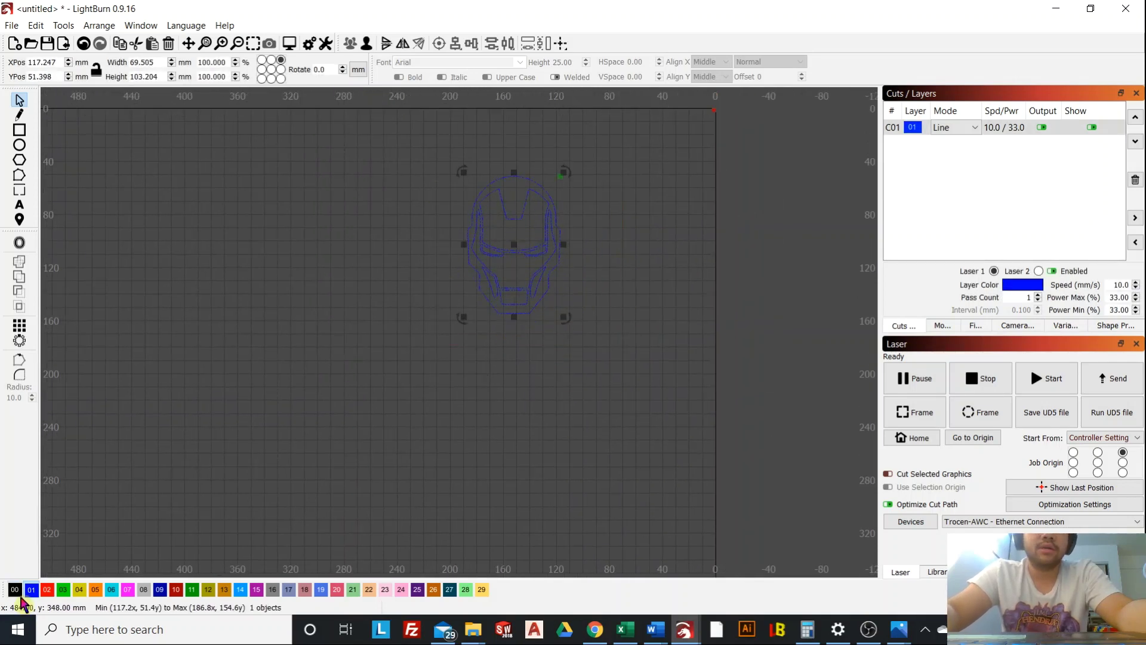
{"action": "left_click", "coordinate": [48, 589]}
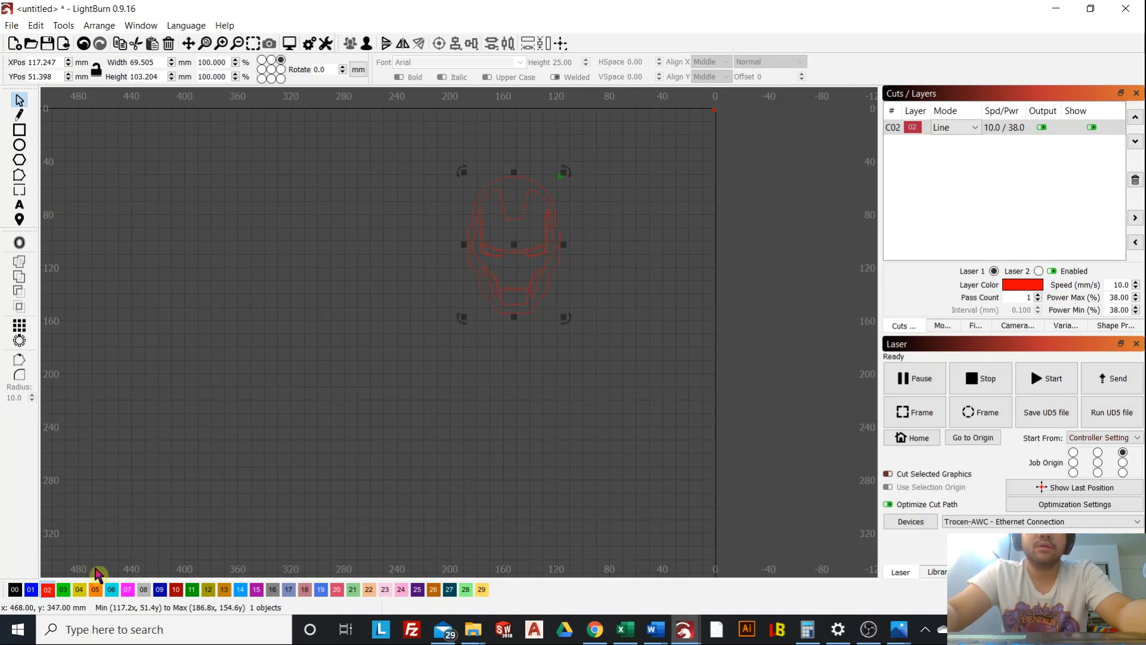
{"action": "left_click", "coordinate": [15, 589]}
{"action": "left_click", "coordinate": [657, 261]}
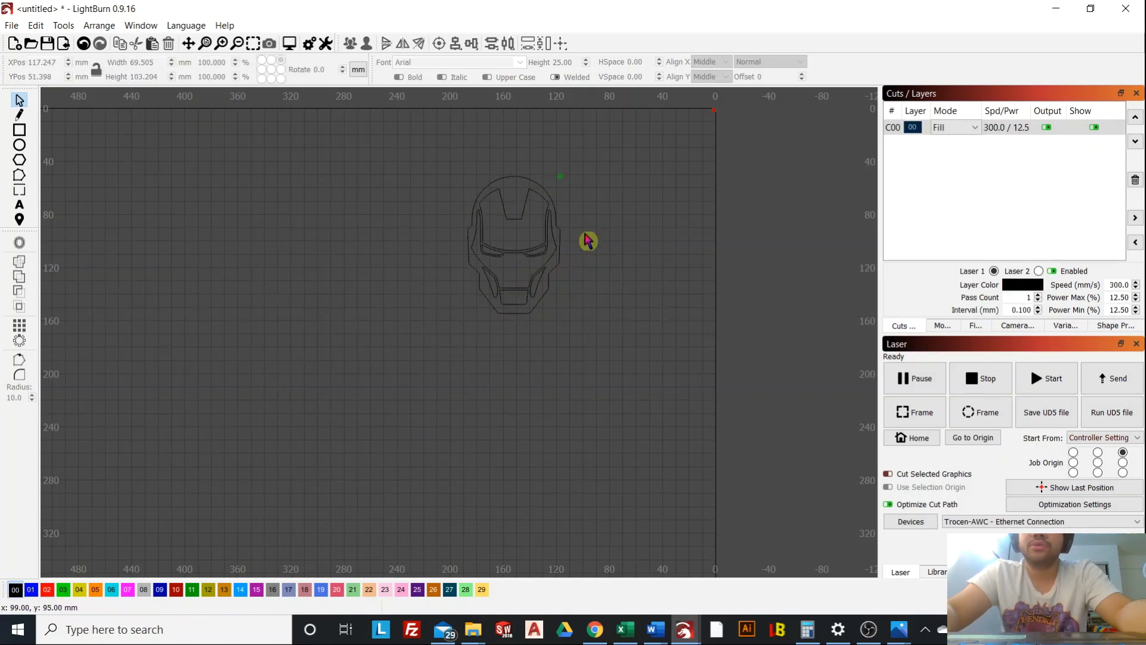
Choose Fill as the mode of black layer 00 and preview the helmet engraving.
{"action": "left_click", "coordinate": [963, 127]}
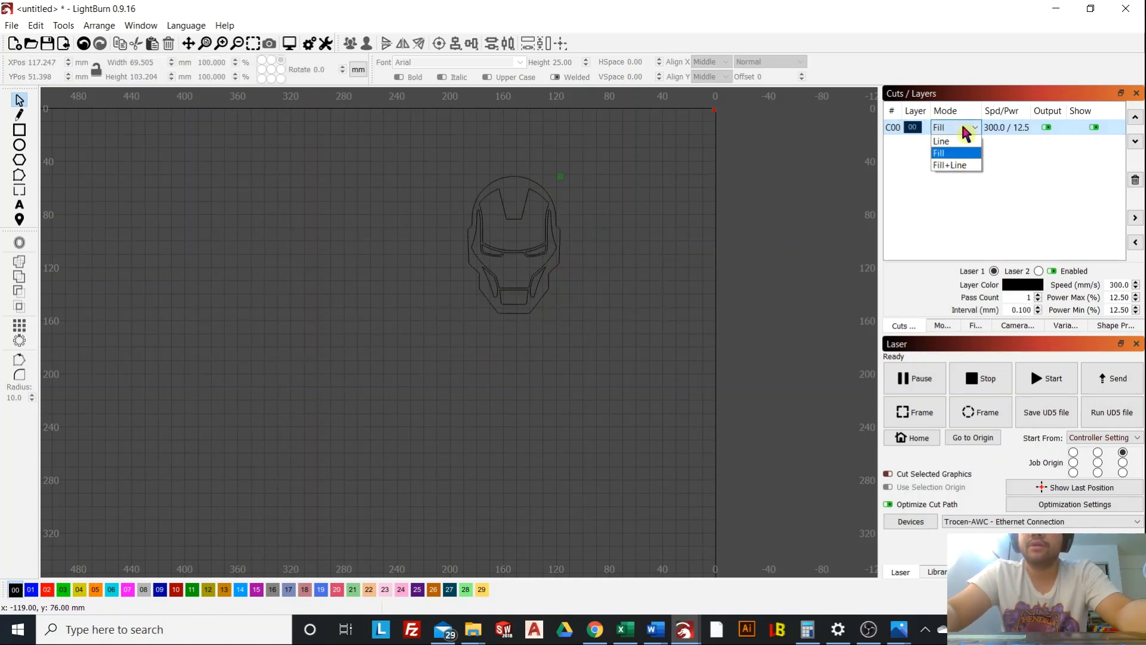
{"action": "left_click", "coordinate": [956, 156]}
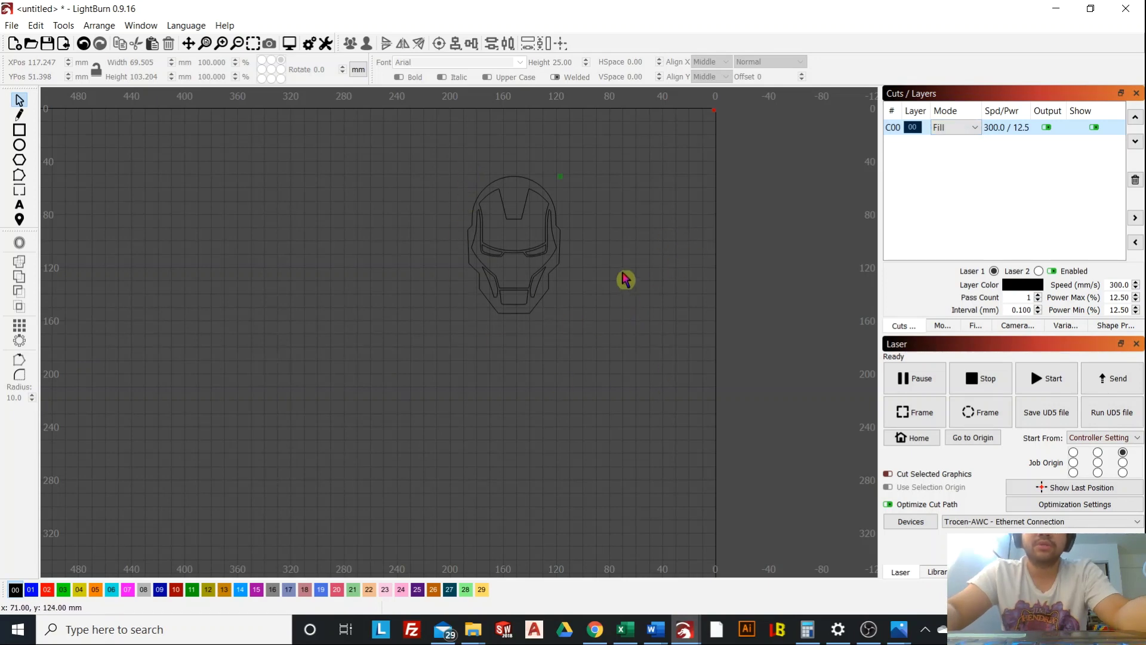
{"action": "key", "text": "alt+p"}
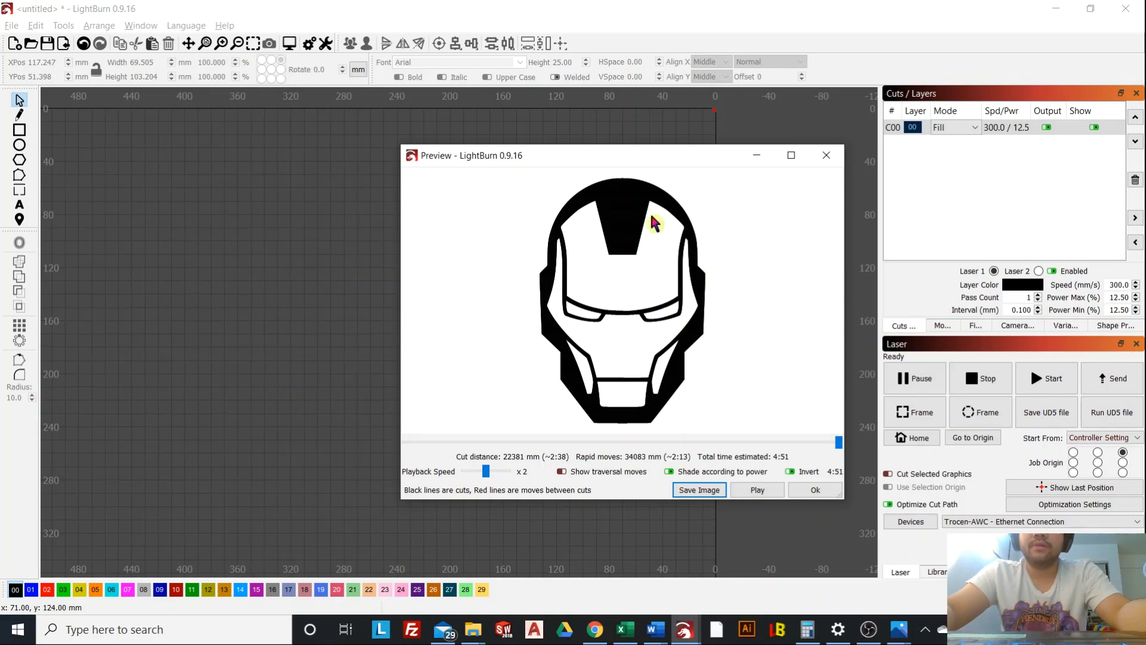
{"action": "left_click", "coordinate": [815, 489]}
Import the marvel image and place it above and to the left of the helmet outline.
{"action": "scroll", "coordinate": [591, 335], "scroll_direction": "up", "scroll_amount": 3}
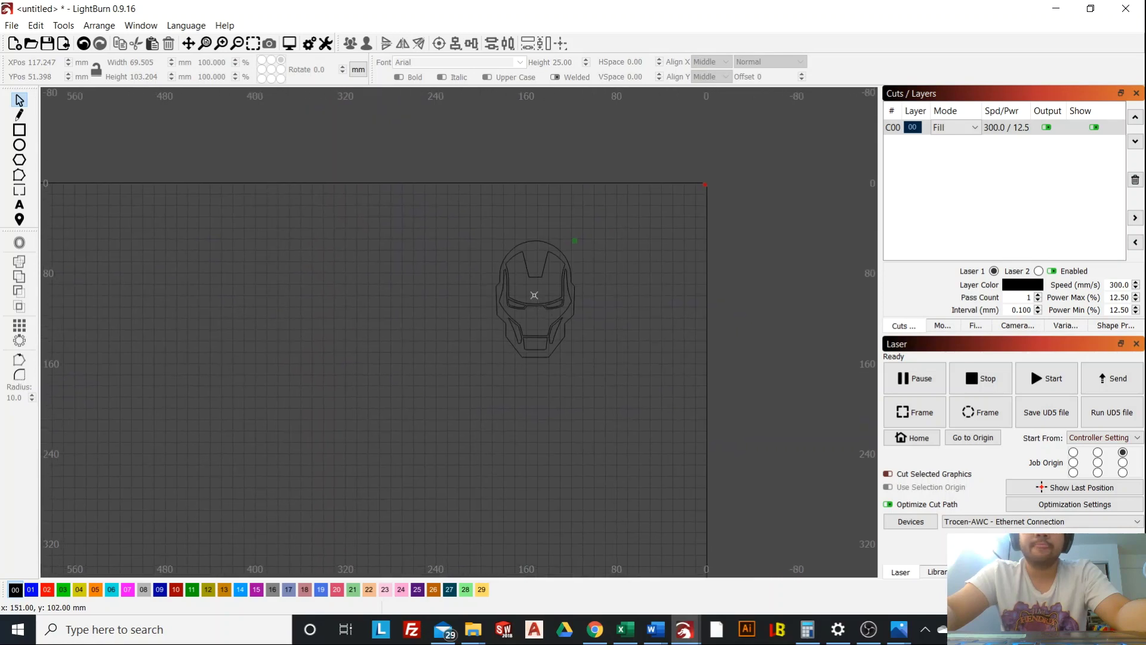
{"action": "scroll", "coordinate": [573, 301], "scroll_direction": "up", "scroll_amount": 3}
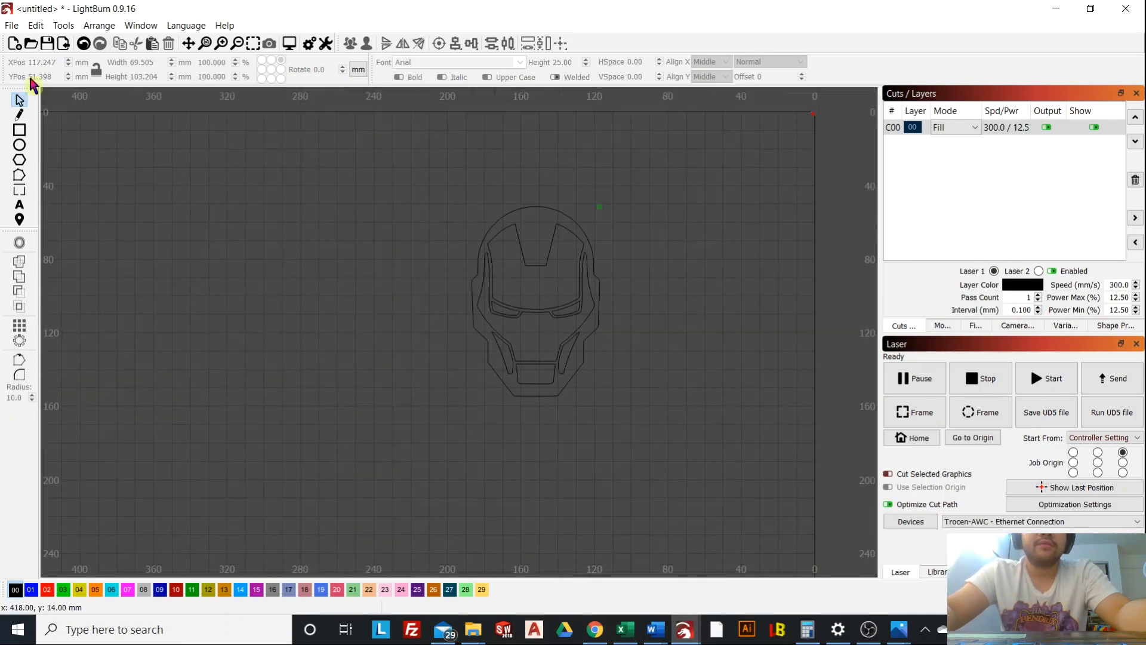
{"action": "left_click", "coordinate": [10, 28]}
{"action": "left_click", "coordinate": [437, 295]}
{"action": "key", "text": "ctrl+i"}
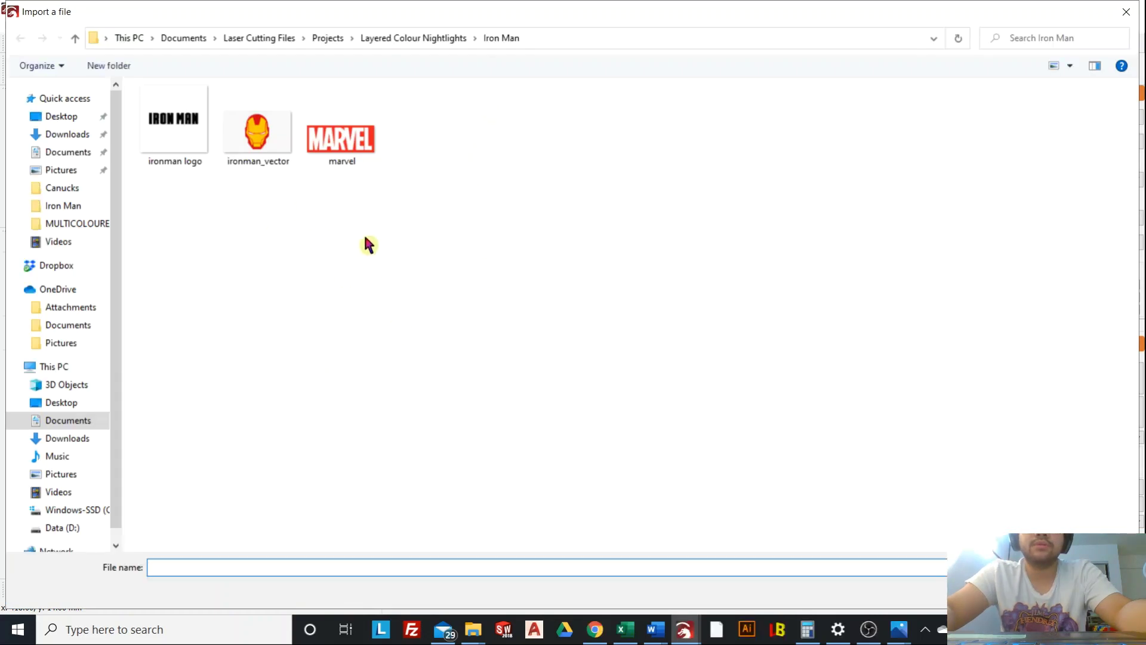
{"action": "double_click", "coordinate": [348, 145]}
{"action": "left_click_drag", "start_coordinate": [456, 323], "coordinate": [311, 241]}
Import the ironman logo image and place it below the Marvel image, at about X 256 mm, Y 106 mm.
{"action": "left_click", "coordinate": [12, 25]}
{"action": "left_click", "coordinate": [36, 93]}
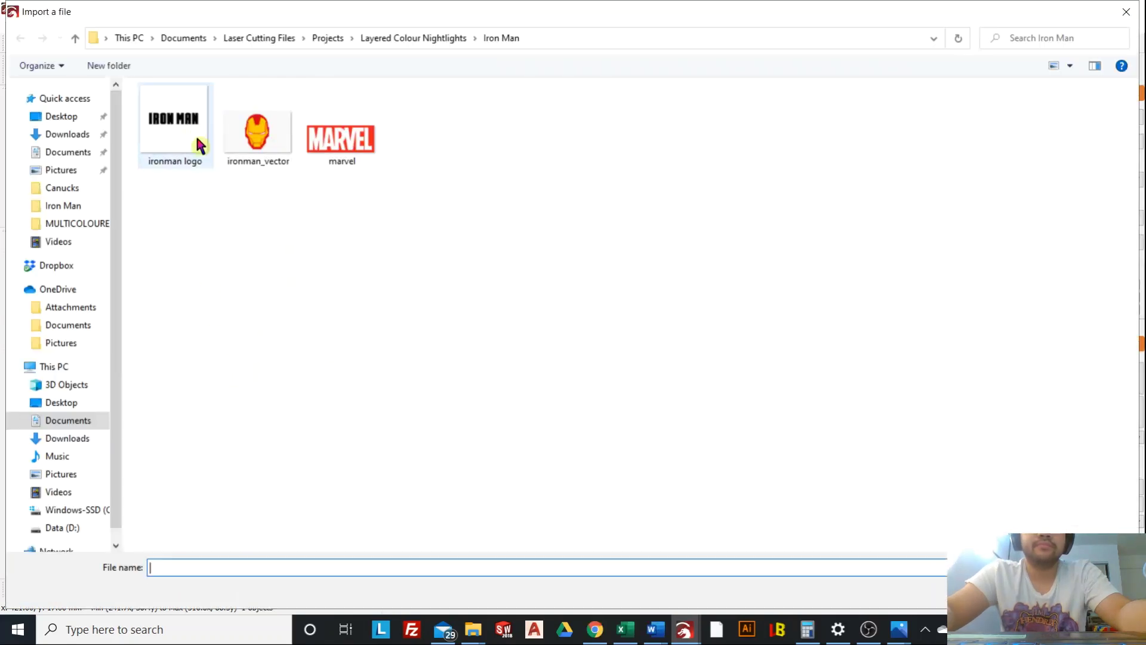
{"action": "double_click", "coordinate": [197, 142]}
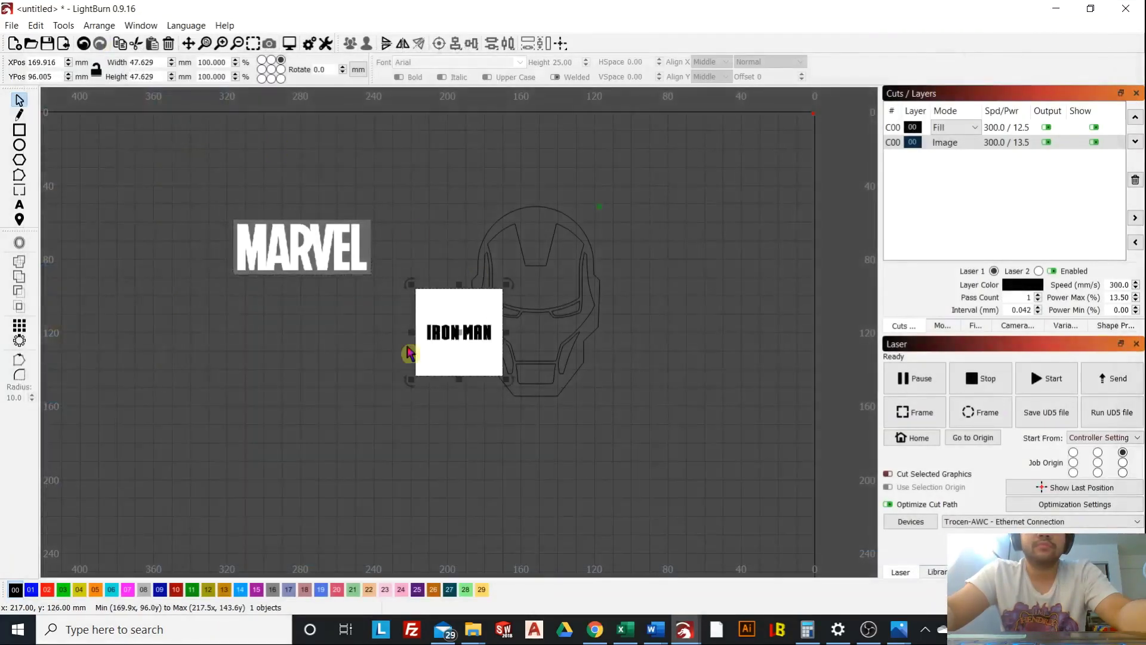
{"action": "left_click_drag", "start_coordinate": [449, 332], "coordinate": [290, 351]}
{"action": "scroll", "coordinate": [290, 351], "scroll_direction": "up", "scroll_amount": 2}
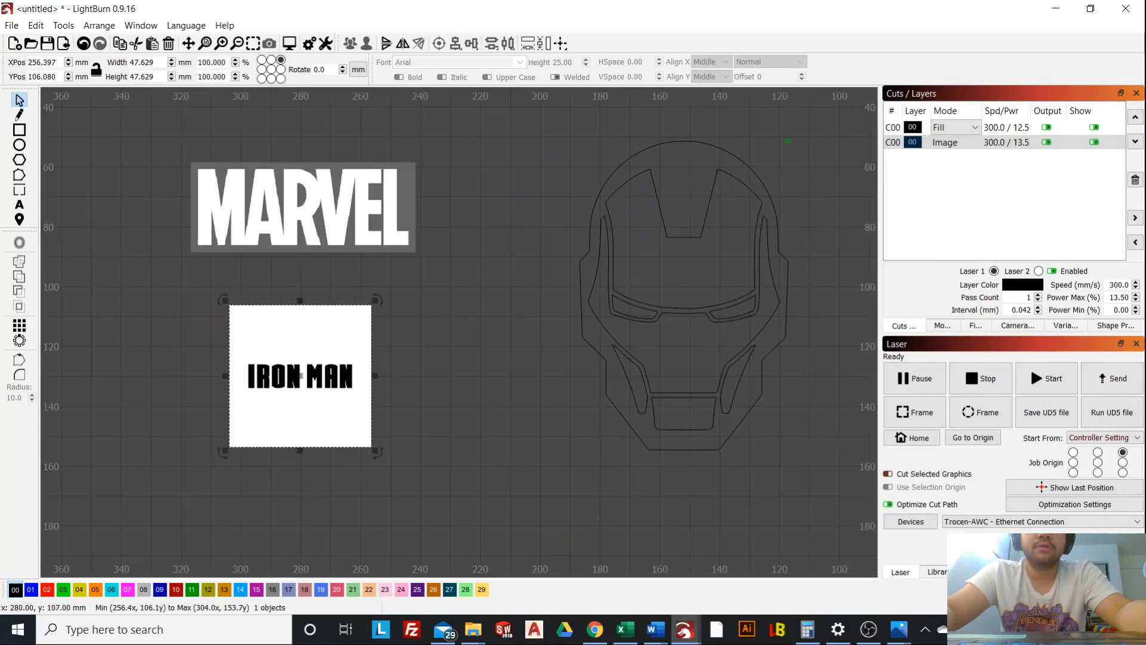
Trace the Marvel image with the image faded and the threshold set to 141.
{"action": "scroll", "coordinate": [358, 287], "scroll_direction": "down", "scroll_amount": 1}
{"action": "scroll", "coordinate": [374, 281], "scroll_direction": "up", "scroll_amount": 2}
{"action": "scroll", "coordinate": [376, 269], "scroll_direction": "down", "scroll_amount": 1}
{"action": "left_click", "coordinate": [411, 213]}
{"action": "right_click", "coordinate": [411, 212]}
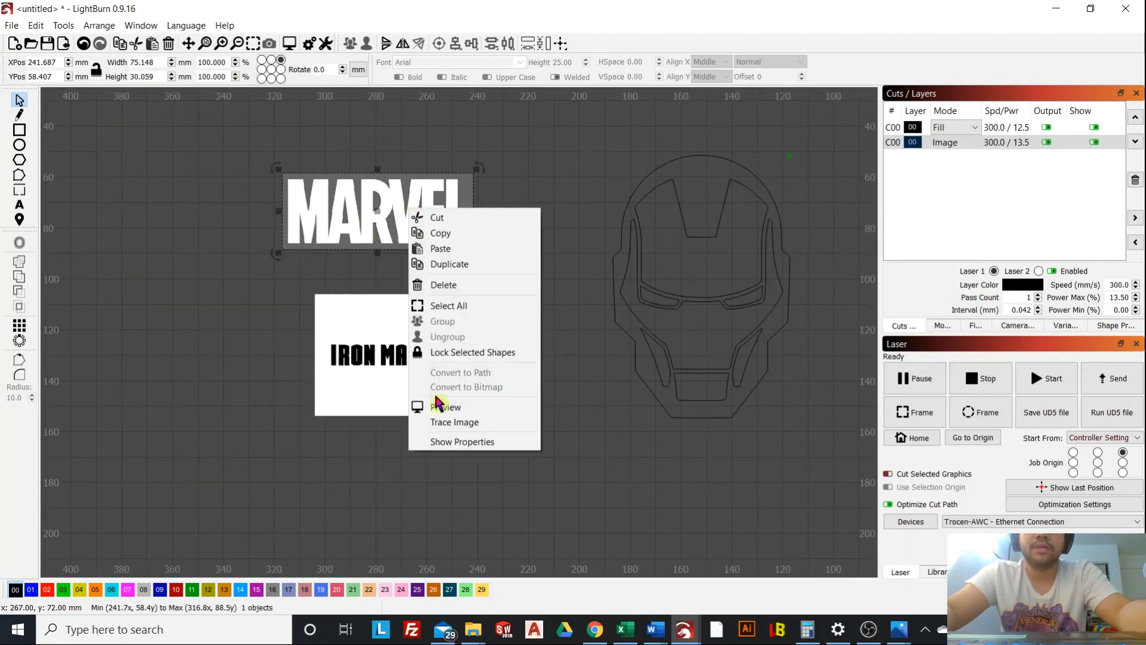
{"action": "left_click", "coordinate": [461, 422]}
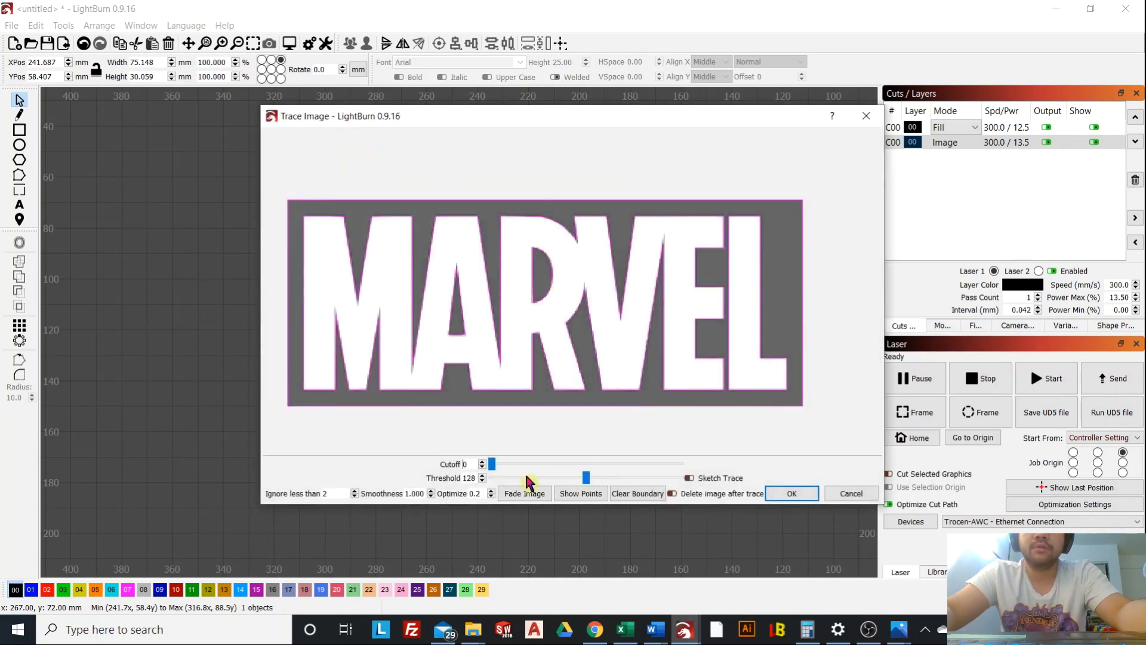
{"action": "left_click", "coordinate": [517, 501]}
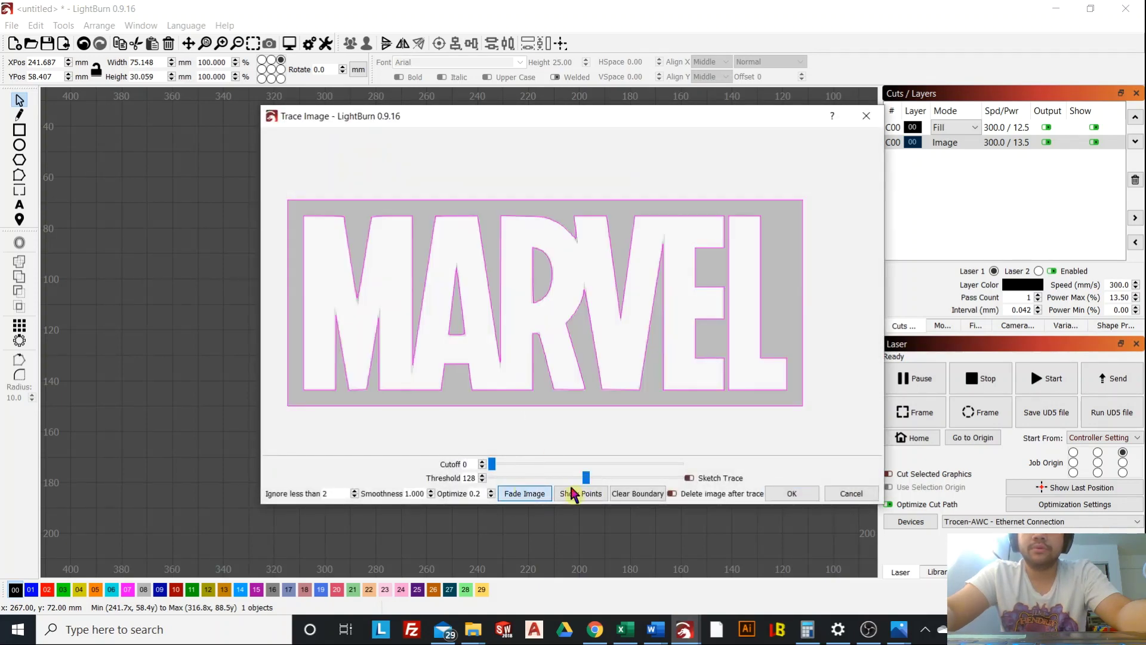
{"action": "left_click_drag", "start_coordinate": [580, 479], "coordinate": [590, 479]}
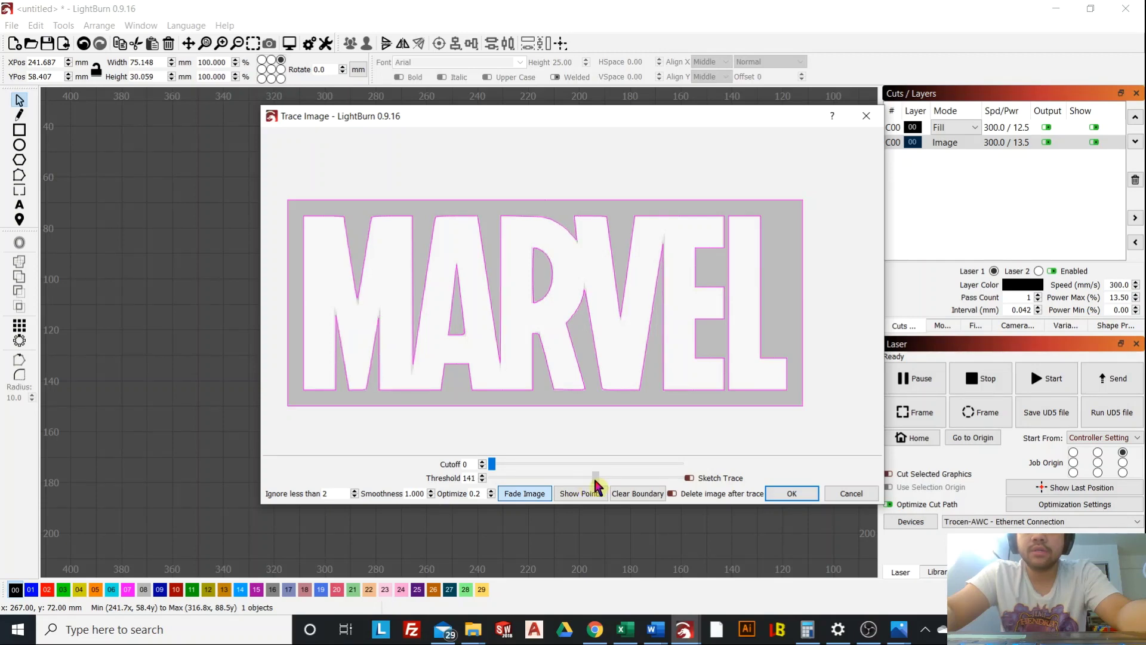
{"action": "left_click", "coordinate": [793, 495]}
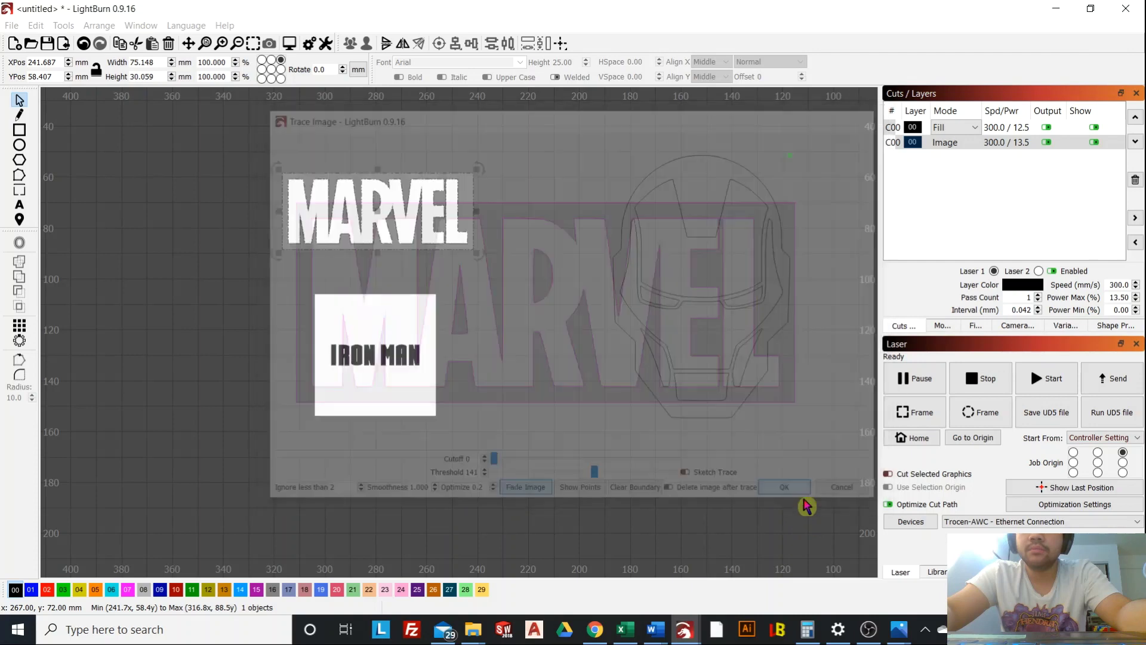
Move the Marvel trace off its source image, delete the image, and place the trace beneath the helmet at about X 116 mm, Y 160 mm.
{"action": "mouse_move", "coordinate": [377, 215]}
{"action": "left_mouse_down"}
{"action": "mouse_move", "coordinate": [549, 187]}
{"action": "mouse_move", "coordinate": [557, 161]}
{"action": "mouse_move", "coordinate": [511, 141]}
{"action": "left_mouse_up"}
{"action": "left_click", "coordinate": [417, 224]}
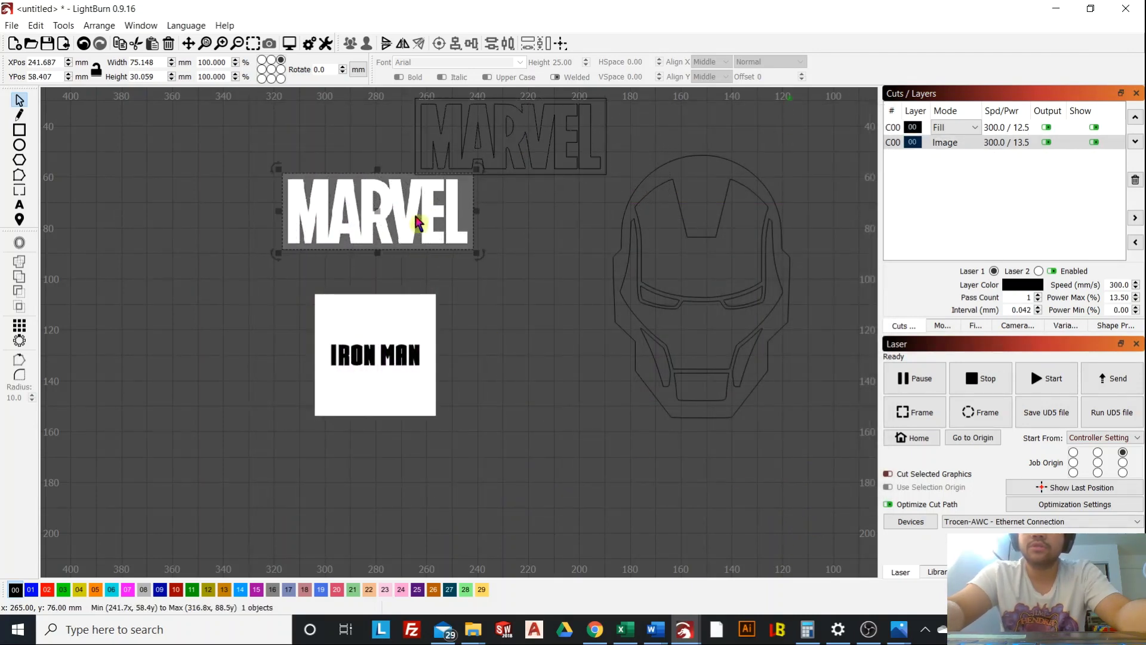
{"action": "key", "text": "Delete"}
{"action": "left_click", "coordinate": [519, 142]}
{"action": "left_click_drag", "start_coordinate": [511, 138], "coordinate": [700, 477]}
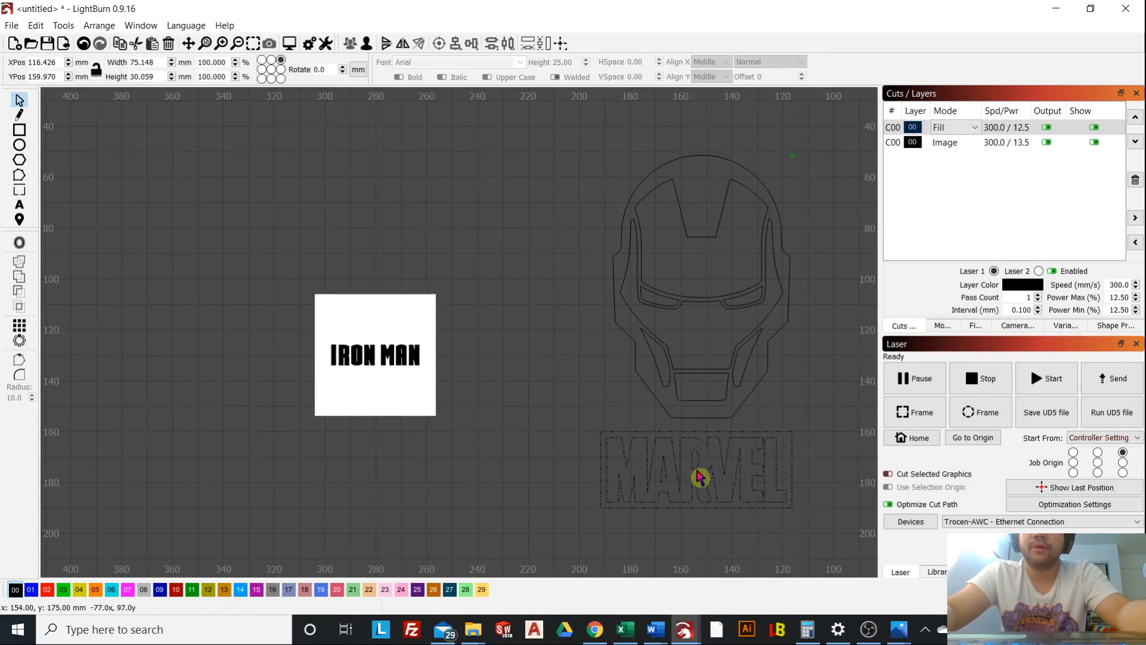
Trace the Iron Man logo image with the image faded and the threshold set to 113.
{"action": "right_click", "coordinate": [396, 376]}
{"action": "left_click", "coordinate": [441, 593]}
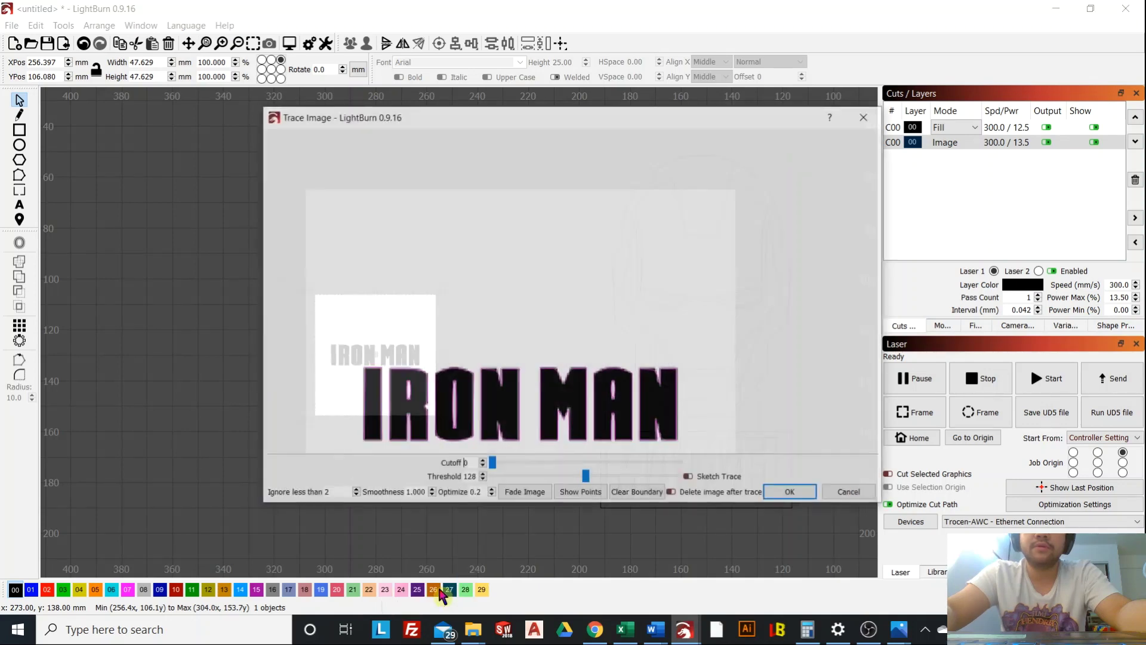
{"action": "scroll", "coordinate": [558, 259], "scroll_direction": "up", "scroll_amount": 2}
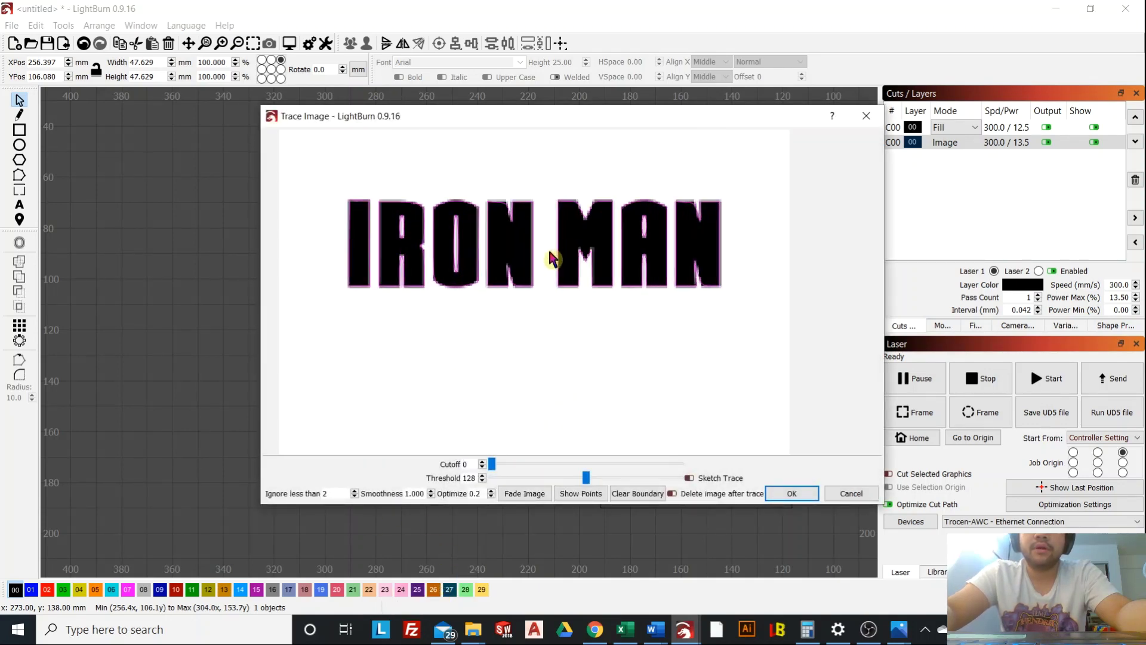
{"action": "left_click", "coordinate": [524, 493]}
{"action": "scroll", "coordinate": [518, 320], "scroll_direction": "up", "scroll_amount": 1}
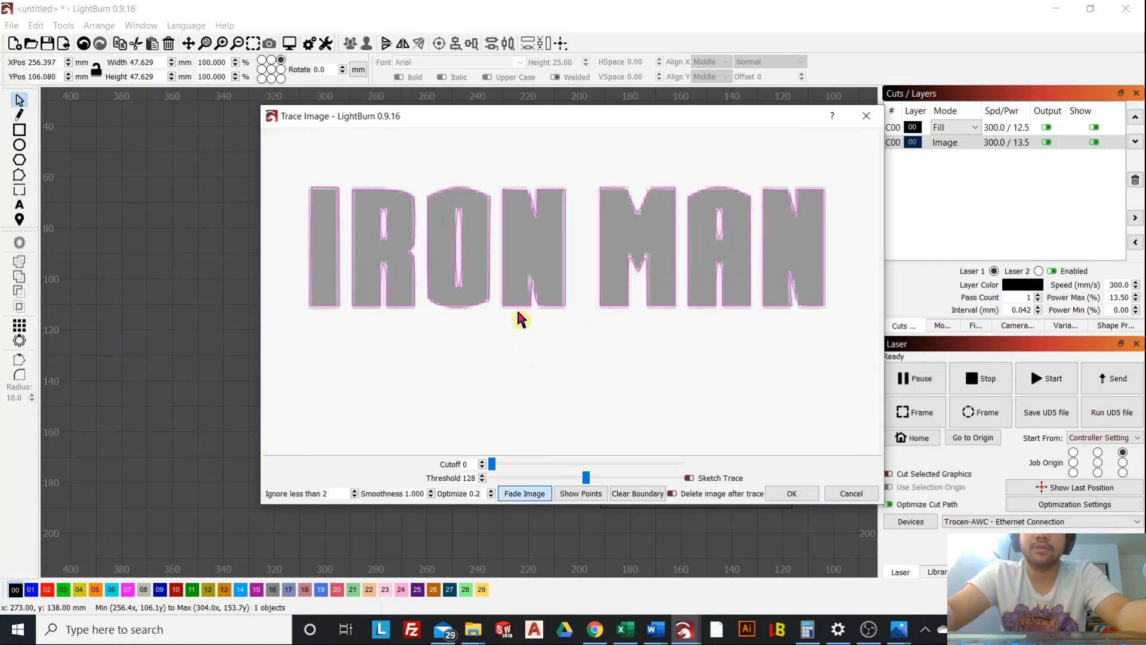
{"action": "mouse_move", "coordinate": [589, 479]}
{"action": "left_mouse_down"}
{"action": "mouse_move", "coordinate": [614, 478]}
{"action": "mouse_move", "coordinate": [581, 477]}
{"action": "left_mouse_up"}
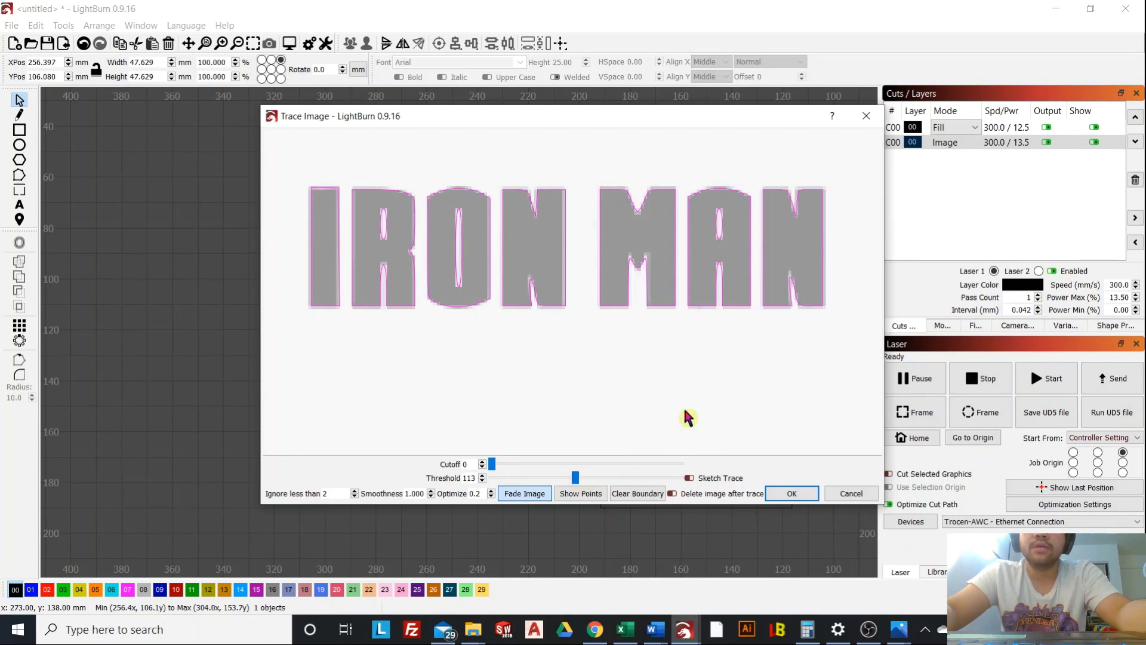
{"action": "left_click", "coordinate": [791, 493]}
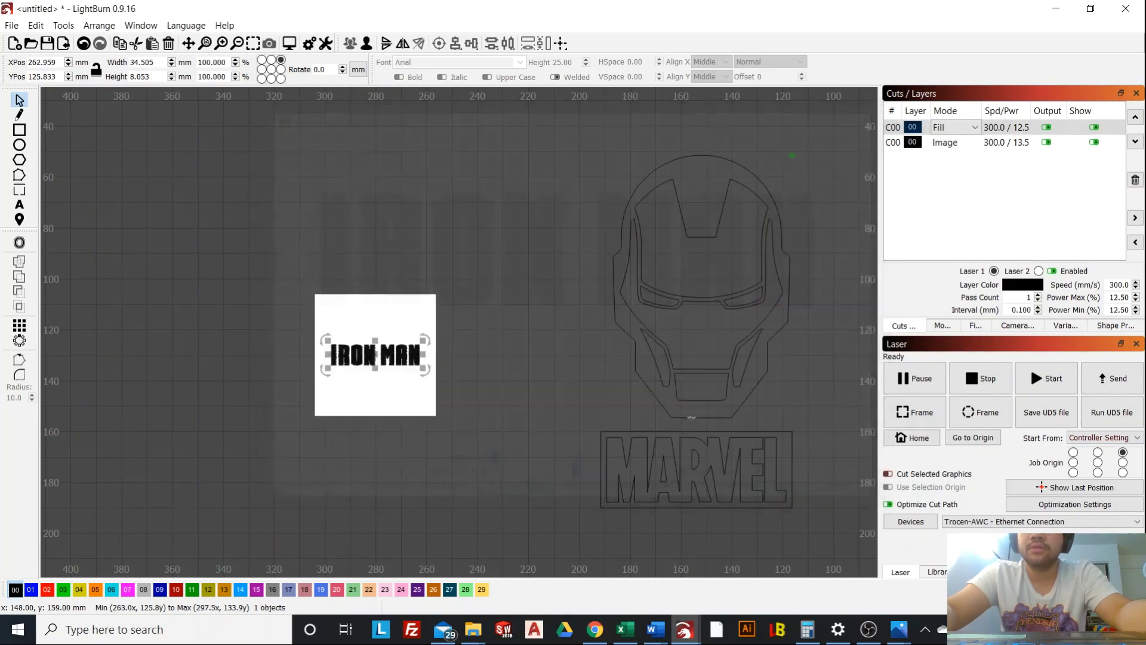
Move the traced Iron Man lettering next to the helmet's lower left side and delete its source image.
{"action": "left_click_drag", "start_coordinate": [379, 356], "coordinate": [588, 374]}
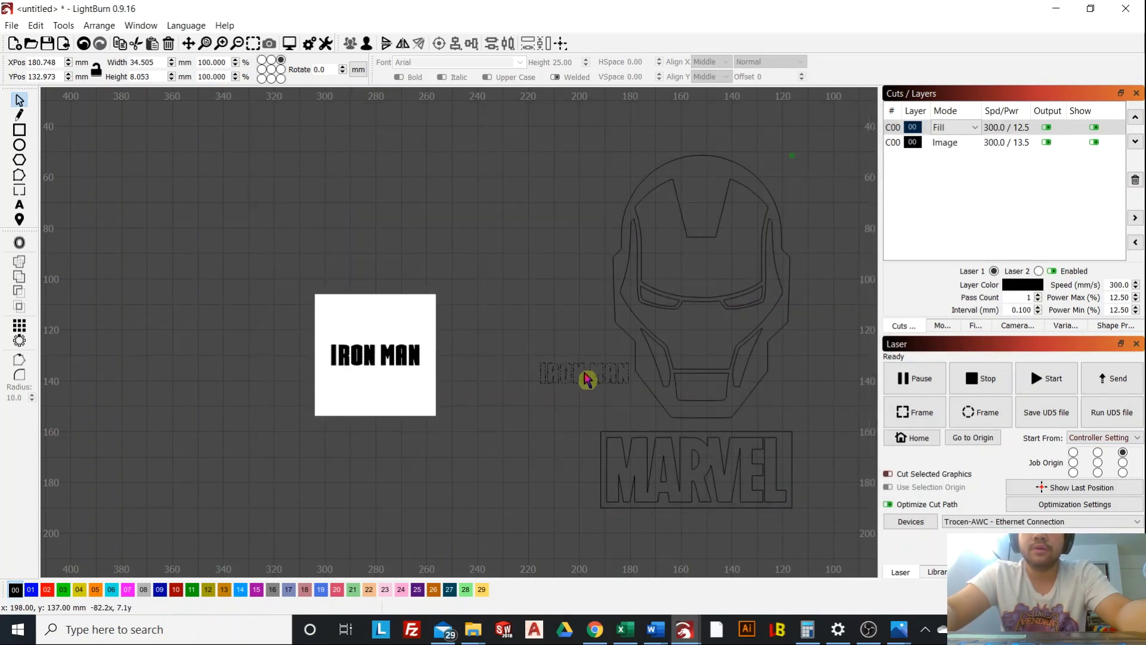
{"action": "left_click", "coordinate": [399, 351]}
{"action": "key", "text": "Delete"}
Shrink the Marvel outline to about 36 mm wide under the helmet and enlarge the Iron Man lettering to about 123 mm wide below it.
{"action": "scroll", "coordinate": [724, 340], "scroll_direction": "down", "scroll_amount": 2}
{"action": "left_click_drag", "start_coordinate": [724, 341], "coordinate": [376, 235]}
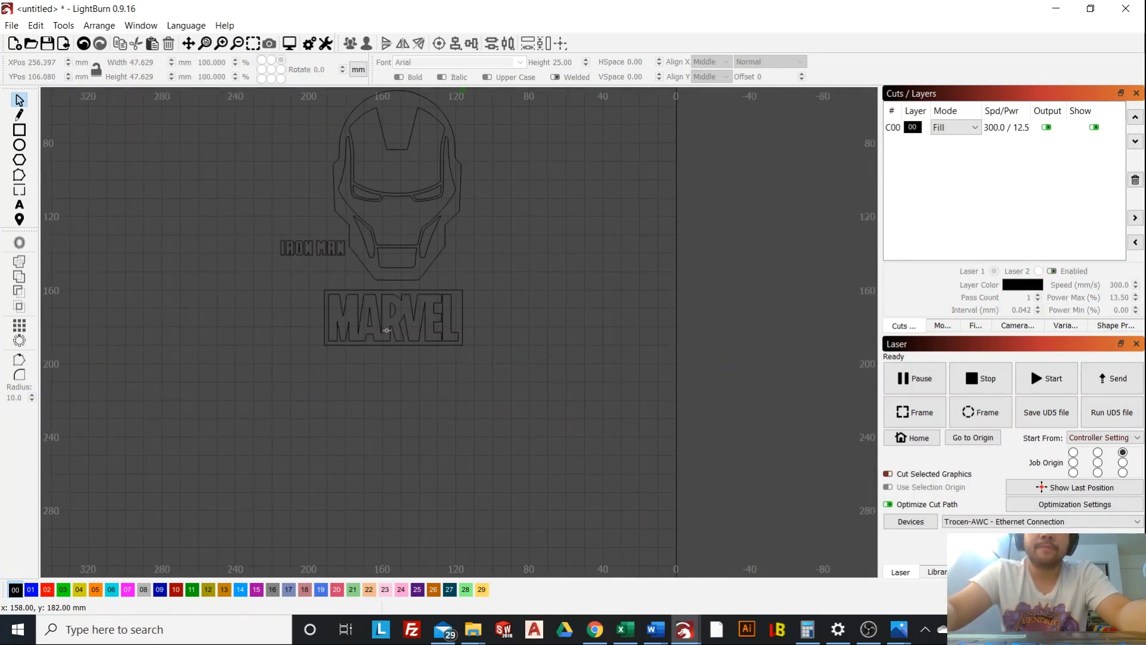
{"action": "left_click", "coordinate": [431, 313]}
{"action": "left_click_drag", "start_coordinate": [466, 351], "coordinate": [391, 311]}
{"action": "left_click", "coordinate": [327, 253]}
{"action": "left_click_drag", "start_coordinate": [347, 391], "coordinate": [397, 362]}
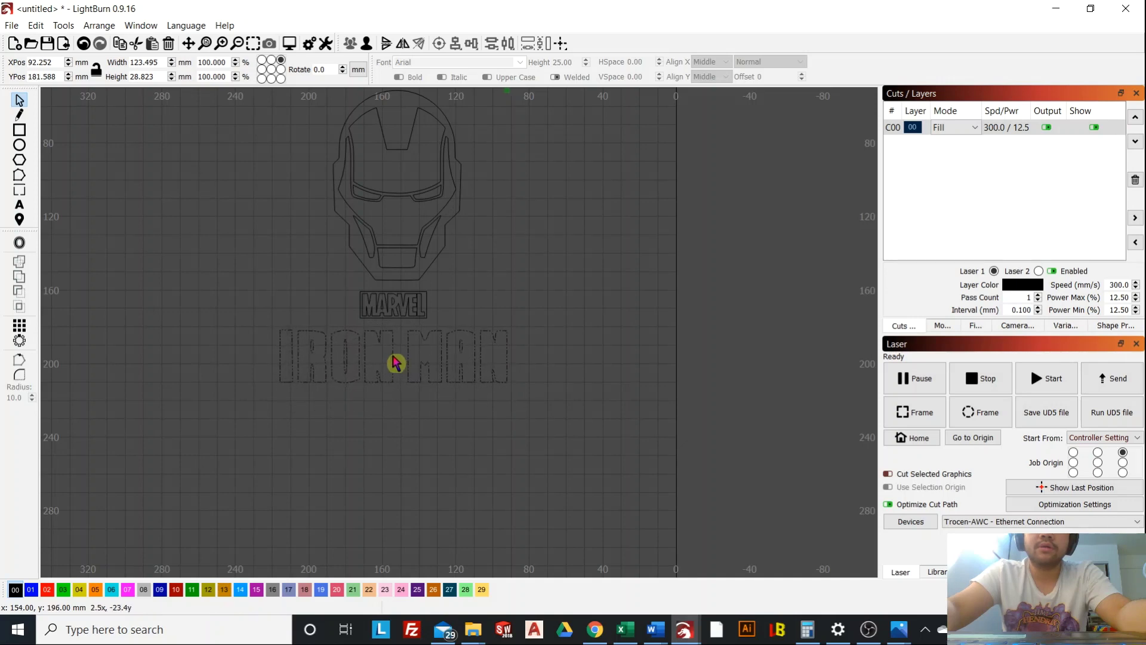
Nudge the Marvel outline to about X 135 mm, Y 164 mm and the Iron Man lettering to about X 88 mm, Y 182 mm.
{"action": "scroll", "coordinate": [469, 266], "scroll_direction": "down", "scroll_amount": 2}
{"action": "left_click", "coordinate": [499, 271]}
{"action": "scroll", "coordinate": [456, 264], "scroll_direction": "up", "scroll_amount": 2}
{"action": "scroll", "coordinate": [571, 412], "scroll_direction": "down", "scroll_amount": 1}
{"action": "scroll", "coordinate": [480, 397], "scroll_direction": "up", "scroll_amount": 1}
{"action": "scroll", "coordinate": [477, 418], "scroll_direction": "down", "scroll_amount": 1}
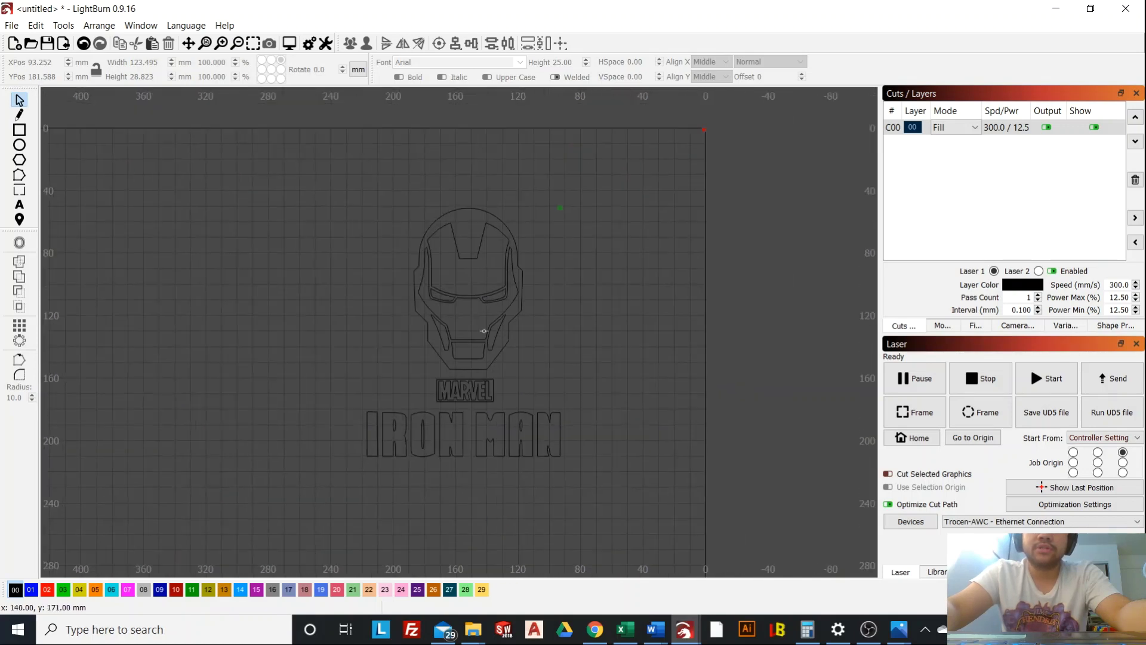
{"action": "scroll", "coordinate": [560, 299], "scroll_direction": "up", "scroll_amount": 1}
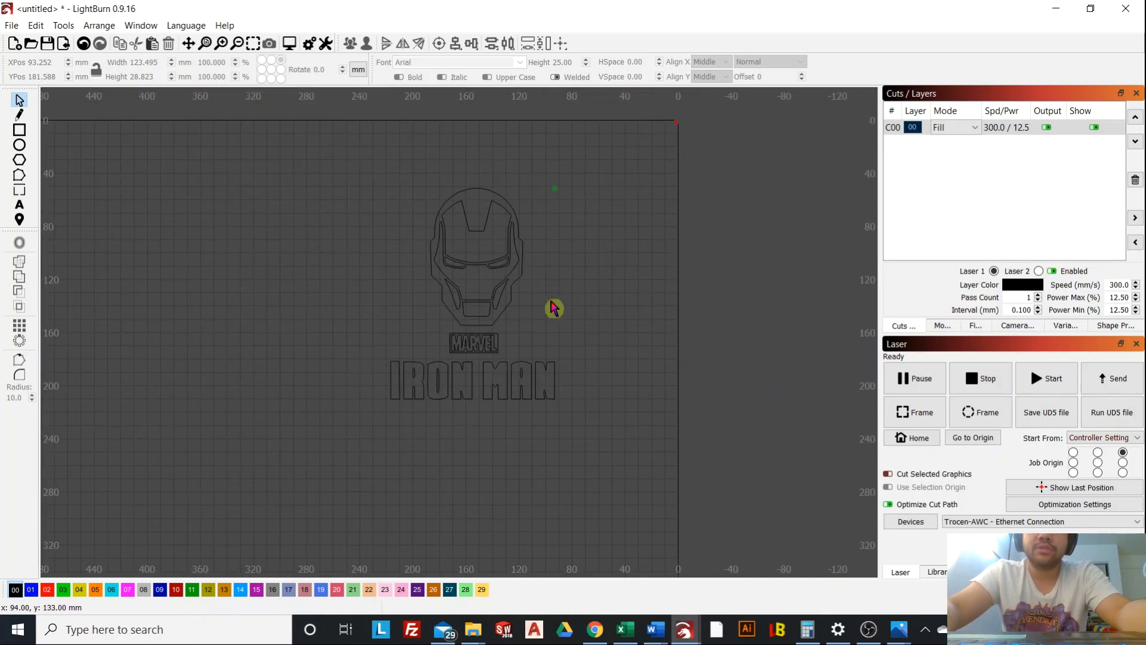
{"action": "left_click", "coordinate": [449, 411]}
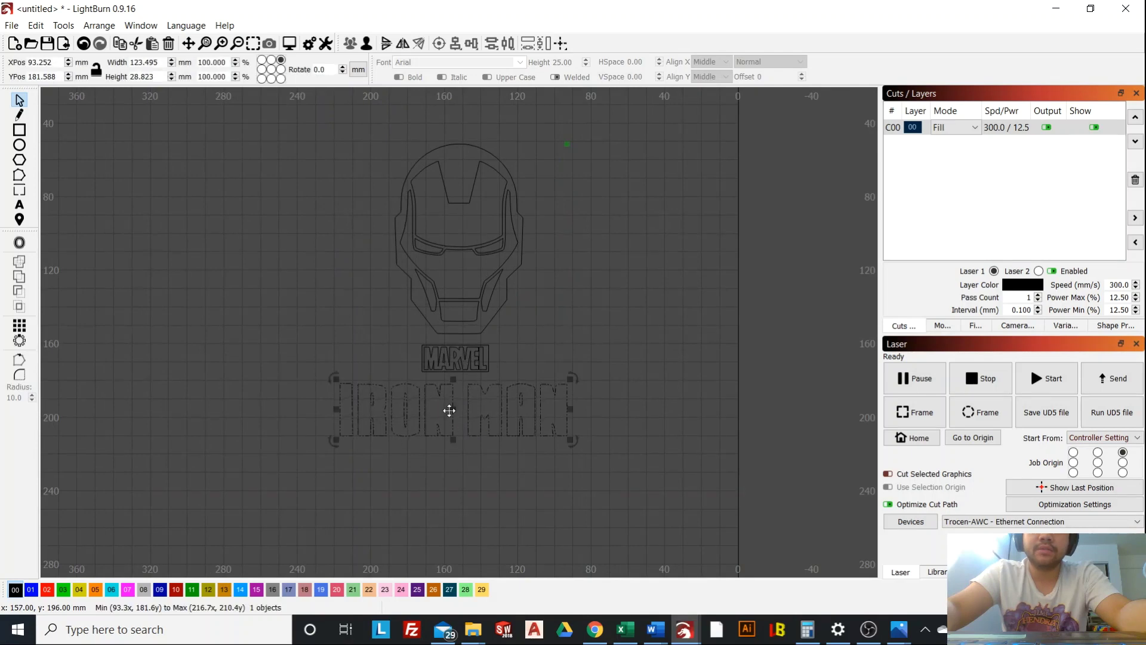
{"action": "left_click_drag", "start_coordinate": [452, 409], "coordinate": [455, 413]}
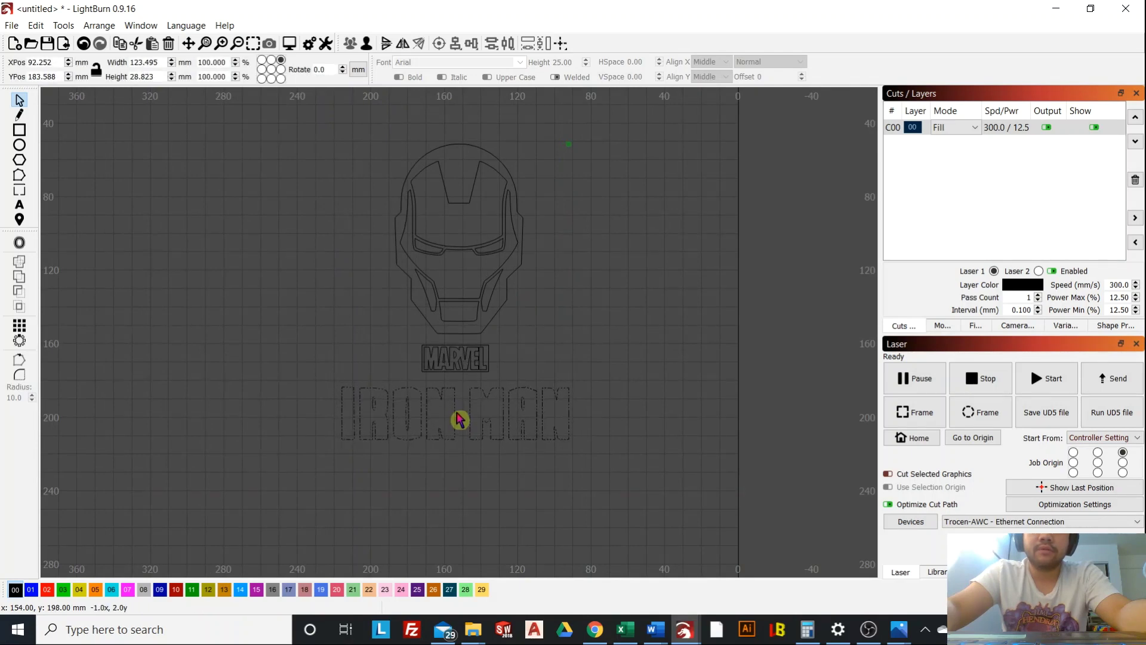
{"action": "left_click", "coordinate": [454, 370]}
{"action": "left_click_drag", "start_coordinate": [456, 359], "coordinate": [460, 370]}
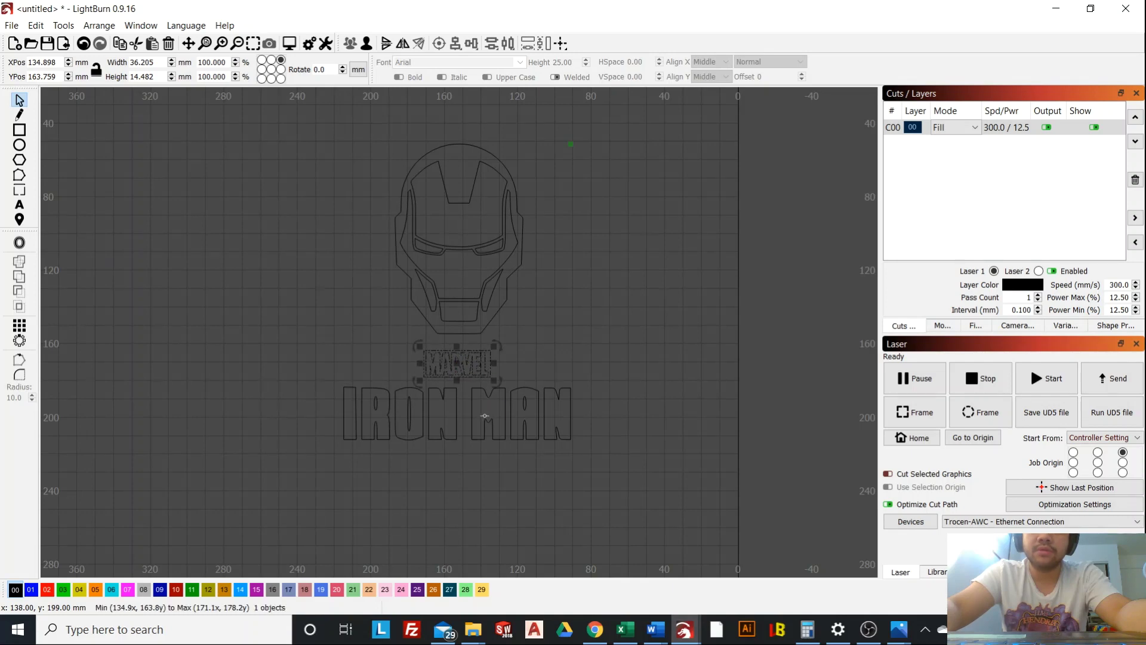
{"action": "left_click", "coordinate": [481, 416]}
{"action": "left_click_drag", "start_coordinate": [458, 412], "coordinate": [465, 412]}
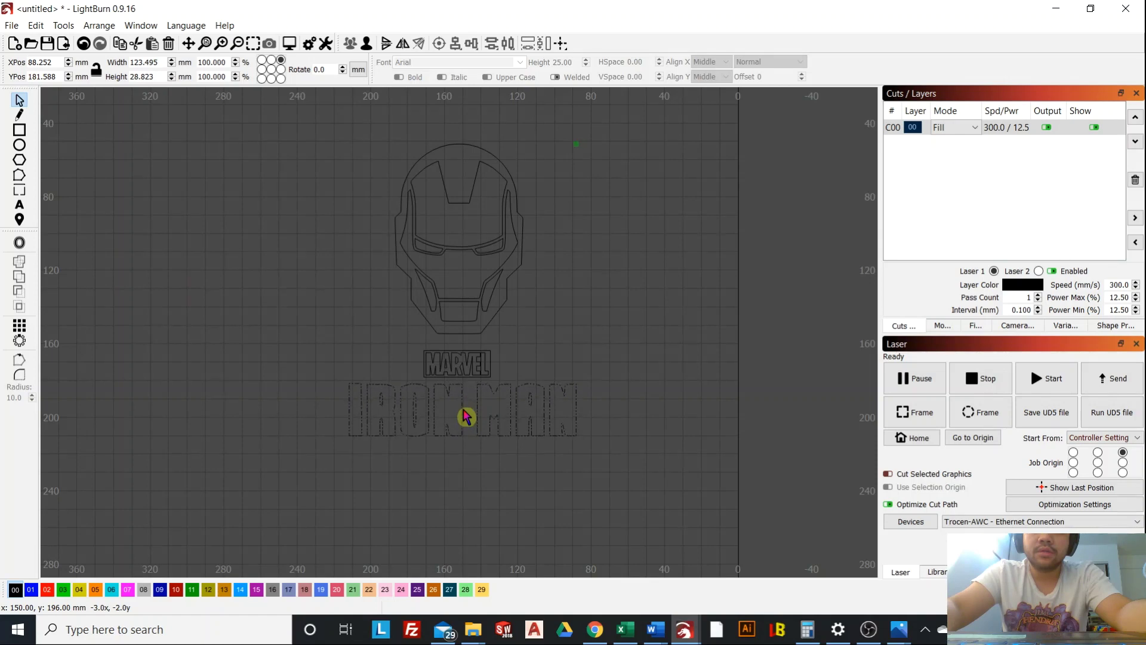
{"action": "left_click", "coordinate": [532, 340]}
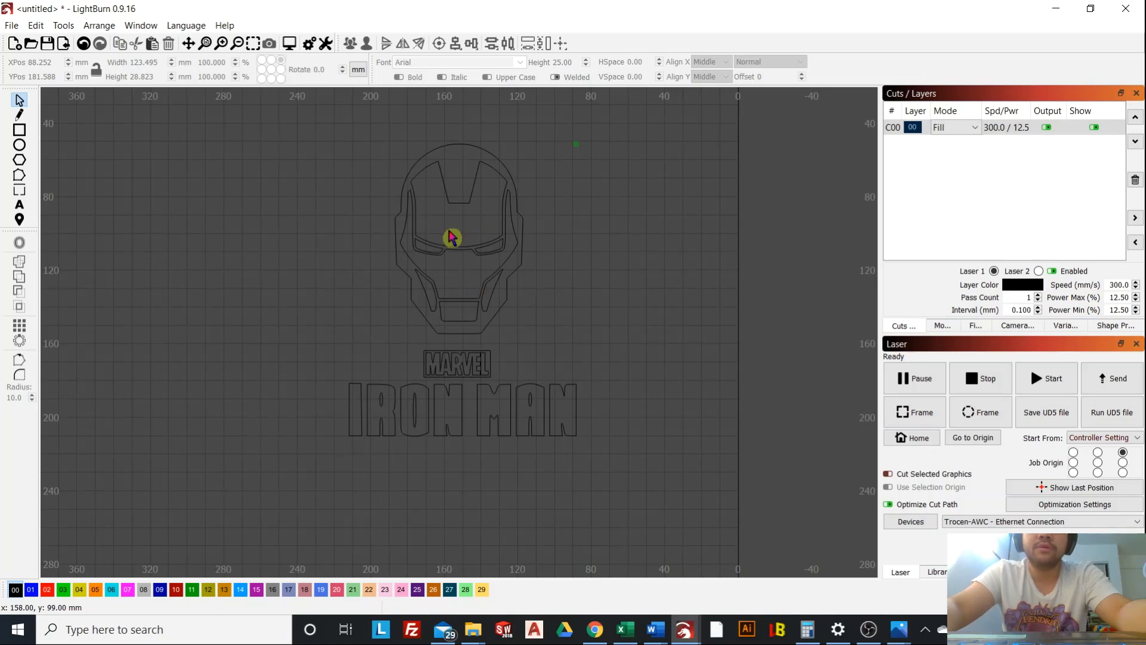
Align the helmet, Marvel outline and Iron Man lettering on a common vertical centre line with Align V-Center.
{"action": "key", "text": "ctrl+a"}
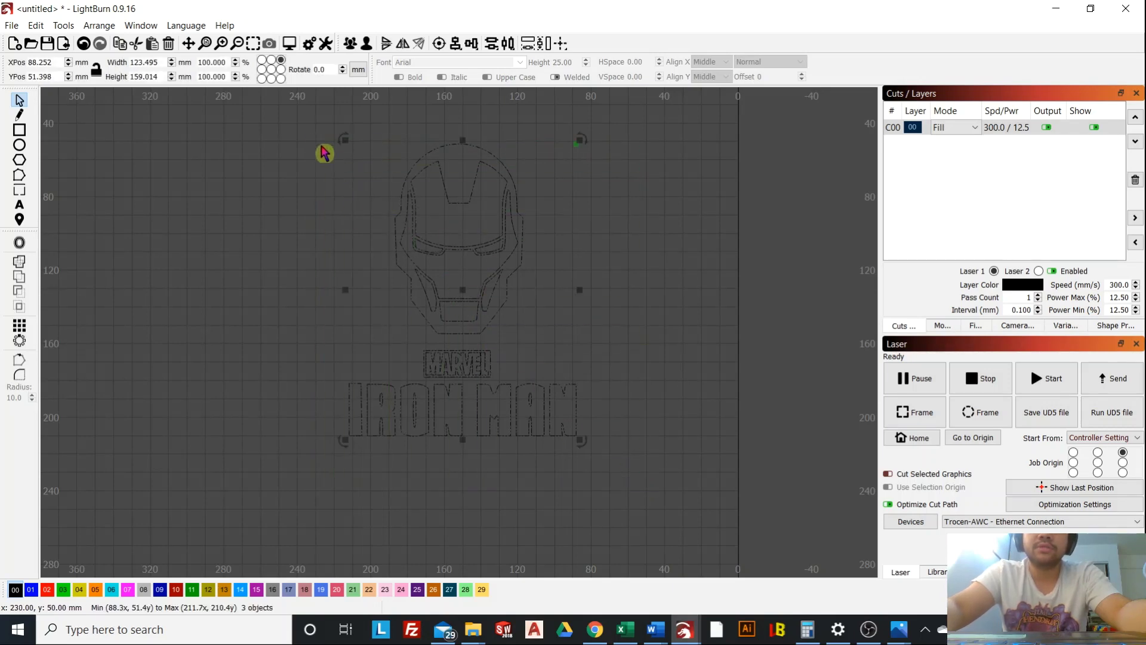
{"action": "left_click", "coordinate": [455, 47]}
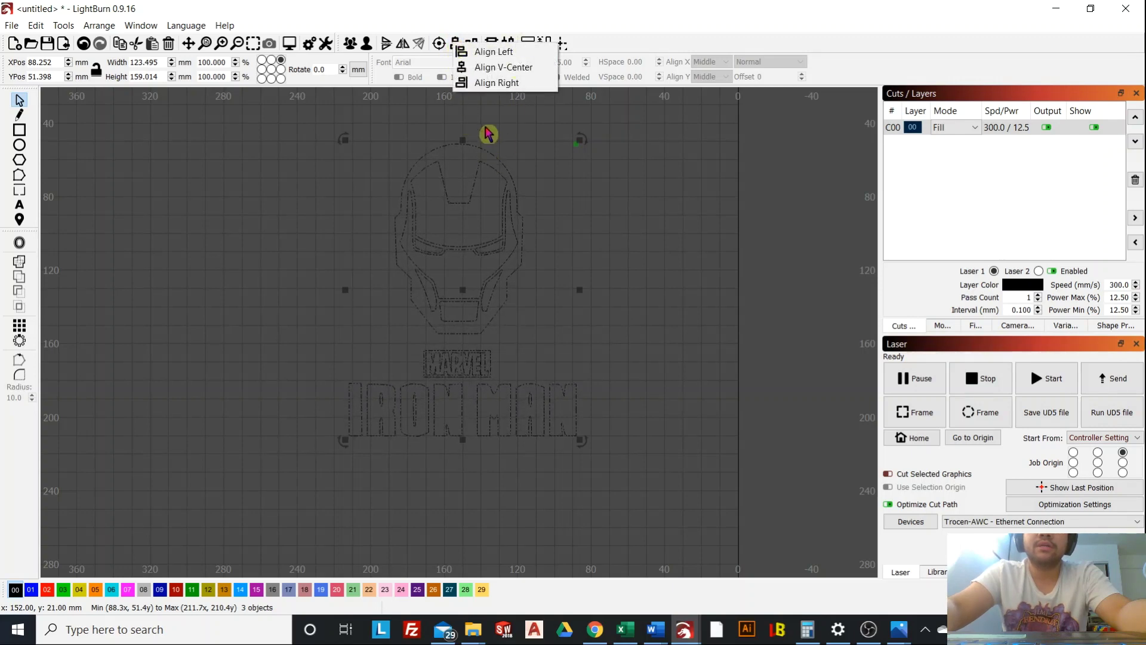
{"action": "left_click", "coordinate": [503, 68]}
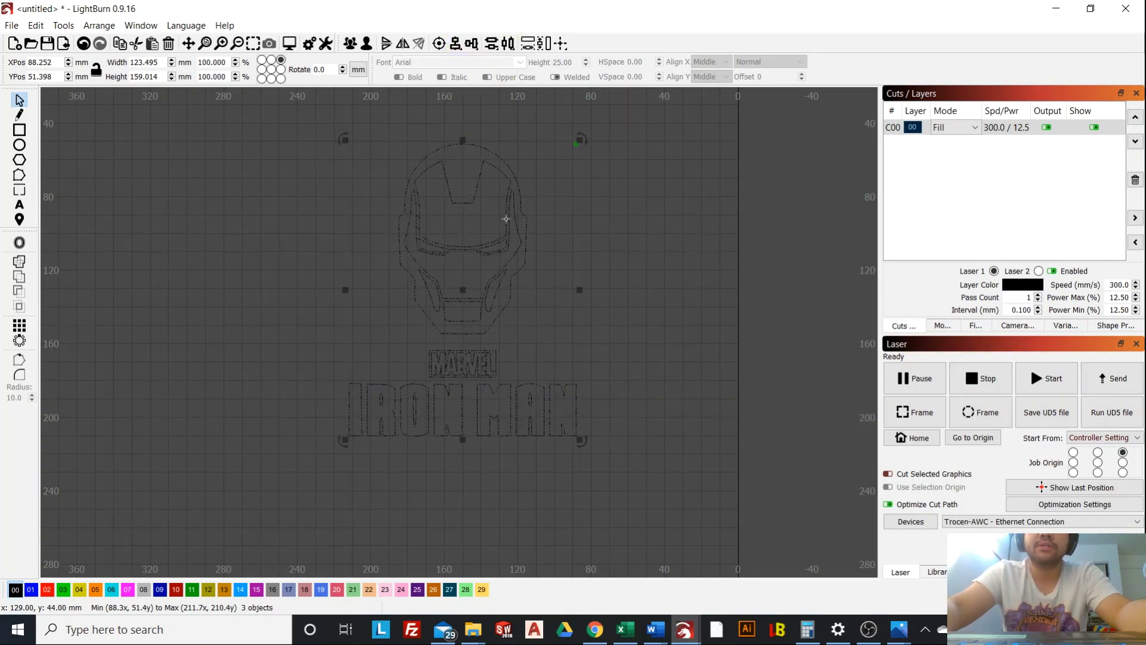
Draw a rectangle about 183 mm wide and 225 mm high around the helmet, Marvel and Iron Man artwork.
{"action": "left_click", "coordinate": [642, 273]}
{"action": "scroll", "coordinate": [483, 286], "scroll_direction": "down", "scroll_amount": 2}
{"action": "scroll", "coordinate": [454, 283], "scroll_direction": "down", "scroll_amount": 1}
{"action": "scroll", "coordinate": [376, 255], "scroll_direction": "up", "scroll_amount": 2}
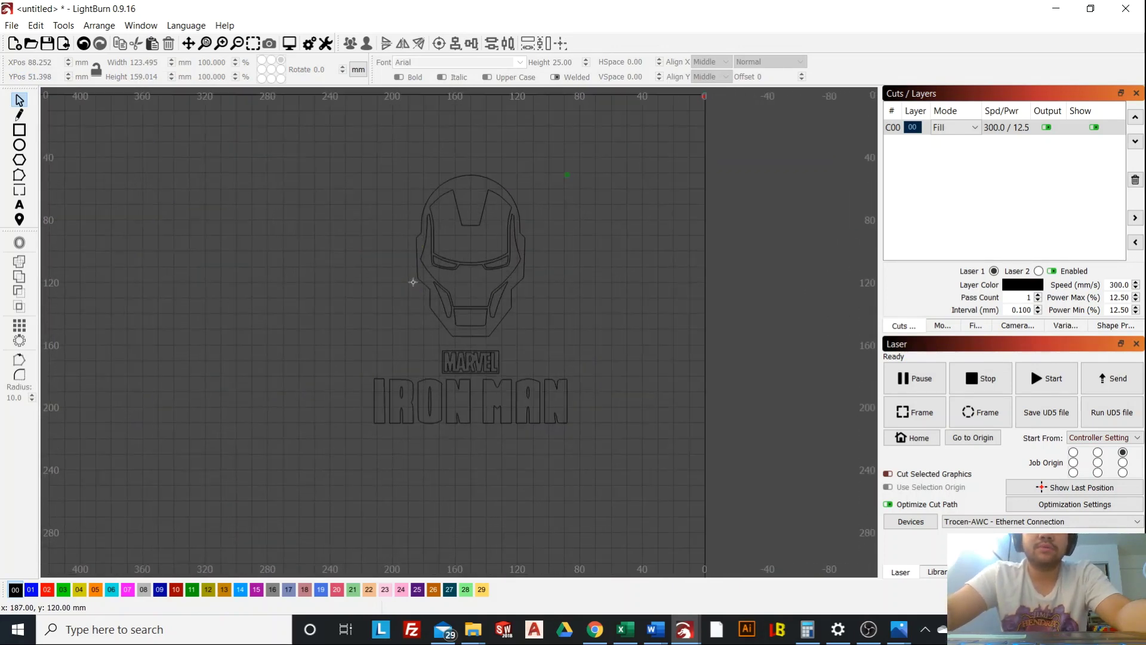
{"action": "scroll", "coordinate": [413, 278], "scroll_direction": "down", "scroll_amount": 2}
{"action": "scroll", "coordinate": [403, 284], "scroll_direction": "up", "scroll_amount": 1}
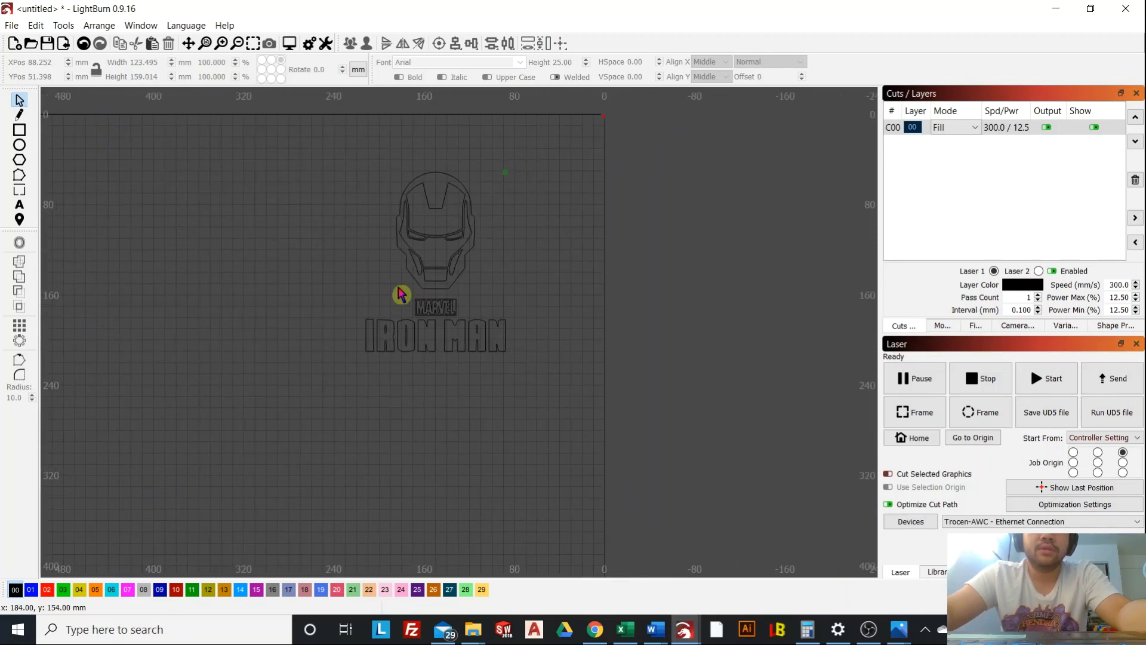
{"action": "left_click", "coordinate": [19, 131]}
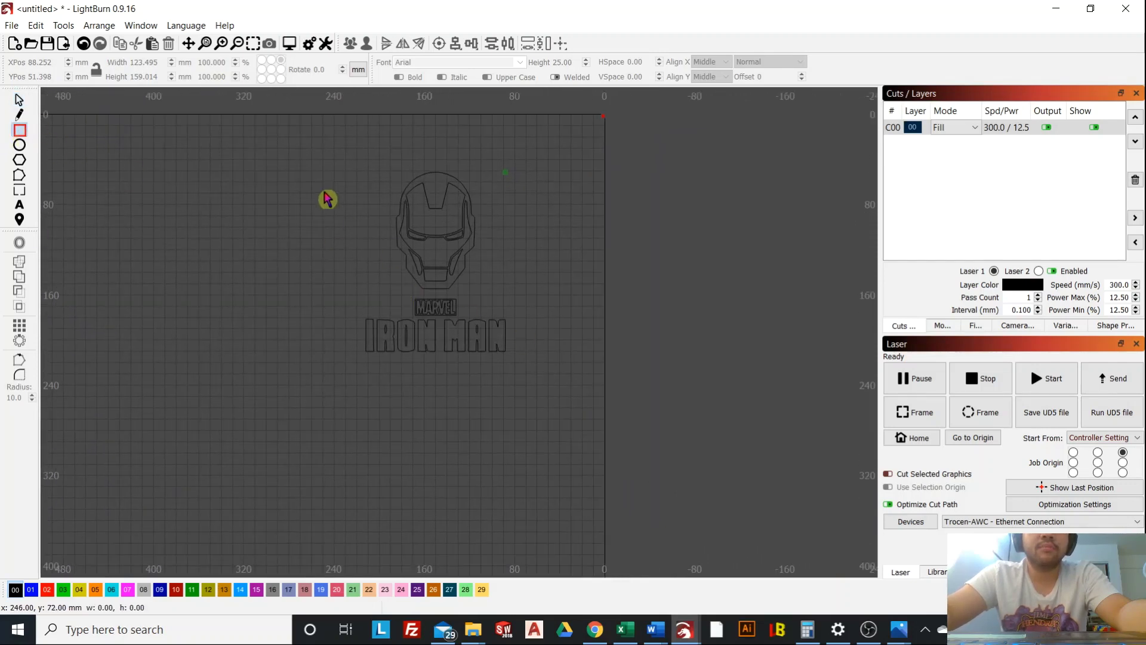
{"action": "left_click_drag", "start_coordinate": [325, 146], "coordinate": [533, 407]}
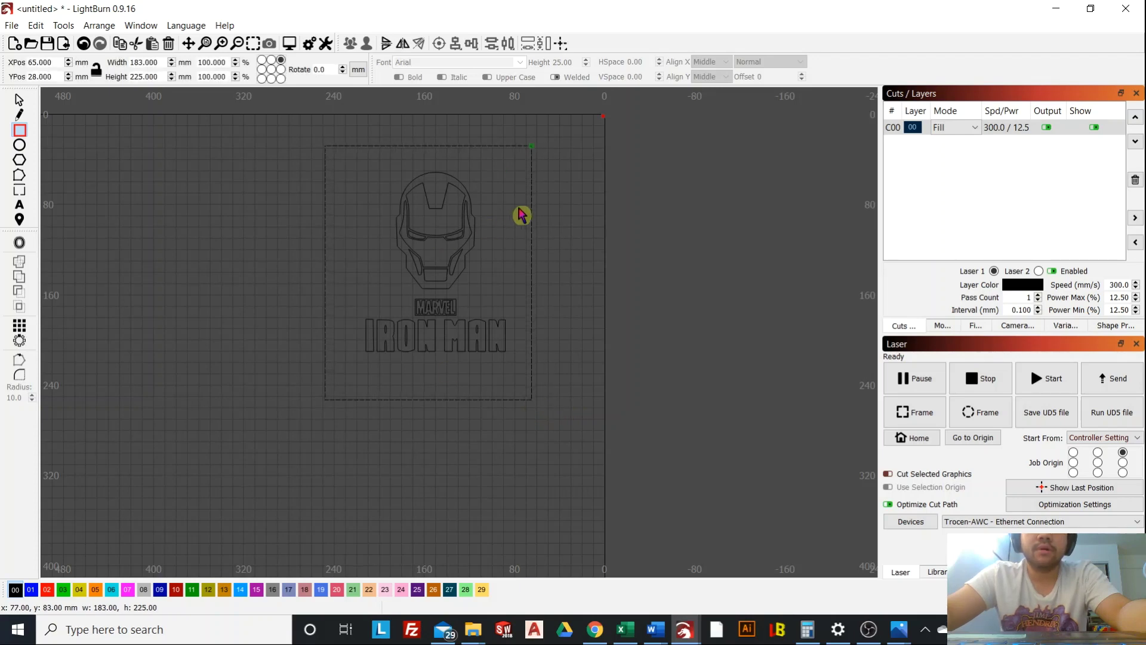
Assign the surrounding rectangle to blue layer 01 with Line as its mode.
{"action": "left_click", "coordinate": [32, 590]}
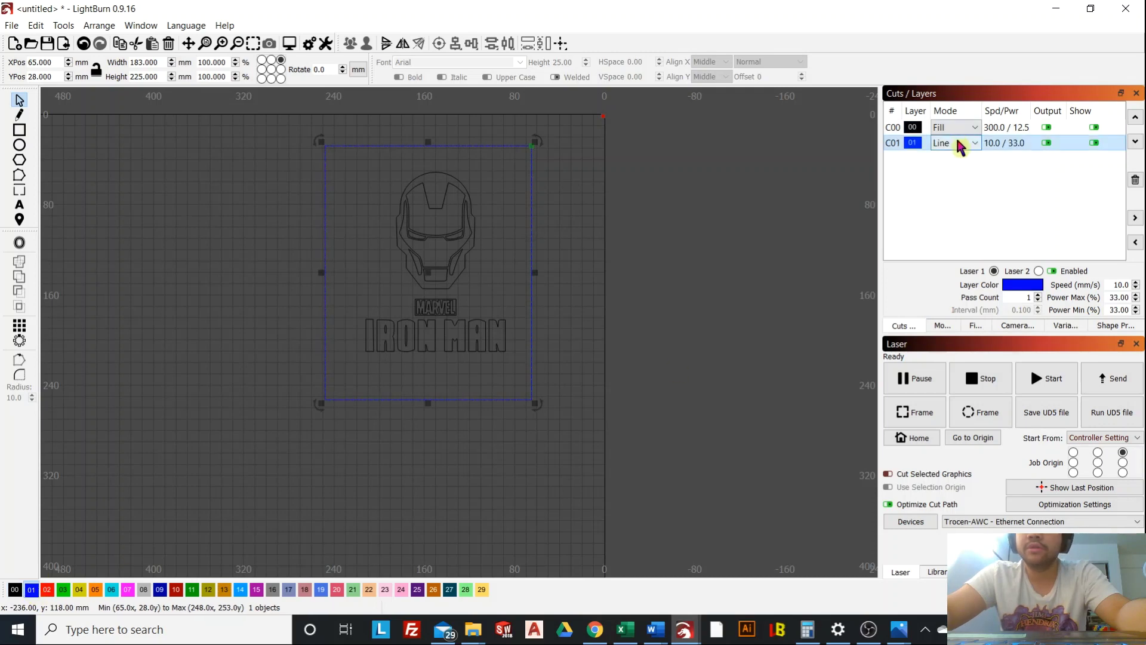
{"action": "left_click", "coordinate": [968, 145]}
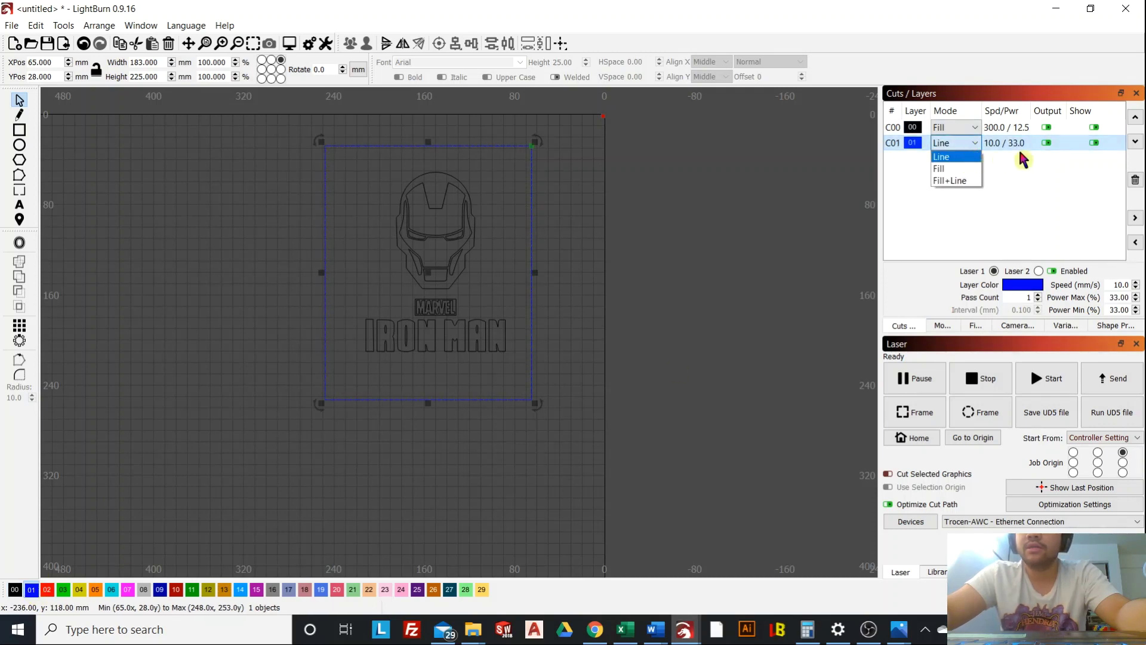
{"action": "left_click", "coordinate": [1025, 162]}
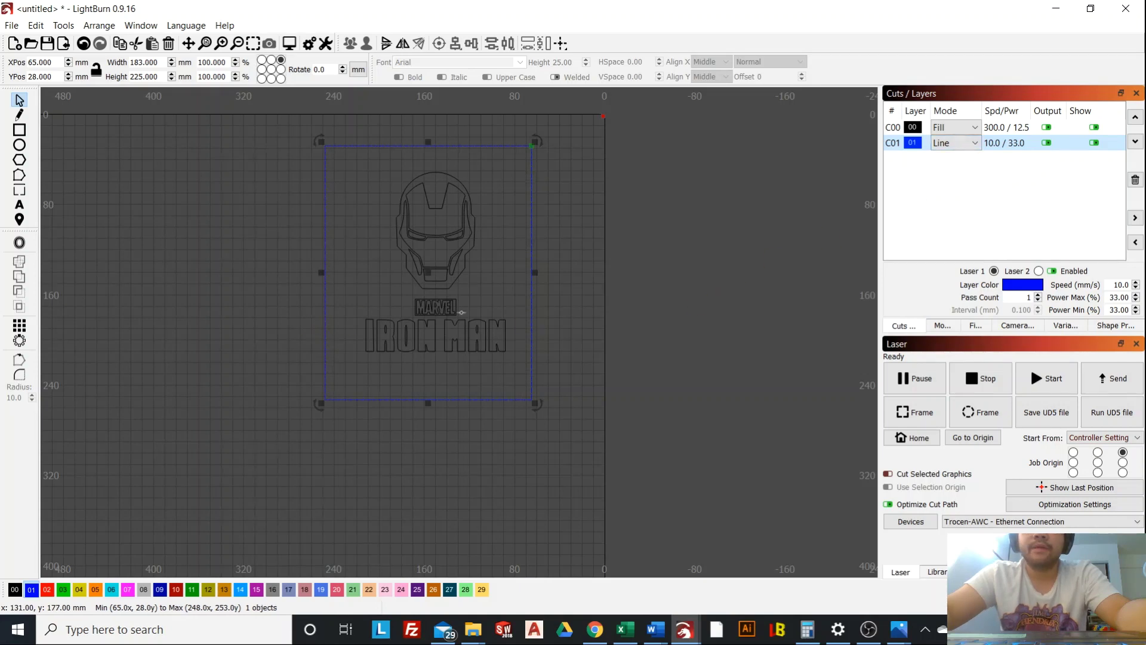
Shrink the blue rectangle around the artwork to about 166 mm wide and 204 mm high, placed at about X 67 mm, Y 40.5 mm.
{"action": "left_click", "coordinate": [601, 285]}
{"action": "left_click_drag", "start_coordinate": [423, 270], "coordinate": [430, 273]}
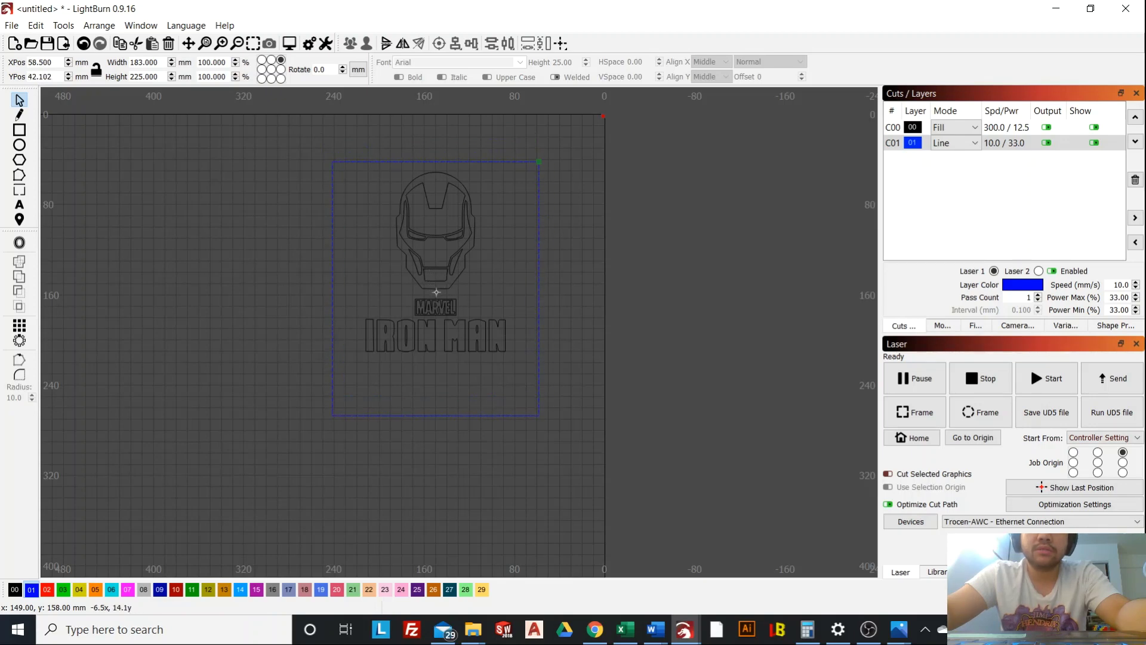
{"action": "left_click", "coordinate": [519, 190]}
{"action": "left_click_drag", "start_coordinate": [541, 160], "coordinate": [523, 182]}
{"action": "left_click_drag", "start_coordinate": [428, 301], "coordinate": [431, 293]}
{"action": "left_click", "coordinate": [597, 248]}
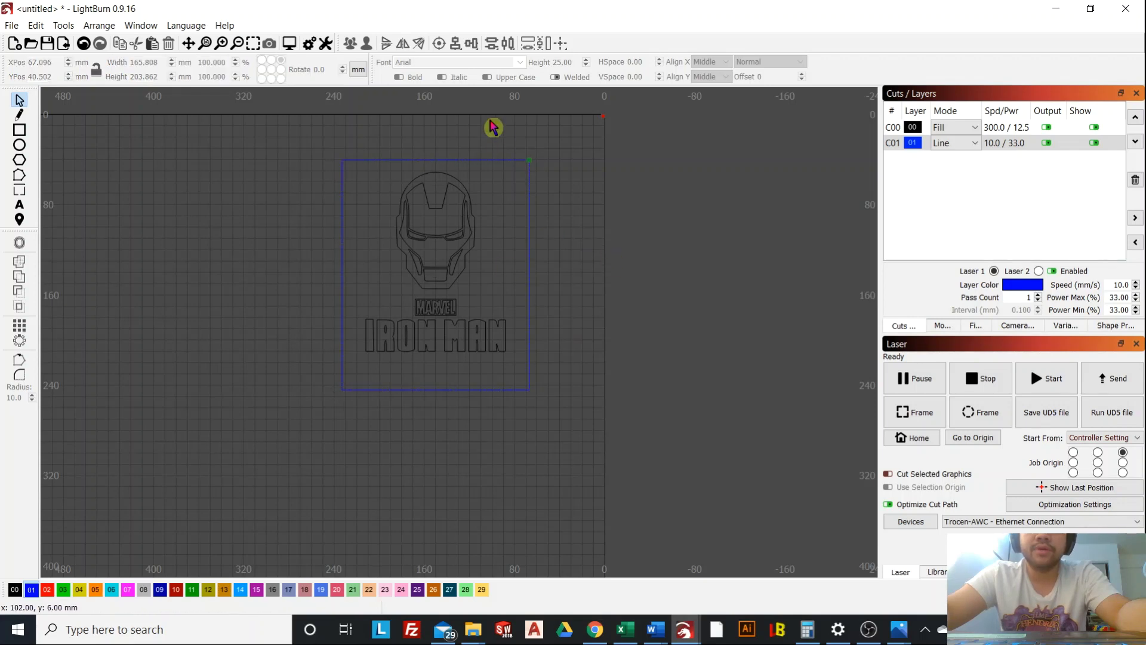
Draw a small rectangle below the large one and size it to 89 mm wide and 26 mm high.
{"action": "scroll", "coordinate": [418, 250], "scroll_direction": "up", "scroll_amount": 3}
{"action": "scroll", "coordinate": [476, 230], "scroll_direction": "down", "scroll_amount": 2}
{"action": "scroll", "coordinate": [386, 278], "scroll_direction": "up", "scroll_amount": 1}
{"action": "scroll", "coordinate": [417, 272], "scroll_direction": "down", "scroll_amount": 2}
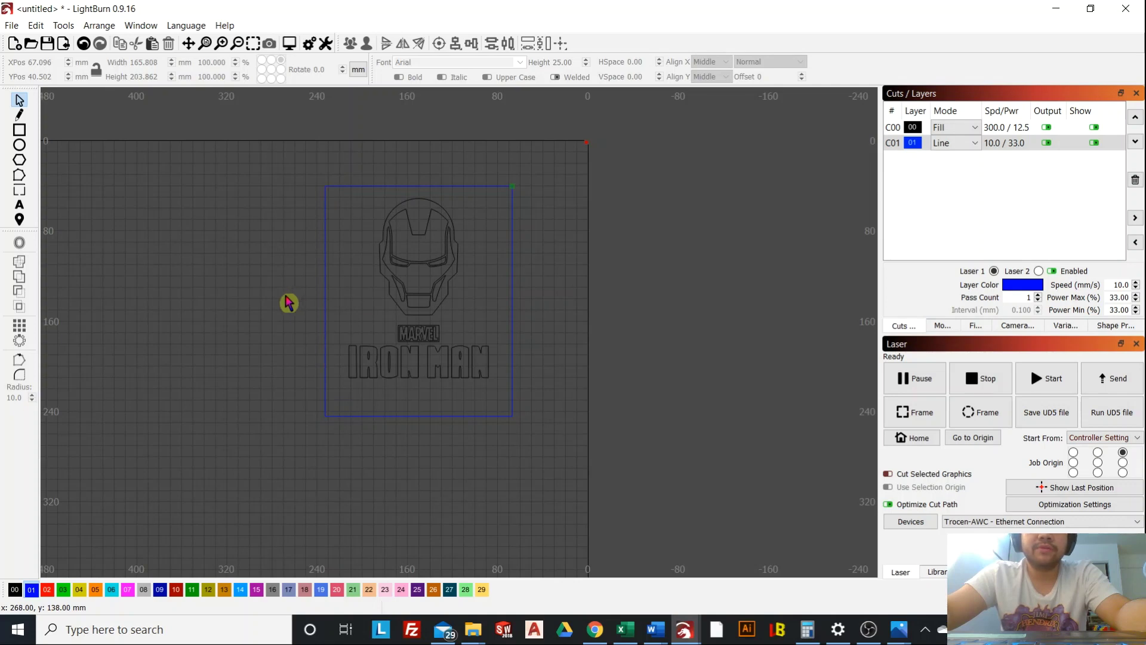
{"action": "left_click", "coordinate": [18, 129]}
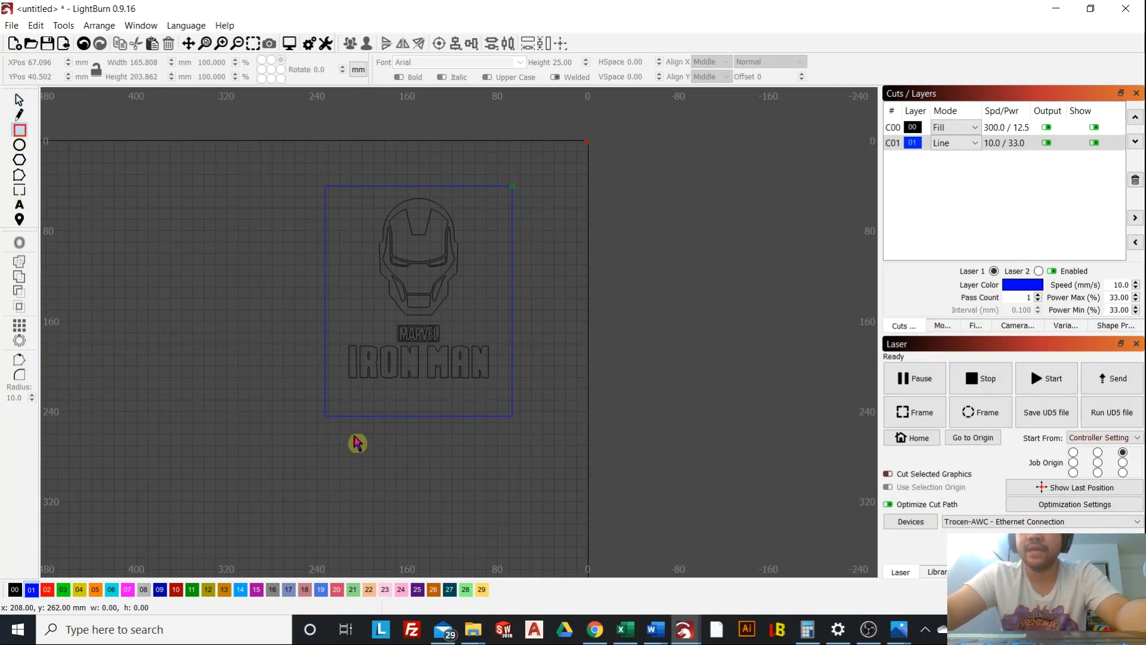
{"action": "left_click_drag", "start_coordinate": [364, 447], "coordinate": [527, 481]}
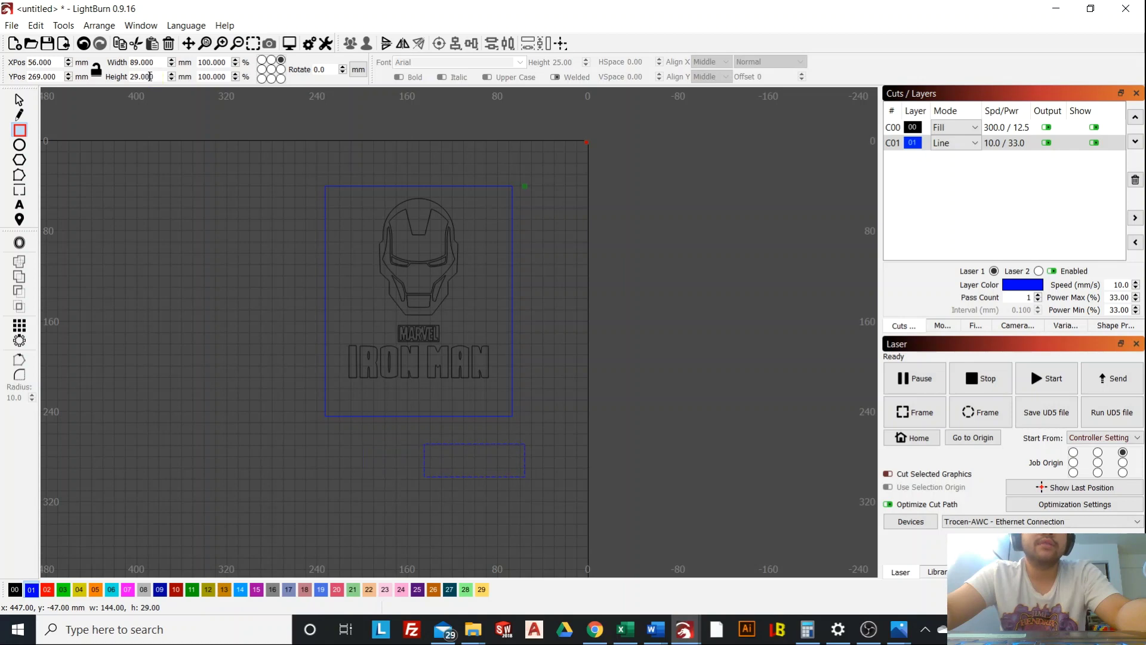
{"action": "key", "text": "Return"}
{"action": "key", "text": "Escape"}
Move the small rectangle to just beneath the large rectangle, at about X 107.5 mm, Y 258 mm.
{"action": "scroll", "coordinate": [540, 451], "scroll_direction": "up", "scroll_amount": 2}
{"action": "left_click_drag", "start_coordinate": [540, 427], "coordinate": [440, 436]}
{"action": "scroll", "coordinate": [416, 440], "scroll_direction": "down", "scroll_amount": 1}
{"action": "scroll", "coordinate": [475, 374], "scroll_direction": "down", "scroll_amount": 1}
{"action": "scroll", "coordinate": [500, 359], "scroll_direction": "up", "scroll_amount": 2}
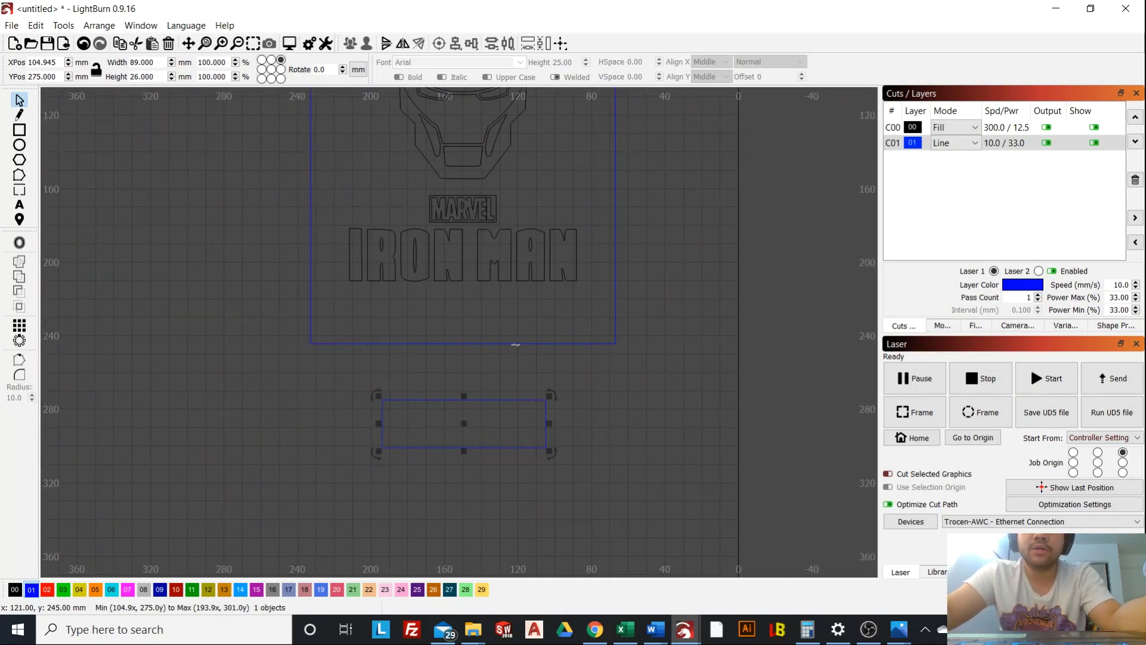
{"action": "left_click", "coordinate": [516, 344], "text": "shift"}
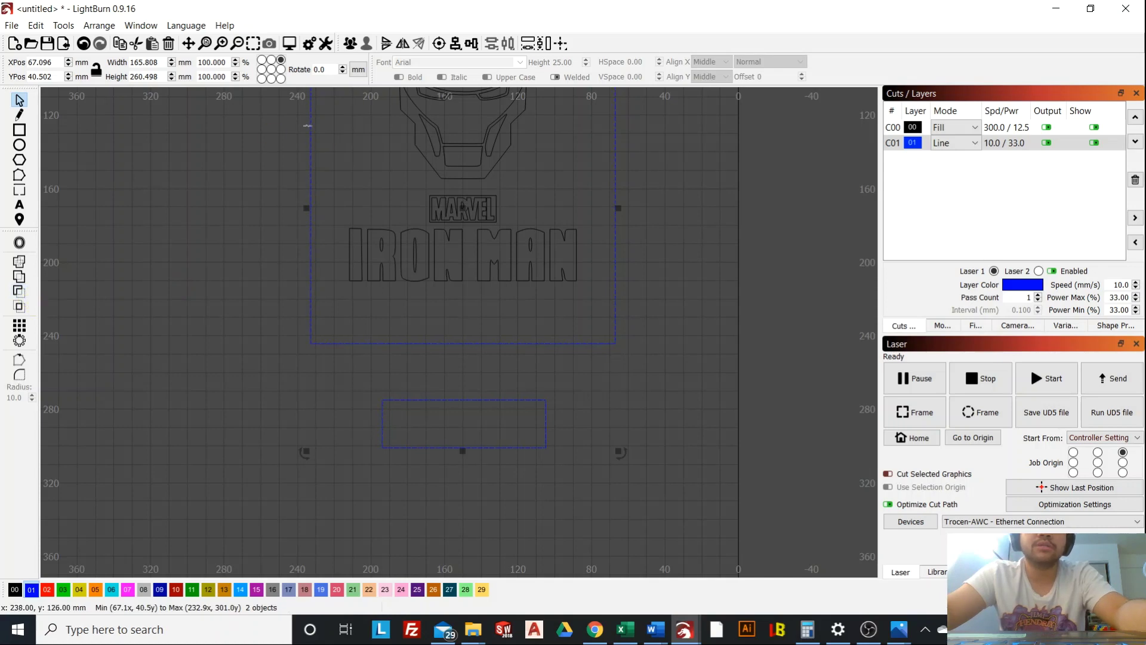
{"action": "left_click", "coordinate": [698, 279]}
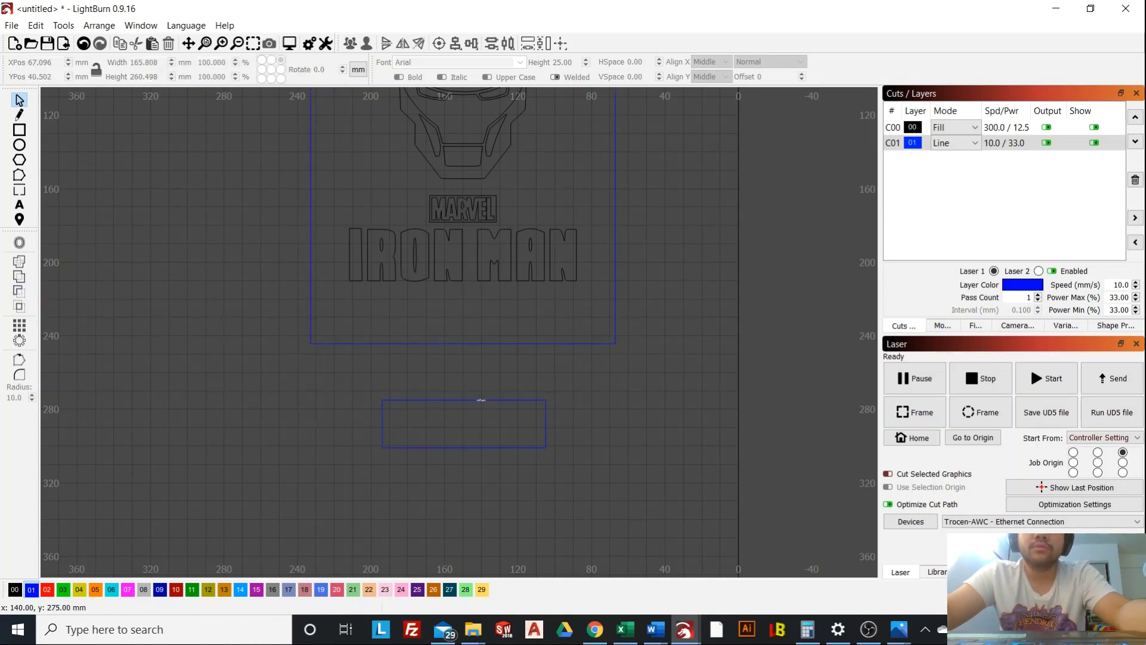
{"action": "left_click", "coordinate": [461, 426]}
{"action": "left_click", "coordinate": [464, 422]}
{"action": "left_click", "coordinate": [458, 400]}
{"action": "left_click_drag", "start_coordinate": [463, 423], "coordinate": [463, 387]}
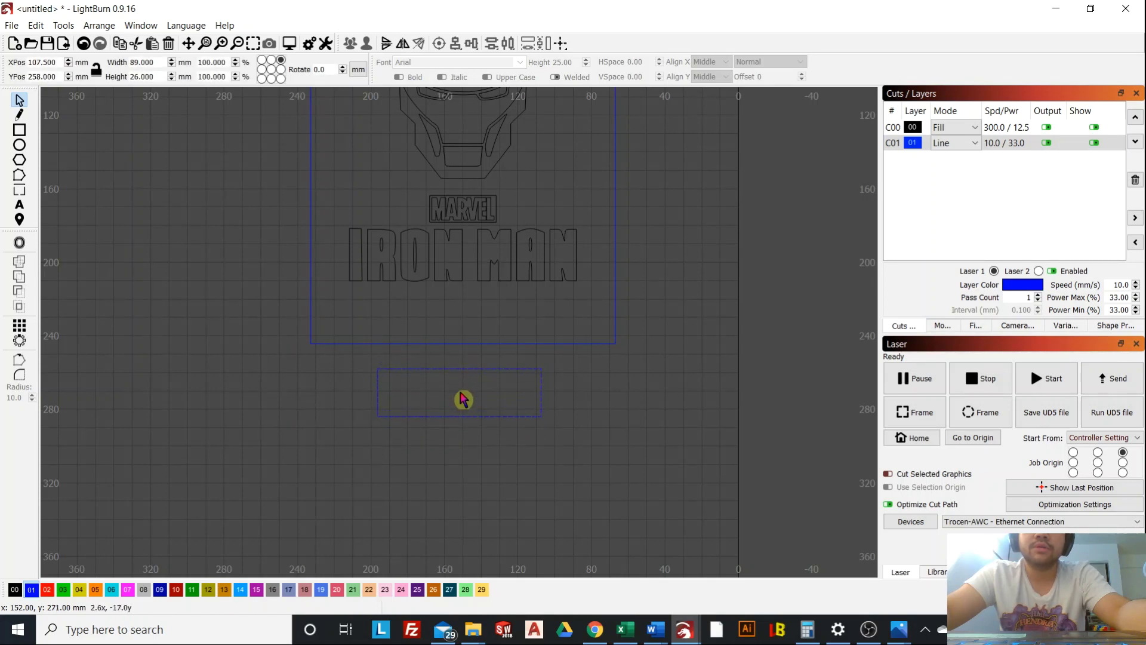
{"action": "left_click", "coordinate": [570, 369]}
Centre the small rectangle and the large rectangle on a common vertical line with Align V-Center.
{"action": "left_click_drag", "start_coordinate": [604, 409], "coordinate": [505, 371]}
{"action": "left_click", "coordinate": [560, 344], "text": "shift"}
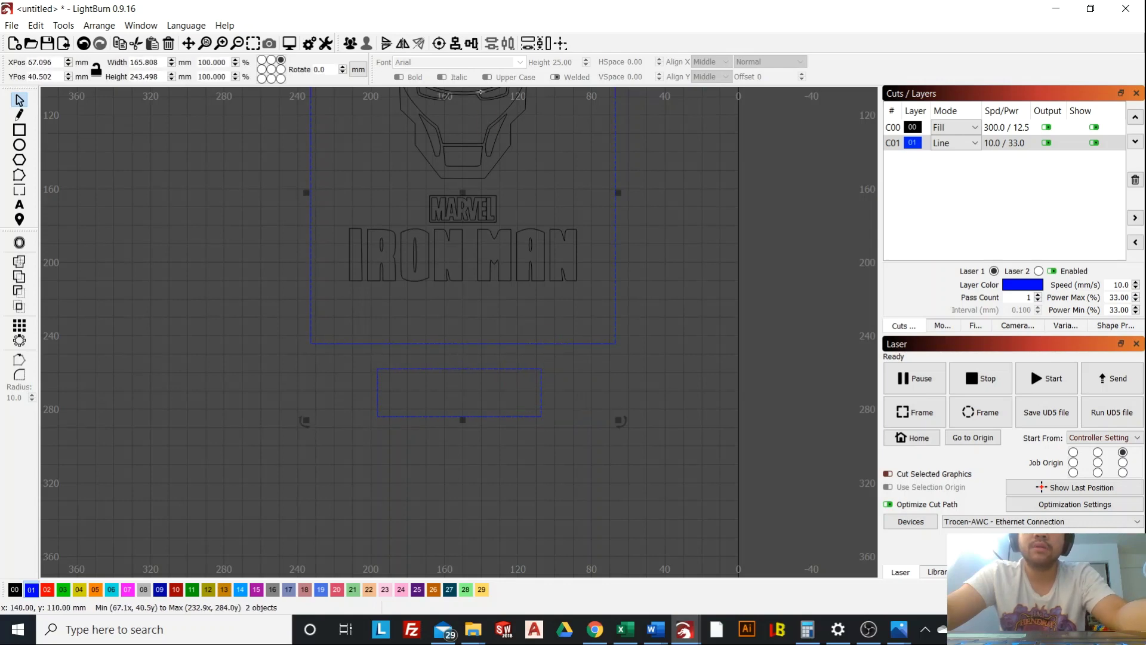
{"action": "left_click", "coordinate": [455, 44]}
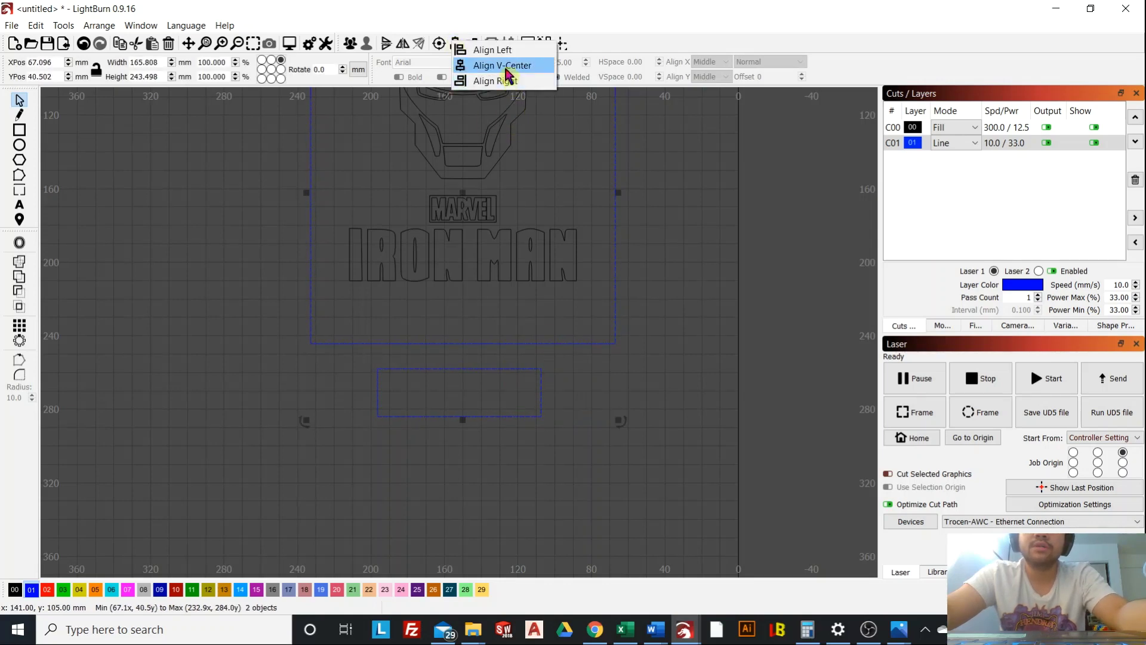
{"action": "left_click", "coordinate": [505, 65]}
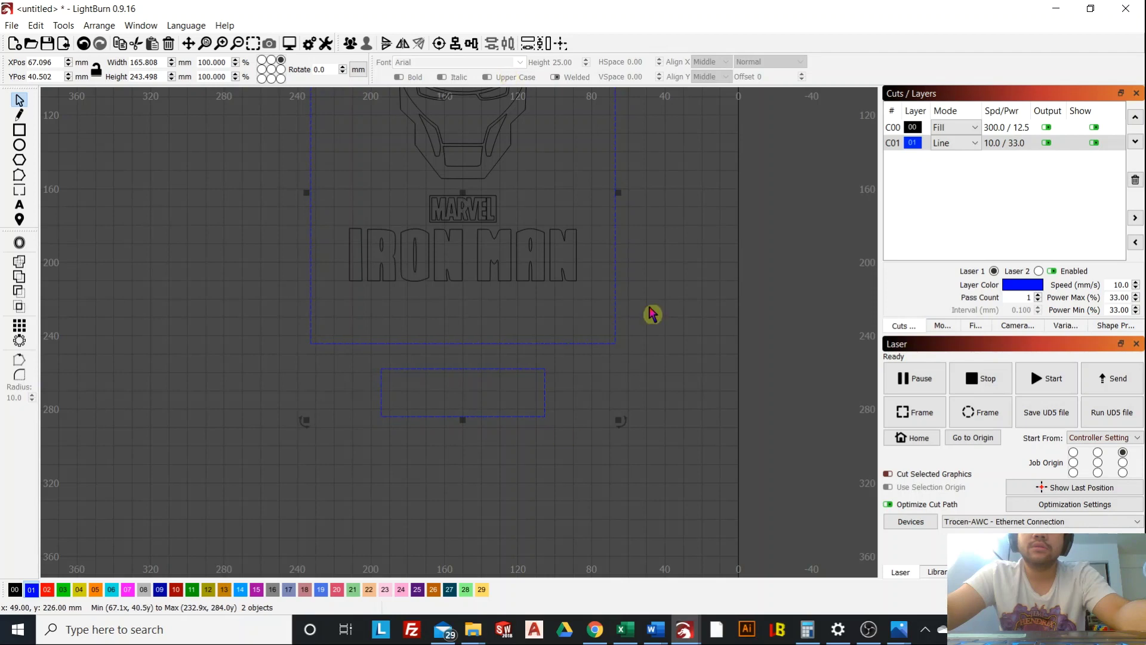
{"action": "left_click", "coordinate": [656, 300]}
Draw a closed line shape connecting the large rectangle's two lower corners to the small rectangle's corners and following its lower edge.
{"action": "scroll", "coordinate": [492, 330], "scroll_direction": "down", "scroll_amount": 3}
{"action": "scroll", "coordinate": [493, 330], "scroll_direction": "up", "scroll_amount": 3}
{"action": "scroll", "coordinate": [497, 330], "scroll_direction": "down", "scroll_amount": 2}
{"action": "scroll", "coordinate": [496, 370], "scroll_direction": "up", "scroll_amount": 1}
{"action": "mouse_move", "coordinate": [594, 485]}
{"action": "left_mouse_down"}
{"action": "mouse_move", "coordinate": [491, 397]}
{"action": "mouse_move", "coordinate": [544, 493]}
{"action": "mouse_move", "coordinate": [443, 464]}
{"action": "left_mouse_up"}
{"action": "left_click", "coordinate": [19, 114]}
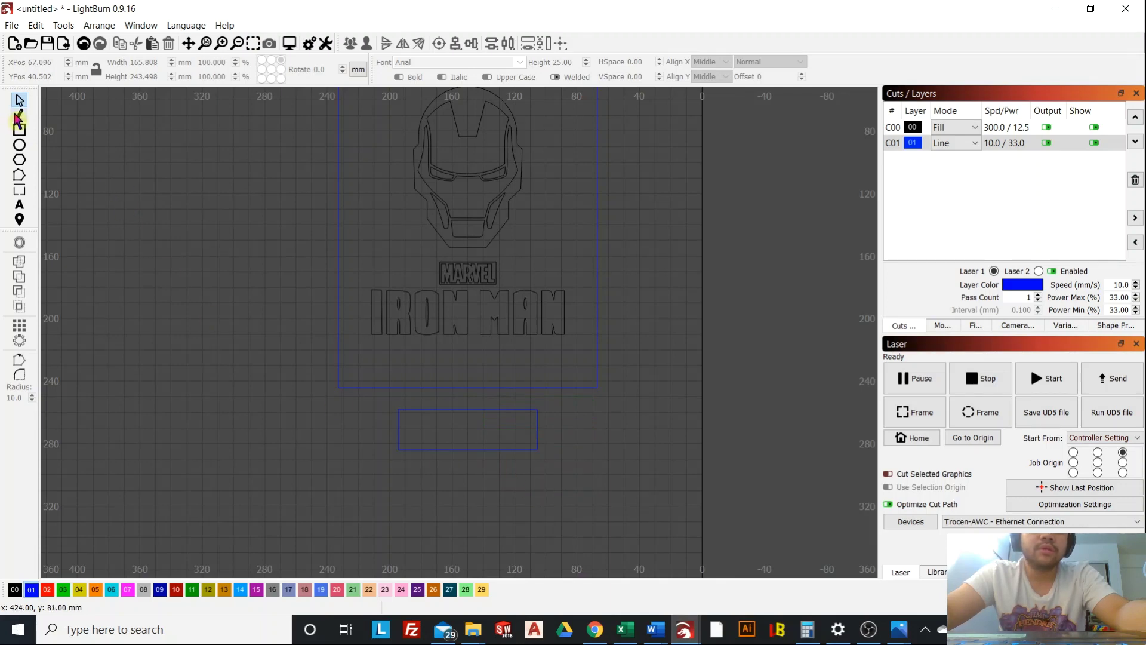
{"action": "scroll", "coordinate": [394, 391], "scroll_direction": "up", "scroll_amount": 1}
{"action": "scroll", "coordinate": [415, 437], "scroll_direction": "up", "scroll_amount": 2}
{"action": "left_click", "coordinate": [390, 405]}
{"action": "left_click", "coordinate": [293, 369]}
{"action": "left_click", "coordinate": [714, 368]}
{"action": "left_click", "coordinate": [617, 406]}
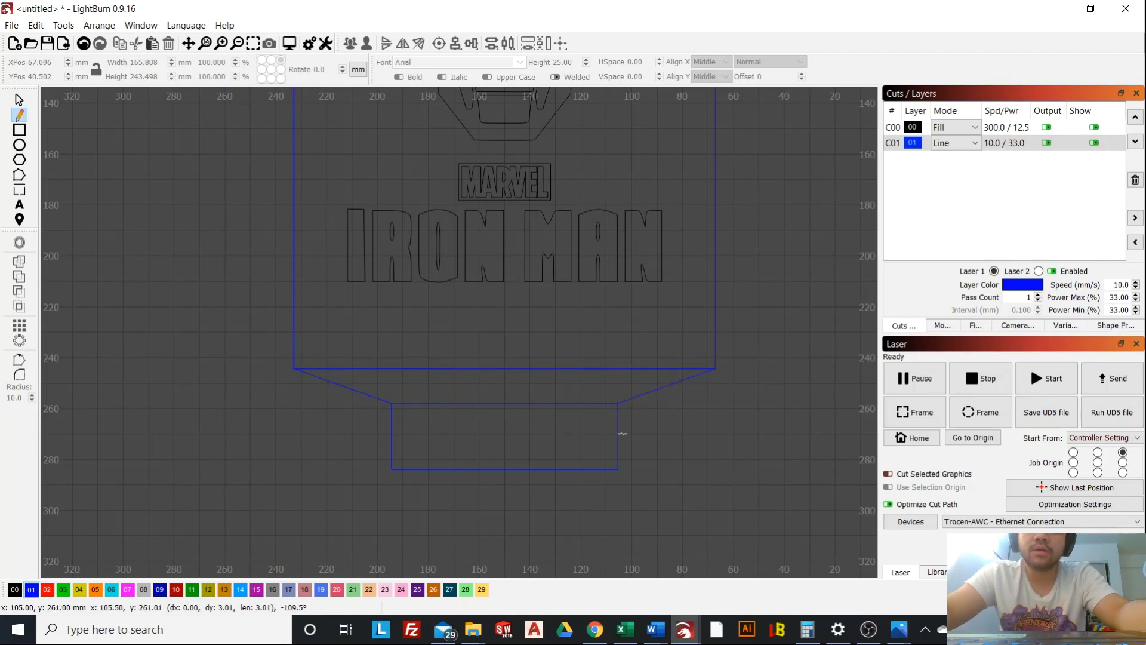
{"action": "left_click", "coordinate": [391, 470]}
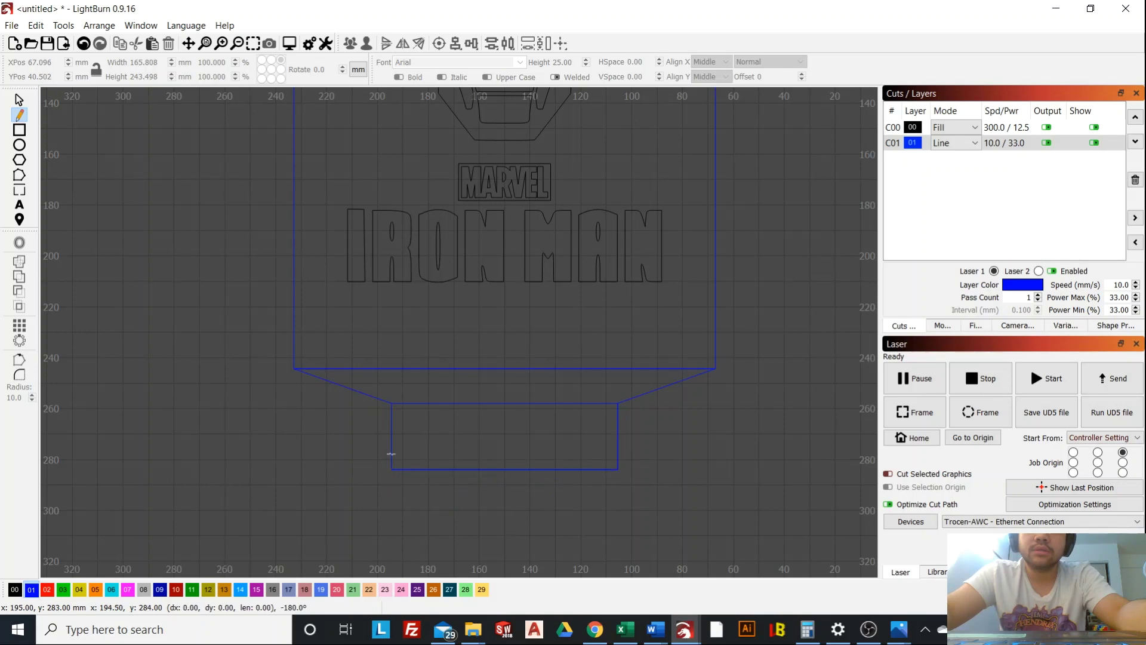
{"action": "left_click", "coordinate": [389, 403]}
{"action": "key", "text": "Escape"}
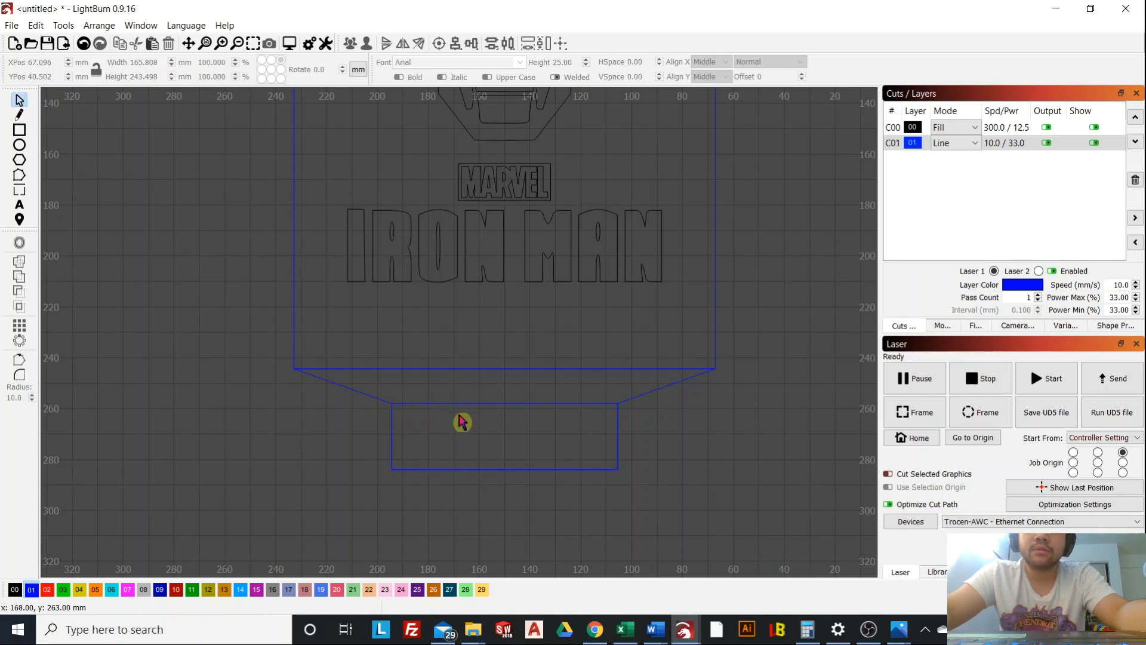
Delete the small rectangle and unite the traced line shape with the large rectangle into one cut outline.
{"action": "left_click", "coordinate": [449, 394]}
{"action": "key", "text": "Escape"}
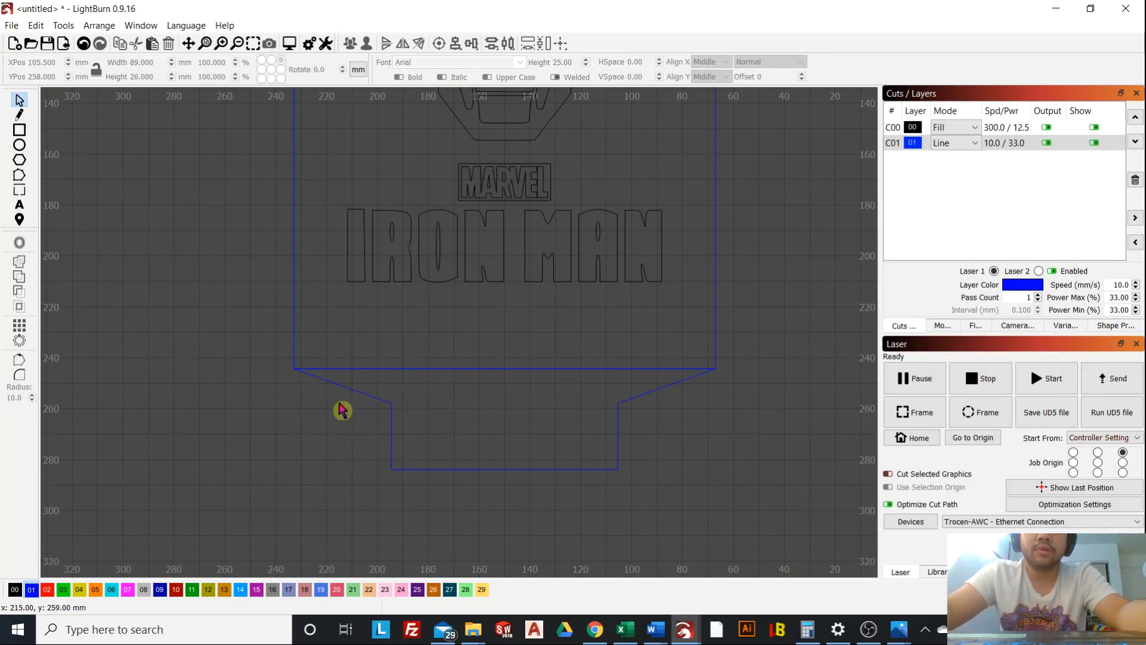
{"action": "left_click", "coordinate": [353, 389]}
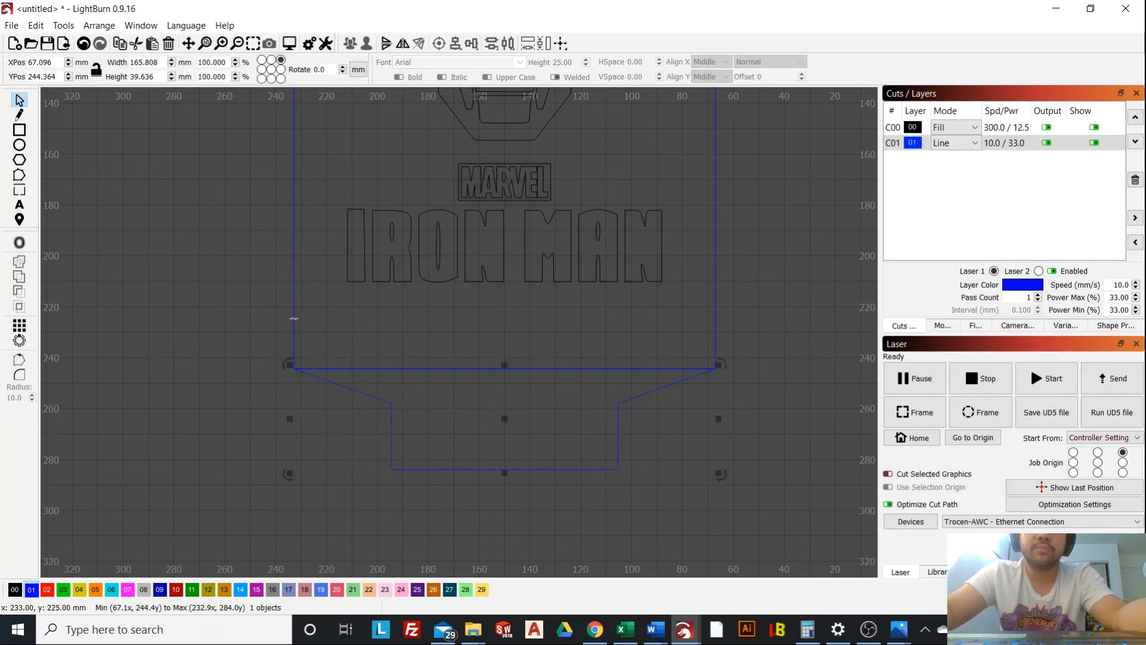
{"action": "left_click", "coordinate": [294, 317], "text": "shift"}
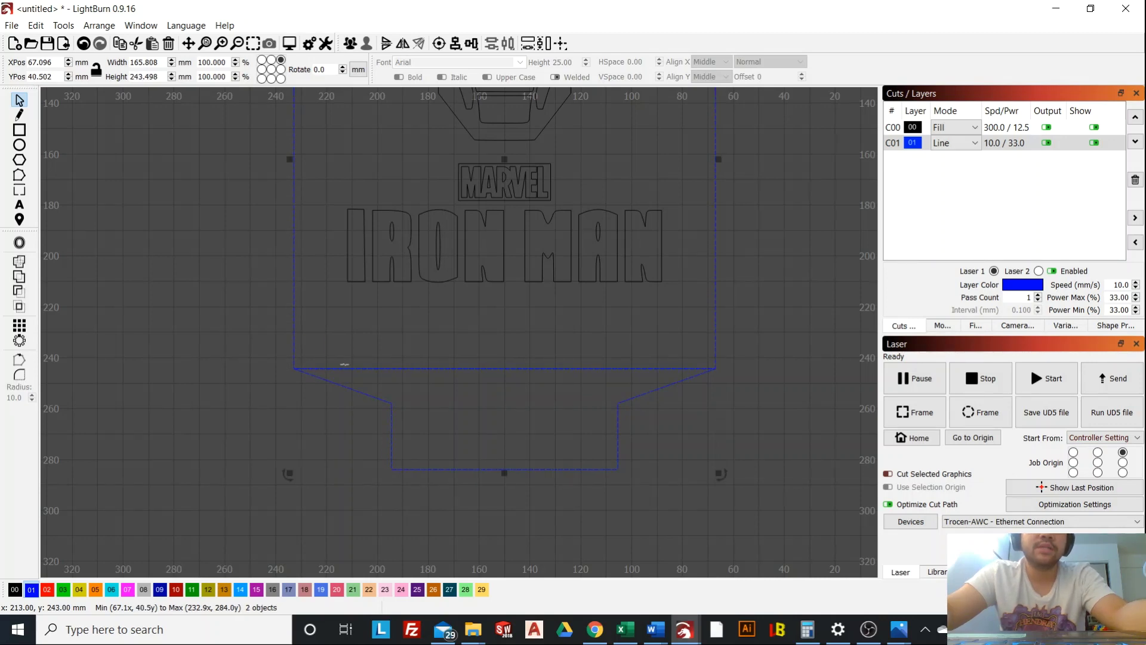
{"action": "left_click", "coordinate": [20, 277]}
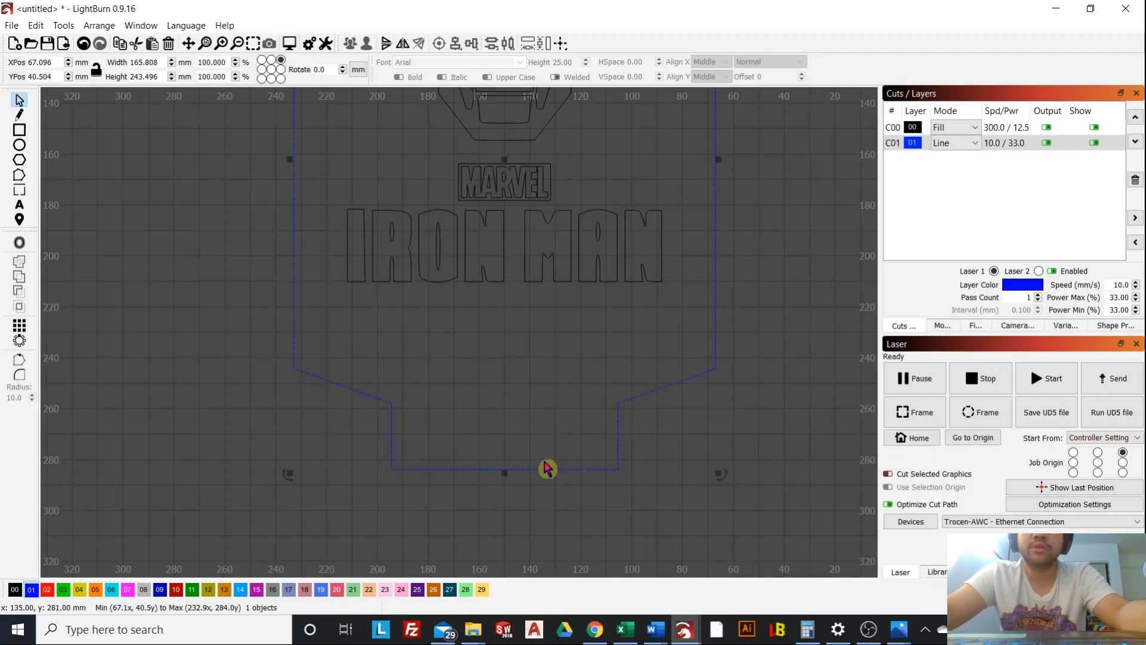
{"action": "left_click", "coordinate": [791, 334]}
{"action": "scroll", "coordinate": [514, 361], "scroll_direction": "down", "scroll_amount": 5}
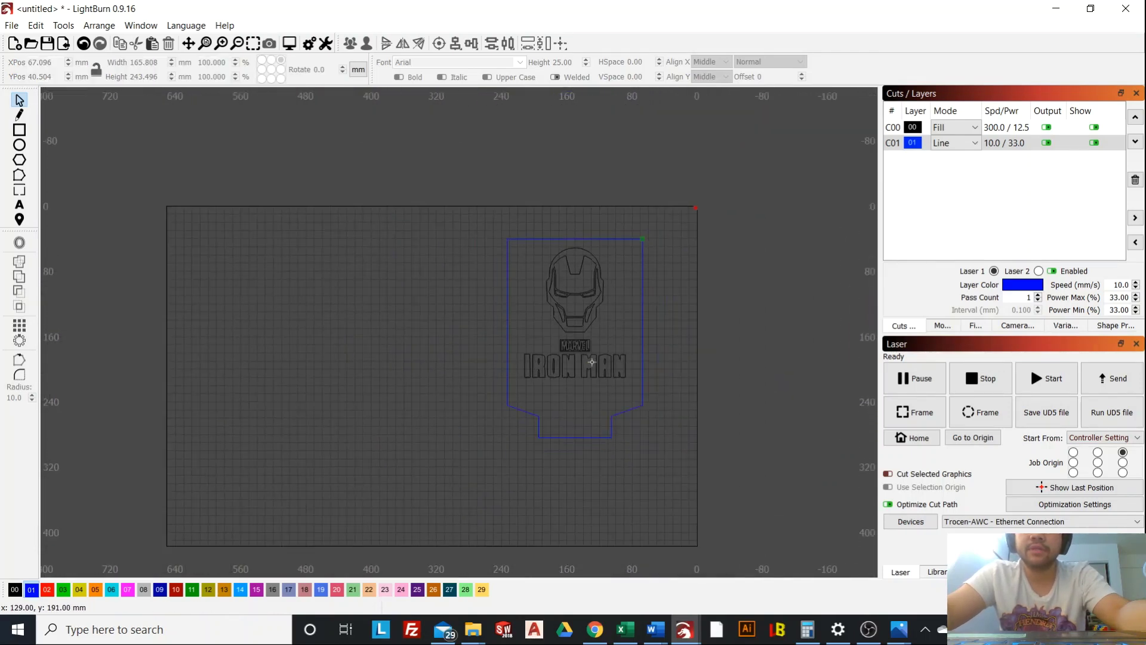
{"action": "scroll", "coordinate": [591, 362], "scroll_direction": "up", "scroll_amount": 5}
{"action": "left_click_drag", "start_coordinate": [534, 273], "coordinate": [537, 288]}
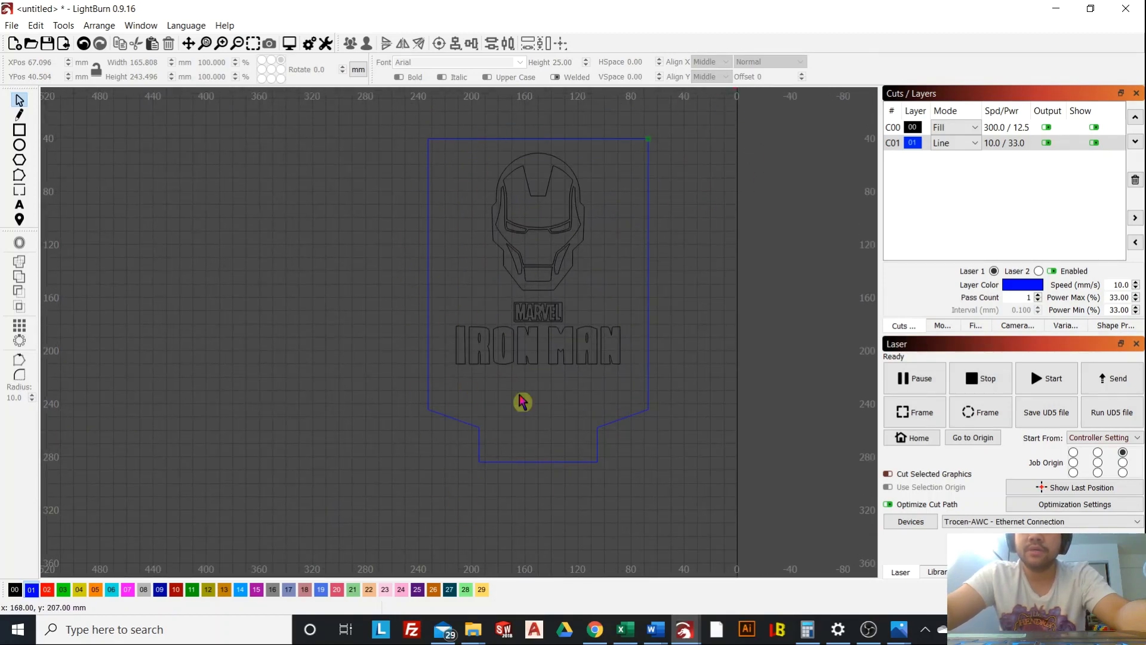
{"action": "mouse_move", "coordinate": [647, 138]}
{"action": "left_mouse_down"}
{"action": "mouse_move", "coordinate": [652, 125]}
{"action": "mouse_move", "coordinate": [646, 166]}
{"action": "mouse_move", "coordinate": [630, 131]}
{"action": "mouse_move", "coordinate": [682, 156]}
{"action": "mouse_move", "coordinate": [652, 159]}
{"action": "mouse_move", "coordinate": [649, 141]}
{"action": "left_mouse_up"}
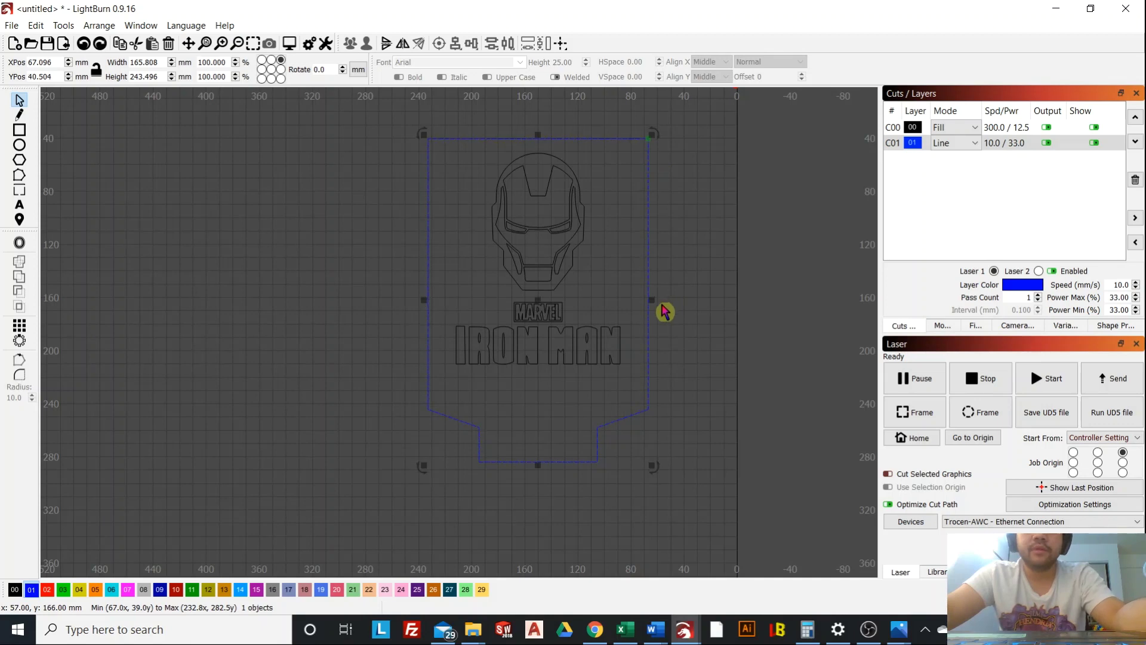
{"action": "left_click", "coordinate": [713, 236]}
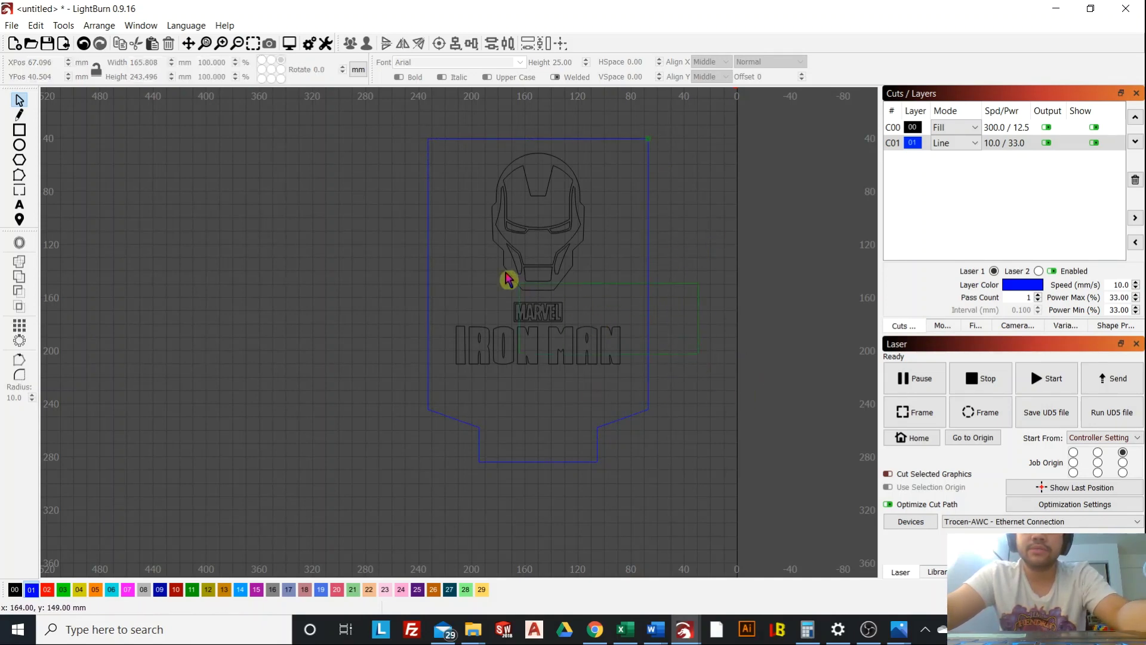
{"action": "key", "text": "ctrl+a"}
{"action": "left_click", "coordinate": [633, 292]}
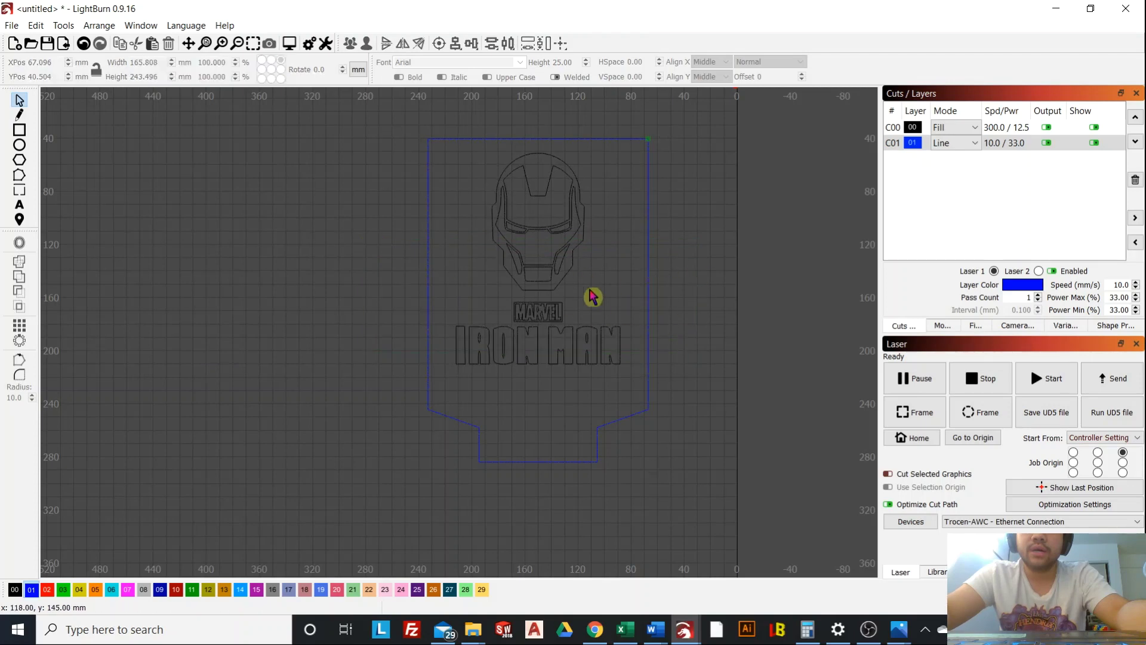
Group the helmet, Marvel outline and Iron Man lettering into one object, leaving out the blue cut outline.
{"action": "left_click_drag", "start_coordinate": [608, 380], "coordinate": [481, 182]}
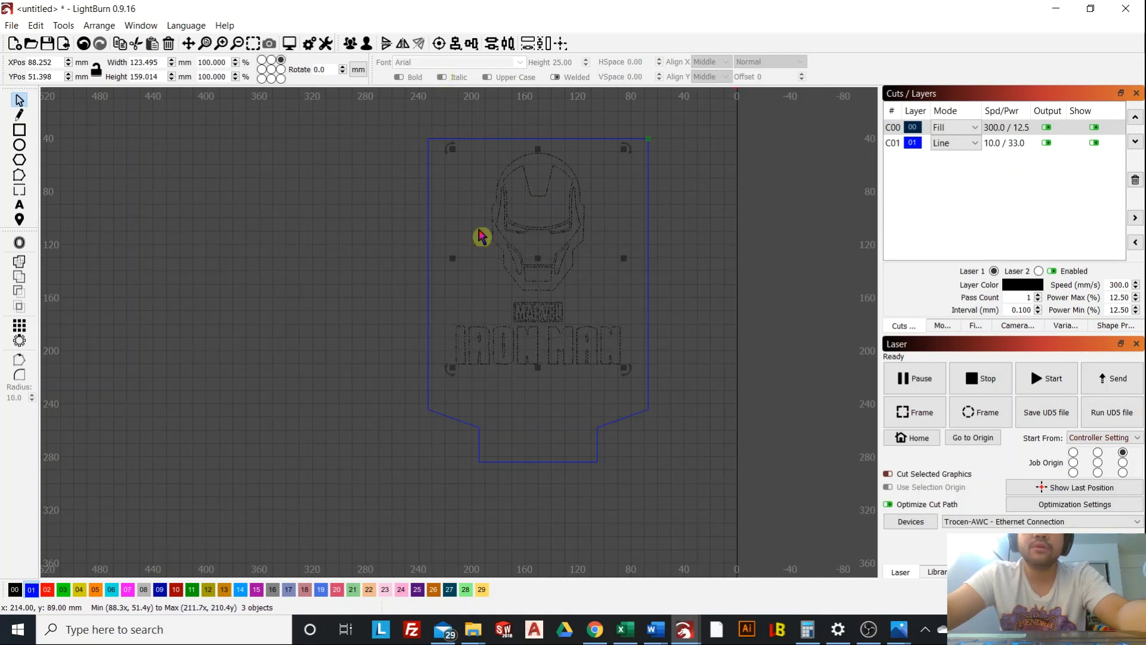
{"action": "left_click", "coordinate": [729, 282]}
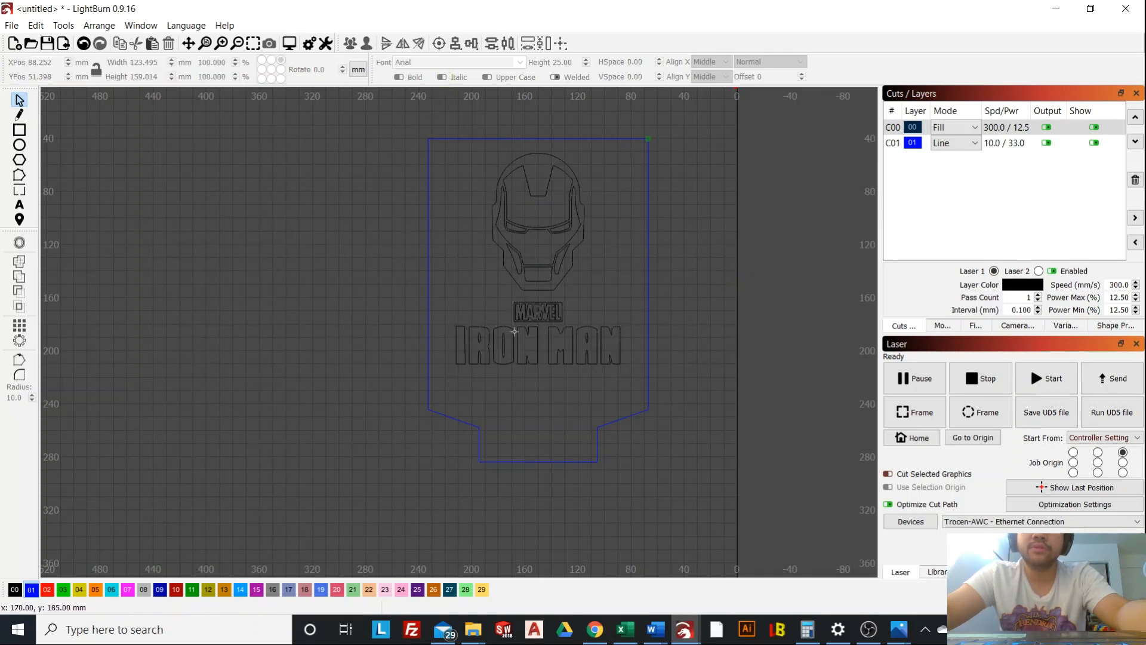
{"action": "left_click", "coordinate": [575, 319]}
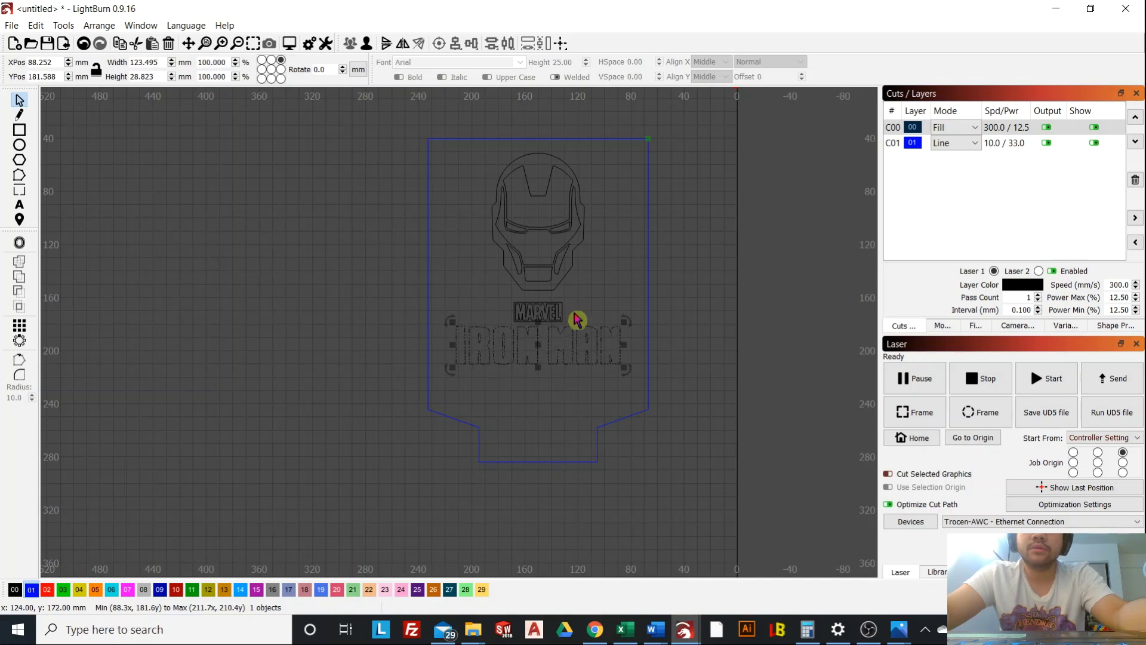
{"action": "left_click", "coordinate": [542, 270], "text": "shift"}
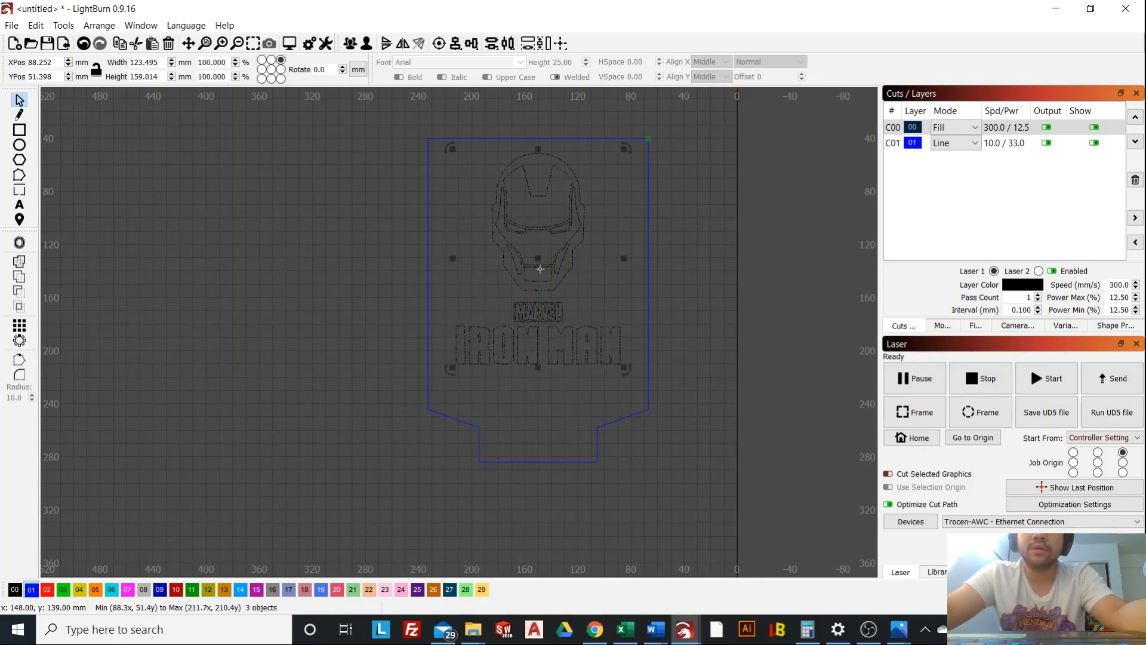
{"action": "right_click", "coordinate": [543, 274]}
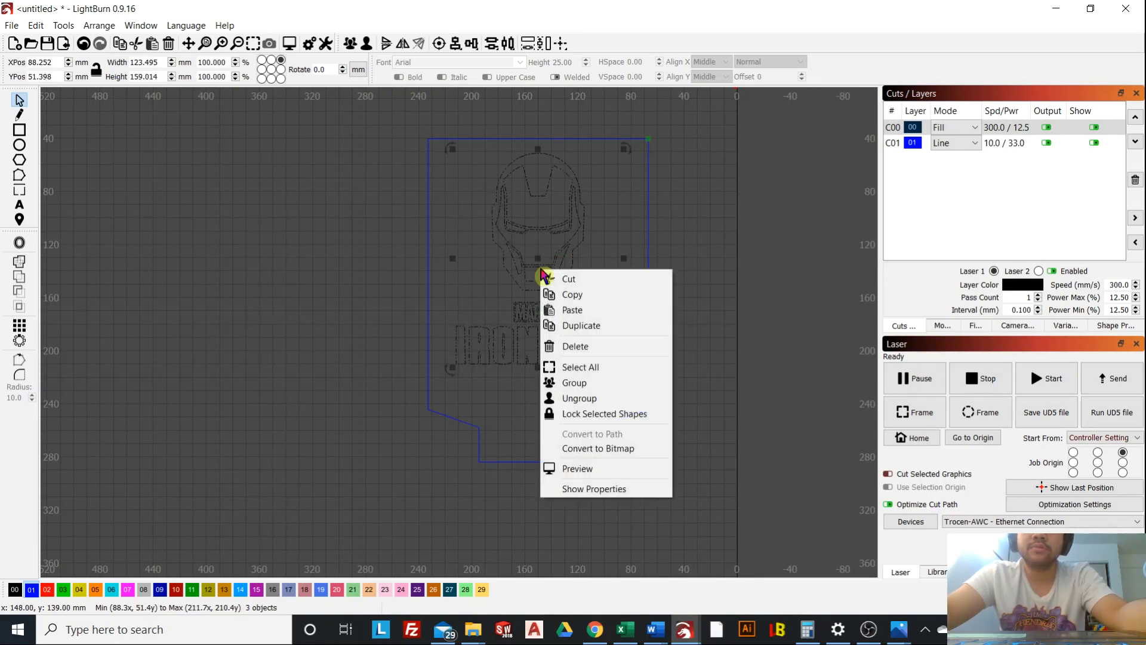
{"action": "left_click", "coordinate": [591, 385]}
{"action": "left_click", "coordinate": [693, 292]}
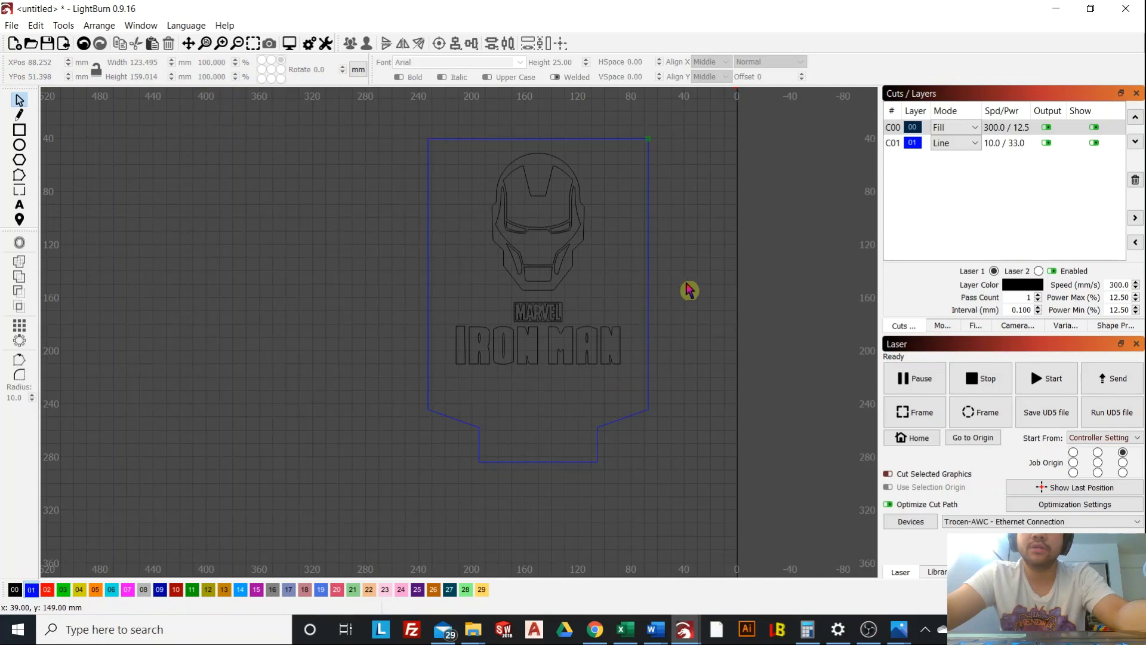
Move the grouped artwork inside the cut outline to about X 89 mm, Y 54.5 mm.
{"action": "left_click", "coordinate": [557, 319]}
{"action": "mouse_move", "coordinate": [540, 261]}
{"action": "left_mouse_down"}
{"action": "mouse_move", "coordinate": [568, 256]}
{"action": "mouse_move", "coordinate": [547, 273]}
{"action": "left_mouse_up"}
{"action": "left_click", "coordinate": [684, 293]}
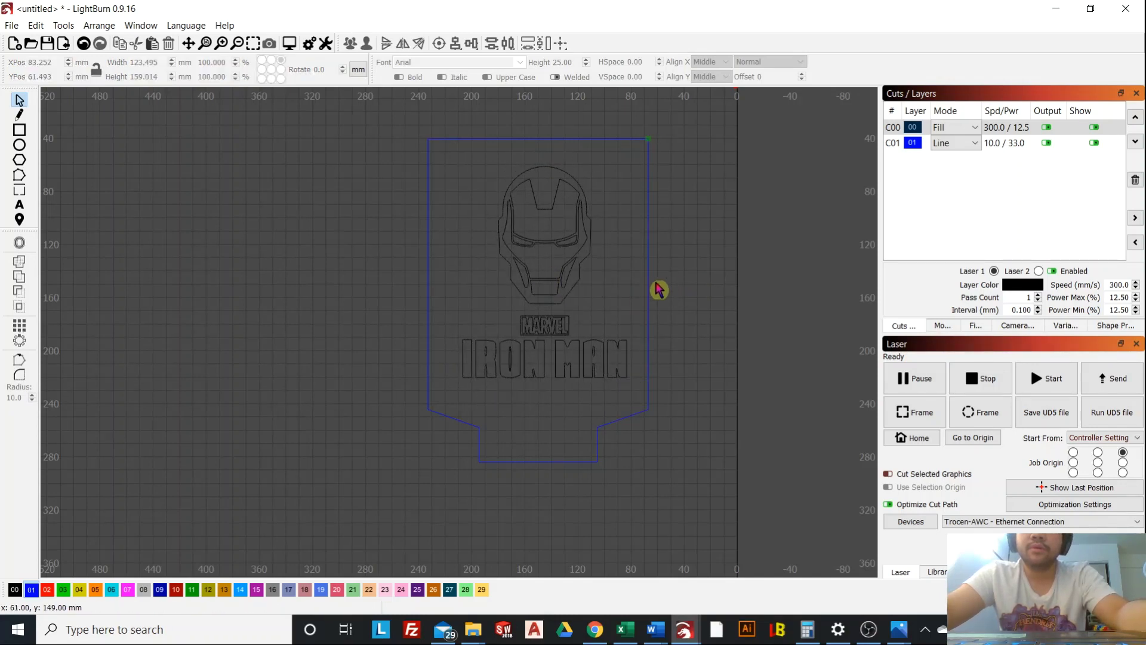
{"action": "left_click", "coordinate": [553, 293]}
{"action": "left_click_drag", "start_coordinate": [544, 275], "coordinate": [542, 263]}
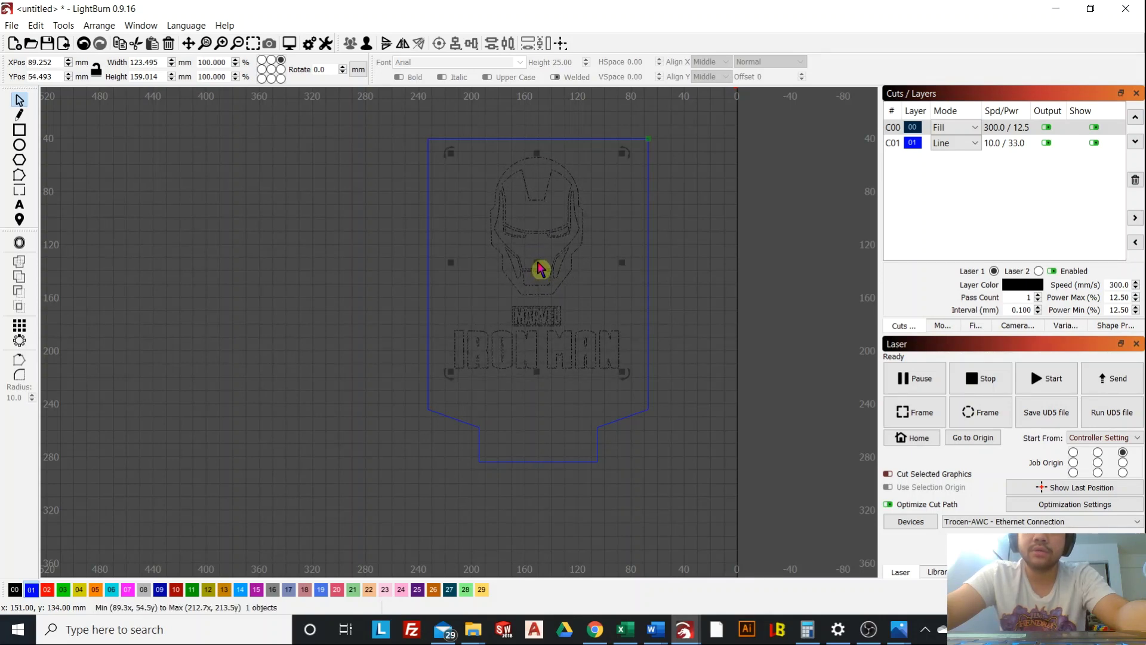
{"action": "left_click", "coordinate": [688, 282]}
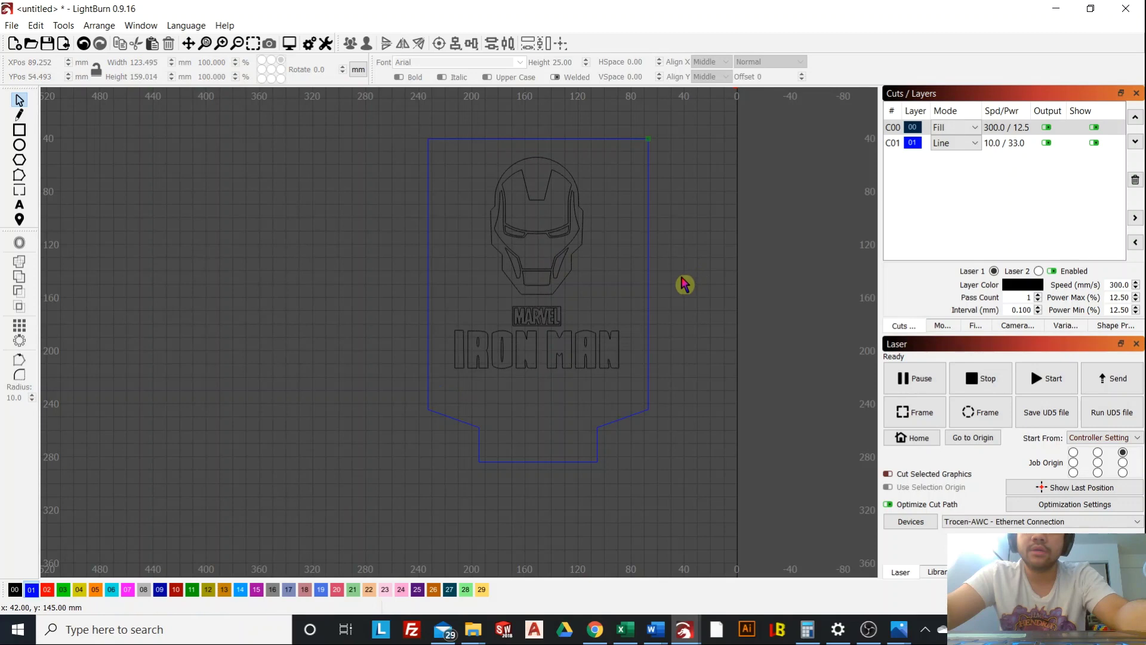
Centre the cut outline and the grouped artwork on a common vertical axis with Align V-Center.
{"action": "left_click", "coordinate": [643, 269]}
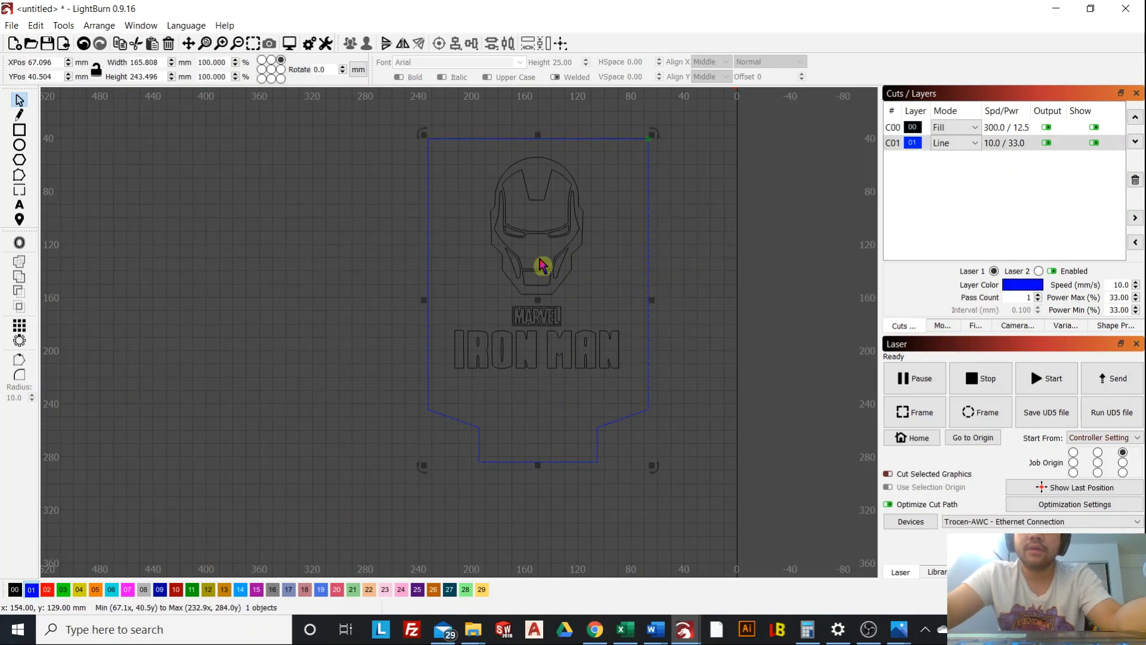
{"action": "left_click", "coordinate": [551, 231], "text": "shift"}
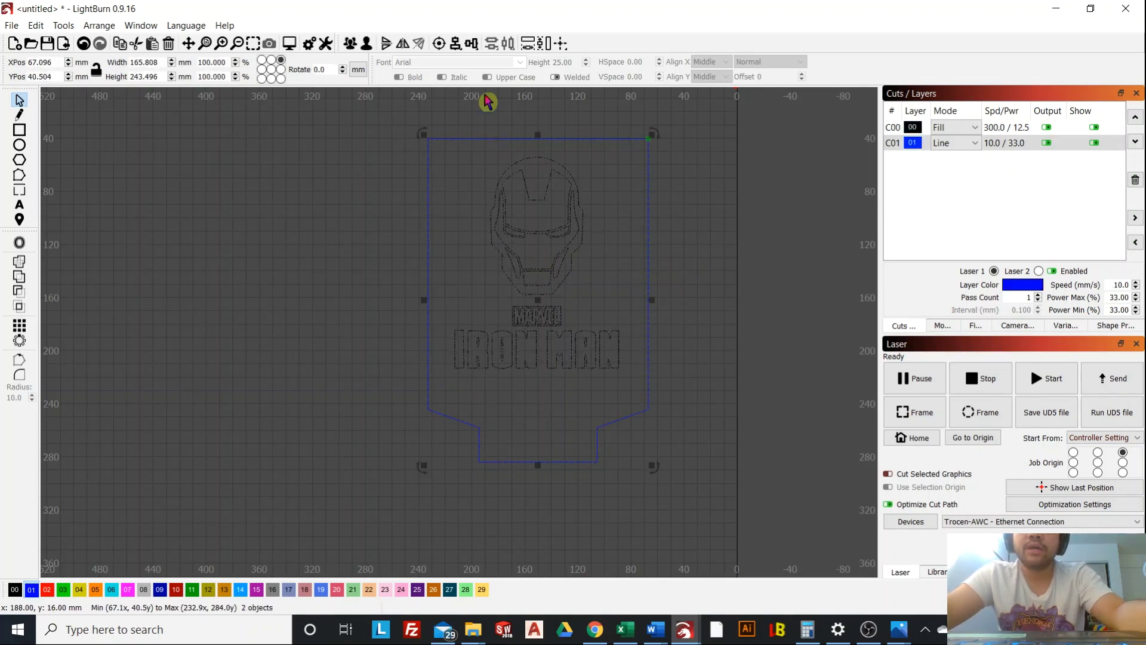
{"action": "left_click", "coordinate": [456, 45]}
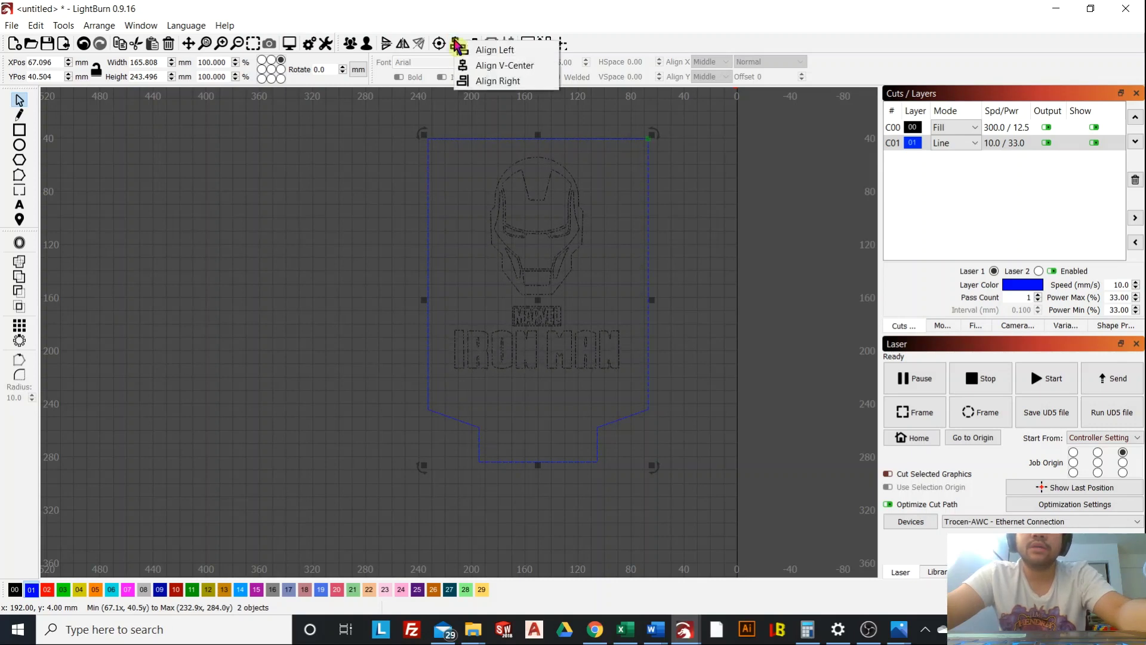
{"action": "left_click", "coordinate": [507, 82]}
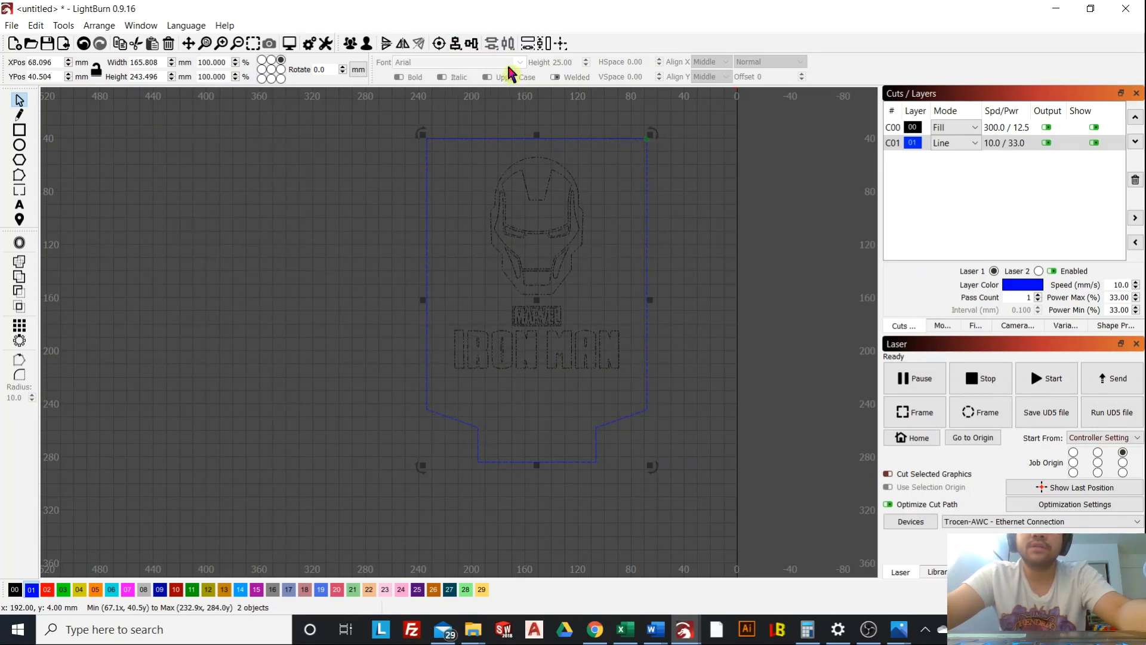
{"action": "left_click", "coordinate": [722, 260]}
{"action": "scroll", "coordinate": [534, 277], "scroll_direction": "down", "scroll_amount": 2}
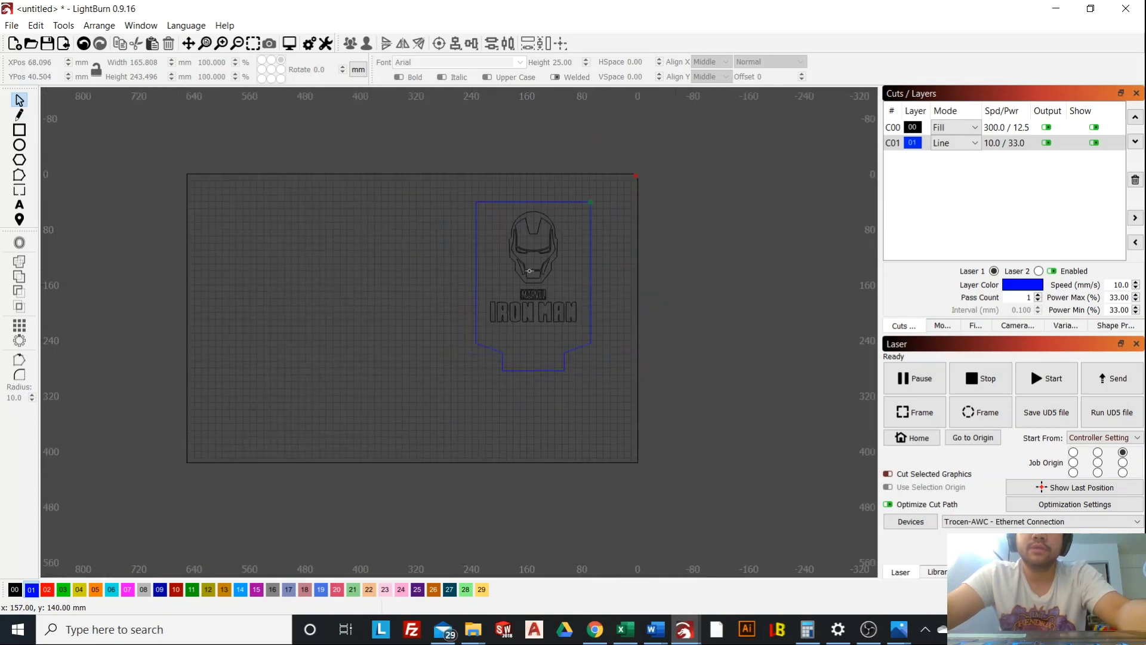
{"action": "scroll", "coordinate": [571, 260], "scroll_direction": "up", "scroll_amount": 2}
{"action": "scroll", "coordinate": [634, 294], "scroll_direction": "up", "scroll_amount": 2}
{"action": "scroll", "coordinate": [586, 299], "scroll_direction": "down", "scroll_amount": 2}
{"action": "left_click_drag", "start_coordinate": [586, 299], "coordinate": [634, 312]}
{"action": "scroll", "coordinate": [634, 312], "scroll_direction": "up", "scroll_amount": 1}
{"action": "scroll", "coordinate": [619, 310], "scroll_direction": "down", "scroll_amount": 1}
{"action": "scroll", "coordinate": [620, 309], "scroll_direction": "down", "scroll_amount": 1}
{"action": "scroll", "coordinate": [620, 298], "scroll_direction": "up", "scroll_amount": 1}
{"action": "scroll", "coordinate": [623, 281], "scroll_direction": "down", "scroll_amount": 1}
{"action": "scroll", "coordinate": [624, 270], "scroll_direction": "up", "scroll_amount": 1}
{"action": "scroll", "coordinate": [621, 266], "scroll_direction": "down", "scroll_amount": 2}
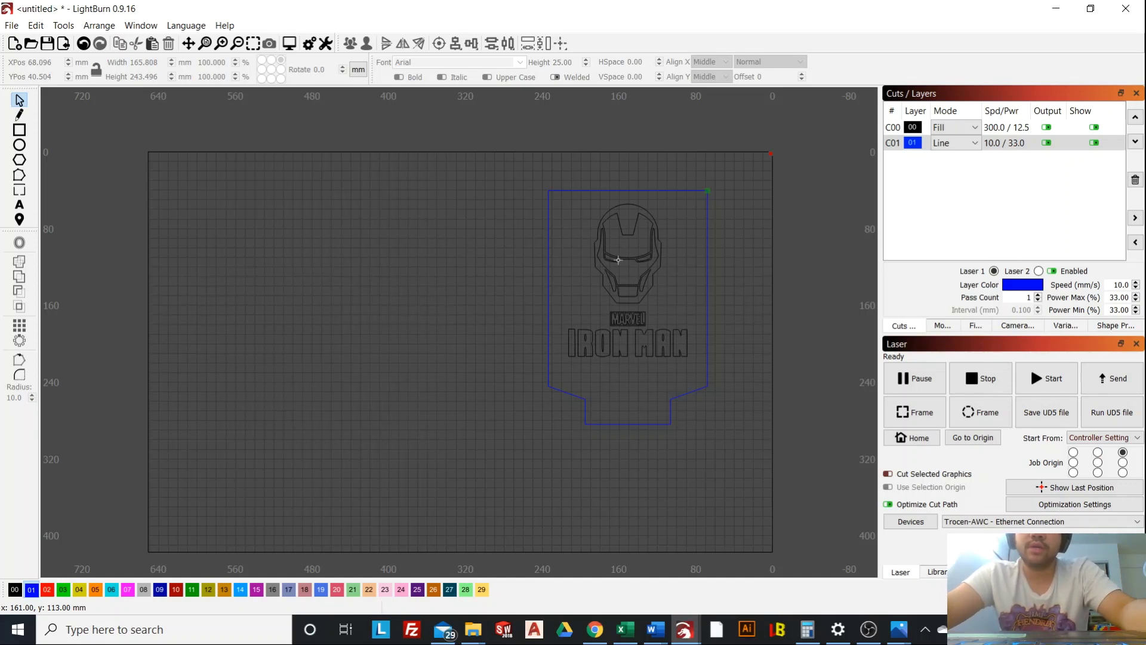
{"action": "scroll", "coordinate": [640, 301], "scroll_direction": "up", "scroll_amount": 2}
{"action": "scroll", "coordinate": [637, 289], "scroll_direction": "down", "scroll_amount": 2}
{"action": "scroll", "coordinate": [636, 279], "scroll_direction": "up", "scroll_amount": 2}
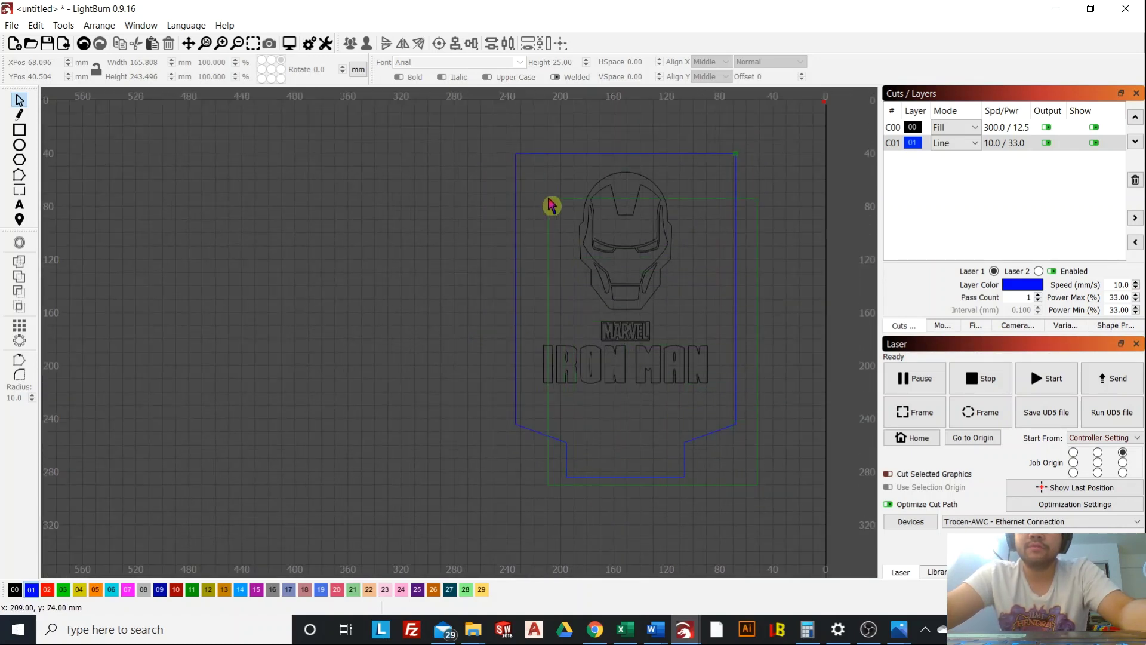
Group the cut outline and the artwork inside it into one panel object.
{"action": "left_click", "coordinate": [525, 176]}
{"action": "right_click", "coordinate": [661, 235]}
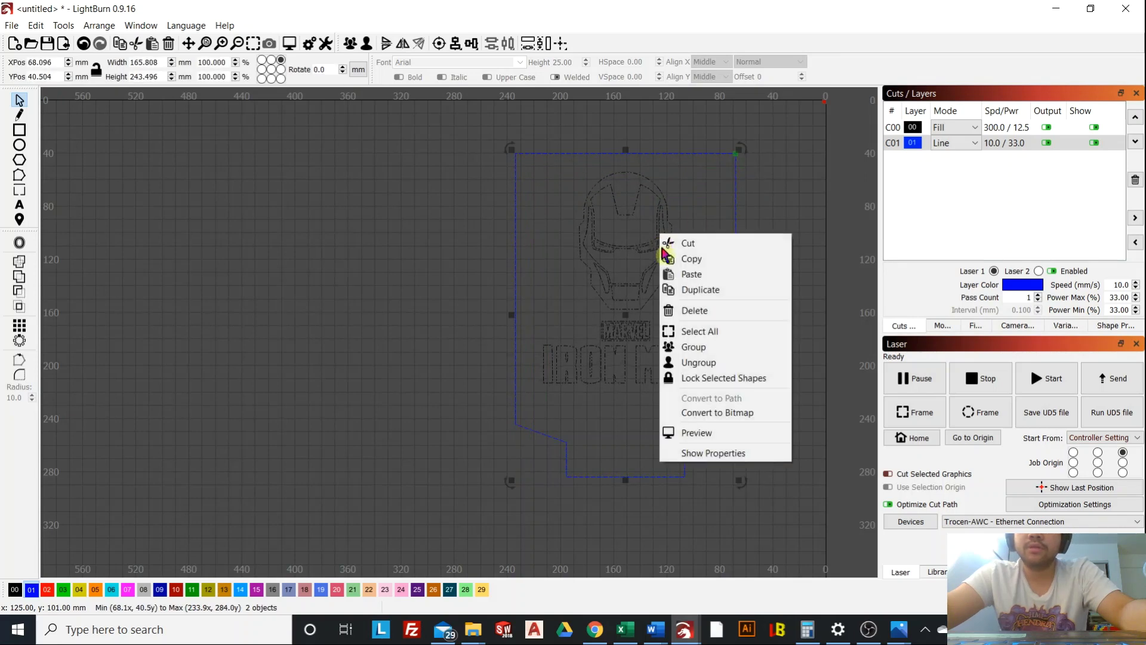
{"action": "left_click", "coordinate": [709, 347]}
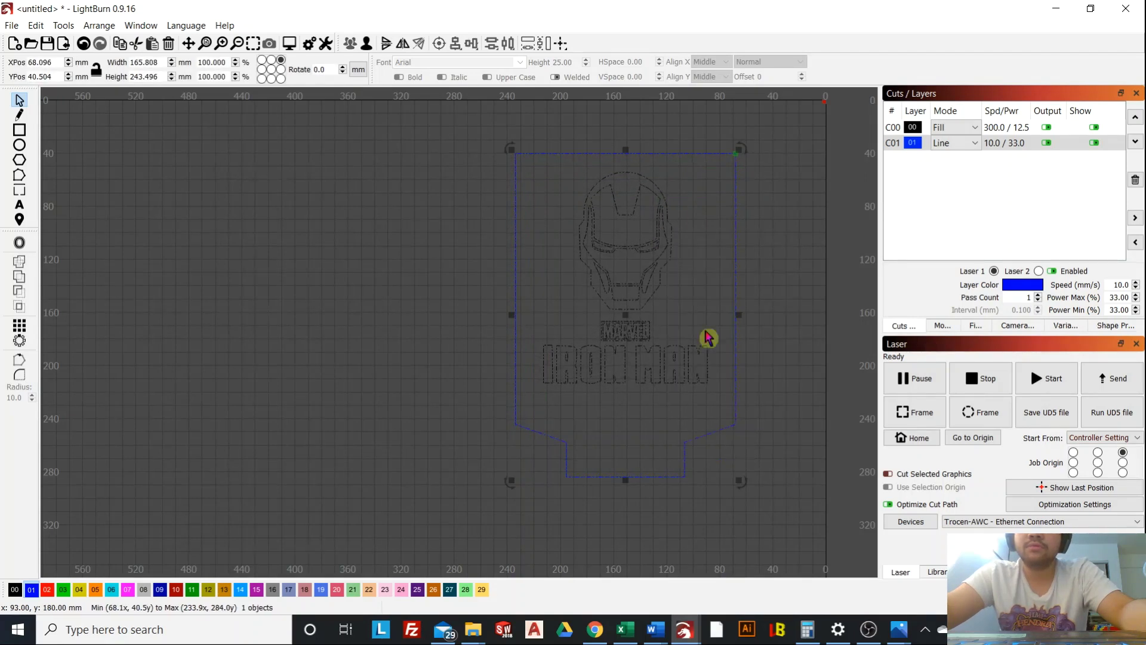
{"action": "left_click", "coordinate": [760, 292]}
Make three copies of the grouped panel and place them in a row beside the original, the outermost at about X 587 mm, Y 41 mm.
{"action": "scroll", "coordinate": [756, 286], "scroll_direction": "down", "scroll_amount": 5}
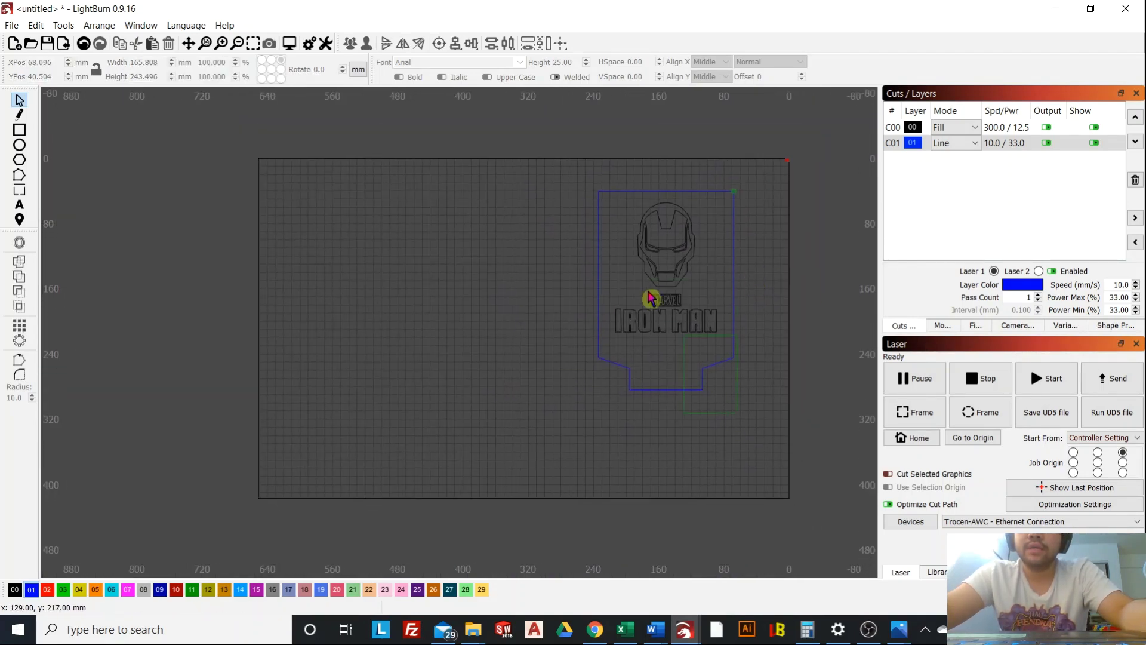
{"action": "left_click", "coordinate": [673, 327]}
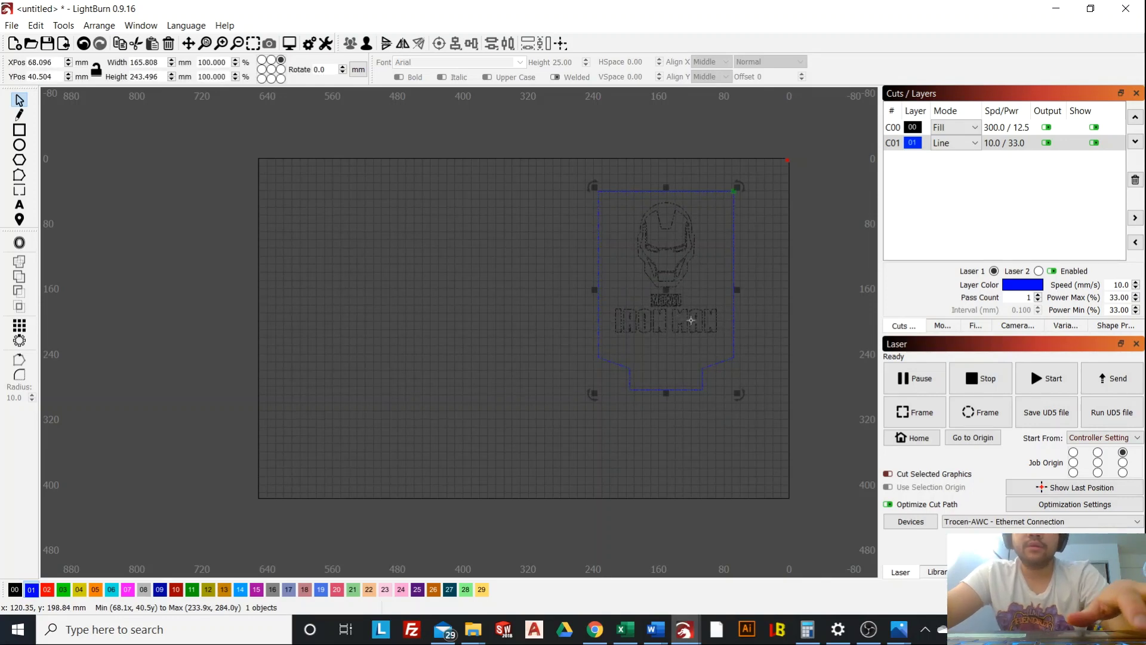
{"action": "left_click_drag", "start_coordinate": [690, 320], "coordinate": [525, 296]}
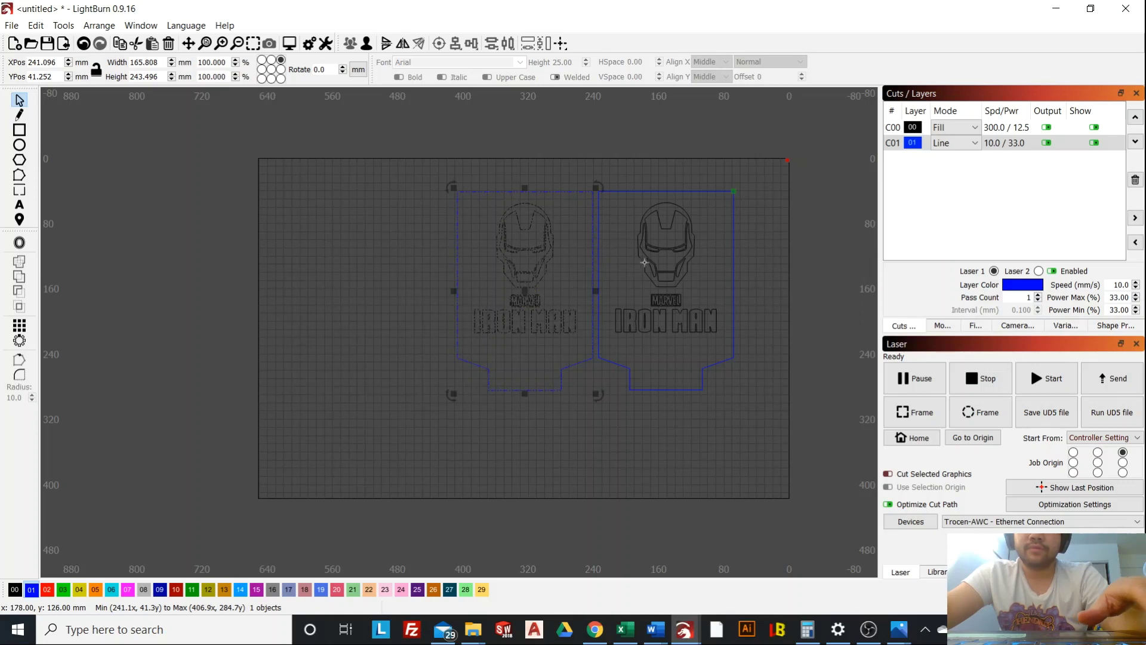
{"action": "key", "text": "ctrl+v"}
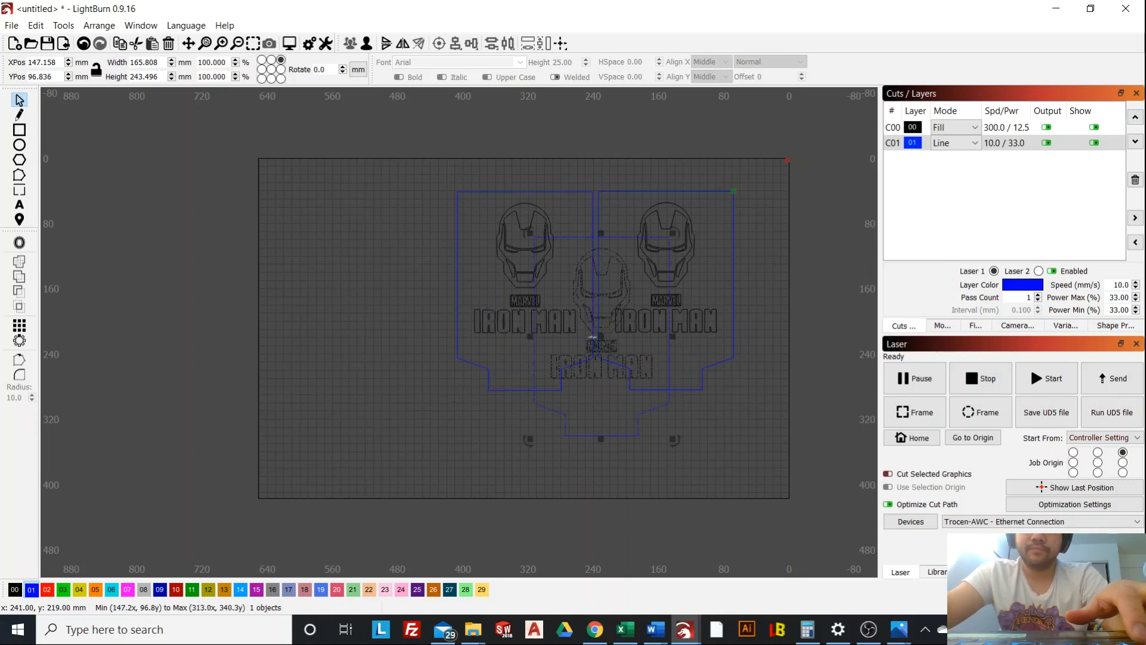
{"action": "left_click_drag", "start_coordinate": [600, 338], "coordinate": [246, 297]}
{"action": "left_click", "coordinate": [435, 289]}
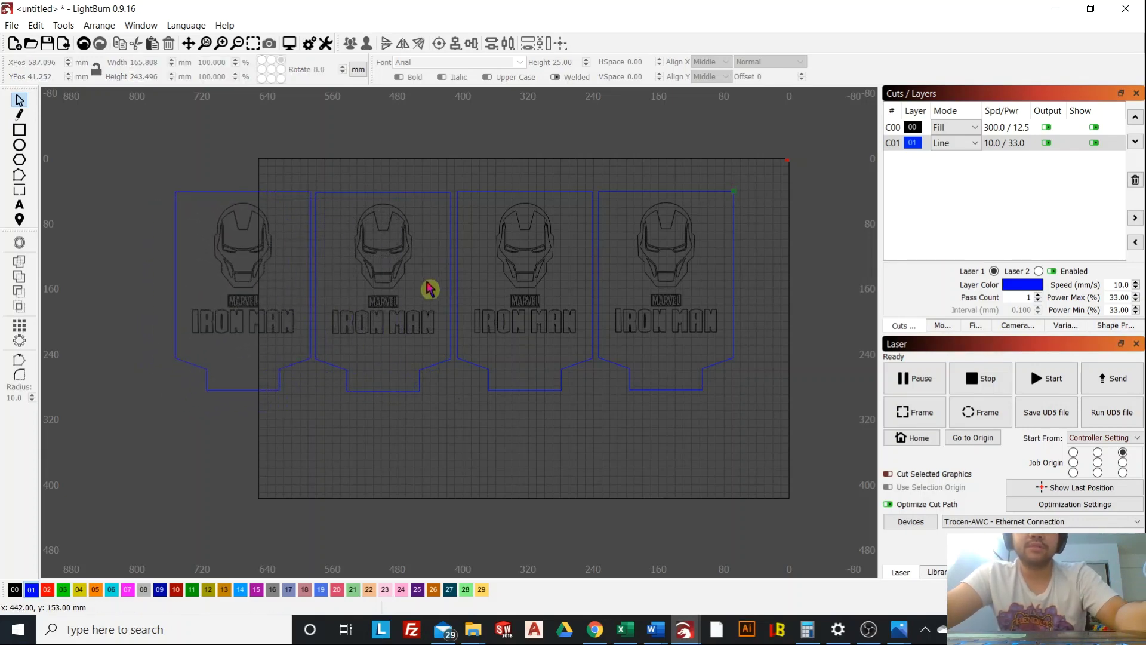
{"action": "scroll", "coordinate": [454, 251], "scroll_direction": "up", "scroll_amount": 2}
{"action": "scroll", "coordinate": [468, 237], "scroll_direction": "down", "scroll_amount": 1}
{"action": "scroll", "coordinate": [660, 191], "scroll_direction": "up", "scroll_amount": 1}
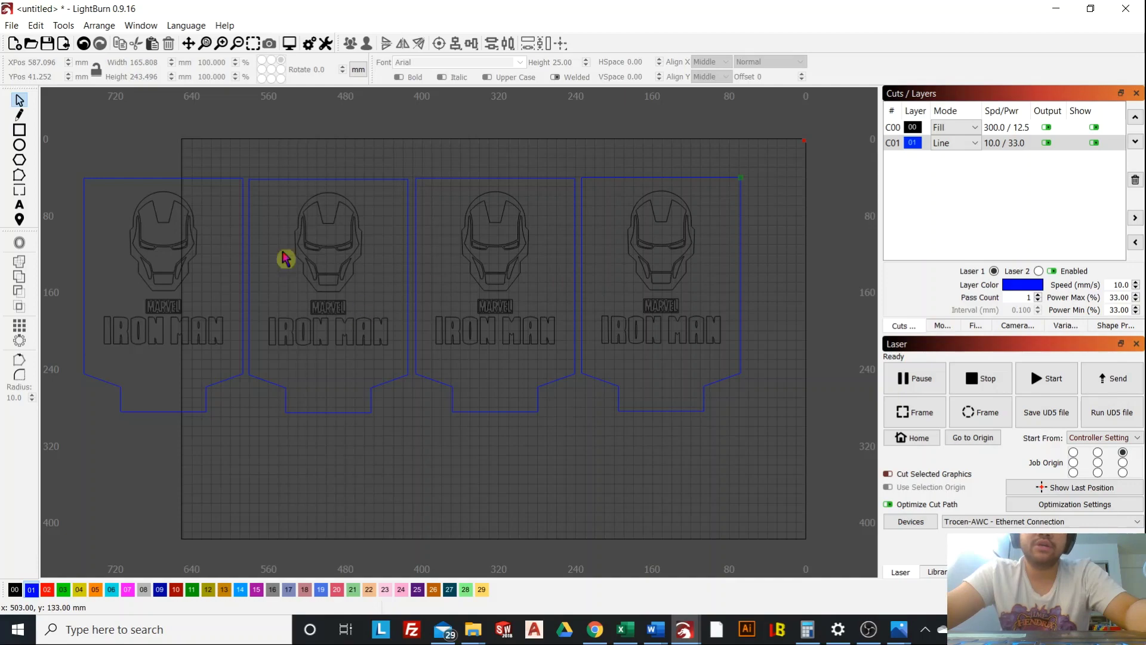
{"action": "scroll", "coordinate": [657, 238], "scroll_direction": "up", "scroll_amount": 1}
{"action": "scroll", "coordinate": [659, 240], "scroll_direction": "down", "scroll_amount": 1}
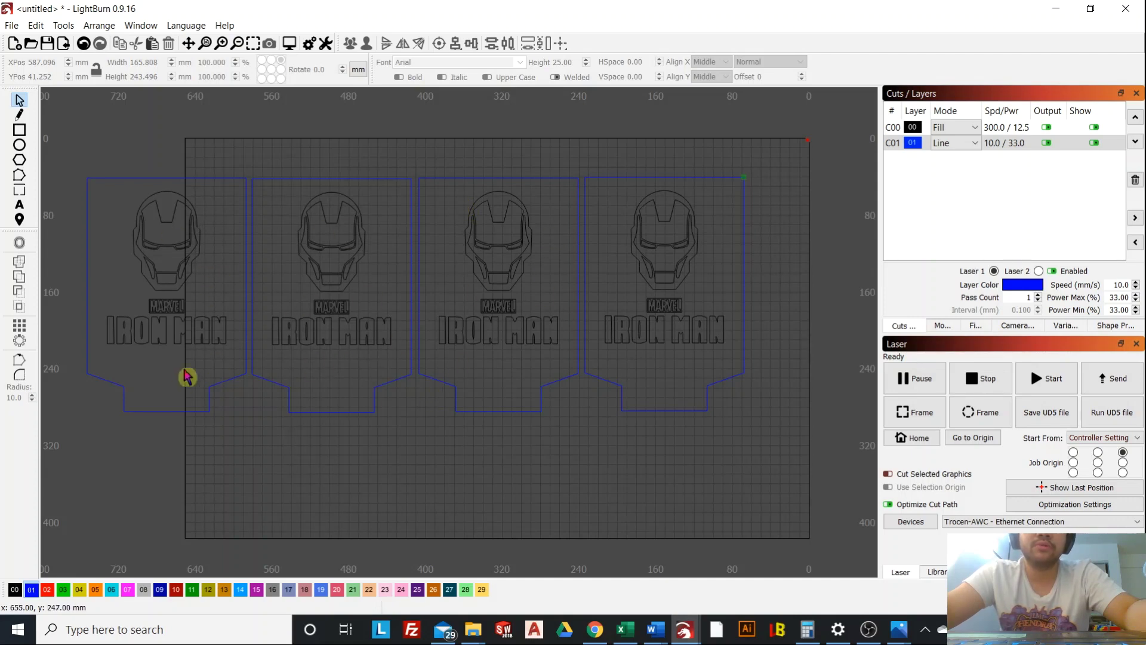
{"action": "scroll", "coordinate": [370, 287], "scroll_direction": "down", "scroll_amount": 3}
{"action": "scroll", "coordinate": [418, 281], "scroll_direction": "up", "scroll_amount": 3}
{"action": "scroll", "coordinate": [467, 272], "scroll_direction": "down", "scroll_amount": 2}
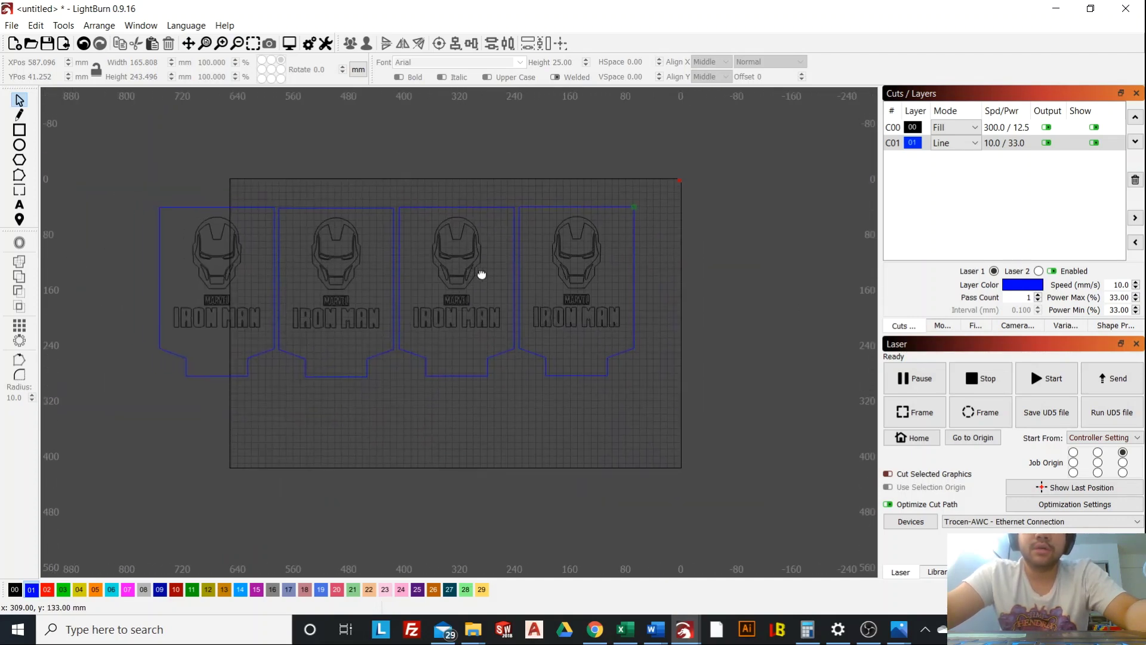
{"action": "scroll", "coordinate": [714, 402], "scroll_direction": "up", "scroll_amount": 2}
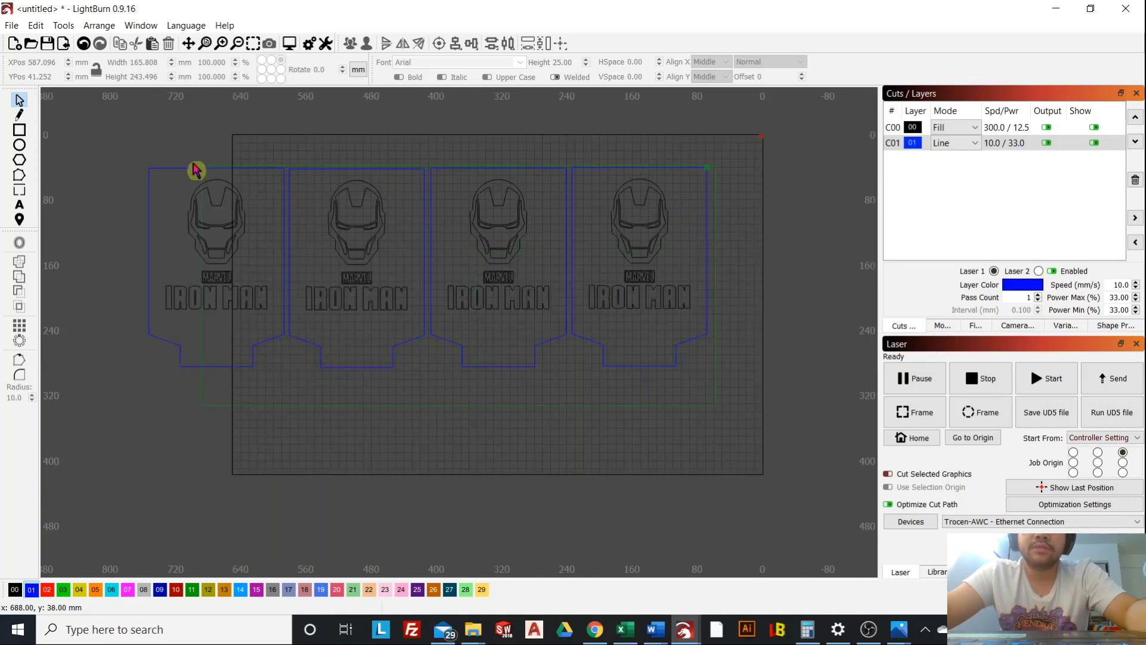
Line up all four panels in one level row with Align H-Center.
{"action": "scroll", "coordinate": [150, 172], "scroll_direction": "up", "scroll_amount": 1}
{"action": "left_click_drag", "start_coordinate": [141, 162], "coordinate": [143, 164]}
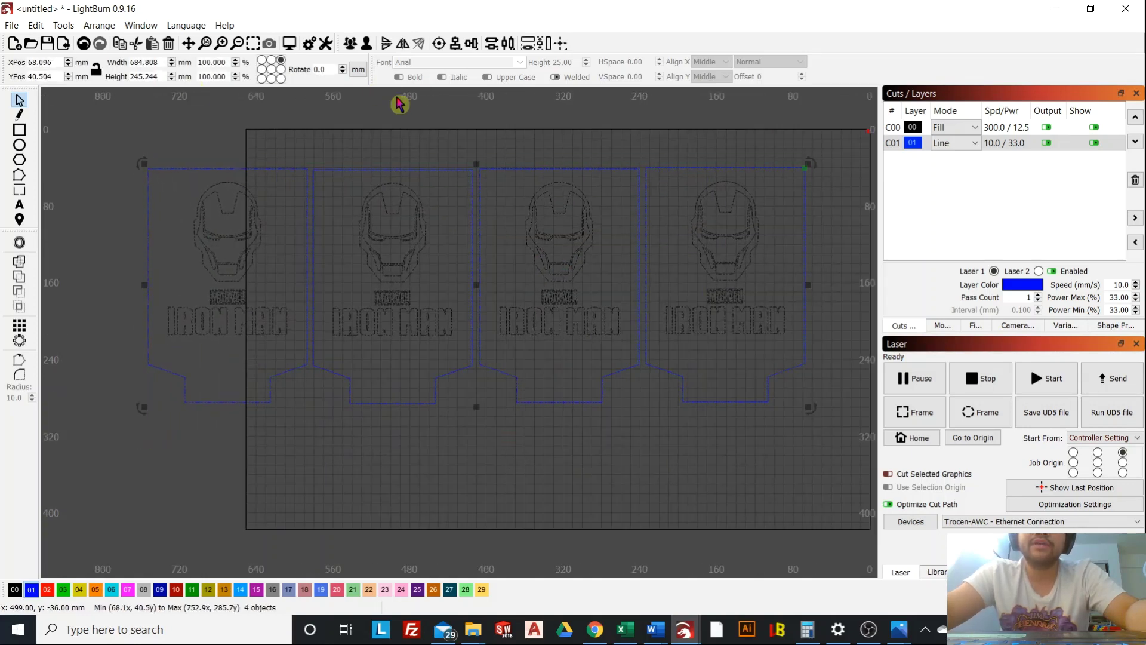
{"action": "left_click", "coordinate": [468, 46]}
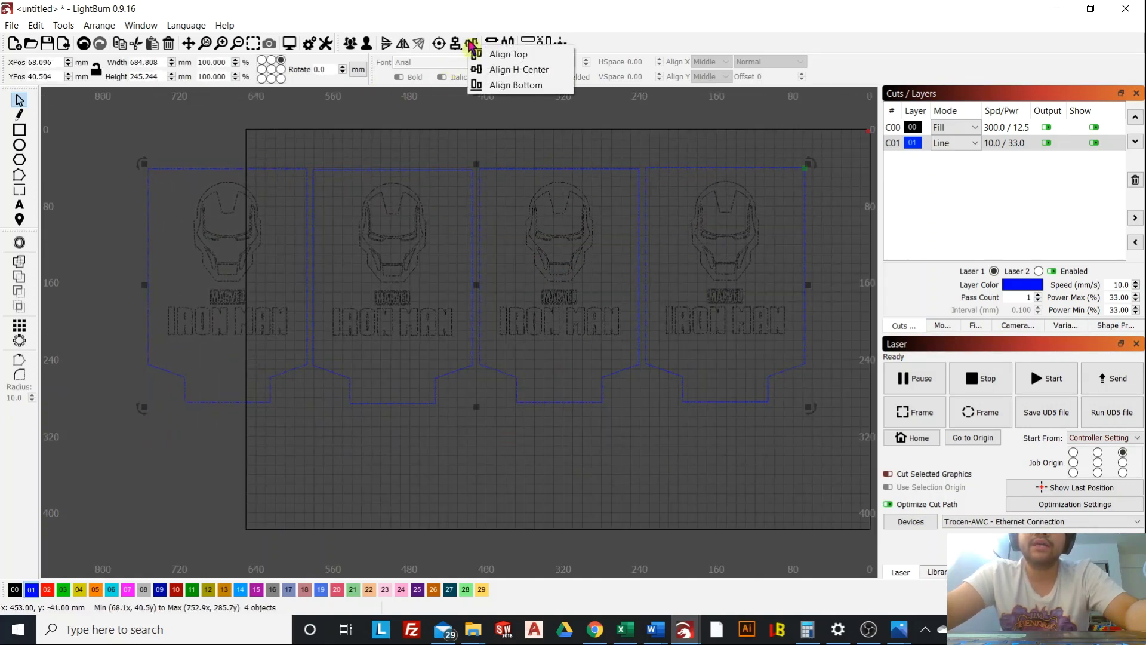
{"action": "left_click", "coordinate": [528, 70]}
{"action": "left_click", "coordinate": [563, 141]}
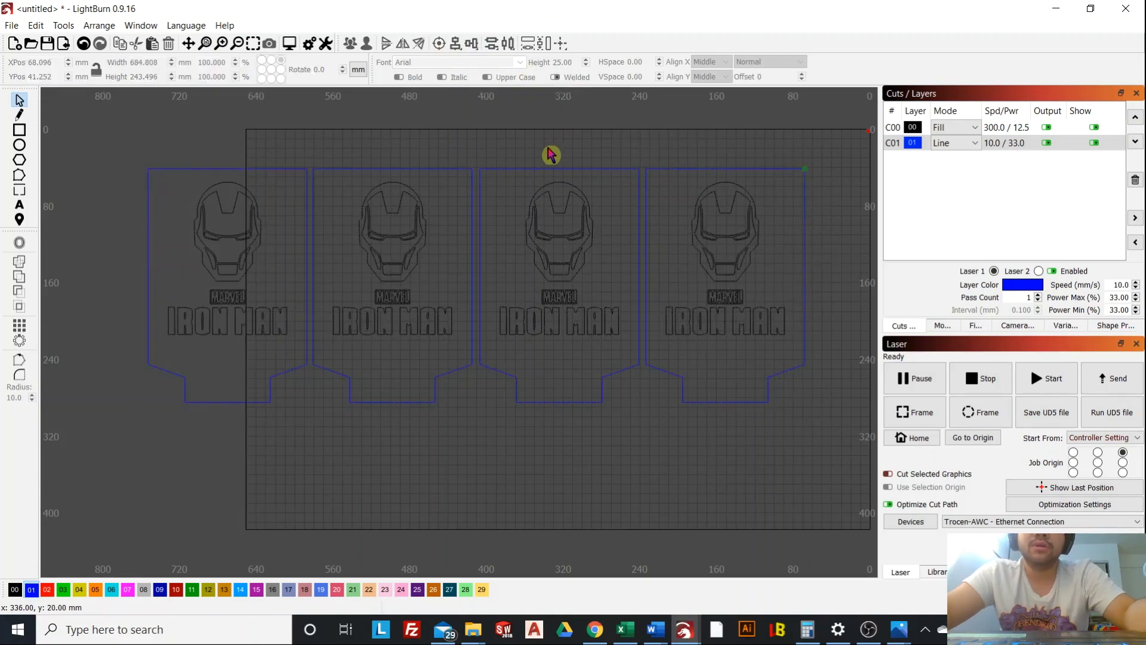
{"action": "scroll", "coordinate": [552, 155], "scroll_direction": "up", "scroll_amount": 2}
{"action": "scroll", "coordinate": [468, 218], "scroll_direction": "down", "scroll_amount": 5}
{"action": "scroll", "coordinate": [632, 256], "scroll_direction": "up", "scroll_amount": 5}
{"action": "scroll", "coordinate": [588, 236], "scroll_direction": "down", "scroll_amount": 2}
{"action": "scroll", "coordinate": [588, 236], "scroll_direction": "up", "scroll_amount": 4}
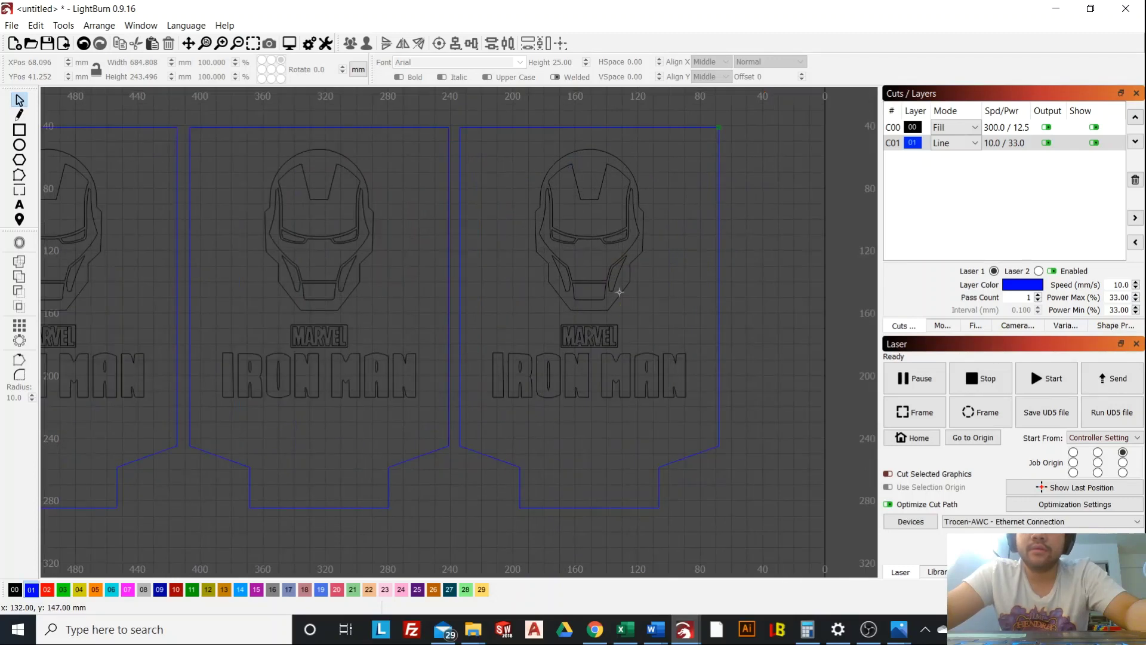
{"action": "scroll", "coordinate": [617, 258], "scroll_direction": "down", "scroll_amount": 2}
Ungroup the panel nearest the origin and its inner artwork into separate outline, helmet, Marvel and Iron Man objects.
{"action": "left_click_drag", "start_coordinate": [617, 256], "coordinate": [480, 245]}
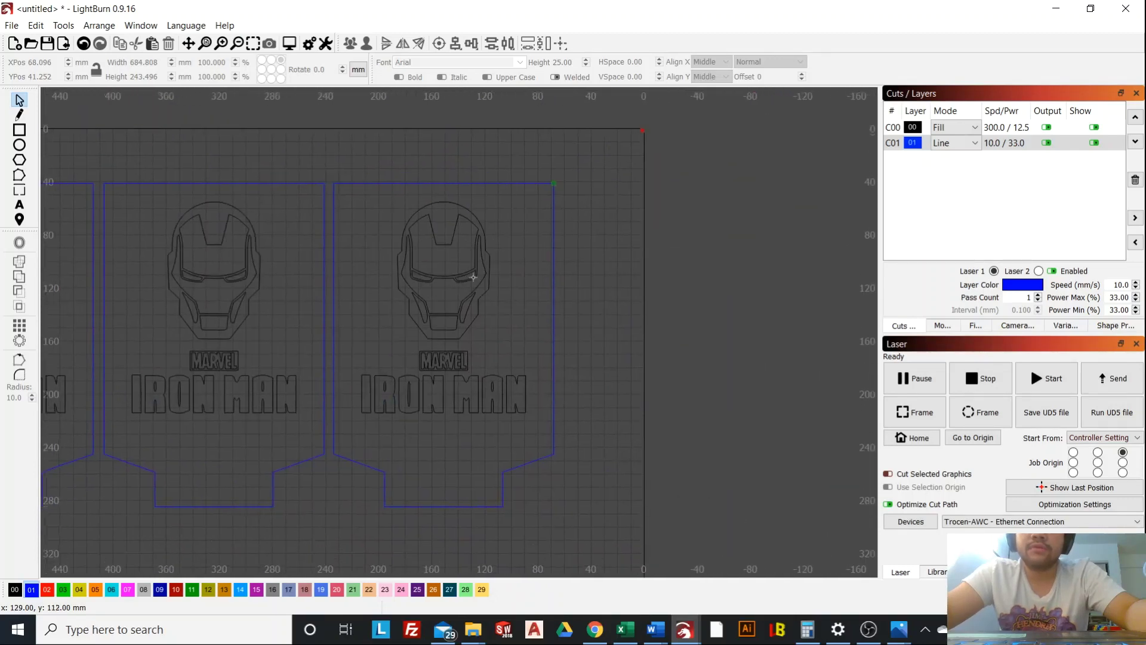
{"action": "left_click", "coordinate": [477, 244]}
{"action": "scroll", "coordinate": [499, 289], "scroll_direction": "down", "scroll_amount": 1}
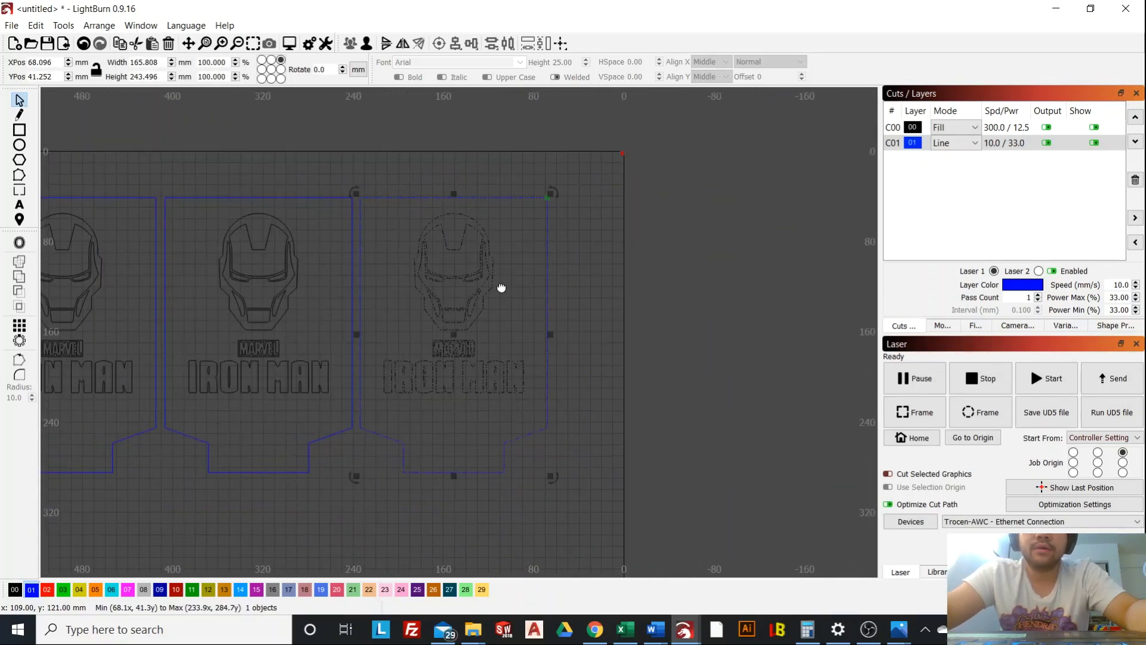
{"action": "right_click", "coordinate": [489, 282]}
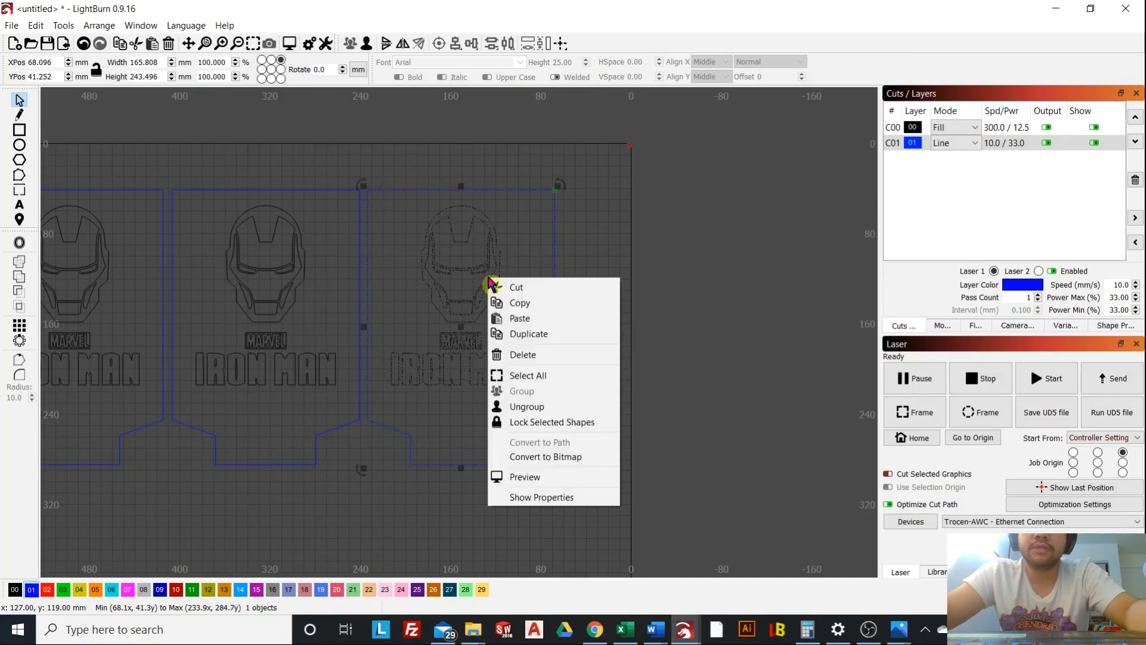
{"action": "left_click", "coordinate": [537, 421]}
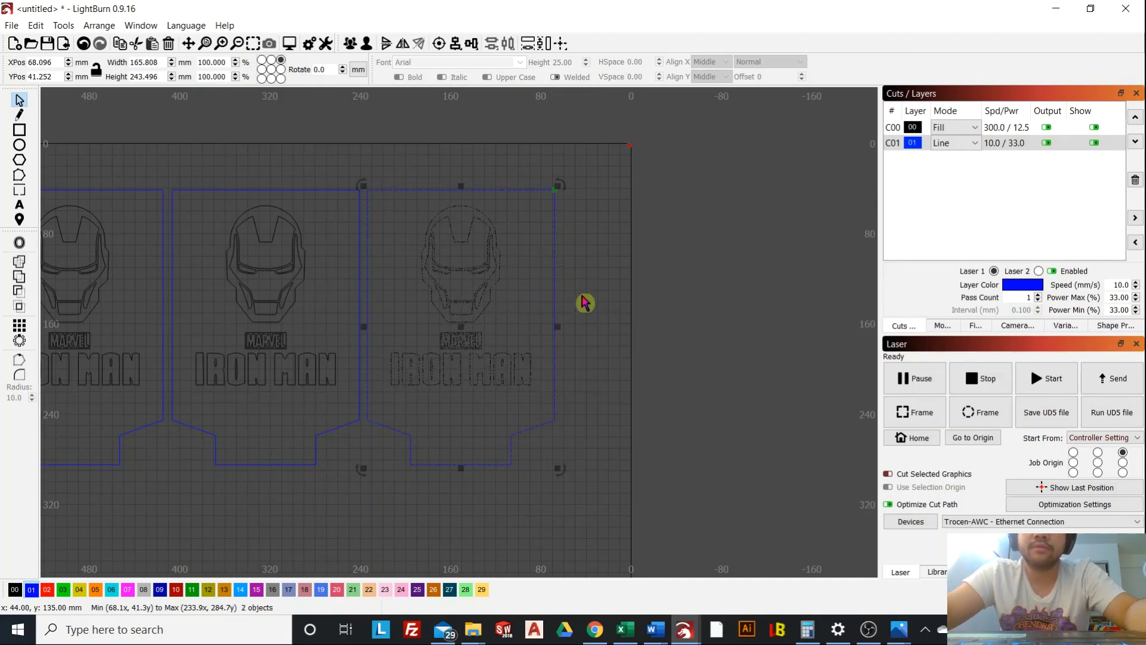
{"action": "left_click", "coordinate": [479, 318]}
{"action": "right_click", "coordinate": [453, 304]}
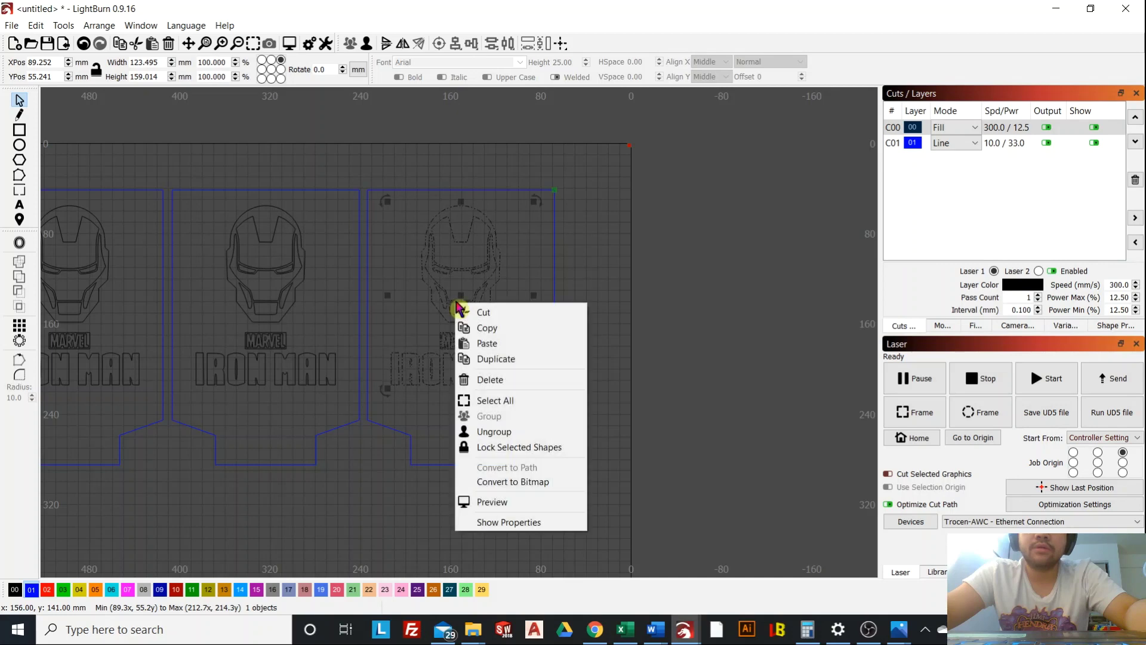
{"action": "left_click", "coordinate": [499, 433]}
{"action": "left_click", "coordinate": [590, 303]}
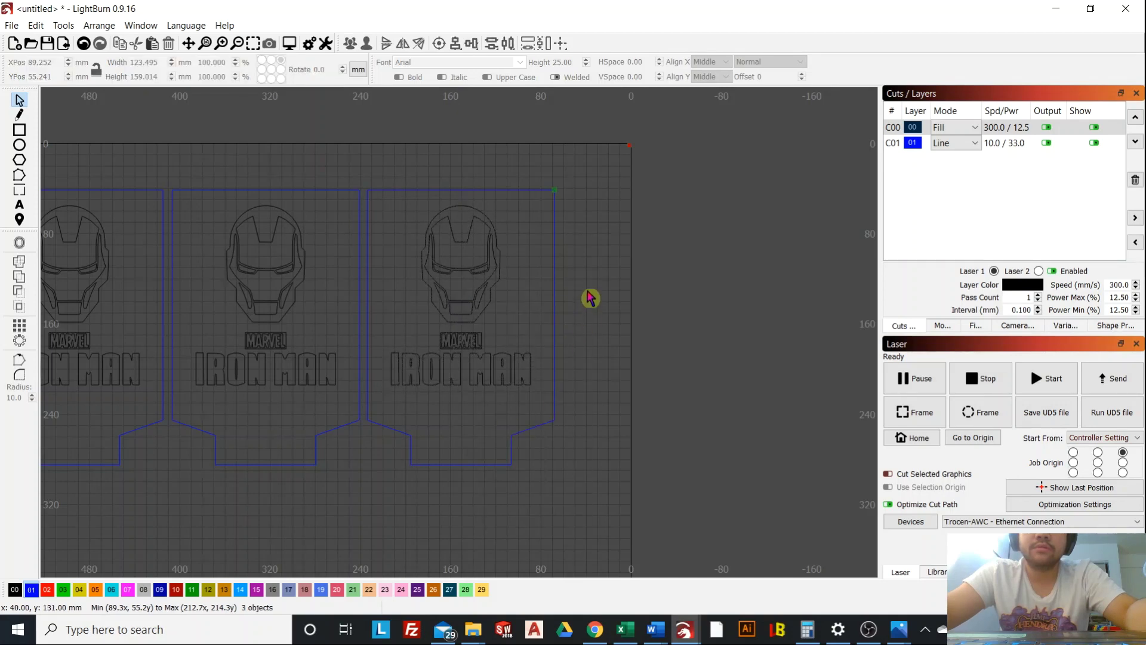
{"action": "scroll", "coordinate": [537, 302], "scroll_direction": "up", "scroll_amount": 2}
{"action": "scroll", "coordinate": [567, 263], "scroll_direction": "up", "scroll_amount": 1}
{"action": "scroll", "coordinate": [525, 249], "scroll_direction": "down", "scroll_amount": 2}
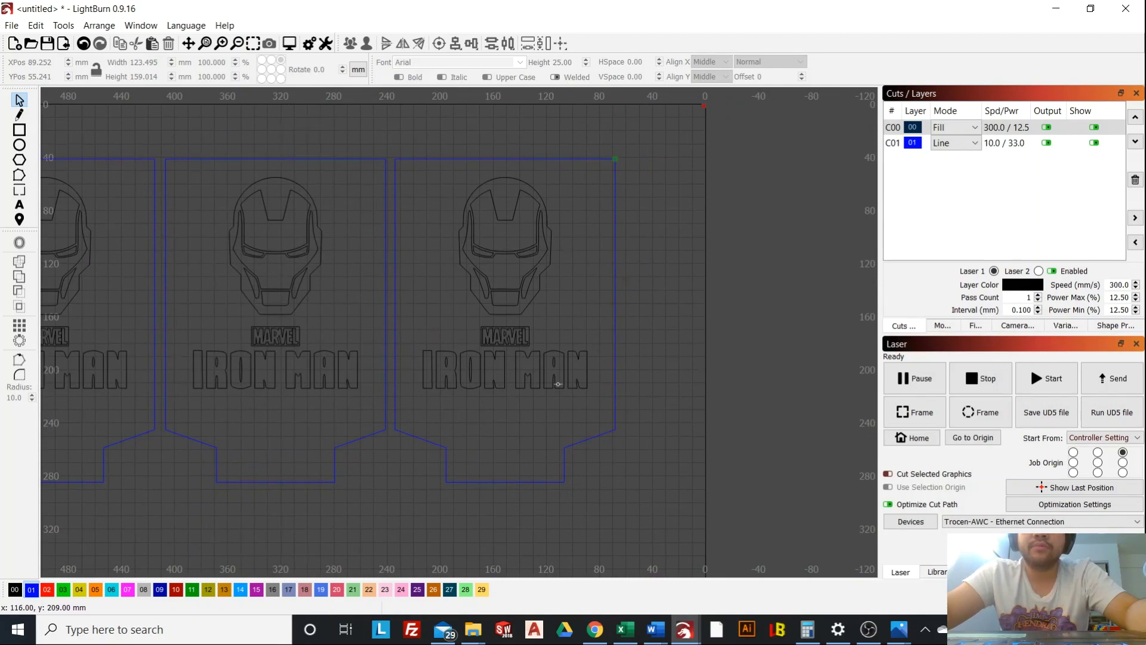
{"action": "scroll", "coordinate": [619, 249], "scroll_direction": "up", "scroll_amount": 1}
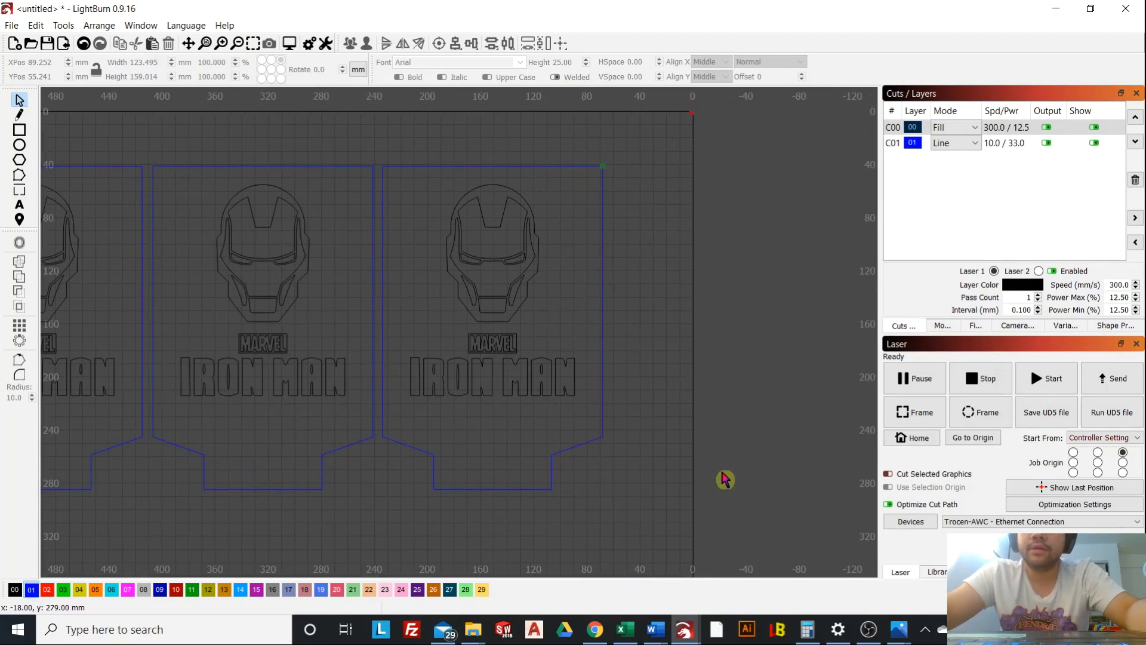
Arrange the LightBurn window side by side with the Photos viewer and show ironman_vector.png as the colour reference.
{"action": "left_click_drag", "start_coordinate": [713, 12], "coordinate": [740, 120]}
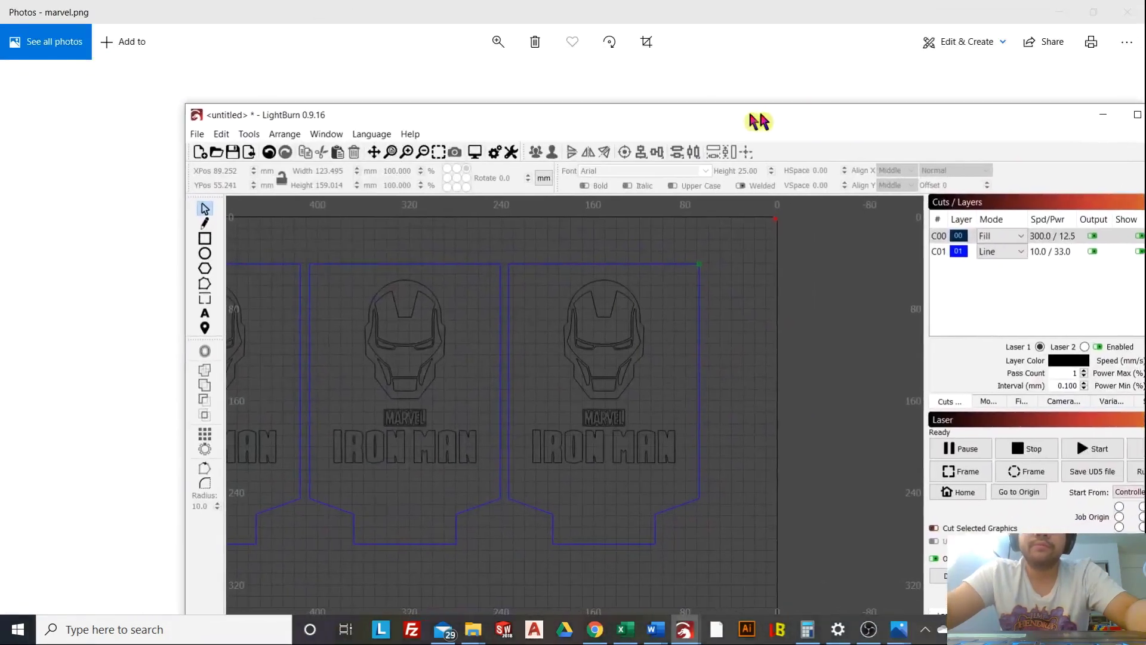
{"action": "key", "text": "super+Down"}
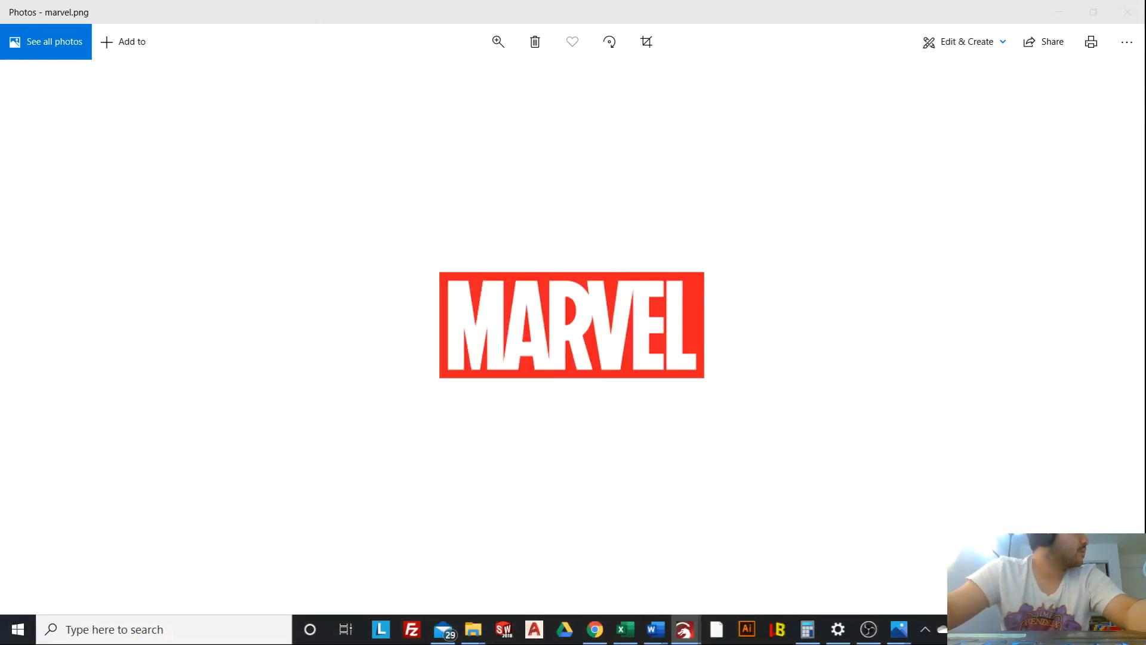
{"action": "left_click", "coordinate": [685, 629]}
{"action": "key", "text": "super+Right"}
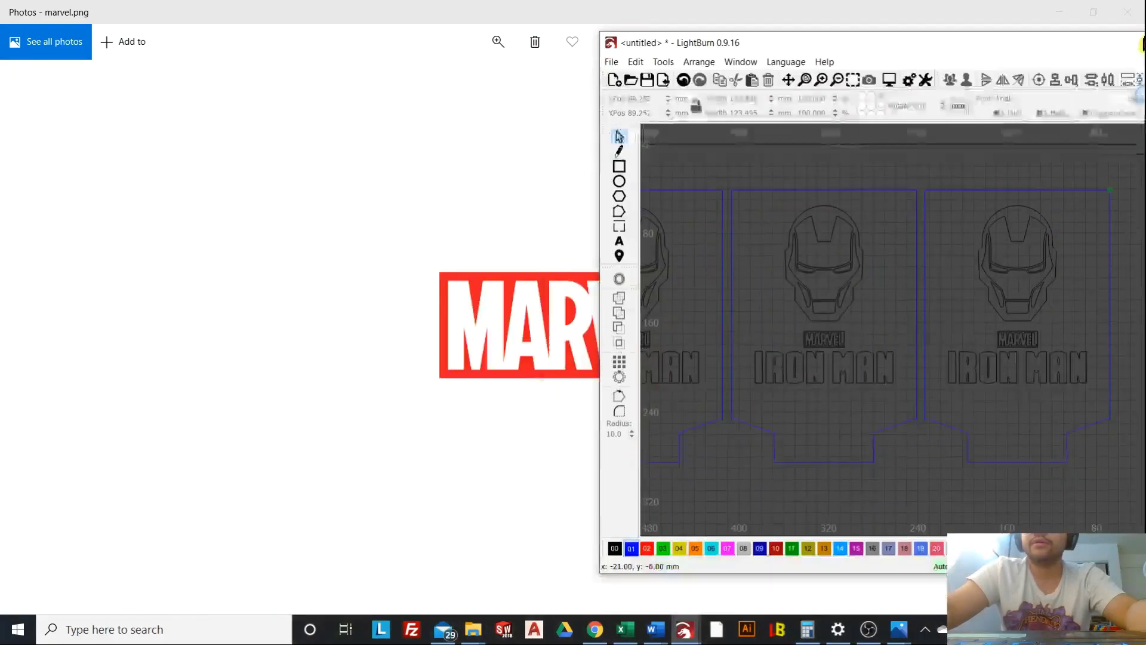
{"action": "left_click", "coordinate": [223, 96]}
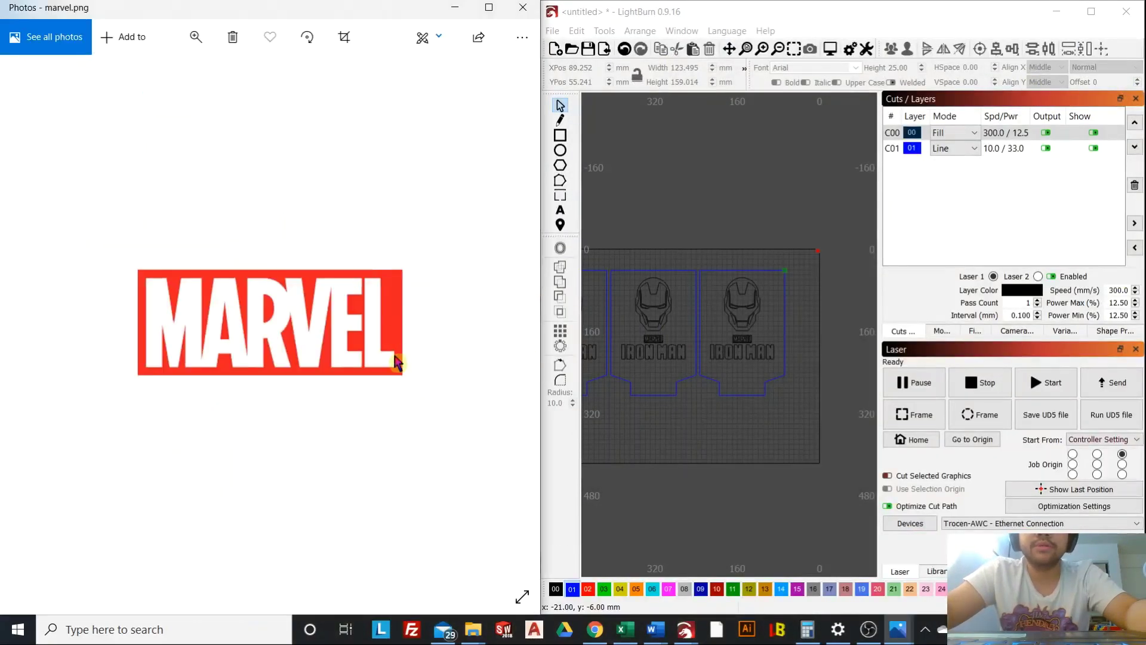
{"action": "left_click", "coordinate": [35, 323]}
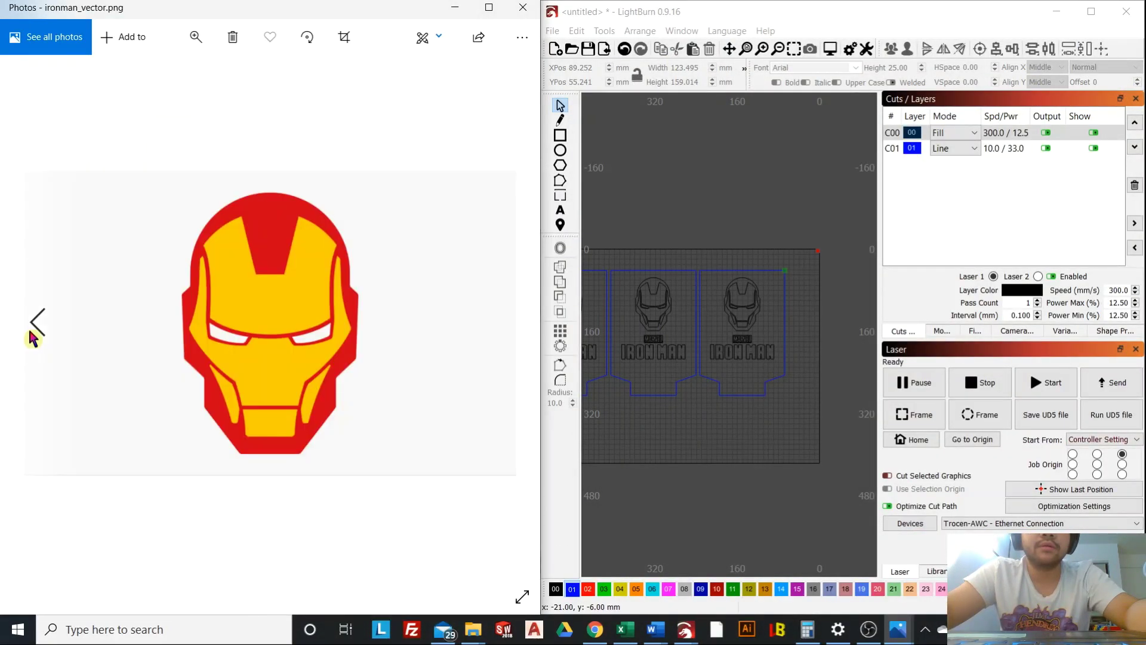
Examine the helmet outlines on the panel nearest the origin against the ironman_vector.png colour reference.
{"action": "scroll", "coordinate": [657, 371], "scroll_direction": "up", "scroll_amount": 5}
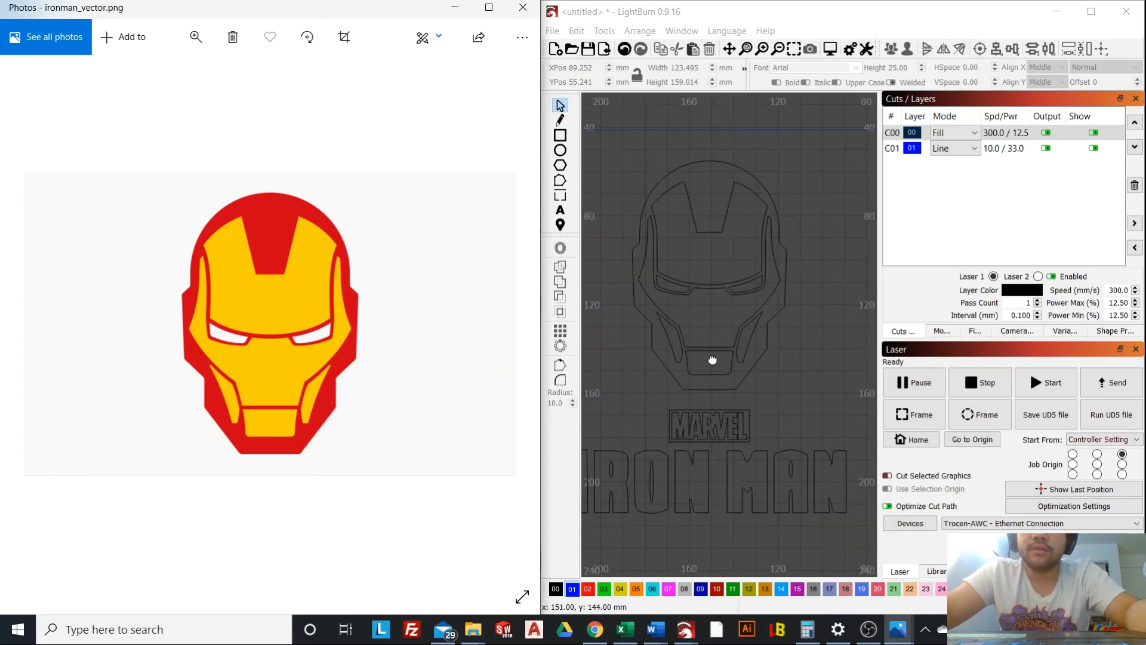
{"action": "left_click", "coordinate": [742, 364]}
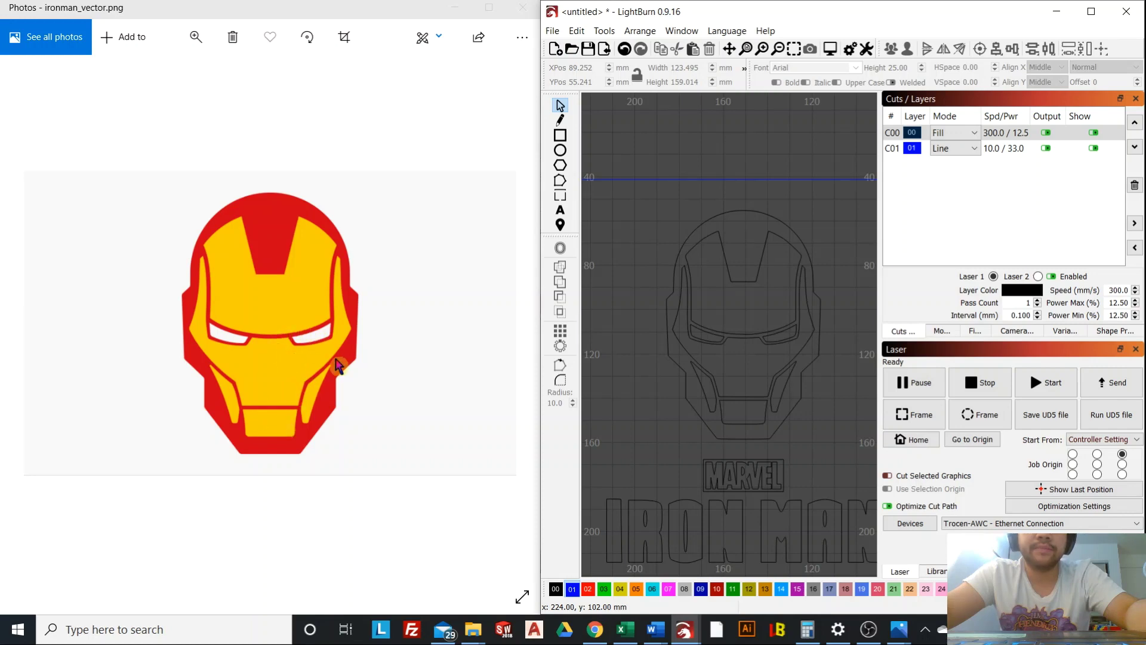
{"action": "scroll", "coordinate": [764, 367], "scroll_direction": "up", "scroll_amount": 2}
{"action": "scroll", "coordinate": [767, 354], "scroll_direction": "up", "scroll_amount": 1}
{"action": "scroll", "coordinate": [758, 340], "scroll_direction": "down", "scroll_amount": 4}
{"action": "scroll", "coordinate": [753, 330], "scroll_direction": "up", "scroll_amount": 3}
{"action": "scroll", "coordinate": [752, 327], "scroll_direction": "down", "scroll_amount": 2}
{"action": "scroll", "coordinate": [751, 290], "scroll_direction": "up", "scroll_amount": 2}
{"action": "scroll", "coordinate": [751, 295], "scroll_direction": "down", "scroll_amount": 2}
{"action": "scroll", "coordinate": [752, 298], "scroll_direction": "down", "scroll_amount": 2}
Preview the laser job and examine how the helmet, Marvel and Iron Man artwork will engrave on the panel nearest the origin.
{"action": "key", "text": "alt+p"}
{"action": "scroll", "coordinate": [751, 298], "scroll_direction": "up", "scroll_amount": 5}
{"action": "left_click_drag", "start_coordinate": [679, 297], "coordinate": [648, 281]}
{"action": "scroll", "coordinate": [650, 355], "scroll_direction": "down", "scroll_amount": 2}
{"action": "scroll", "coordinate": [622, 256], "scroll_direction": "up", "scroll_amount": 3}
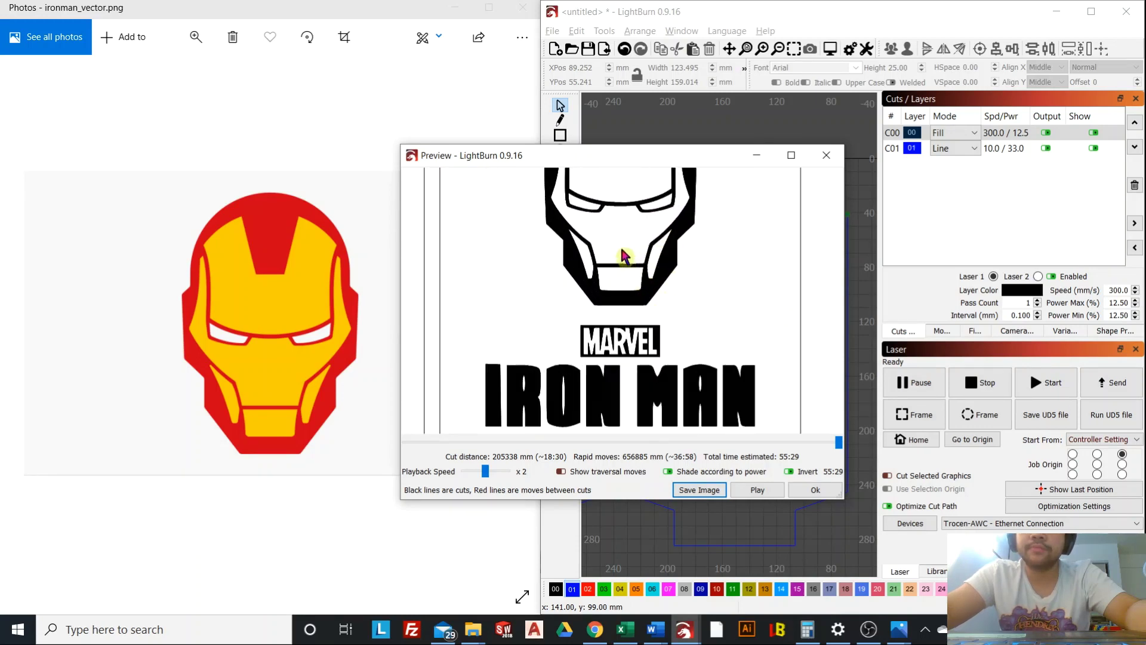
{"action": "left_click_drag", "start_coordinate": [640, 315], "coordinate": [599, 289]}
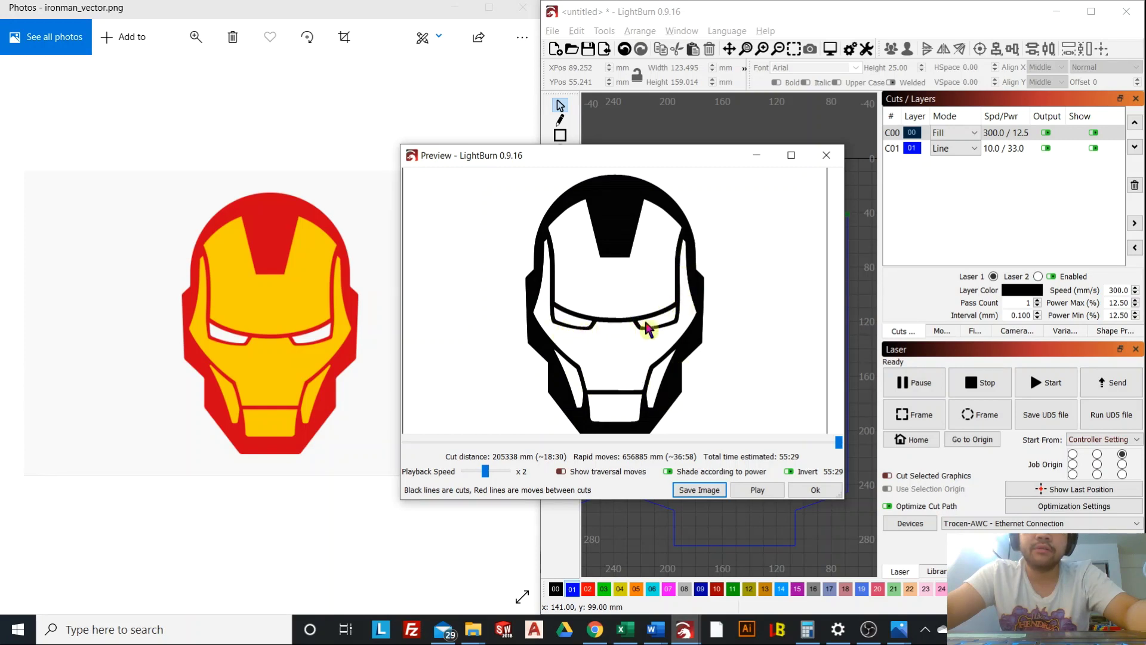
{"action": "scroll", "coordinate": [662, 337], "scroll_direction": "down", "scroll_amount": 4}
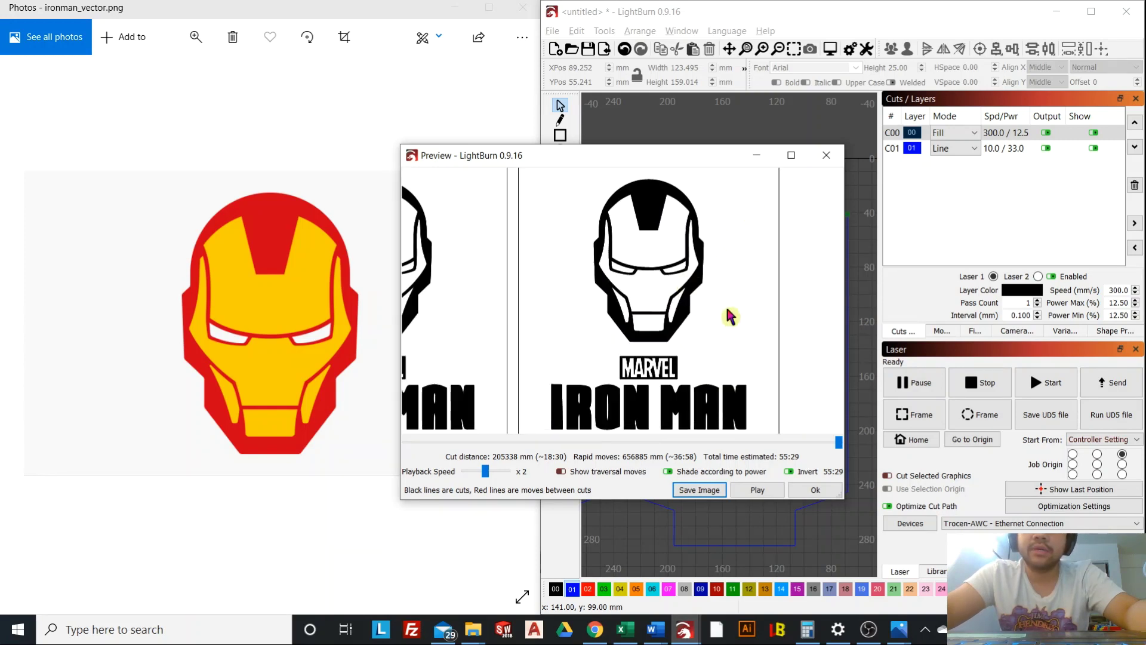
{"action": "scroll", "coordinate": [736, 269], "scroll_direction": "up", "scroll_amount": 4}
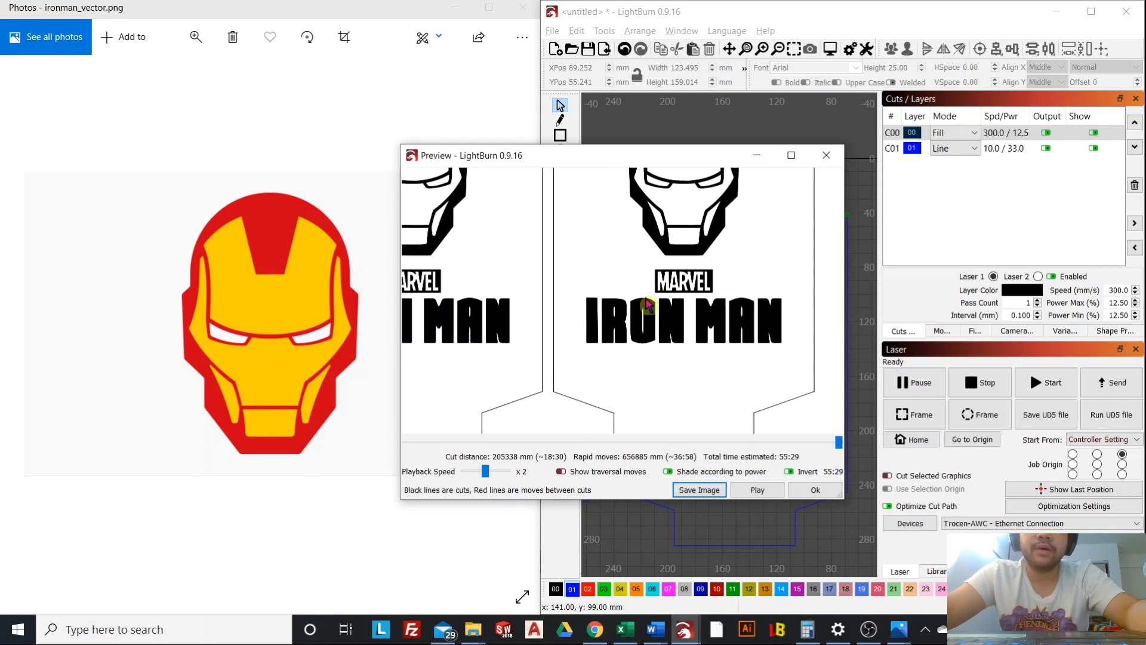
Compare the previewed lettering with the ironman logo.png and marvel.png reference images, and close the preview.
{"action": "left_click", "coordinate": [203, 342]}
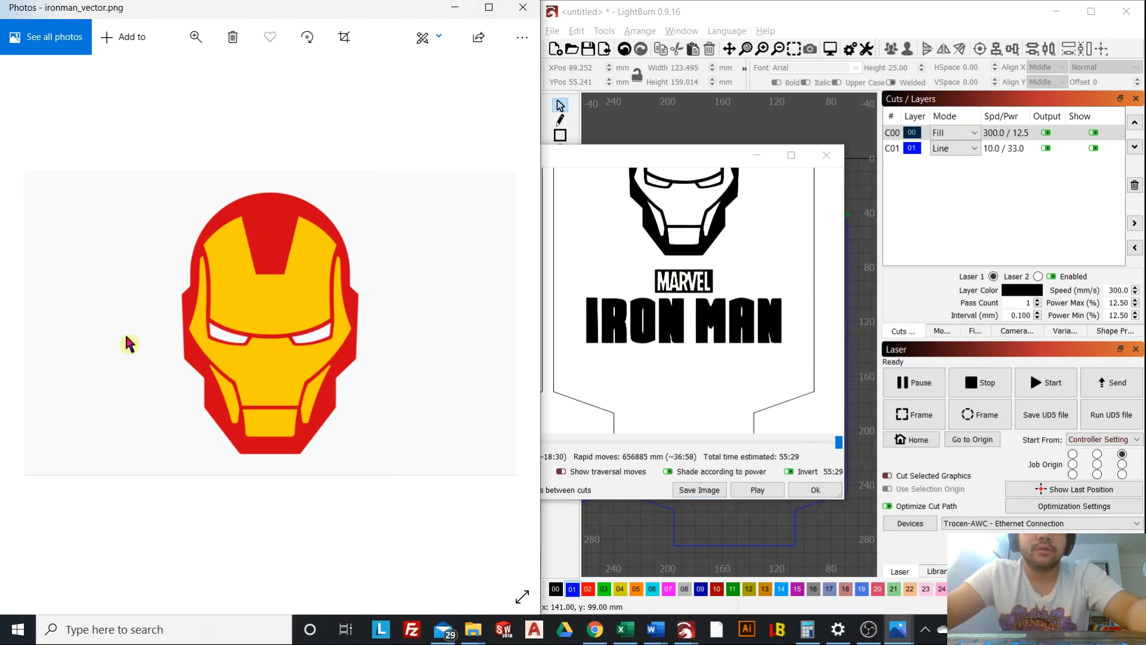
{"action": "left_click", "coordinate": [37, 326]}
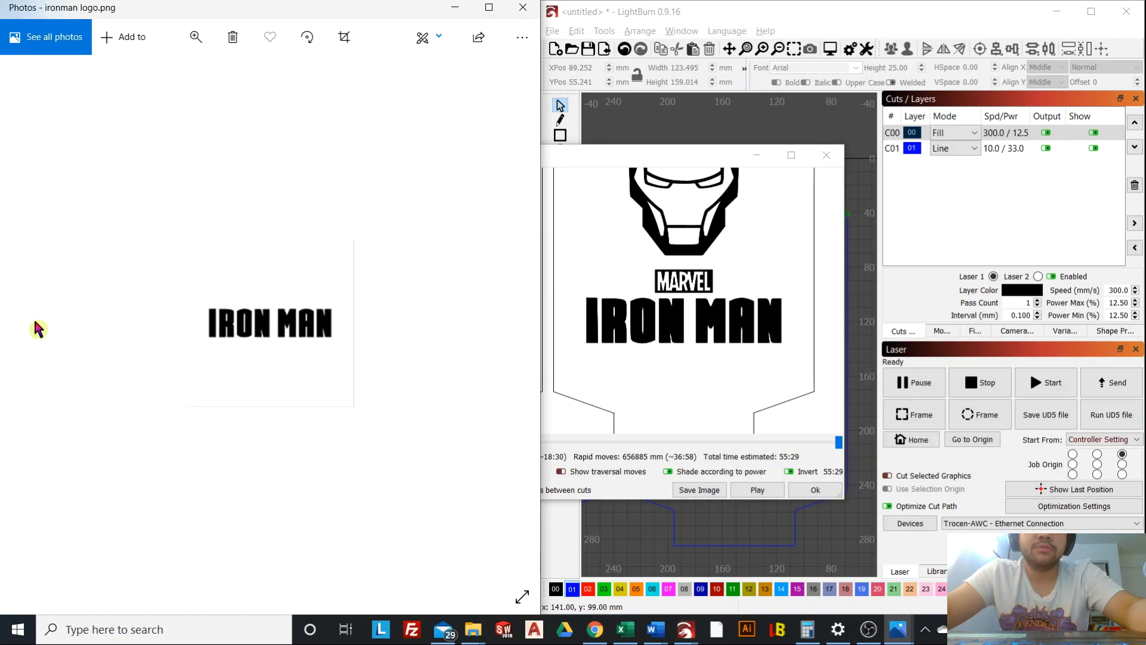
{"action": "scroll", "coordinate": [578, 281], "scroll_direction": "up", "scroll_amount": 3}
{"action": "scroll", "coordinate": [611, 305], "scroll_direction": "down", "scroll_amount": 2}
{"action": "scroll", "coordinate": [798, 325], "scroll_direction": "up", "scroll_amount": 2}
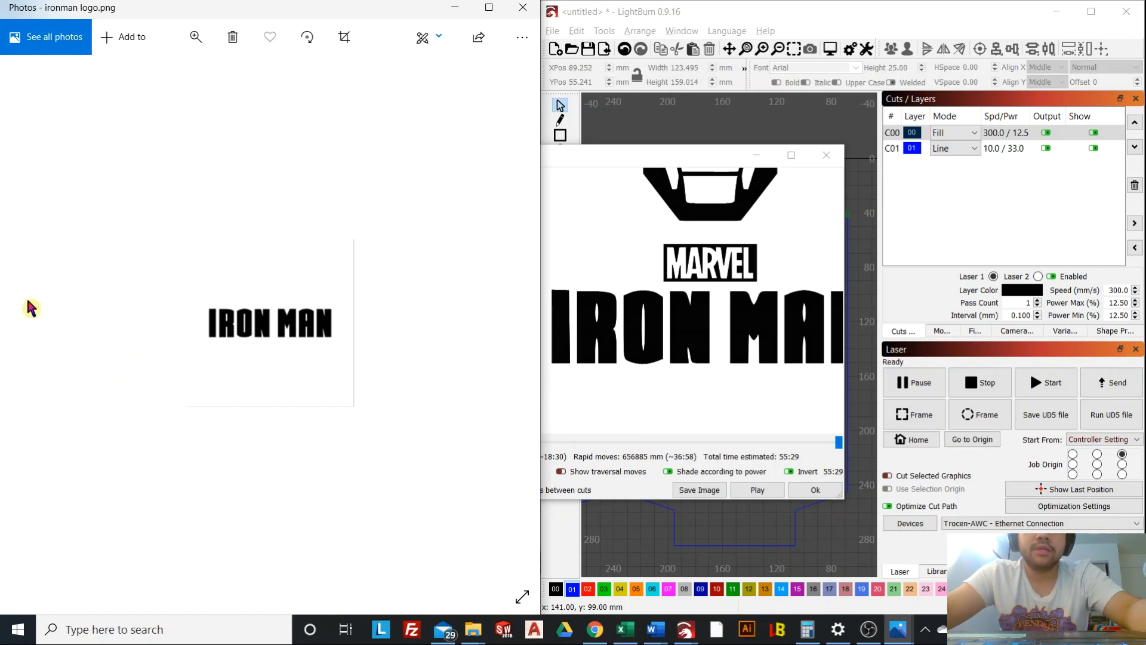
{"action": "left_click", "coordinate": [501, 318]}
{"action": "left_click", "coordinate": [500, 319]}
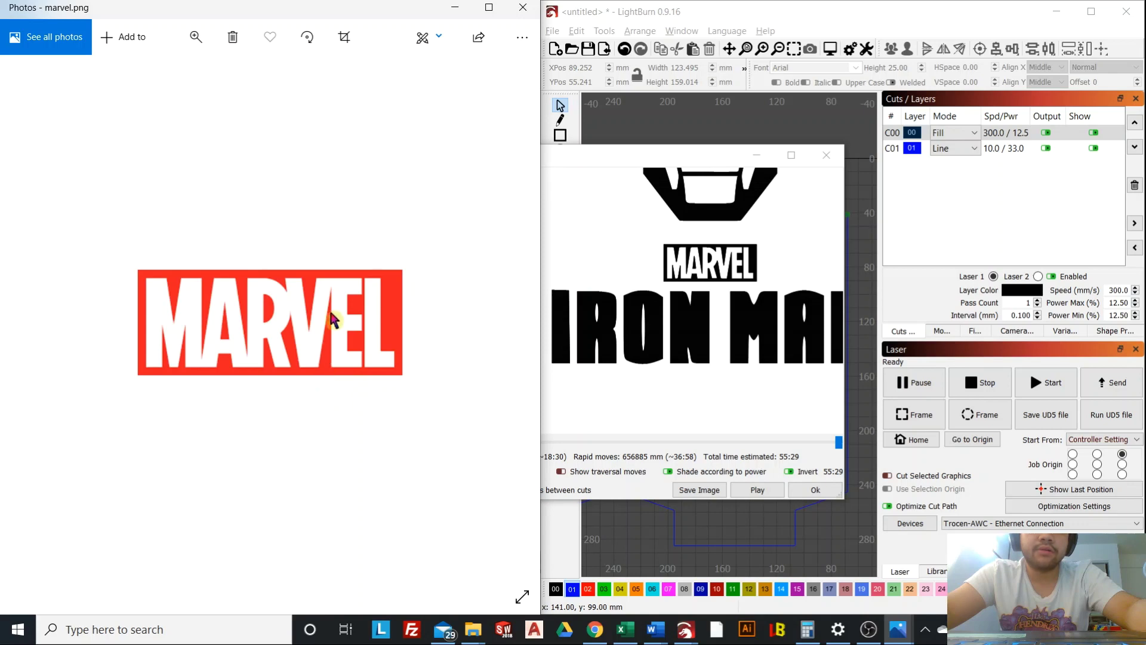
{"action": "scroll", "coordinate": [720, 275], "scroll_direction": "up", "scroll_amount": 3}
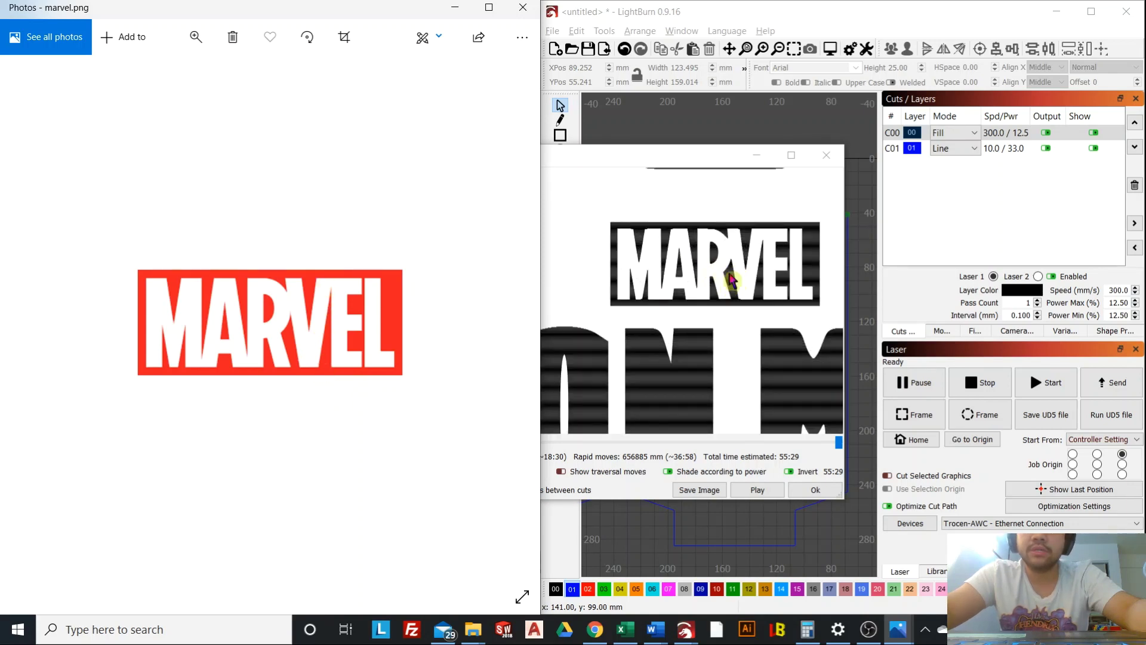
{"action": "scroll", "coordinate": [728, 267], "scroll_direction": "down", "scroll_amount": 4}
{"action": "scroll", "coordinate": [719, 313], "scroll_direction": "up", "scroll_amount": 1}
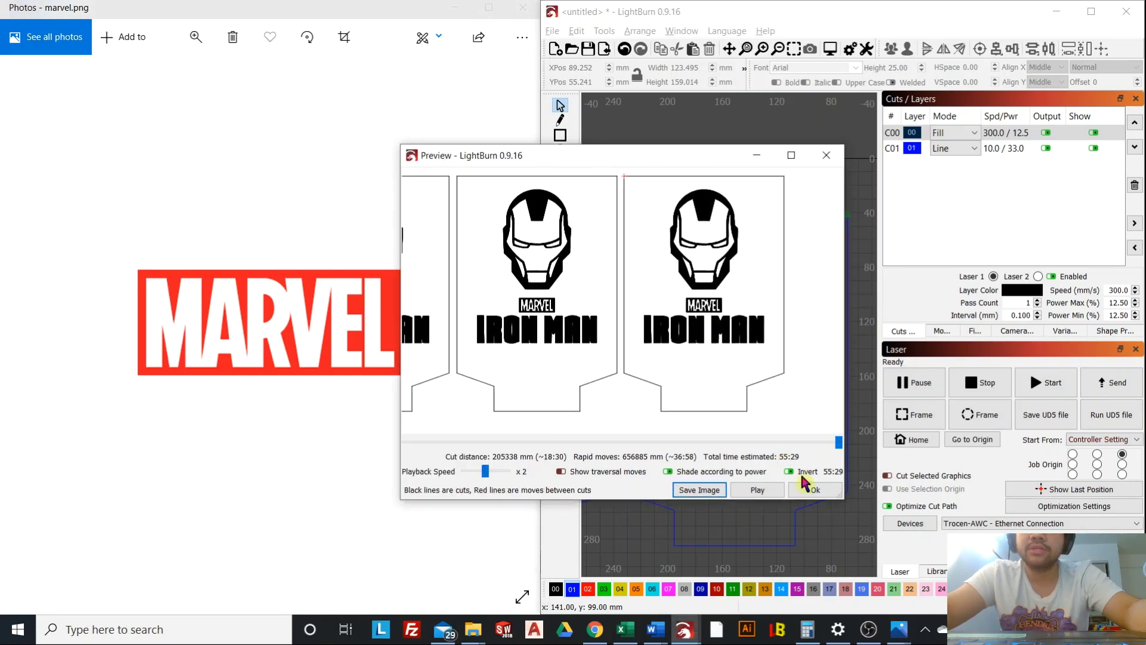
{"action": "left_click", "coordinate": [810, 489]}
Bring ironman_vector.png back up in the Photos viewer as the colour reference for the second panel from the origin.
{"action": "scroll", "coordinate": [752, 335], "scroll_direction": "down", "scroll_amount": 4}
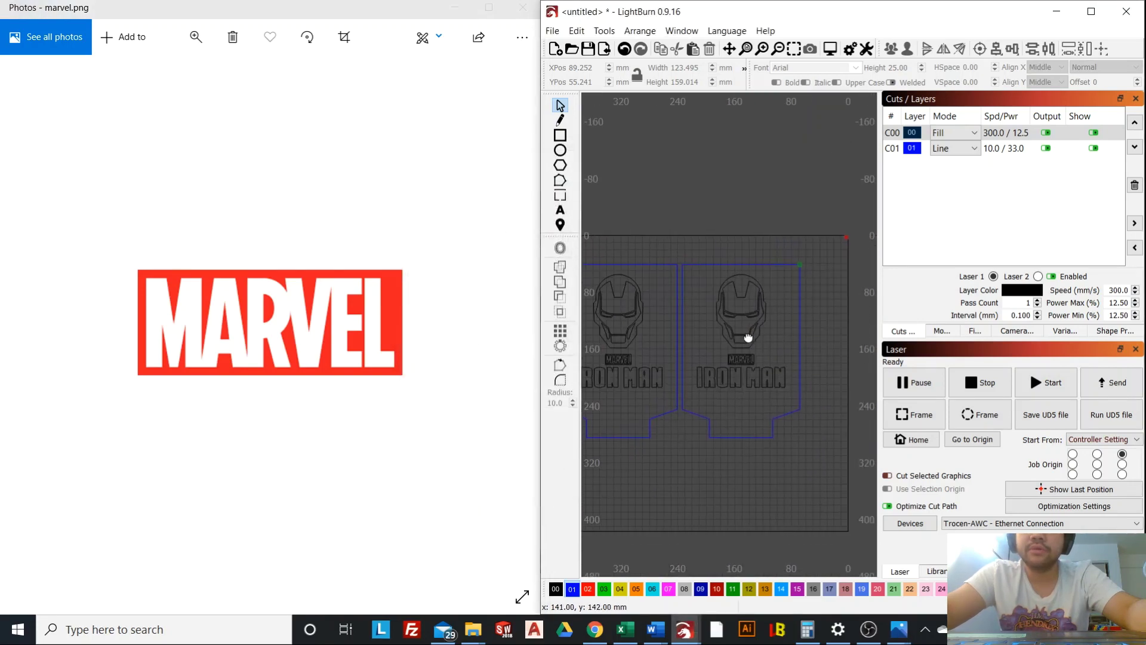
{"action": "left_click_drag", "start_coordinate": [788, 350], "coordinate": [836, 335]}
{"action": "scroll", "coordinate": [720, 319], "scroll_direction": "up", "scroll_amount": 3}
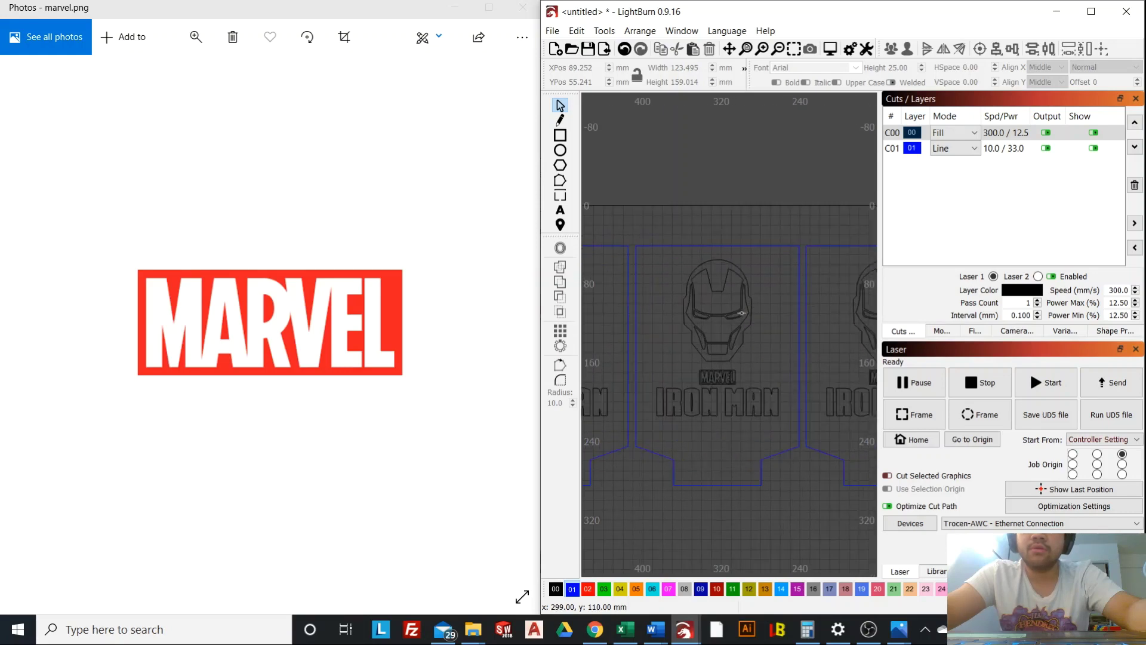
{"action": "scroll", "coordinate": [720, 320], "scroll_direction": "down", "scroll_amount": 1}
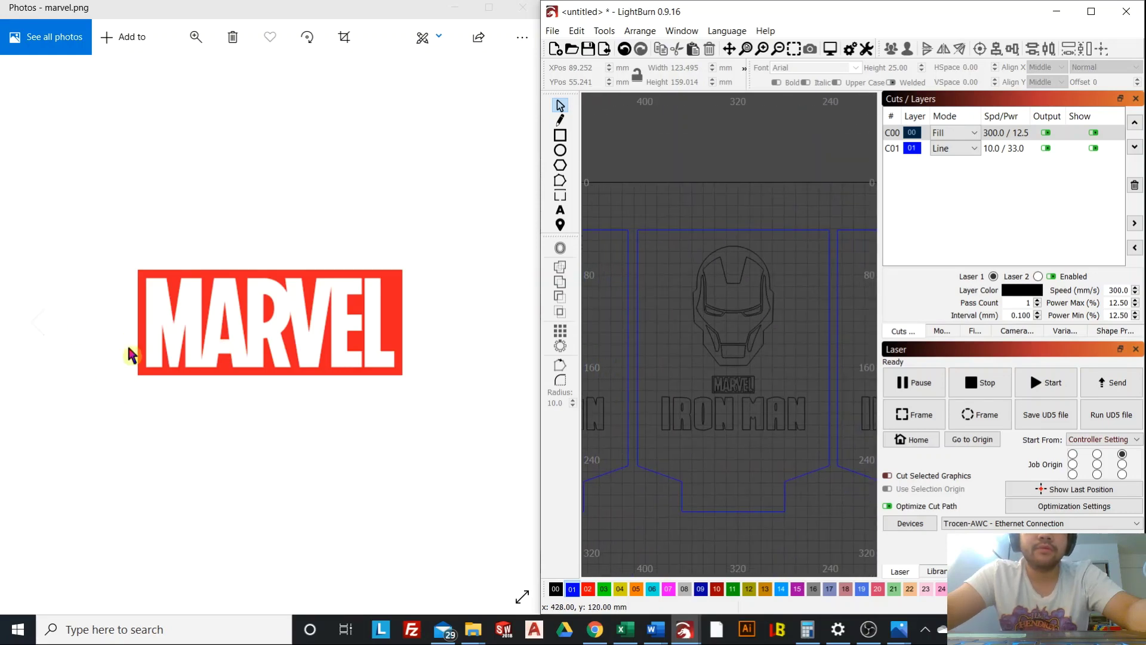
{"action": "left_click", "coordinate": [36, 331]}
{"action": "scroll", "coordinate": [302, 325], "scroll_direction": "up", "scroll_amount": 1}
{"action": "scroll", "coordinate": [323, 322], "scroll_direction": "down", "scroll_amount": 1}
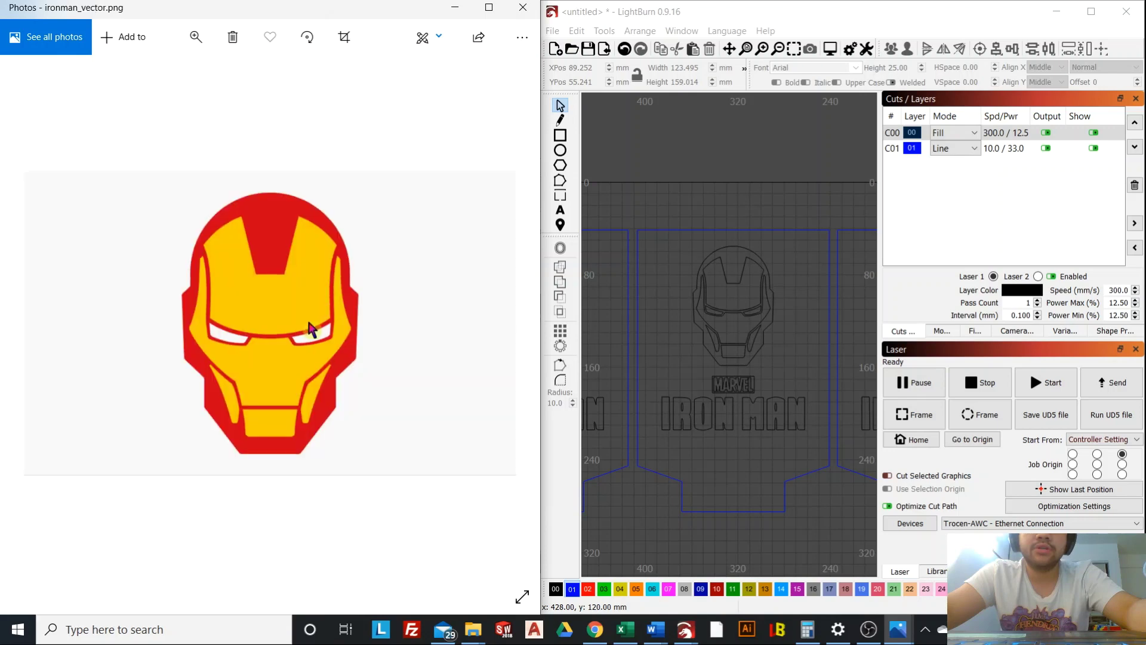
{"action": "scroll", "coordinate": [739, 309], "scroll_direction": "up", "scroll_amount": 4}
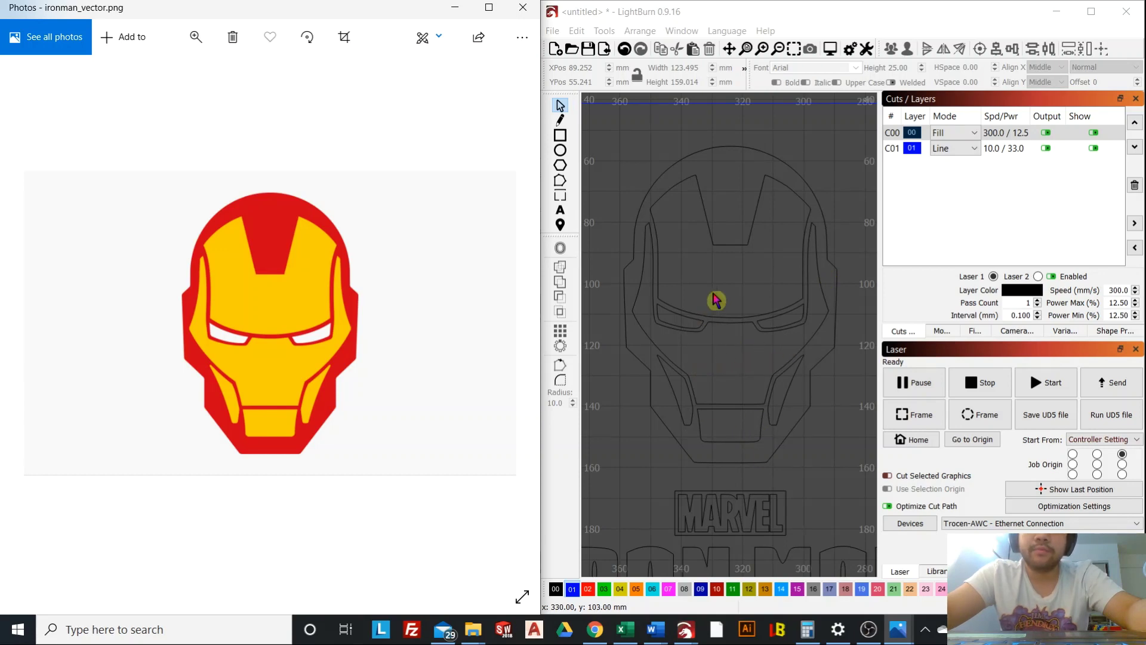
Ungroup the second panel from the origin and the artwork inside it, separating the helmet from the lettering.
{"action": "key", "text": "alt+Tab"}
{"action": "key", "text": "ctrl+a"}
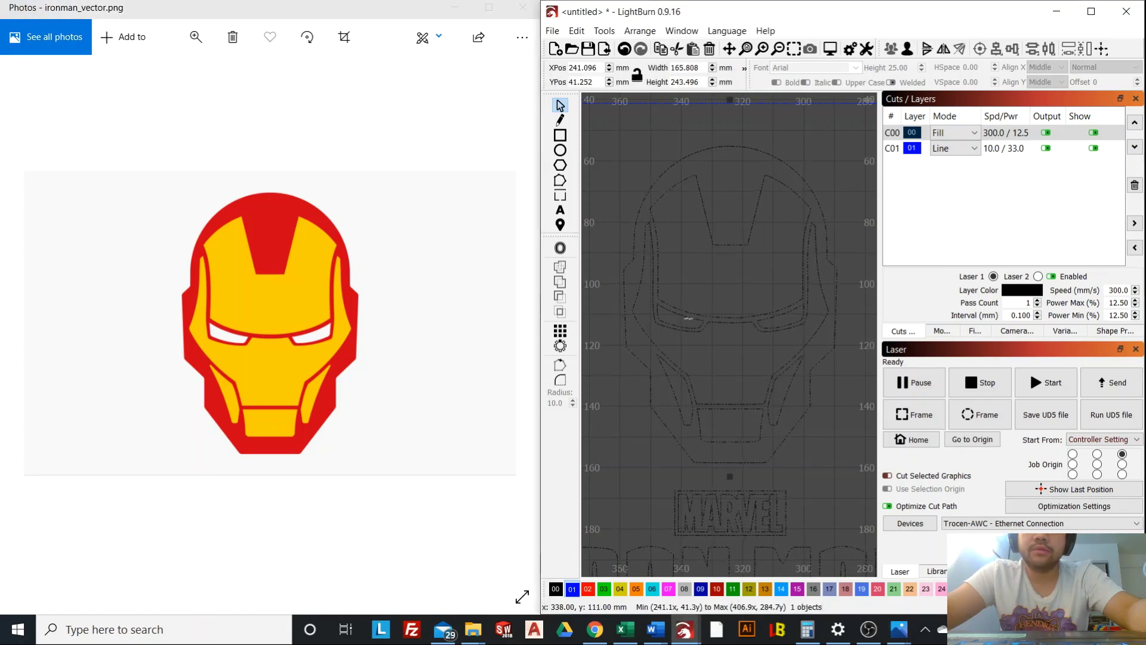
{"action": "right_click", "coordinate": [684, 315]}
{"action": "left_click", "coordinate": [733, 448]}
{"action": "left_click", "coordinate": [683, 312]}
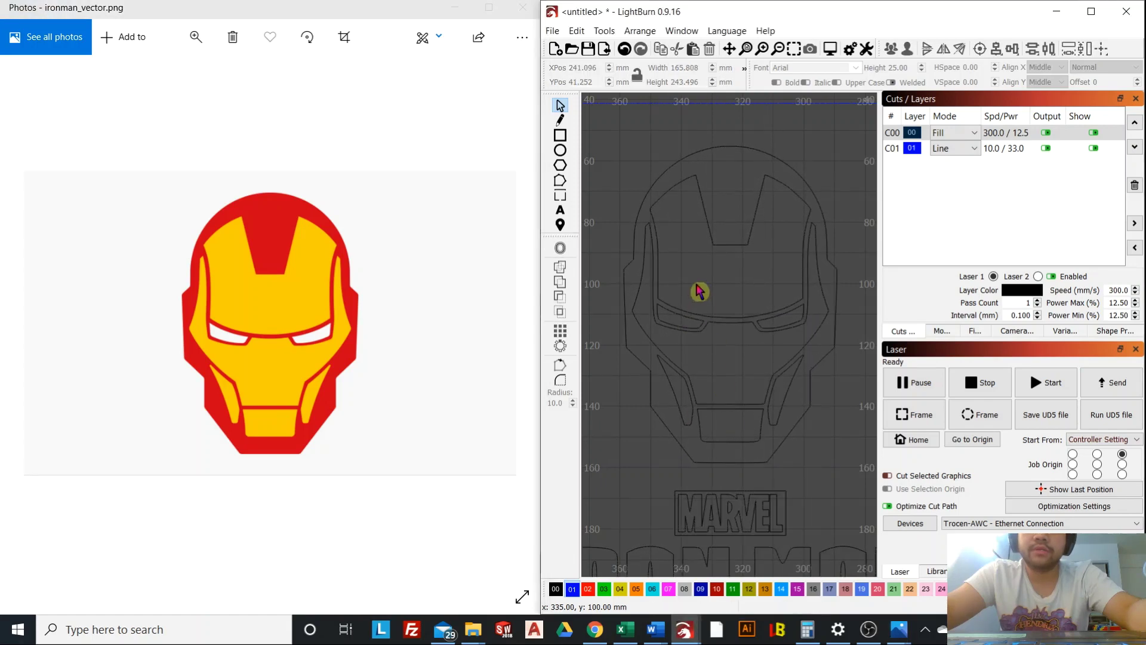
{"action": "left_click", "coordinate": [684, 312]}
{"action": "right_click", "coordinate": [684, 313]}
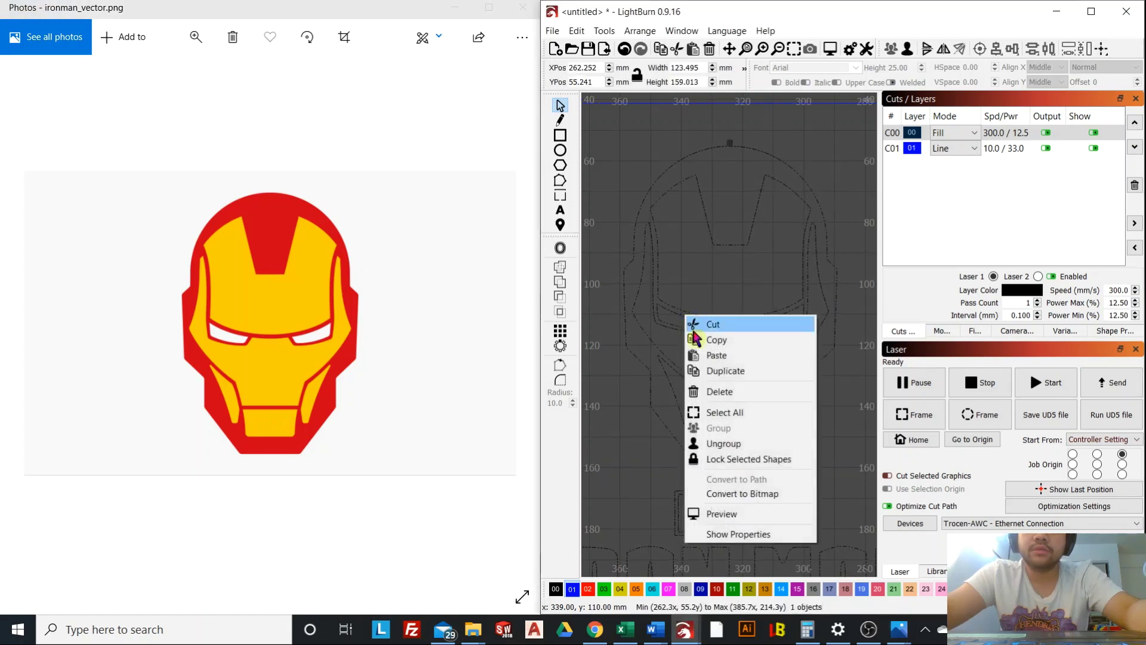
{"action": "left_click", "coordinate": [727, 443]}
{"action": "left_click", "coordinate": [728, 310]}
Ungroup the second panel's helmet into its individual outline, face plate and eye shapes.
{"action": "scroll", "coordinate": [728, 311], "scroll_direction": "down", "scroll_amount": 2}
{"action": "scroll", "coordinate": [689, 300], "scroll_direction": "up", "scroll_amount": 3}
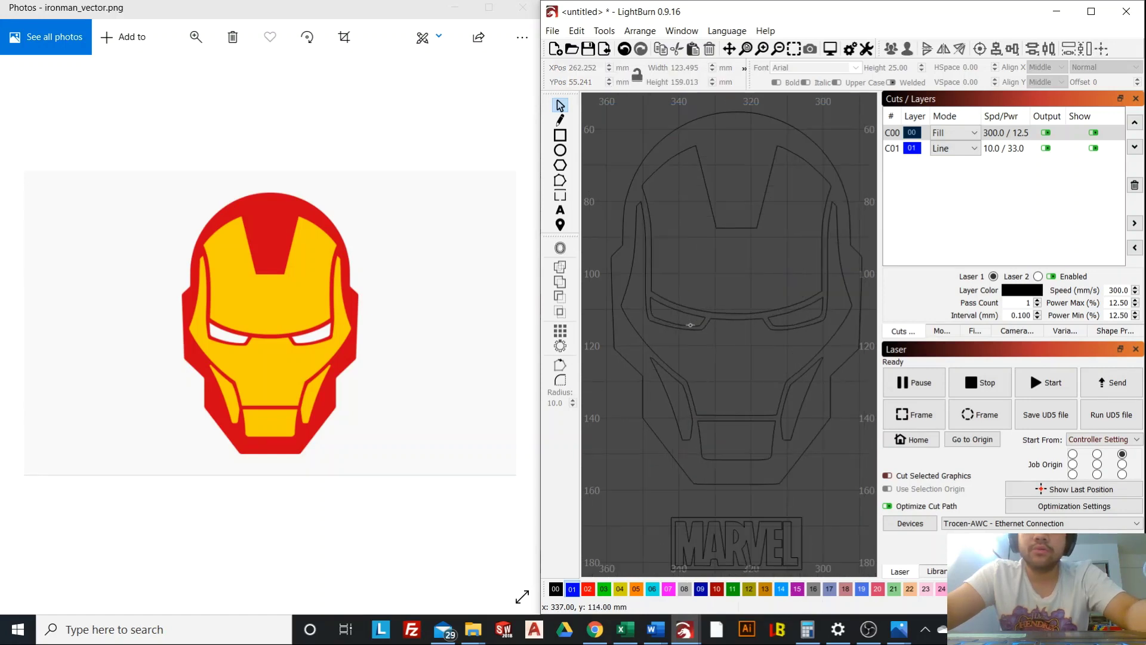
{"action": "scroll", "coordinate": [688, 300], "scroll_direction": "down", "scroll_amount": 1}
{"action": "left_click", "coordinate": [672, 154]}
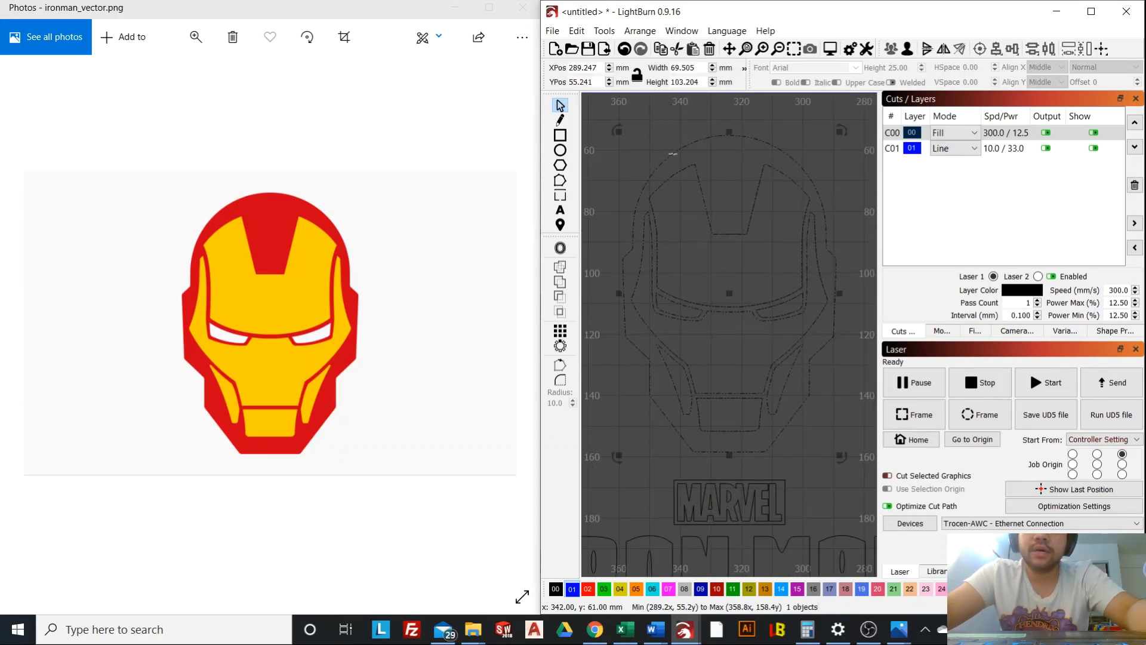
{"action": "right_click", "coordinate": [673, 154]}
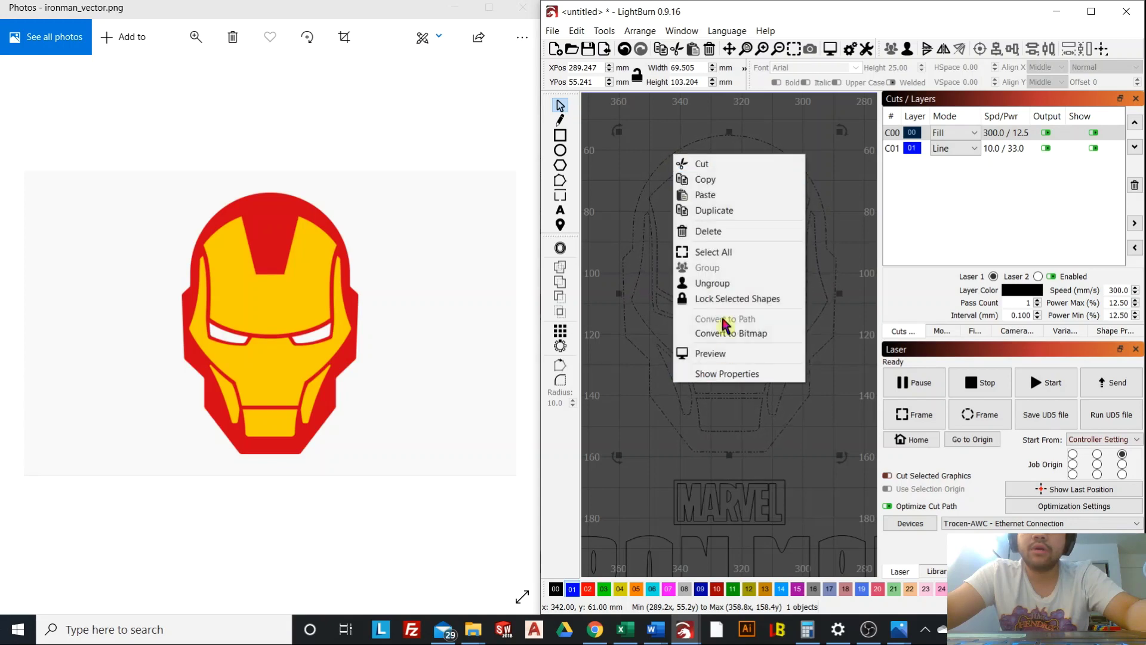
{"action": "left_click", "coordinate": [722, 285]}
{"action": "left_click", "coordinate": [697, 197]}
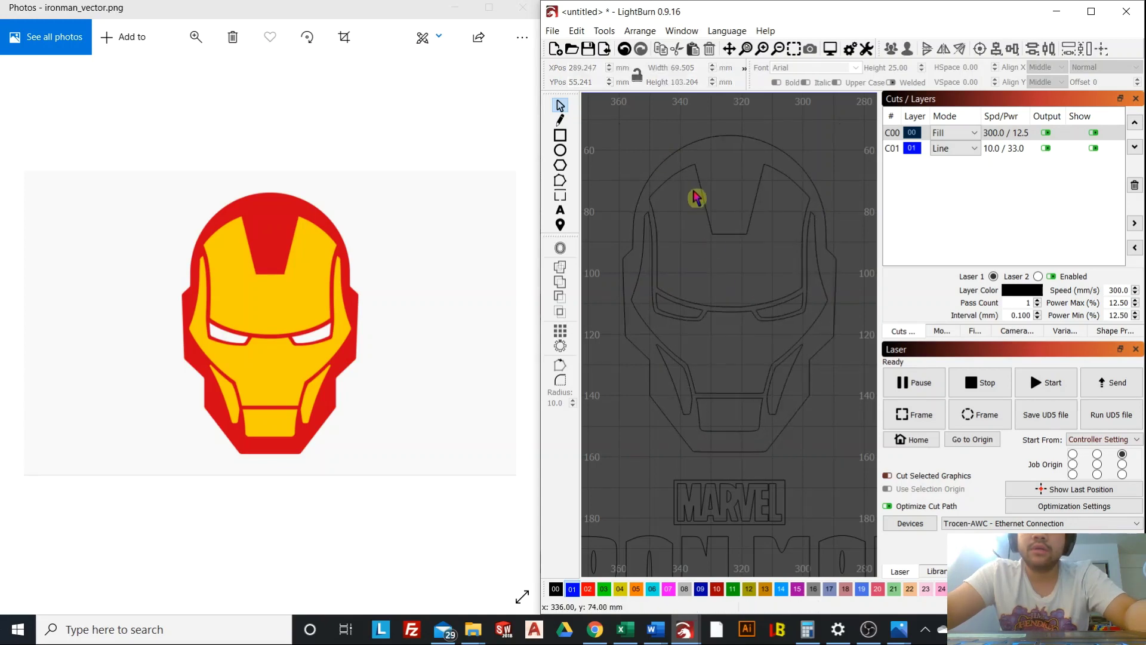
Delete the outer head outline and both eye shapes from the second panel's helmet, keeping only the yellow areas.
{"action": "left_click", "coordinate": [673, 154]}
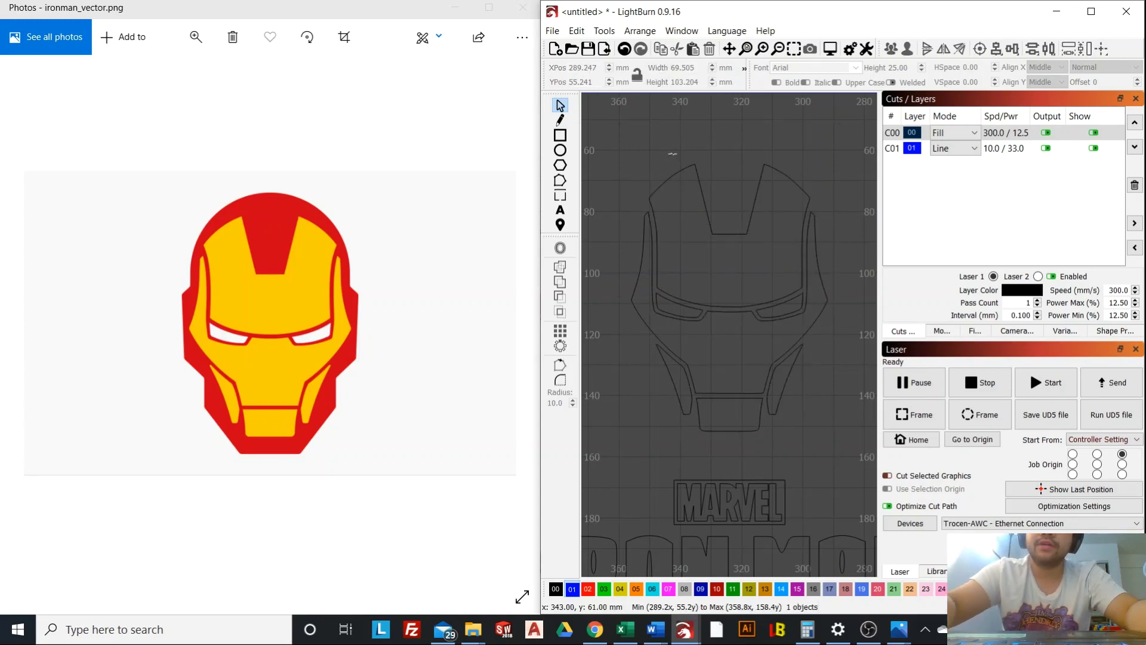
{"action": "left_click", "coordinate": [685, 239]}
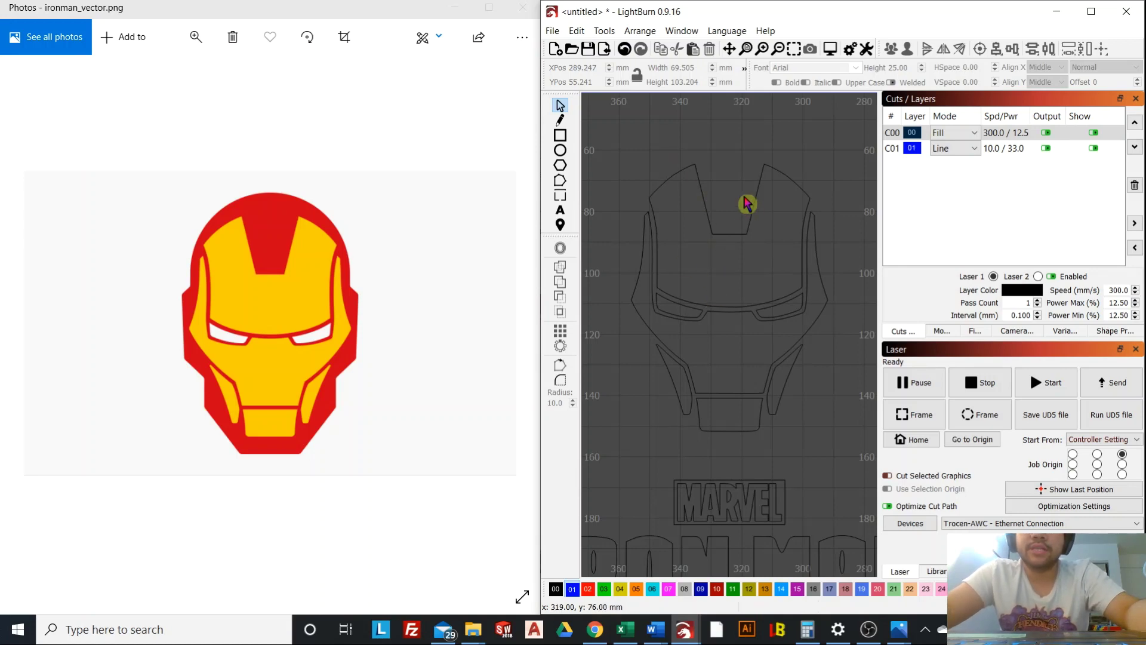
{"action": "scroll", "coordinate": [684, 302], "scroll_direction": "up", "scroll_amount": 1}
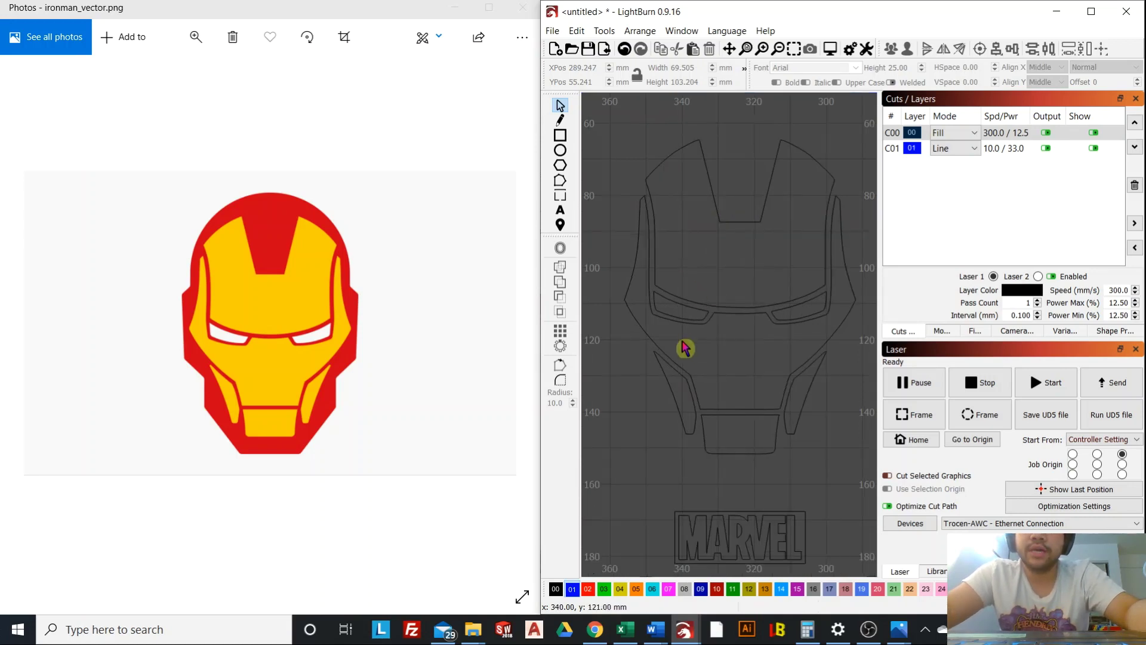
{"action": "left_click", "coordinate": [682, 303]}
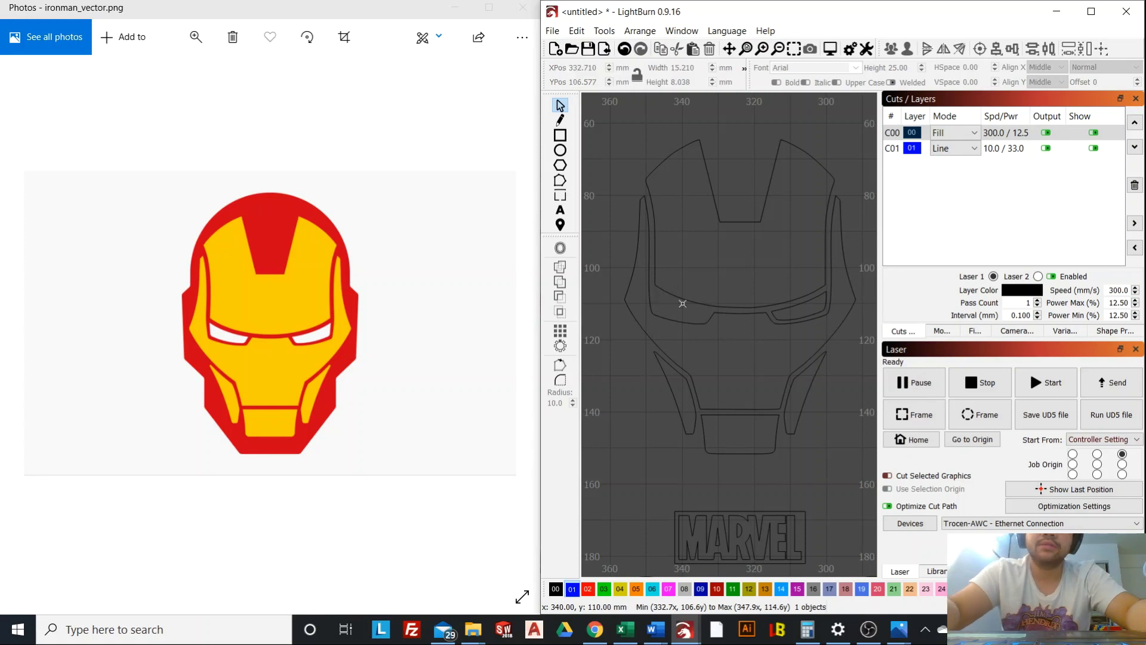
{"action": "left_click_drag", "start_coordinate": [683, 304], "coordinate": [805, 301]}
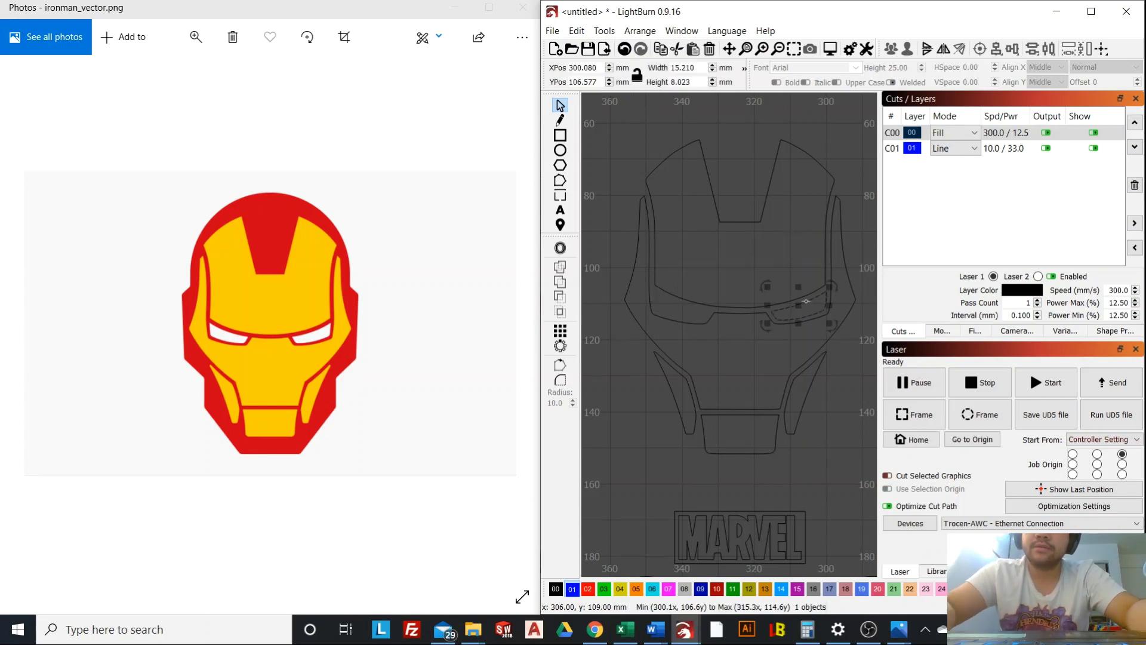
{"action": "left_click", "coordinate": [801, 293]}
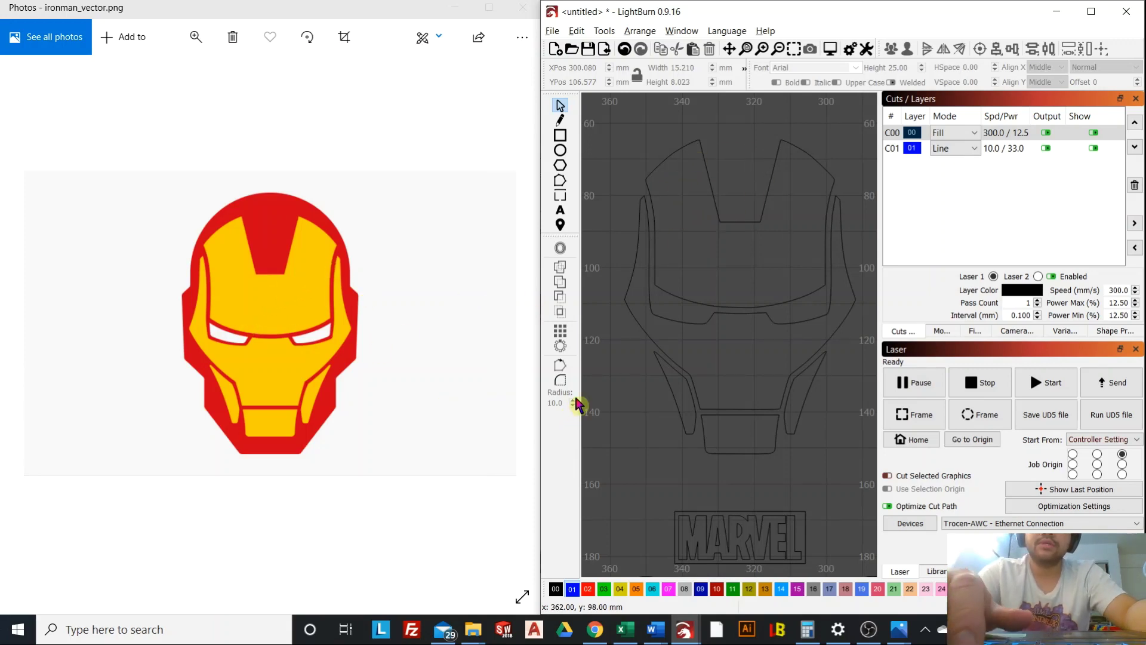
Delete the Marvel logo and the Iron Man lettering from the second panel.
{"action": "scroll", "coordinate": [673, 373], "scroll_direction": "down", "scroll_amount": 1}
{"action": "scroll", "coordinate": [724, 179], "scroll_direction": "down", "scroll_amount": 3}
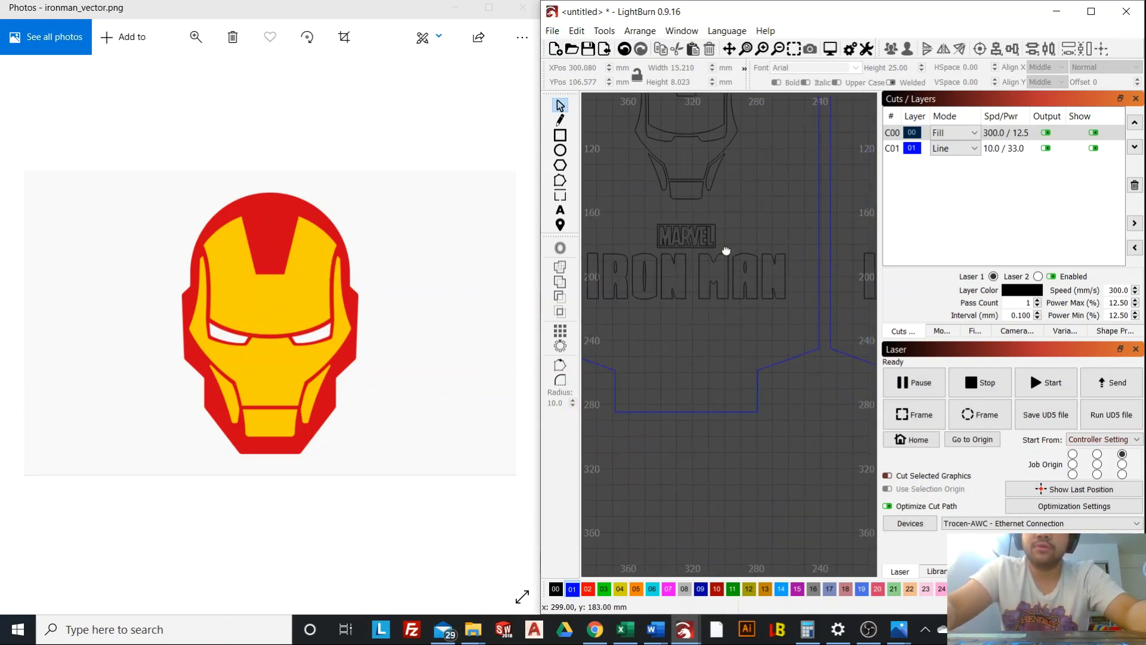
{"action": "left_click", "coordinate": [756, 318]}
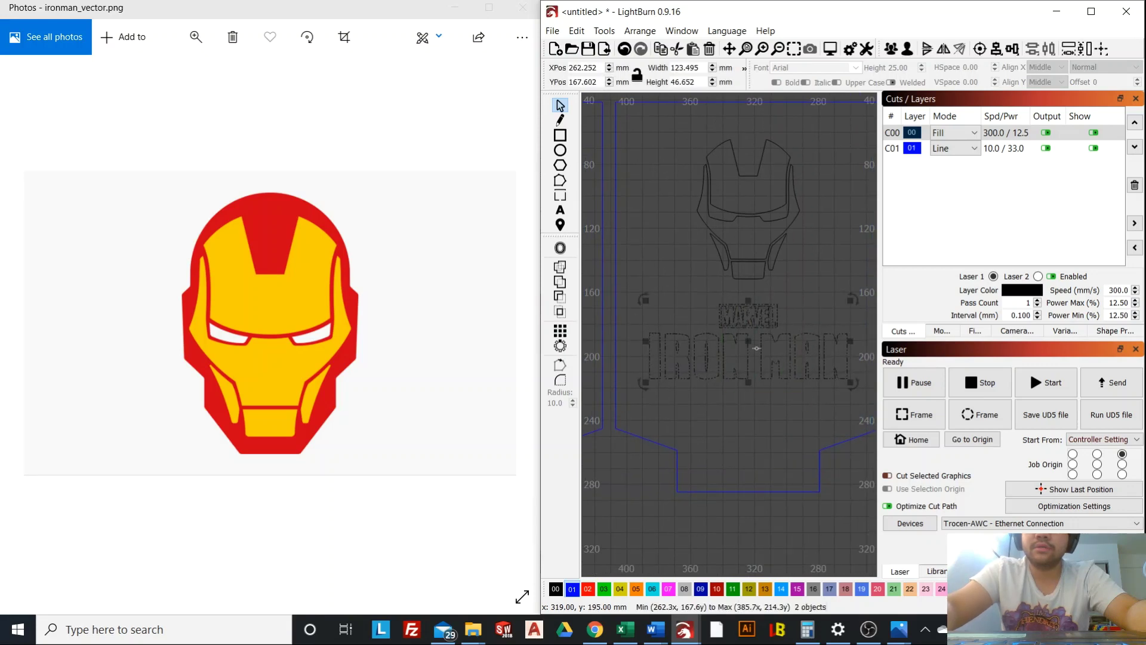
{"action": "key", "text": "Delete"}
Preview the laser job and compare the second panel's face plate shapes with the yellow areas of the reference image.
{"action": "scroll", "coordinate": [740, 358], "scroll_direction": "down", "scroll_amount": 3}
{"action": "scroll", "coordinate": [692, 327], "scroll_direction": "up", "scroll_amount": 2}
{"action": "scroll", "coordinate": [692, 326], "scroll_direction": "up", "scroll_amount": 3}
{"action": "key", "text": "alt+p"}
{"action": "scroll", "coordinate": [686, 264], "scroll_direction": "up", "scroll_amount": 4}
{"action": "scroll", "coordinate": [645, 323], "scroll_direction": "down", "scroll_amount": 2}
{"action": "scroll", "coordinate": [644, 268], "scroll_direction": "up", "scroll_amount": 2}
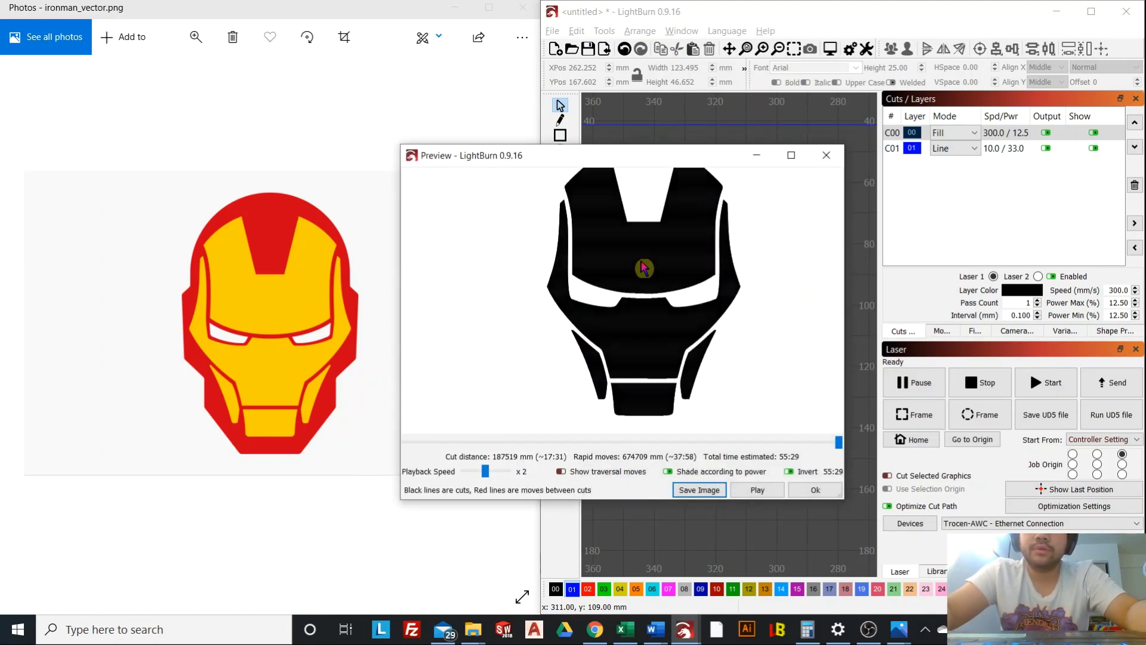
{"action": "scroll", "coordinate": [634, 265], "scroll_direction": "down", "scroll_amount": 2}
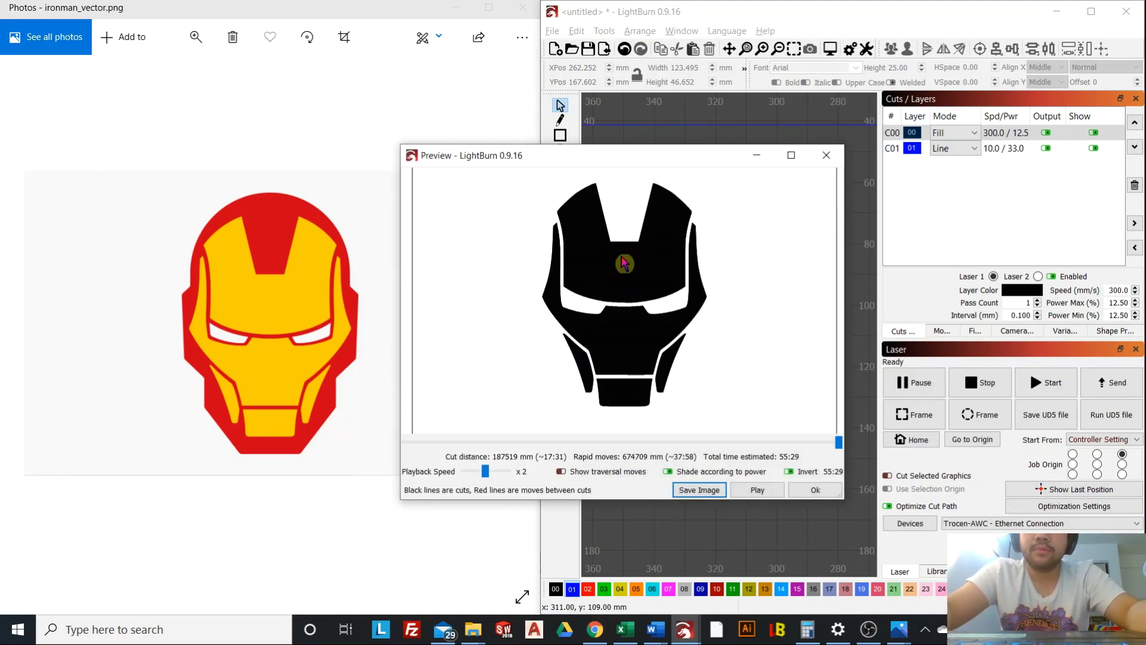
{"action": "left_click_drag", "start_coordinate": [623, 262], "coordinate": [632, 263]}
{"action": "scroll", "coordinate": [632, 262], "scroll_direction": "up", "scroll_amount": 1}
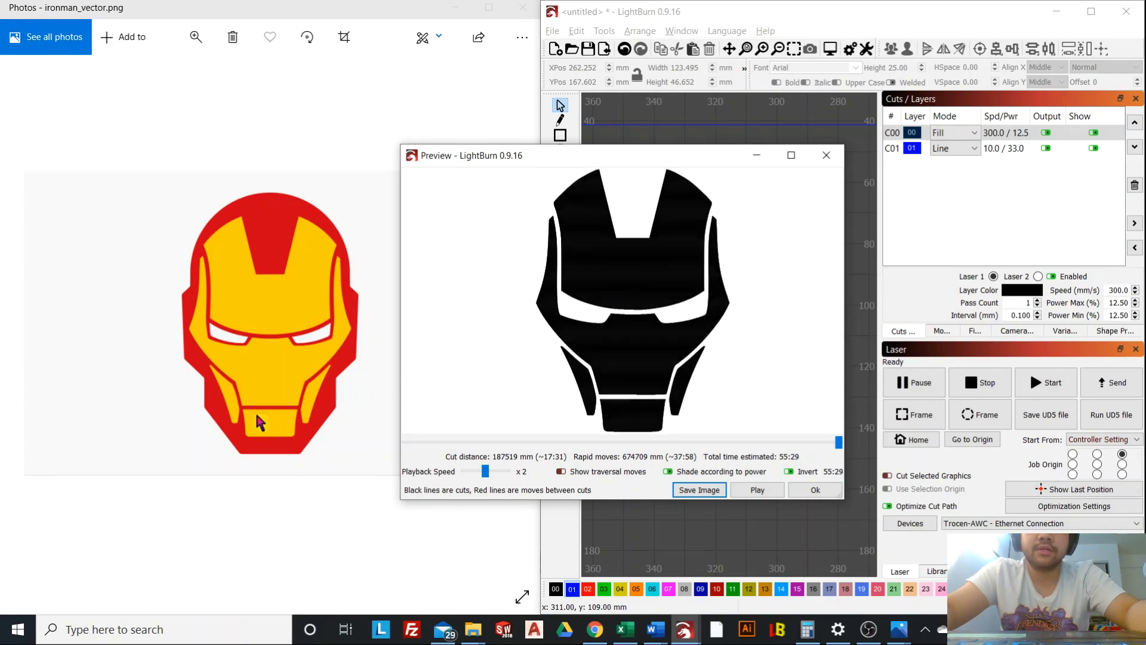
Leave the preview and ungroup the third panel so its outline, helmet, Marvel logo and Iron Man lettering are separate objects.
{"action": "left_click", "coordinate": [815, 494]}
{"action": "scroll", "coordinate": [729, 333], "scroll_direction": "down", "scroll_amount": 3}
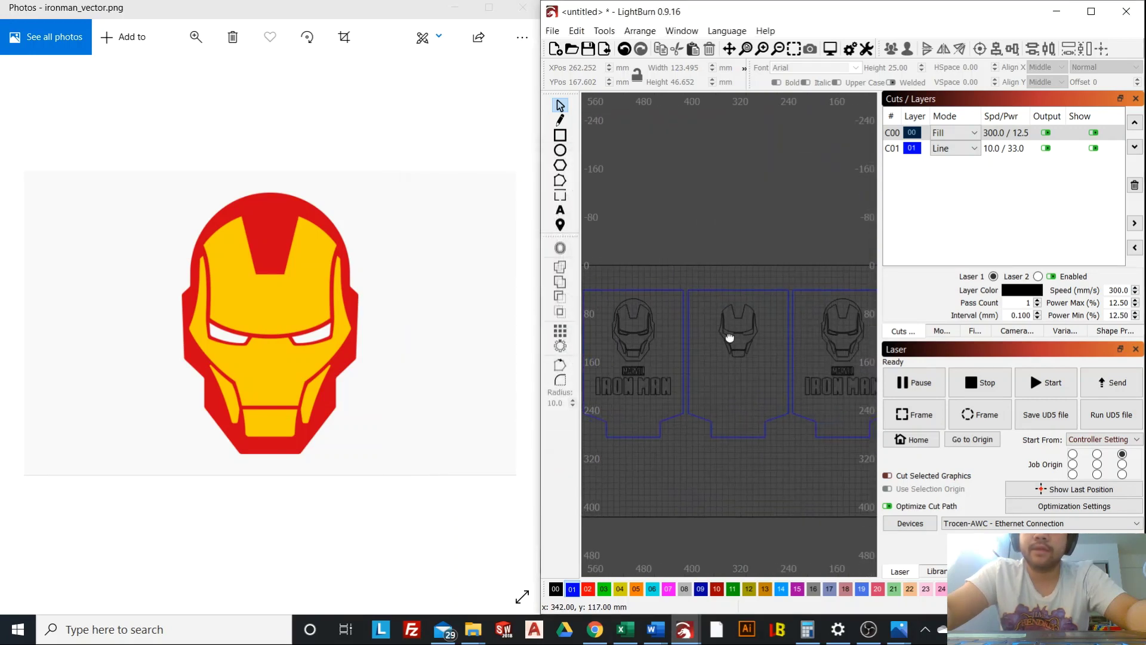
{"action": "scroll", "coordinate": [746, 334], "scroll_direction": "up", "scroll_amount": 5}
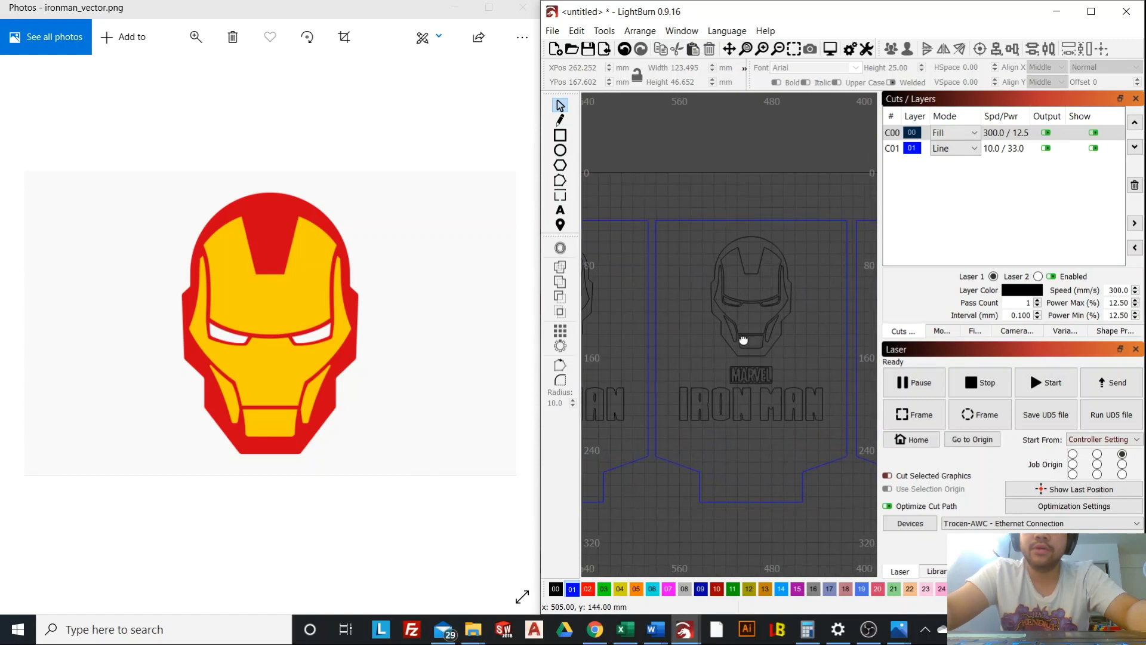
{"action": "left_click", "coordinate": [732, 376]}
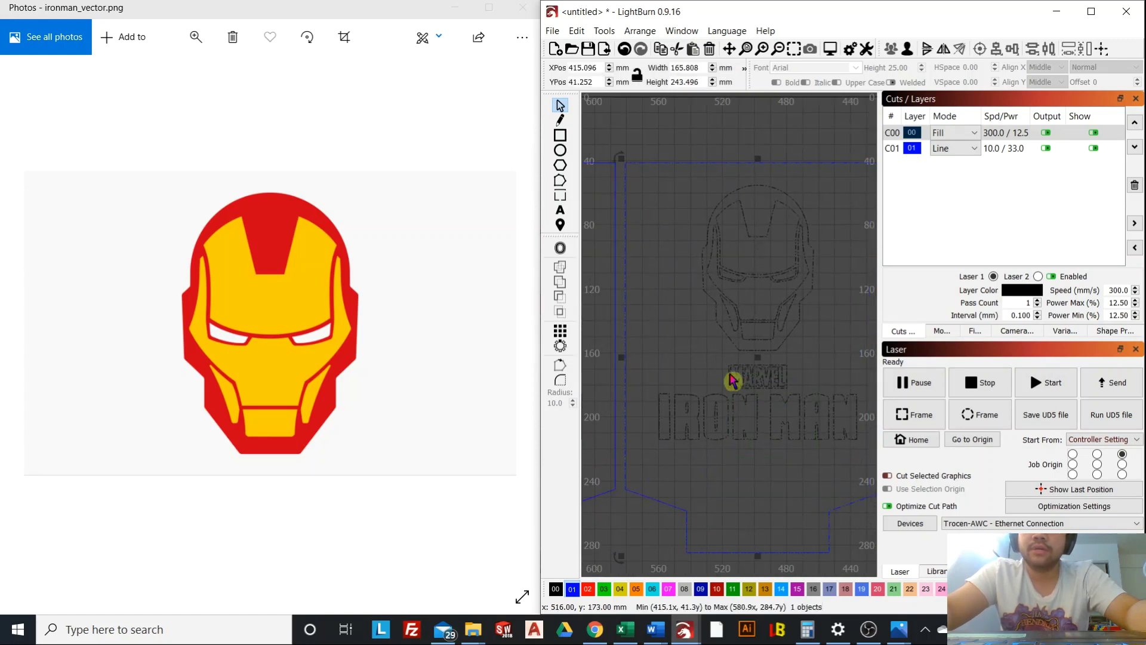
{"action": "right_click", "coordinate": [730, 375]}
{"action": "left_click", "coordinate": [770, 504]}
{"action": "left_click", "coordinate": [755, 409]}
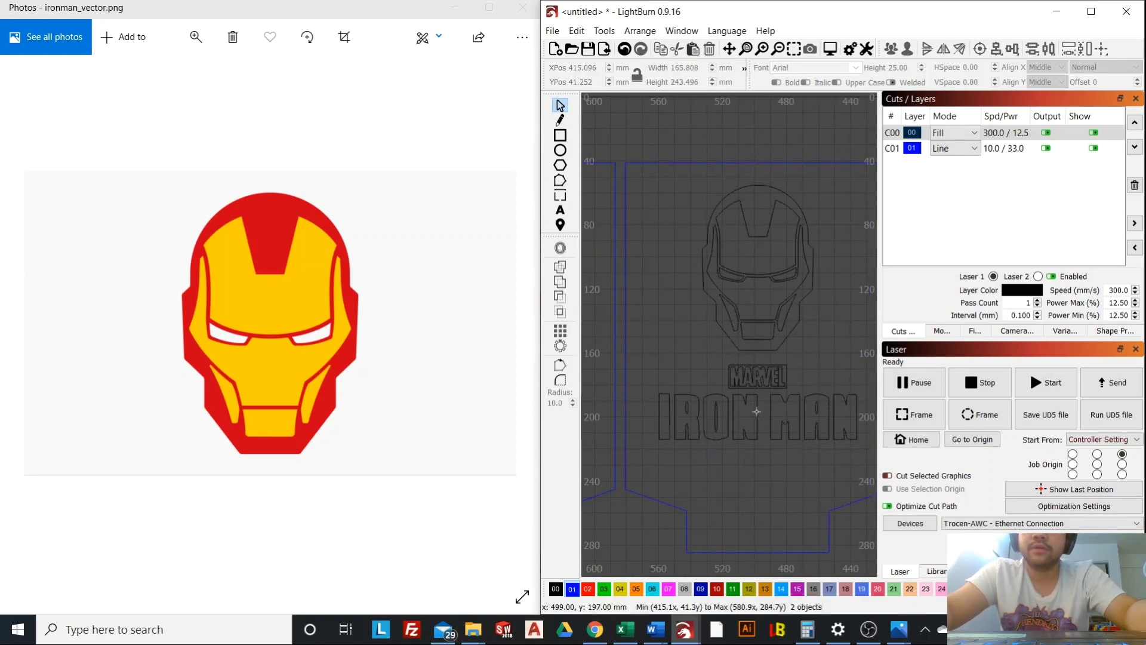
{"action": "right_click", "coordinate": [755, 406]}
{"action": "left_click", "coordinate": [745, 386]}
{"action": "right_click", "coordinate": [745, 386]}
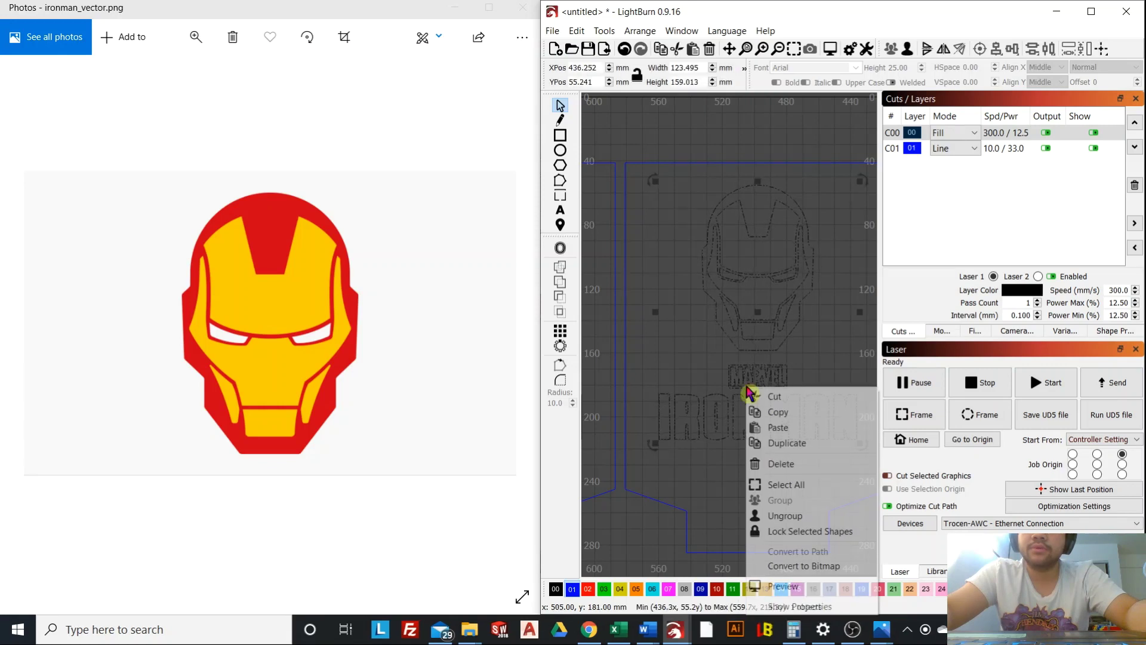
{"action": "left_click", "coordinate": [791, 517]}
Delete the Marvel logo and the Iron Man lettering from the third panel.
{"action": "left_click", "coordinate": [757, 385]}
{"action": "key", "text": "Delete"}
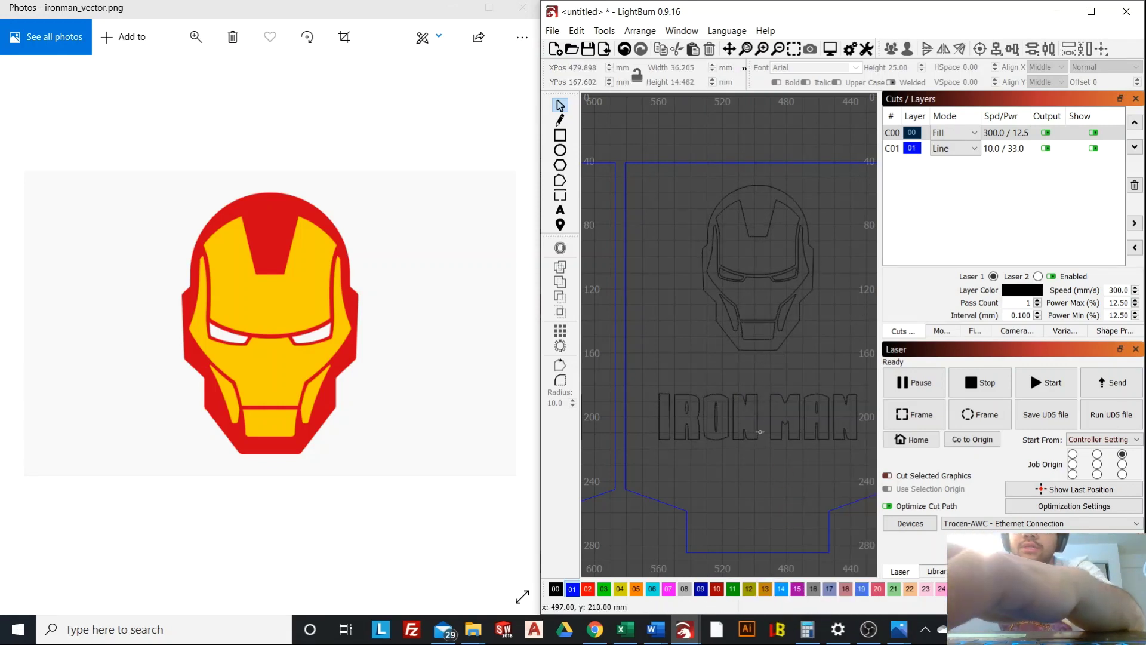
{"action": "left_click", "coordinate": [726, 402]}
{"action": "scroll", "coordinate": [749, 379], "scroll_direction": "up", "scroll_amount": 3}
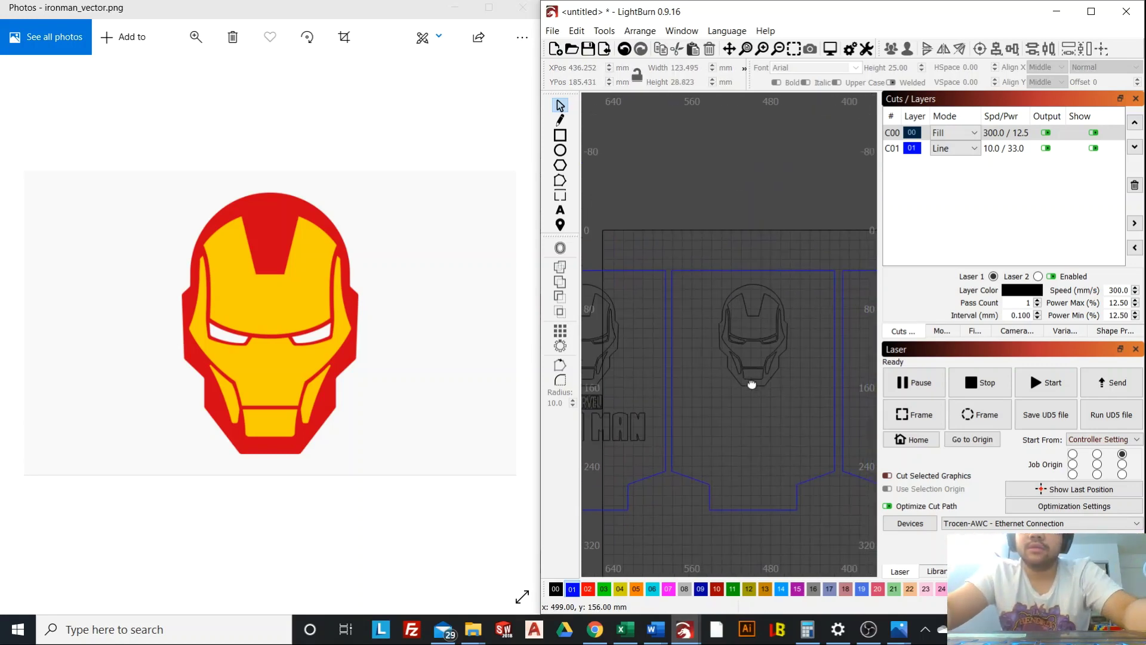
Ungroup the third panel's helmet into its individual outline, face plate, cheek and eye shapes.
{"action": "left_click_drag", "start_coordinate": [782, 388], "coordinate": [717, 359]}
{"action": "scroll", "coordinate": [686, 324], "scroll_direction": "up", "scroll_amount": 2}
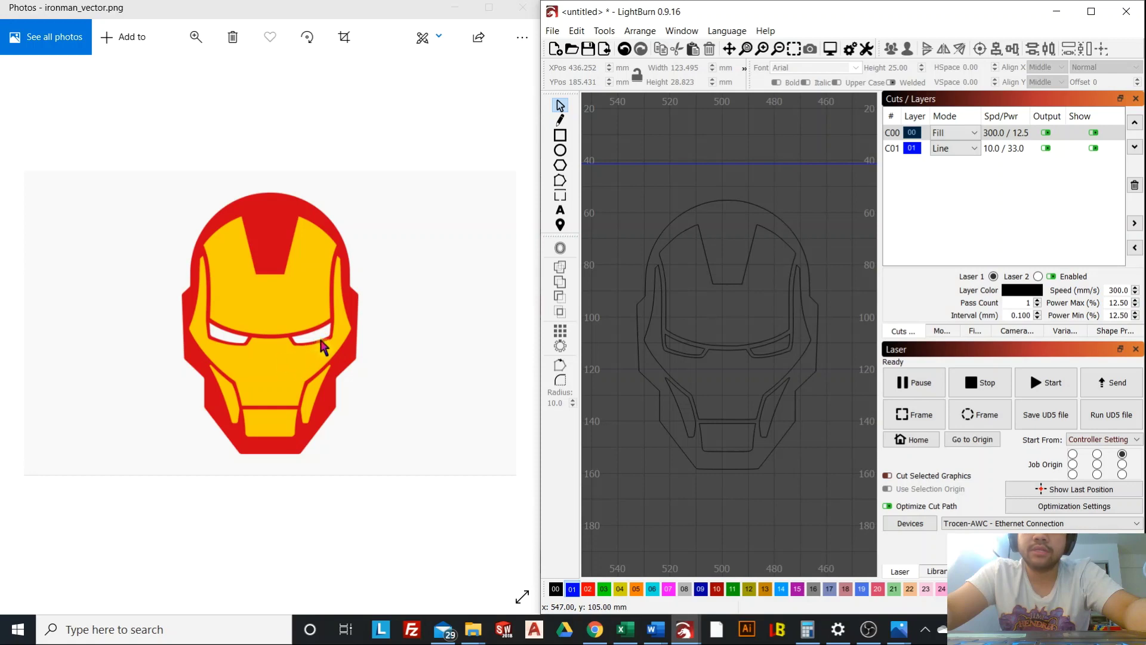
{"action": "scroll", "coordinate": [787, 408], "scroll_direction": "up", "scroll_amount": 1}
{"action": "left_click_drag", "start_coordinate": [719, 406], "coordinate": [669, 383]}
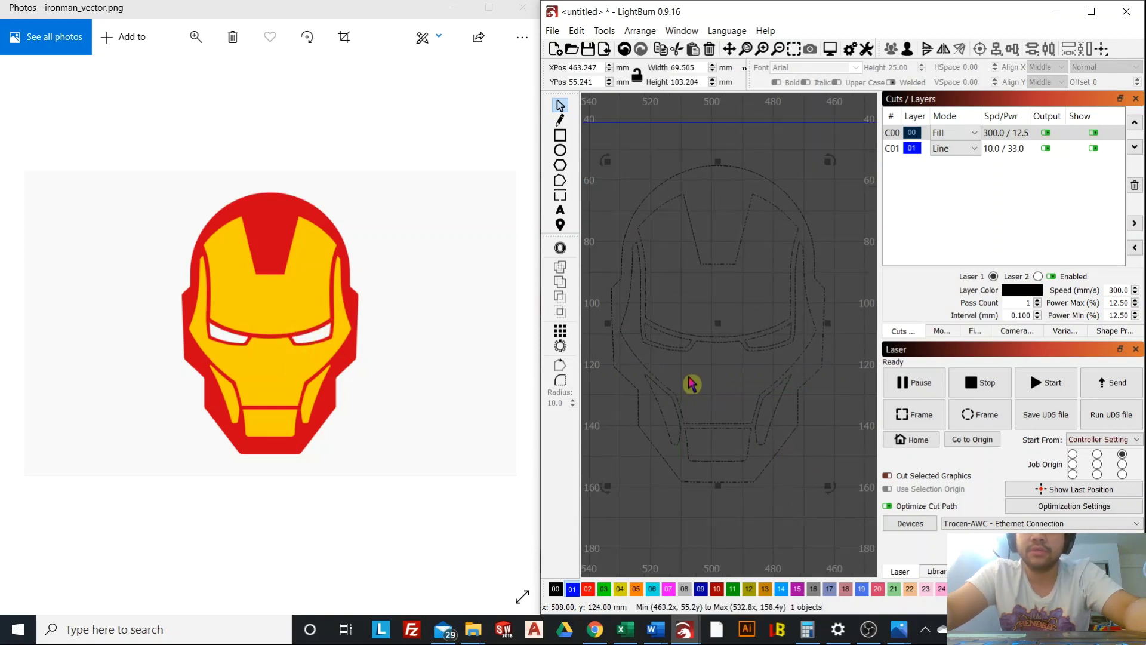
{"action": "right_click", "coordinate": [691, 383]}
{"action": "left_click", "coordinate": [739, 512]}
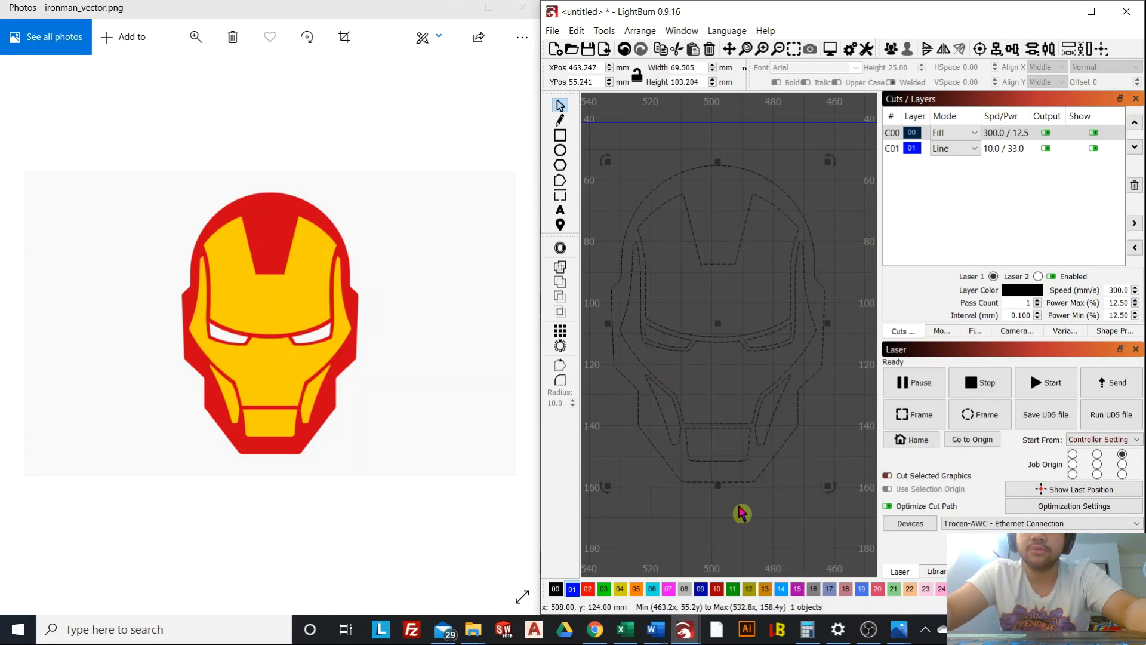
{"action": "left_click", "coordinate": [745, 365]}
Delete the head outline, face plate, chin and cheek shapes from the third panel's helmet, keeping only the two eyes.
{"action": "left_click_drag", "start_coordinate": [729, 424], "coordinate": [714, 412]}
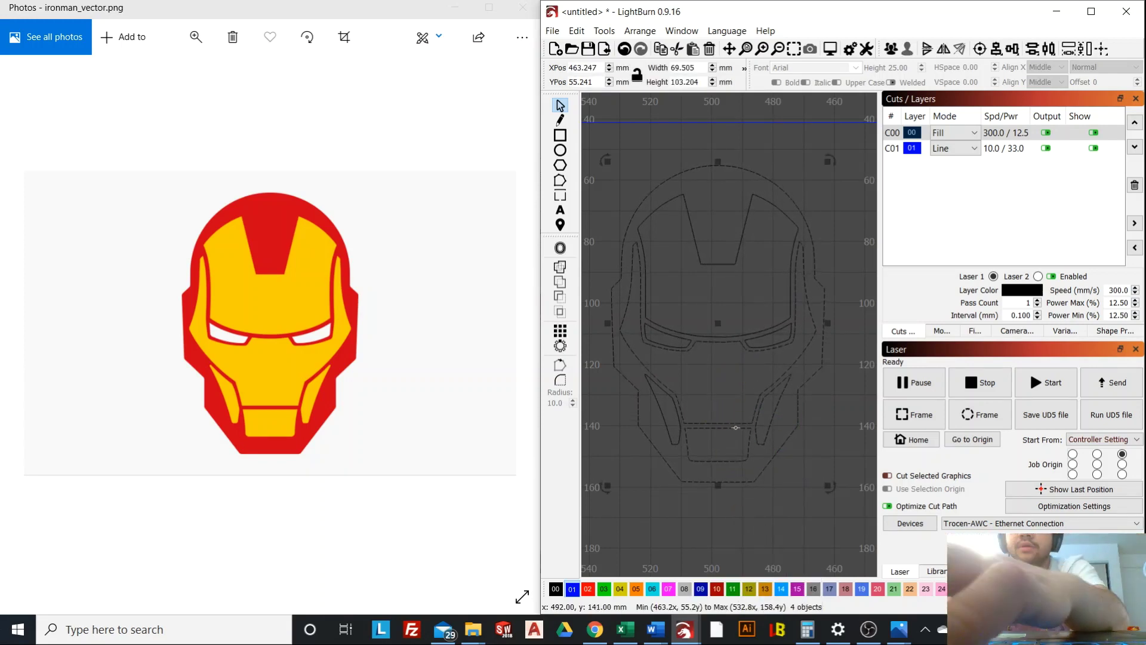
{"action": "key", "text": "Delete"}
{"action": "left_click", "coordinate": [720, 264]}
{"action": "key", "text": "Delete"}
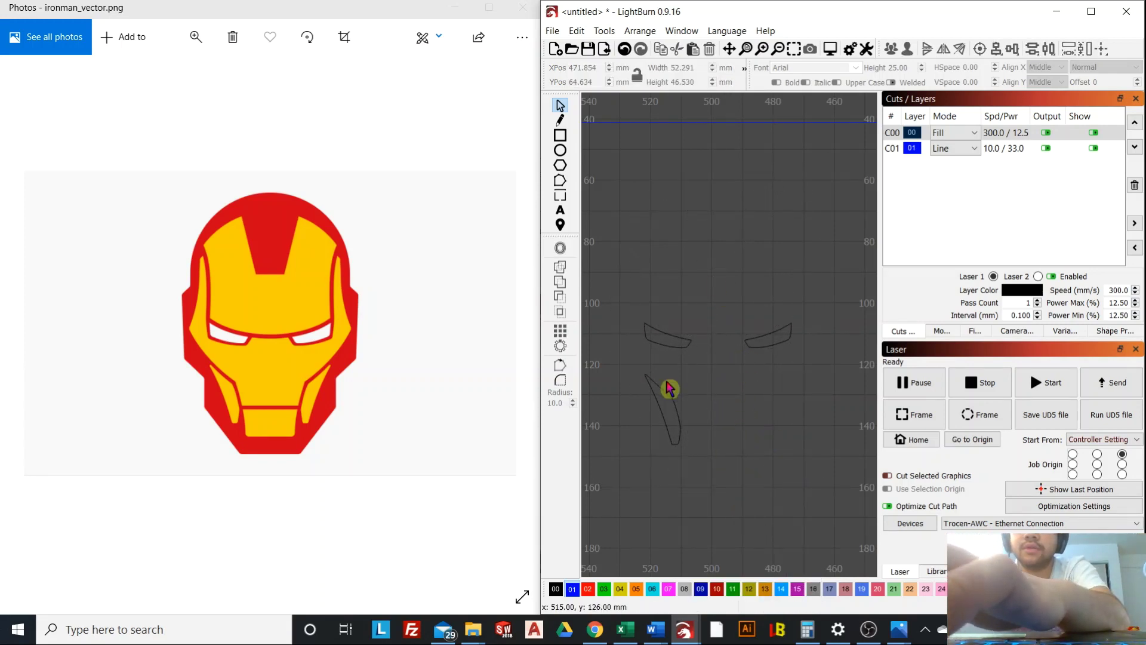
{"action": "left_click", "coordinate": [664, 390]}
{"action": "key", "text": "Delete"}
{"action": "scroll", "coordinate": [736, 348], "scroll_direction": "down", "scroll_amount": 2}
{"action": "scroll", "coordinate": [736, 348], "scroll_direction": "up", "scroll_amount": 2}
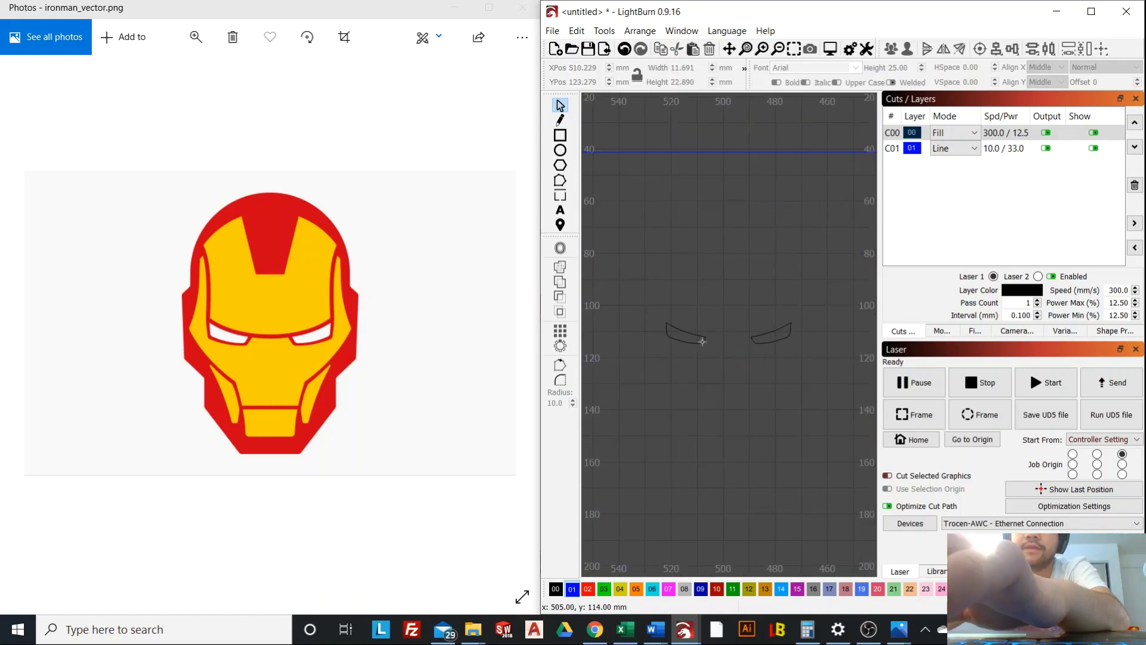
Preview the laser job and compare the third panel's eye shapes with the white areas of the reference image.
{"action": "scroll", "coordinate": [647, 348], "scroll_direction": "down", "scroll_amount": 3}
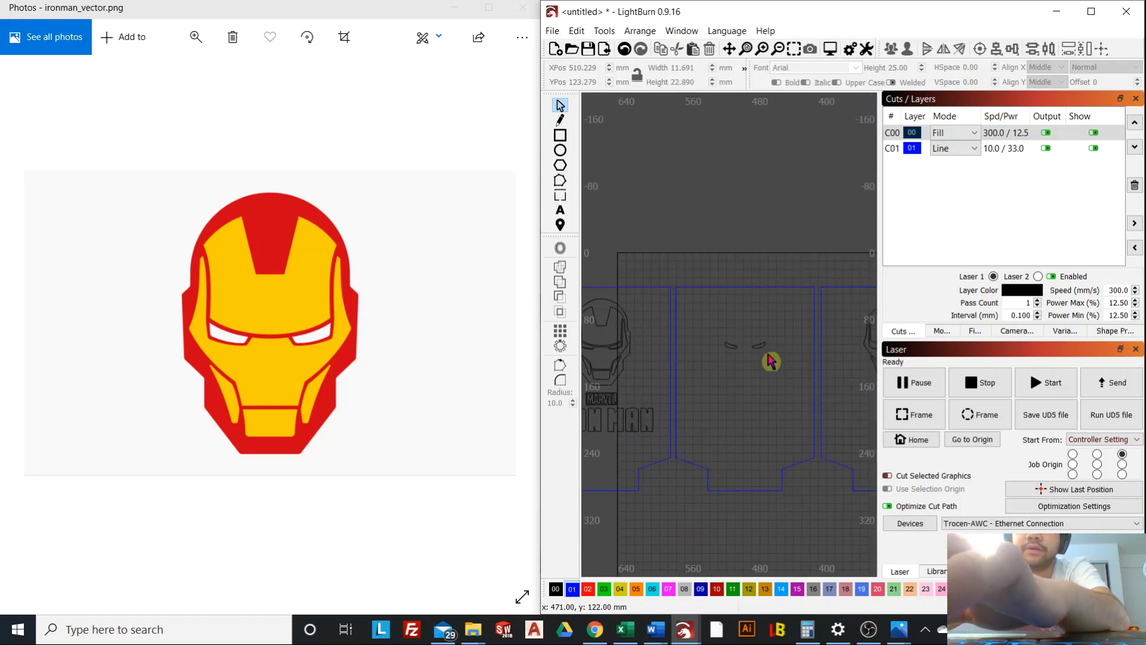
{"action": "scroll", "coordinate": [764, 361], "scroll_direction": "up", "scroll_amount": 2}
{"action": "key", "text": "alt+p"}
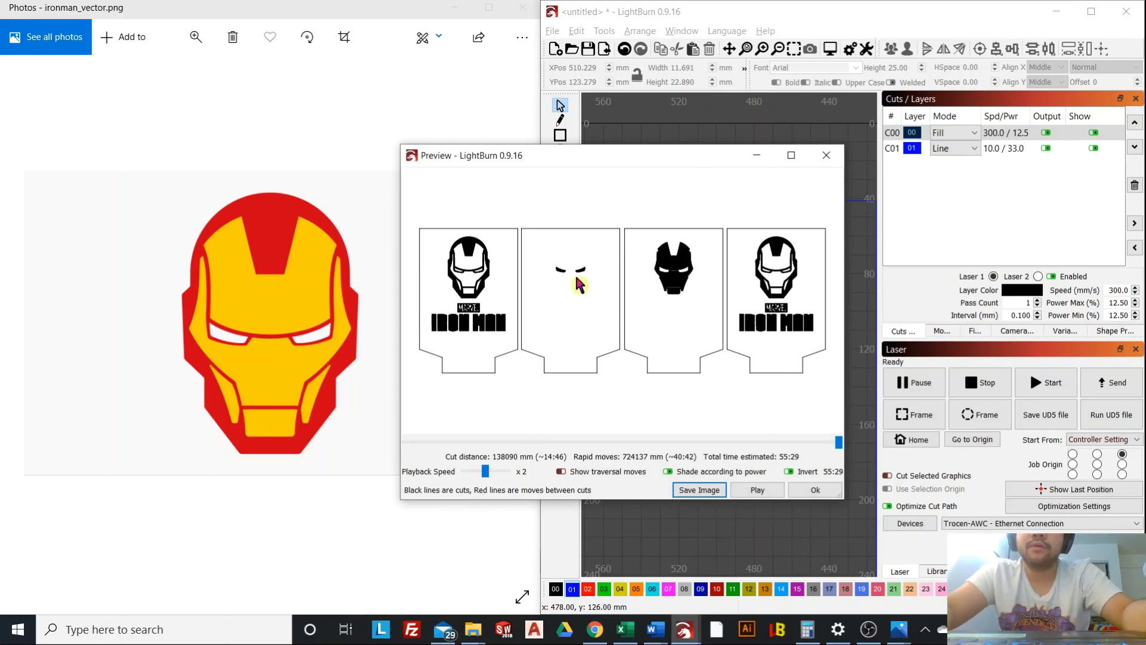
{"action": "scroll", "coordinate": [576, 283], "scroll_direction": "up", "scroll_amount": 4}
{"action": "scroll", "coordinate": [622, 306], "scroll_direction": "down", "scroll_amount": 3}
{"action": "scroll", "coordinate": [621, 302], "scroll_direction": "up", "scroll_amount": 5}
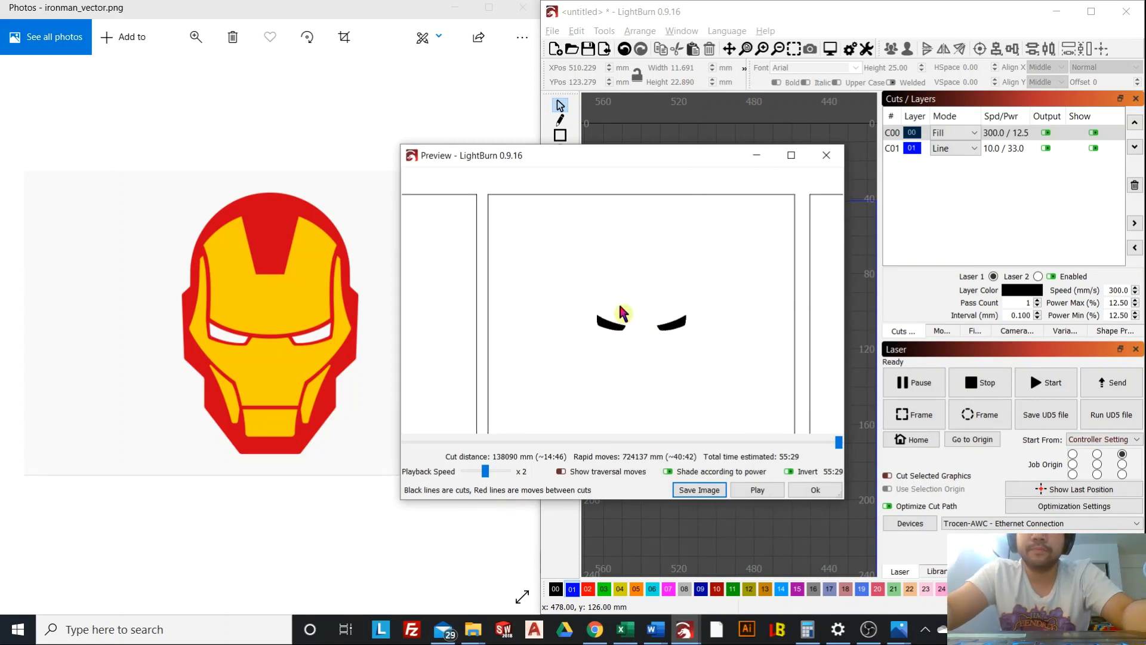
{"action": "scroll", "coordinate": [640, 314], "scroll_direction": "down", "scroll_amount": 3}
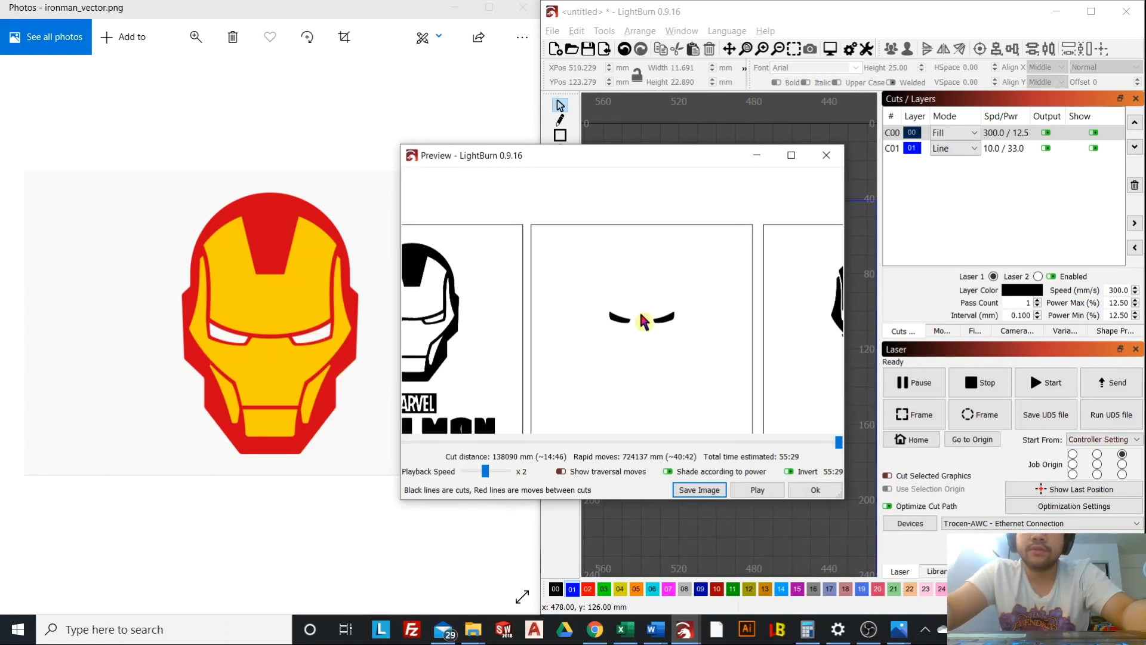
{"action": "scroll", "coordinate": [639, 335], "scroll_direction": "up", "scroll_amount": 2}
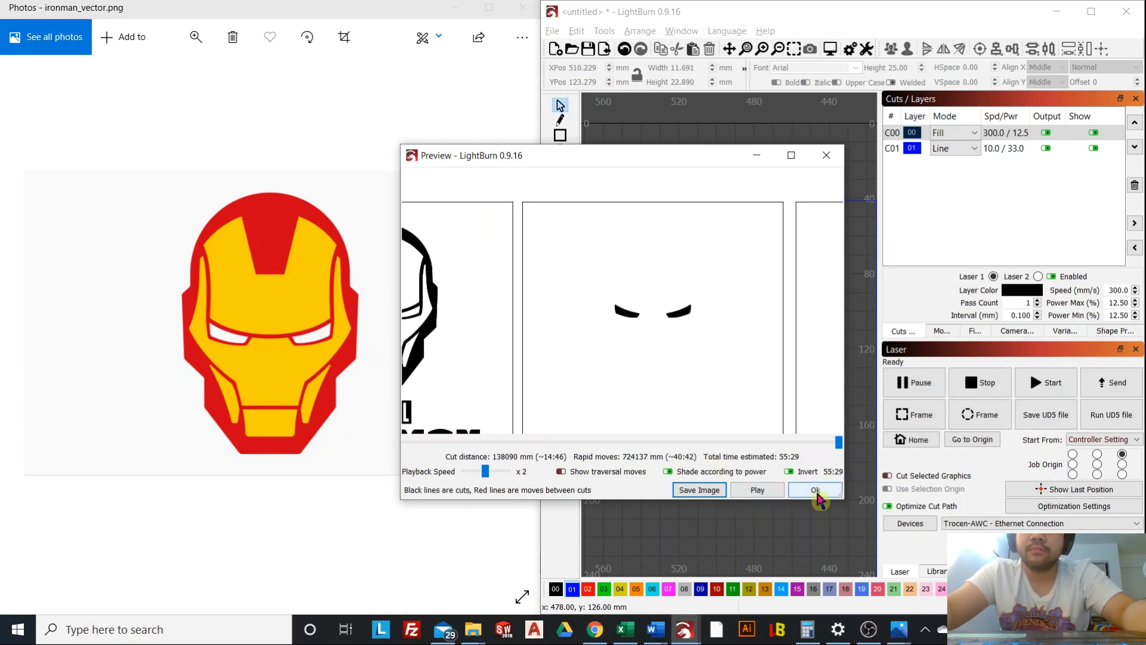
{"action": "left_click", "coordinate": [817, 494]}
Try deleting the entire fourth panel, and undo the deletion.
{"action": "left_click_drag", "start_coordinate": [703, 350], "coordinate": [817, 332]}
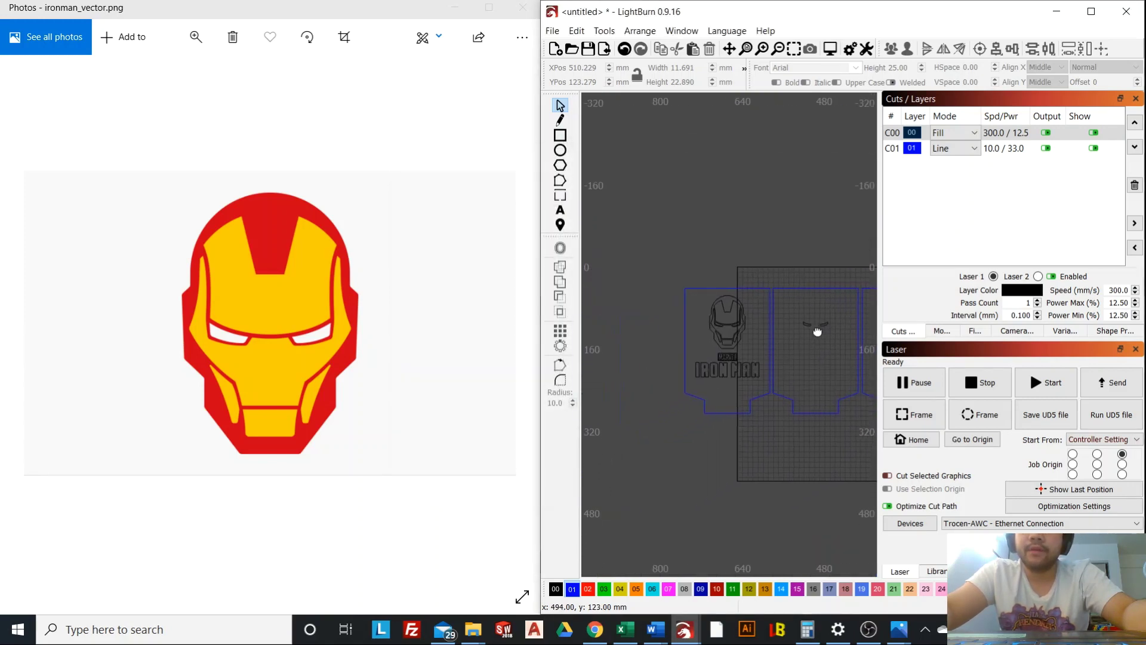
{"action": "scroll", "coordinate": [708, 355], "scroll_direction": "up", "scroll_amount": 3}
{"action": "left_click_drag", "start_coordinate": [710, 352], "coordinate": [724, 284]}
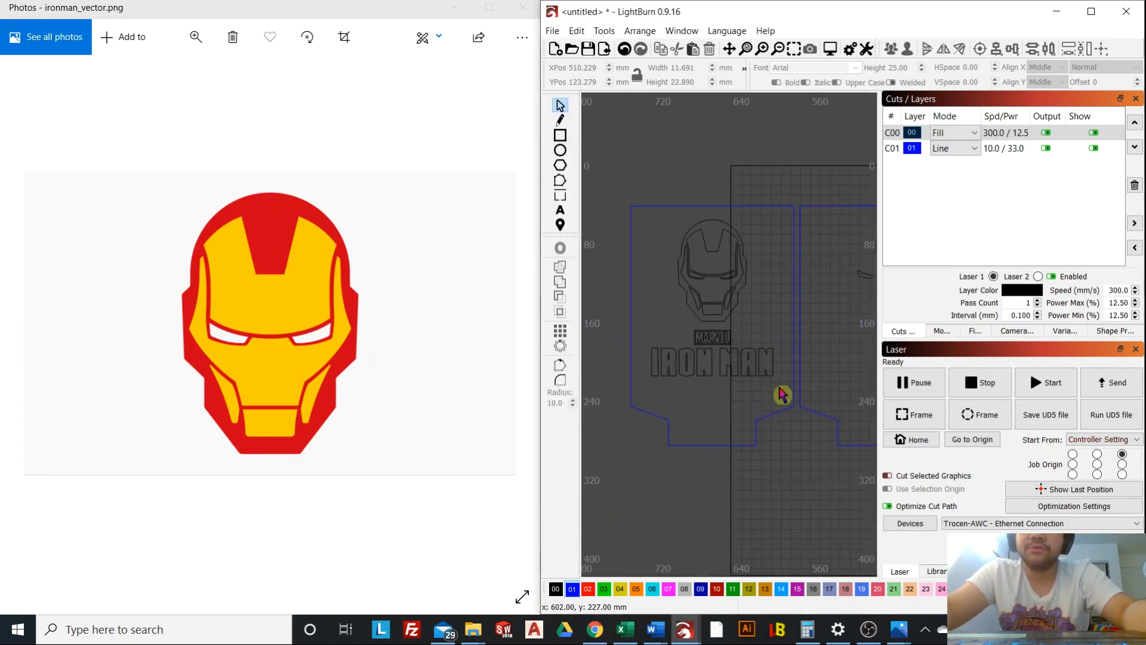
{"action": "left_click", "coordinate": [655, 230]}
{"action": "key", "text": "Delete"}
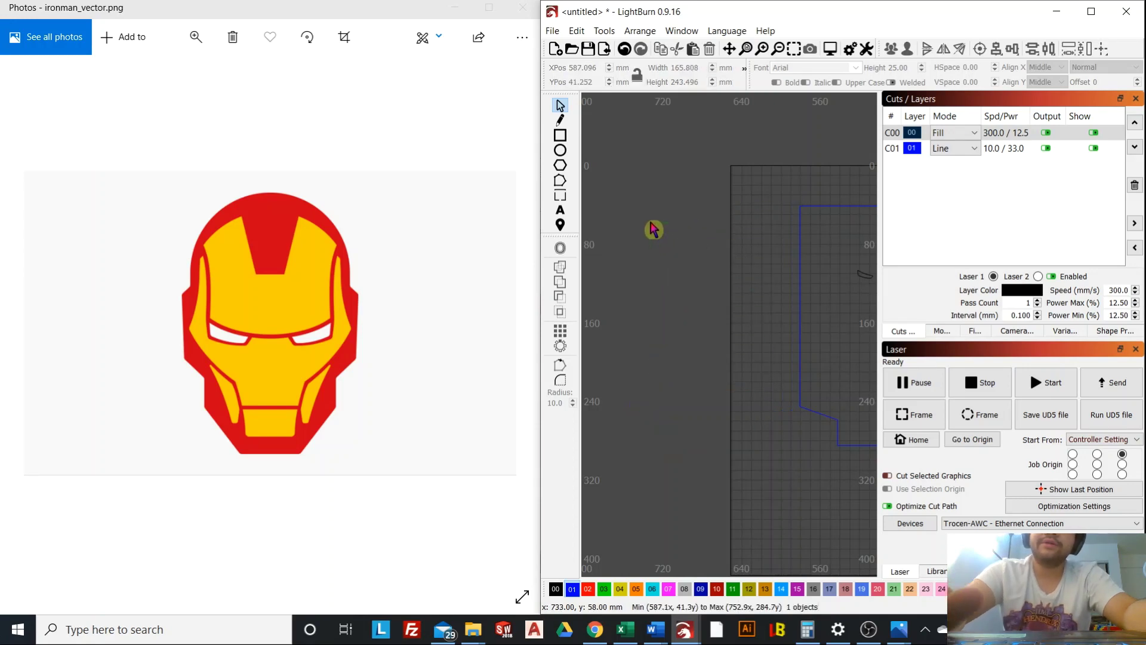
{"action": "key", "text": "ctrl+z"}
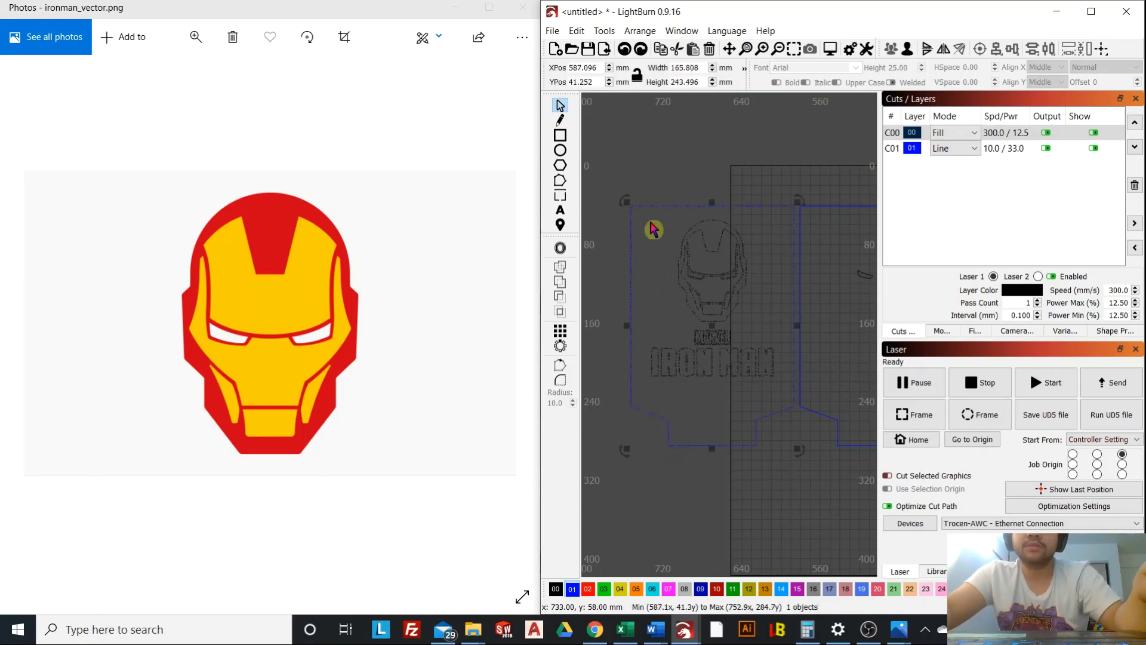
Ungroup the fourth panel to separate its outline from the helmet, Marvel logo and Iron Man lettering.
{"action": "right_click", "coordinate": [703, 315]}
{"action": "left_click", "coordinate": [724, 443]}
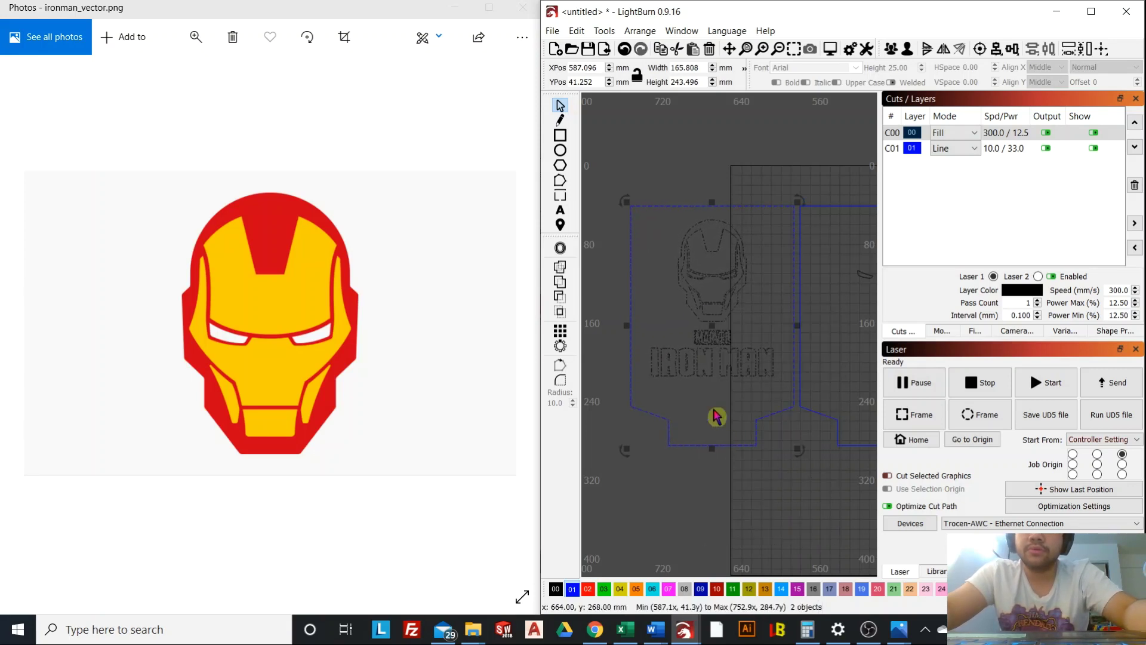
{"action": "right_click", "coordinate": [742, 330]}
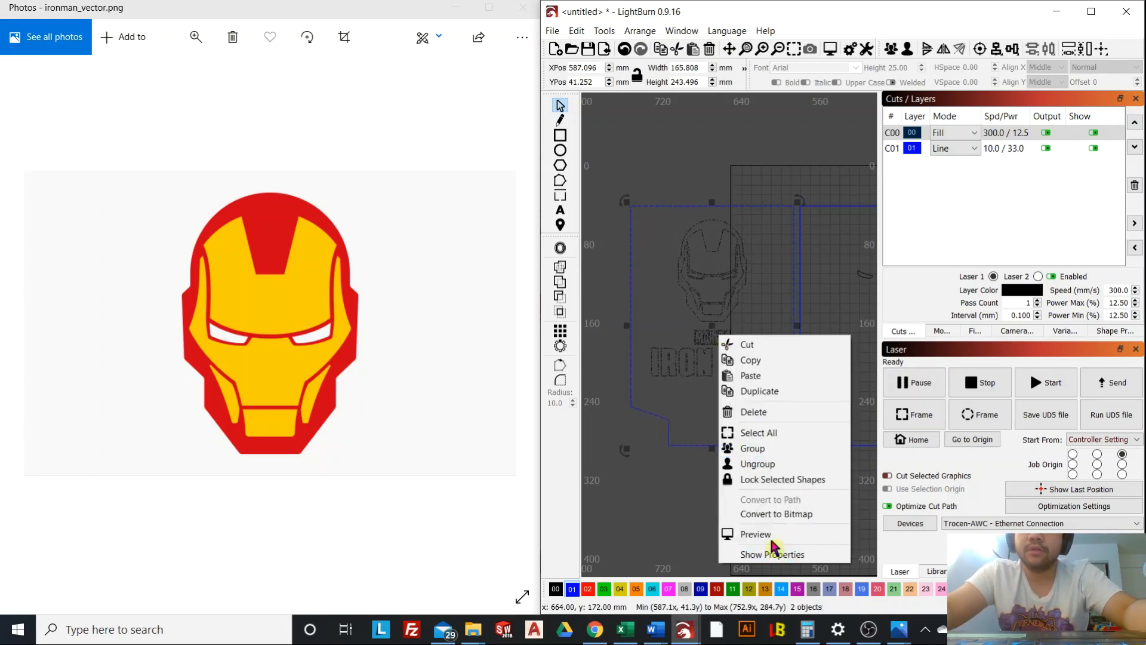
{"action": "left_click", "coordinate": [757, 468]}
{"action": "right_click", "coordinate": [716, 352]}
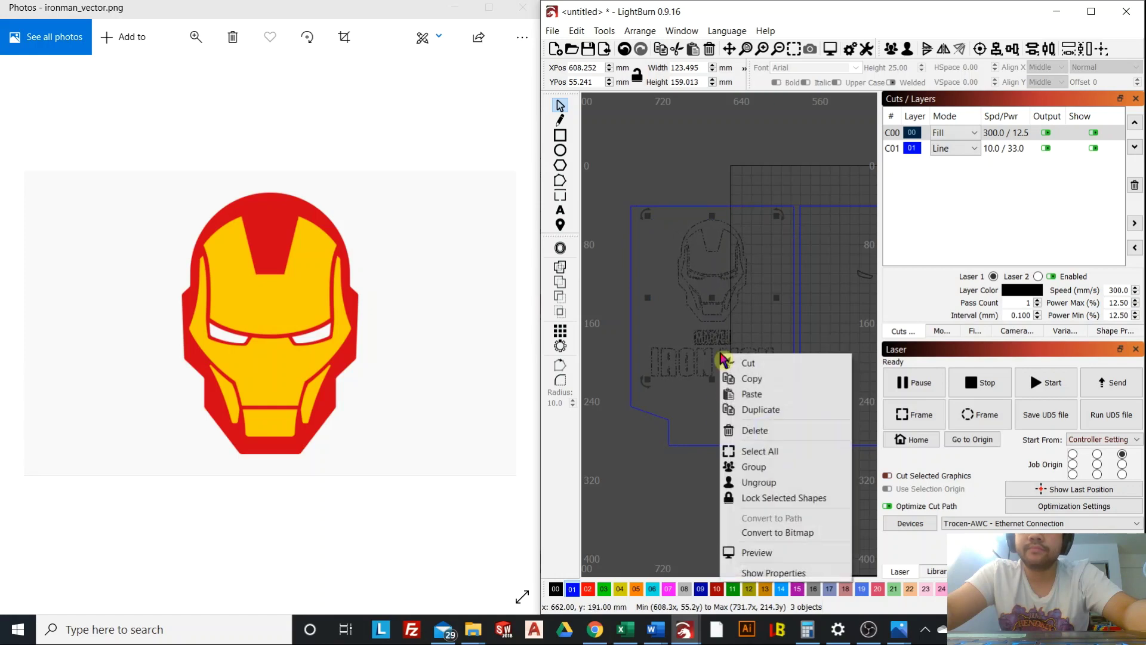
{"action": "left_click", "coordinate": [770, 489]}
Delete the helmet, Marvel logo and Iron Man lettering from the fourth panel, keeping only its tabbed outline.
{"action": "left_click", "coordinate": [717, 316]}
{"action": "left_click", "coordinate": [727, 338]}
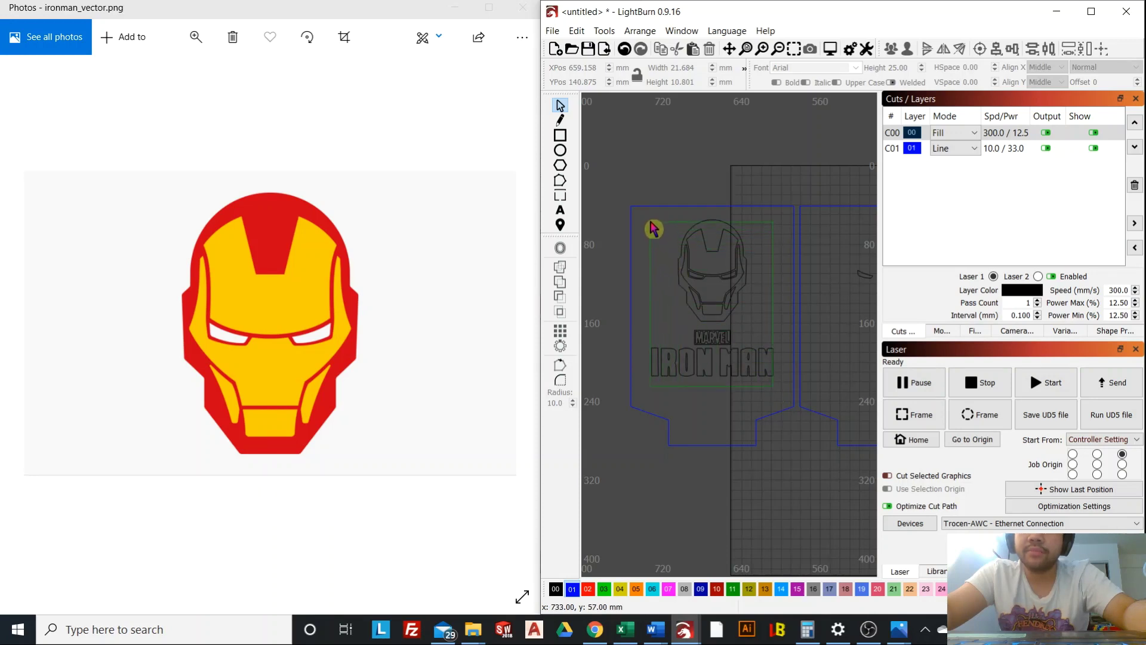
{"action": "left_click_drag", "start_coordinate": [654, 229], "coordinate": [654, 229]}
{"action": "key", "text": "Delete"}
{"action": "scroll", "coordinate": [714, 278], "scroll_direction": "down", "scroll_amount": 2}
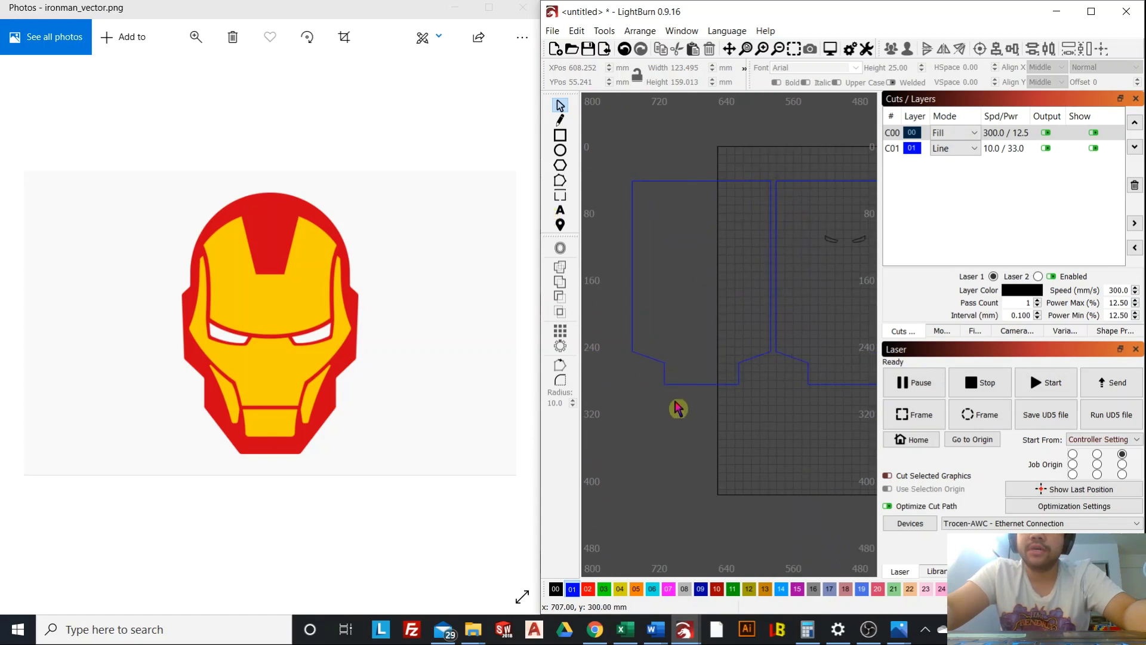
Review all four panels side by side with the LightBurn window maximized, and preview the complete laser job.
{"action": "scroll", "coordinate": [788, 312], "scroll_direction": "down", "scroll_amount": 2}
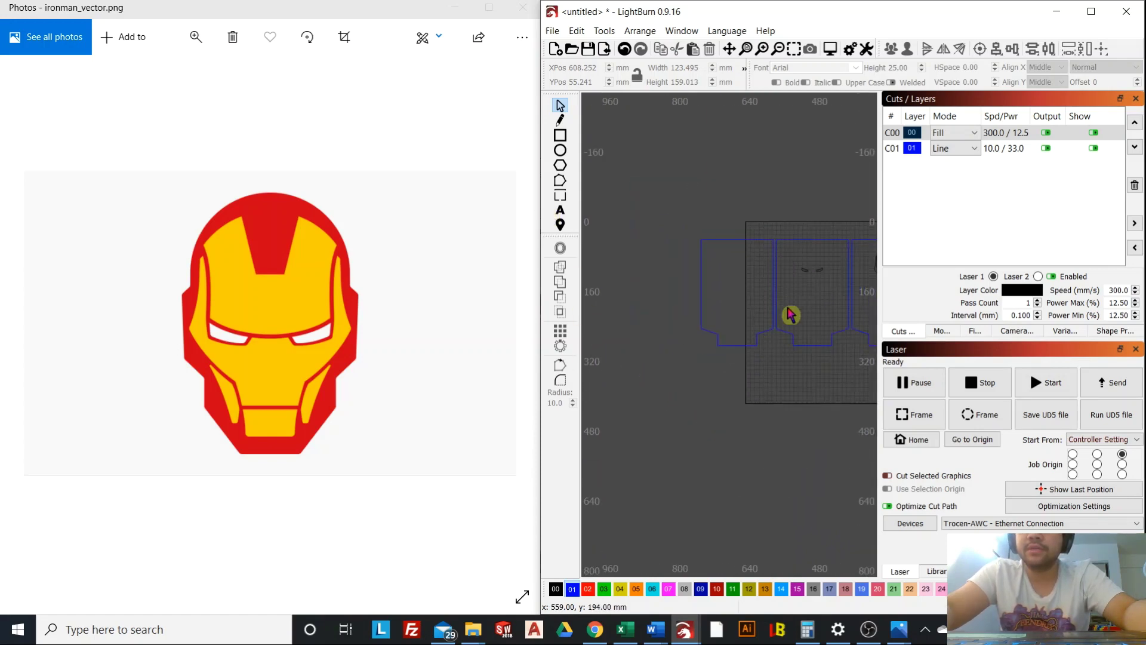
{"action": "scroll", "coordinate": [690, 283], "scroll_direction": "up", "scroll_amount": 1}
{"action": "scroll", "coordinate": [717, 352], "scroll_direction": "up", "scroll_amount": 3}
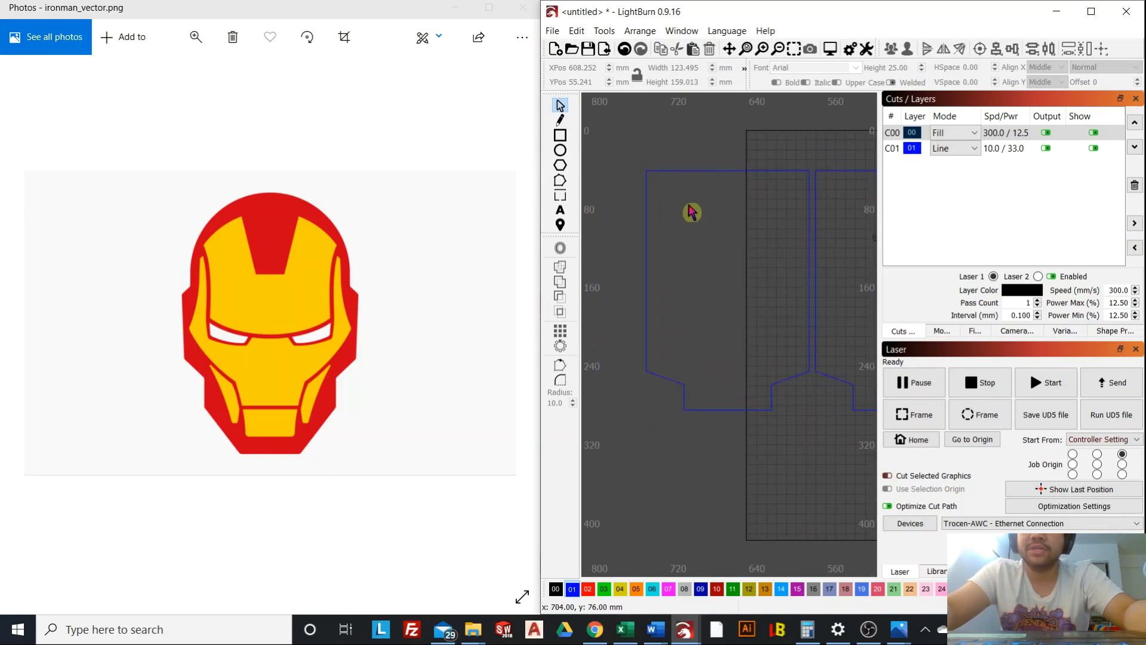
{"action": "scroll", "coordinate": [764, 345], "scroll_direction": "down", "scroll_amount": 4}
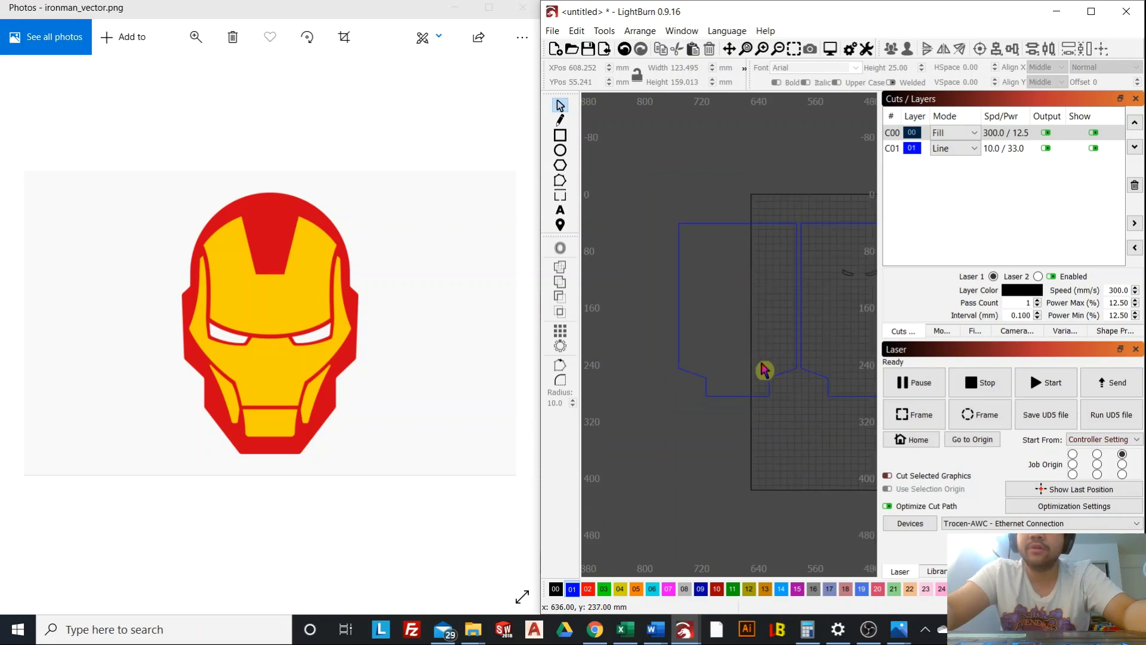
{"action": "scroll", "coordinate": [695, 332], "scroll_direction": "up", "scroll_amount": 4}
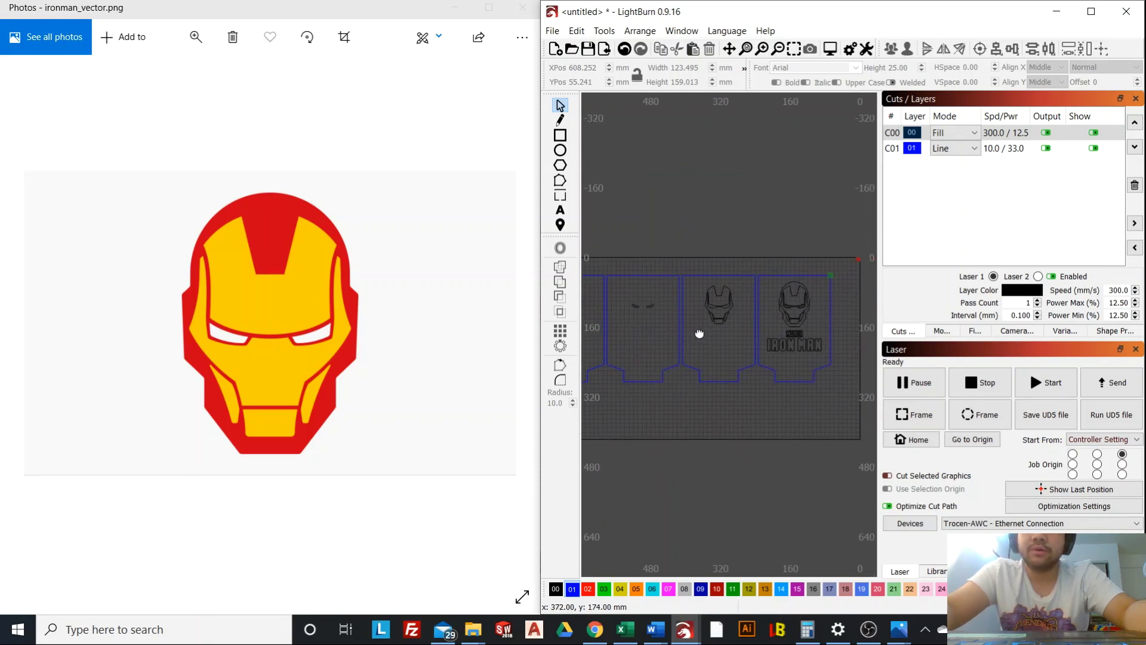
{"action": "scroll", "coordinate": [729, 334], "scroll_direction": "down", "scroll_amount": 4}
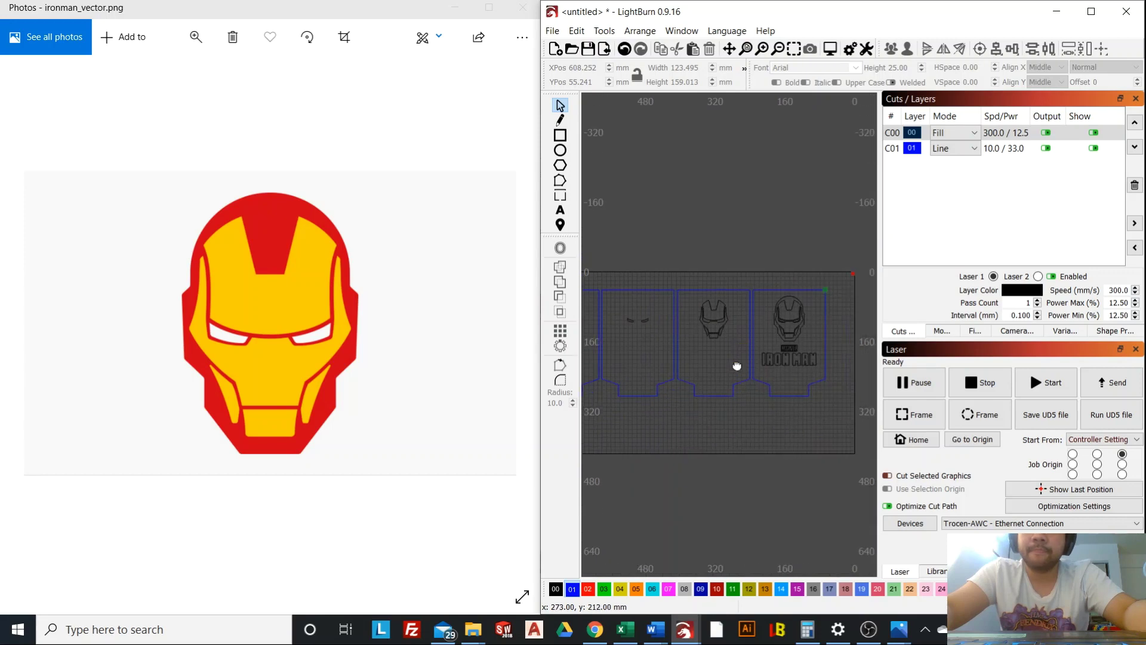
{"action": "left_click", "coordinate": [1088, 18]}
{"action": "scroll", "coordinate": [596, 275], "scroll_direction": "down", "scroll_amount": 3}
{"action": "scroll", "coordinate": [657, 314], "scroll_direction": "up", "scroll_amount": 2}
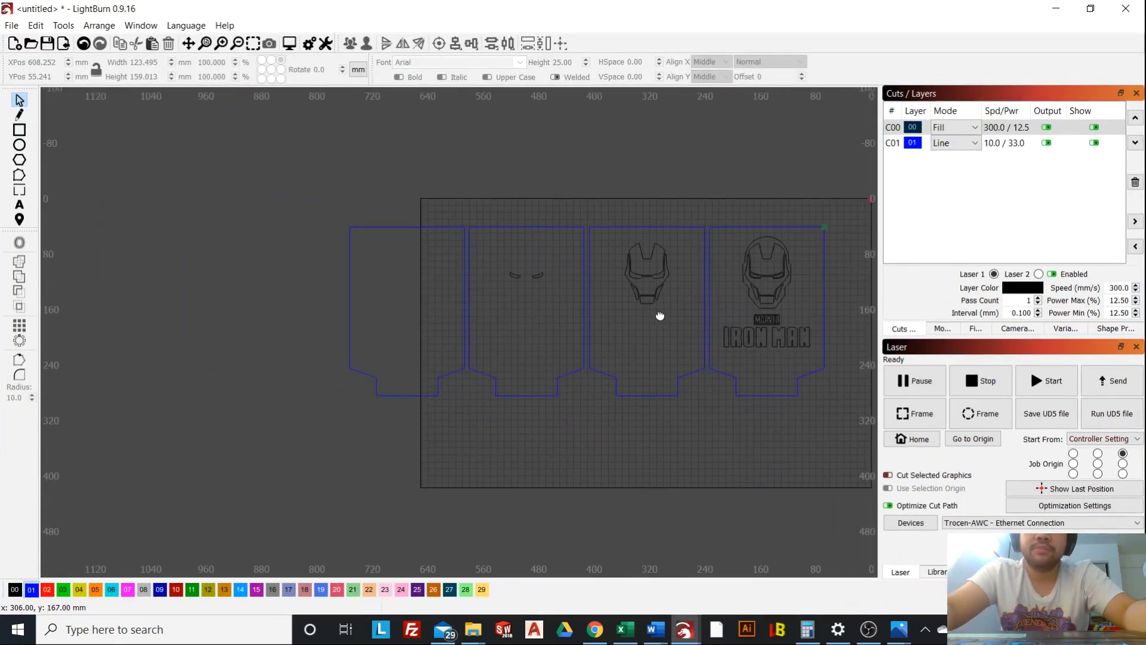
{"action": "scroll", "coordinate": [678, 304], "scroll_direction": "up", "scroll_amount": 1}
{"action": "scroll", "coordinate": [686, 290], "scroll_direction": "down", "scroll_amount": 1}
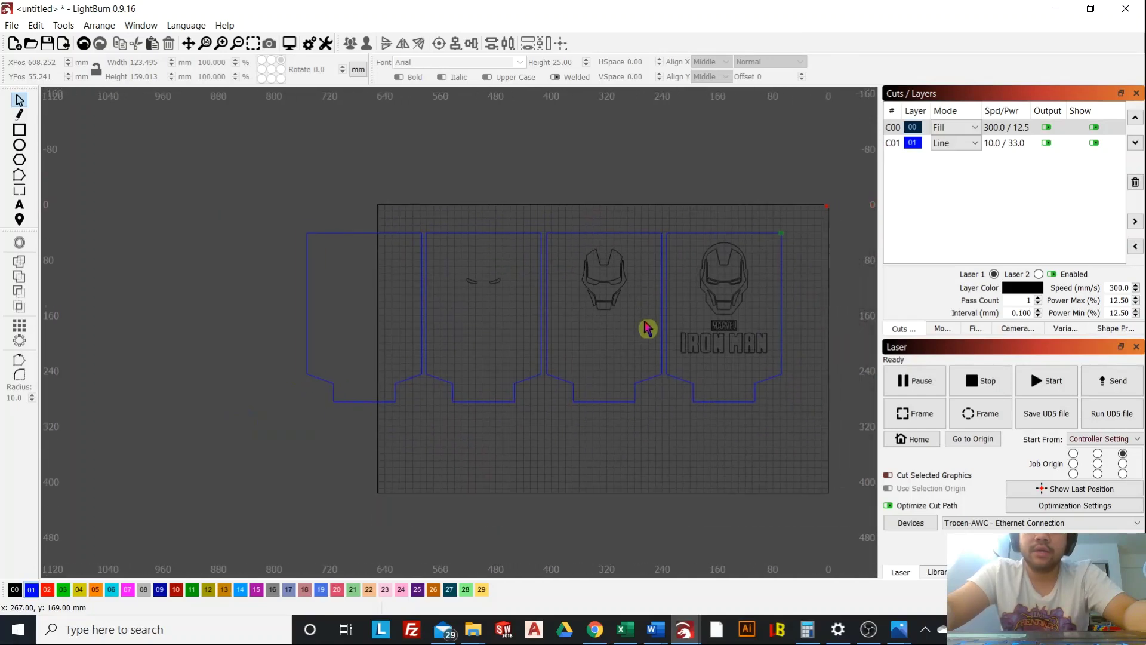
{"action": "key", "text": "alt+p"}
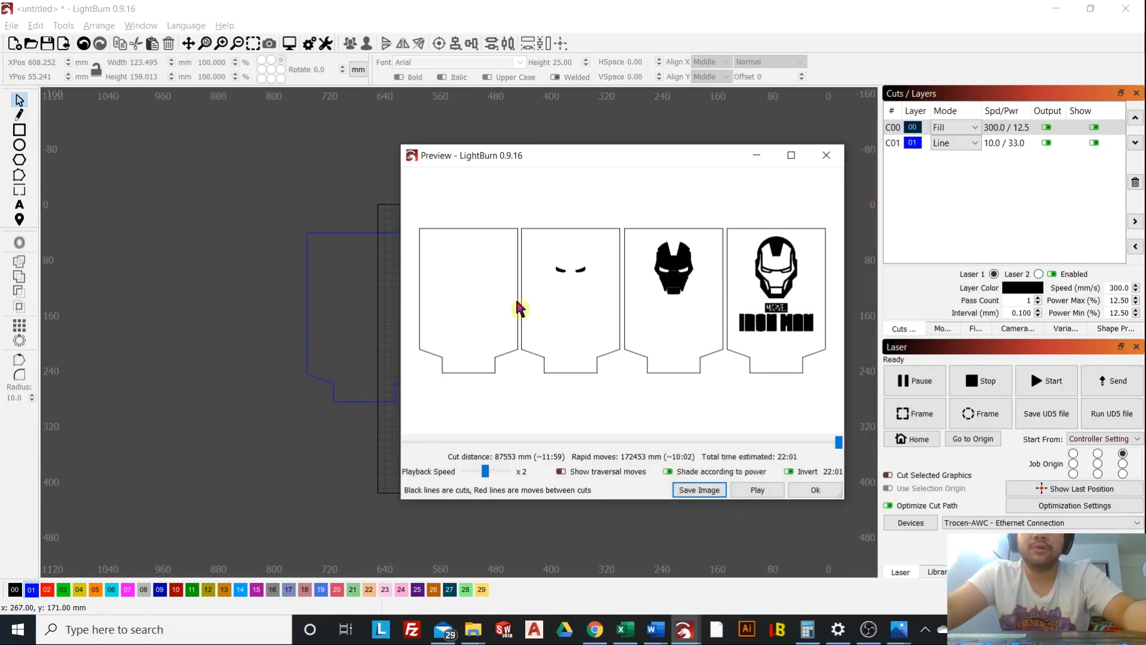
Examine the helmet, faceplate and eye artwork on the panels in the laser job preview, and close it.
{"action": "scroll", "coordinate": [733, 257], "scroll_direction": "up", "scroll_amount": 5}
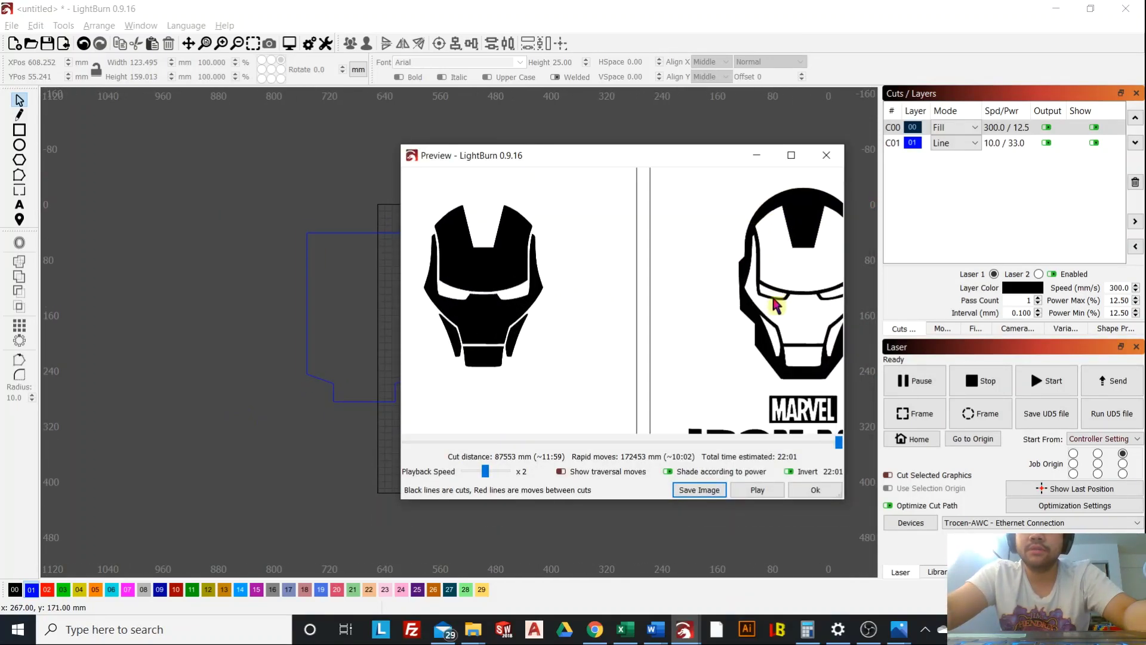
{"action": "scroll", "coordinate": [753, 281], "scroll_direction": "down", "scroll_amount": 5}
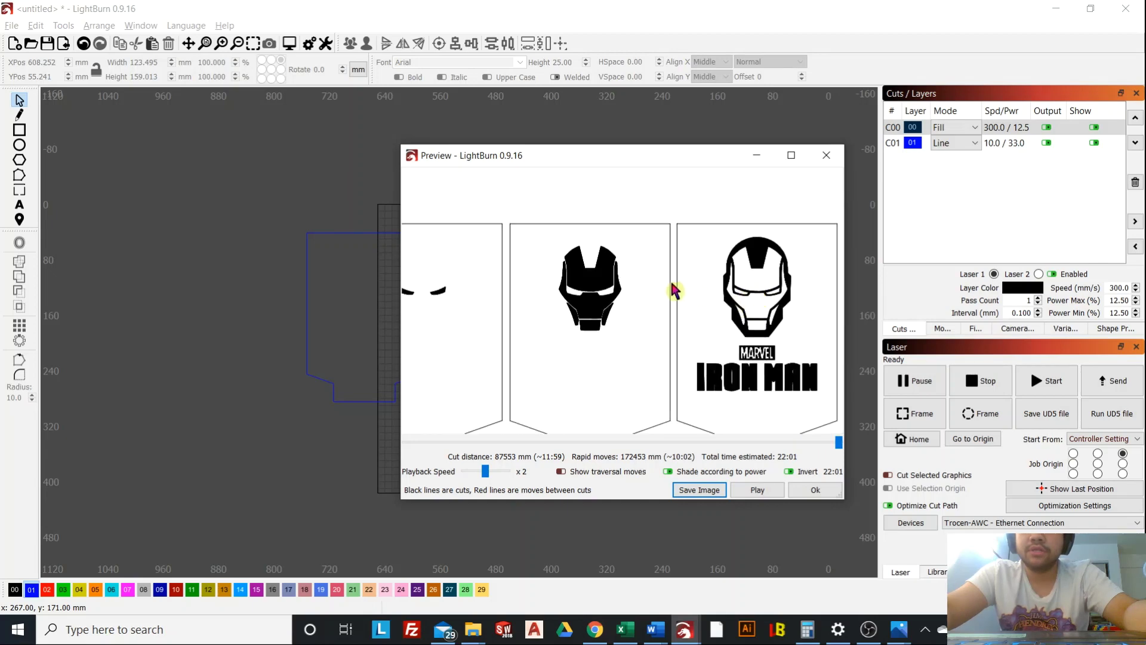
{"action": "left_click_drag", "start_coordinate": [465, 324], "coordinate": [595, 325]}
{"action": "scroll", "coordinate": [716, 292], "scroll_direction": "up", "scroll_amount": 4}
{"action": "scroll", "coordinate": [716, 293], "scroll_direction": "up", "scroll_amount": 1}
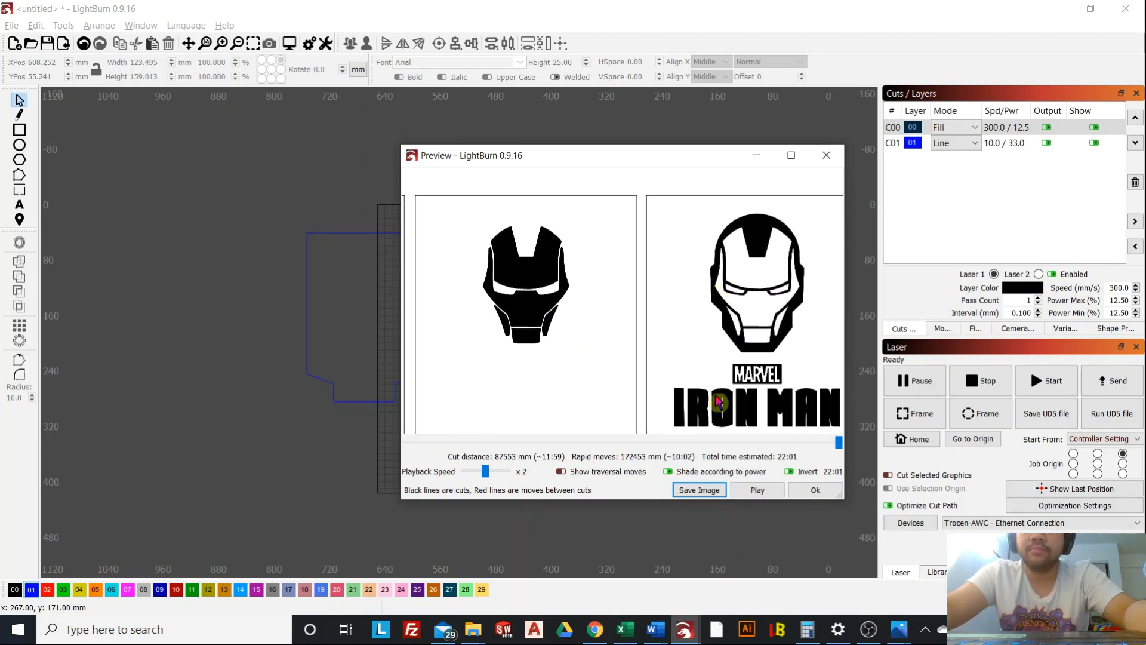
{"action": "left_click", "coordinate": [814, 490]}
Group the first panel's tabbed outline with its full helmet, Marvel logo and Iron Man lettering.
{"action": "scroll", "coordinate": [621, 245], "scroll_direction": "up", "scroll_amount": 4}
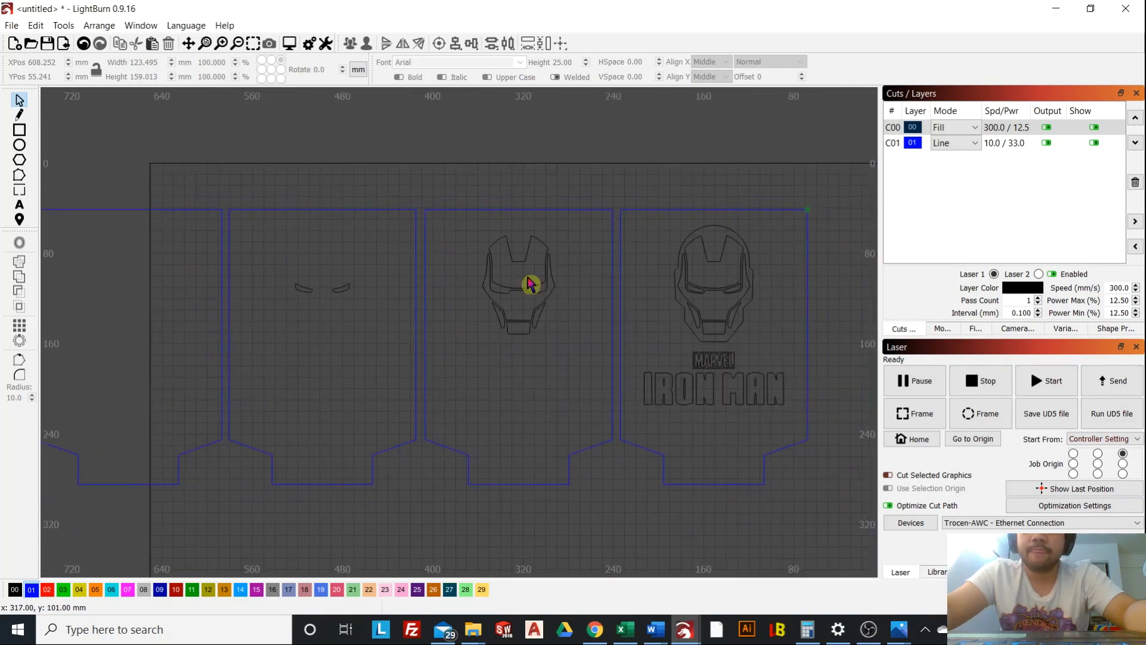
{"action": "scroll", "coordinate": [540, 294], "scroll_direction": "down", "scroll_amount": 3}
{"action": "left_click_drag", "start_coordinate": [751, 459], "coordinate": [656, 267]}
{"action": "left_click_drag", "start_coordinate": [618, 207], "coordinate": [617, 209]}
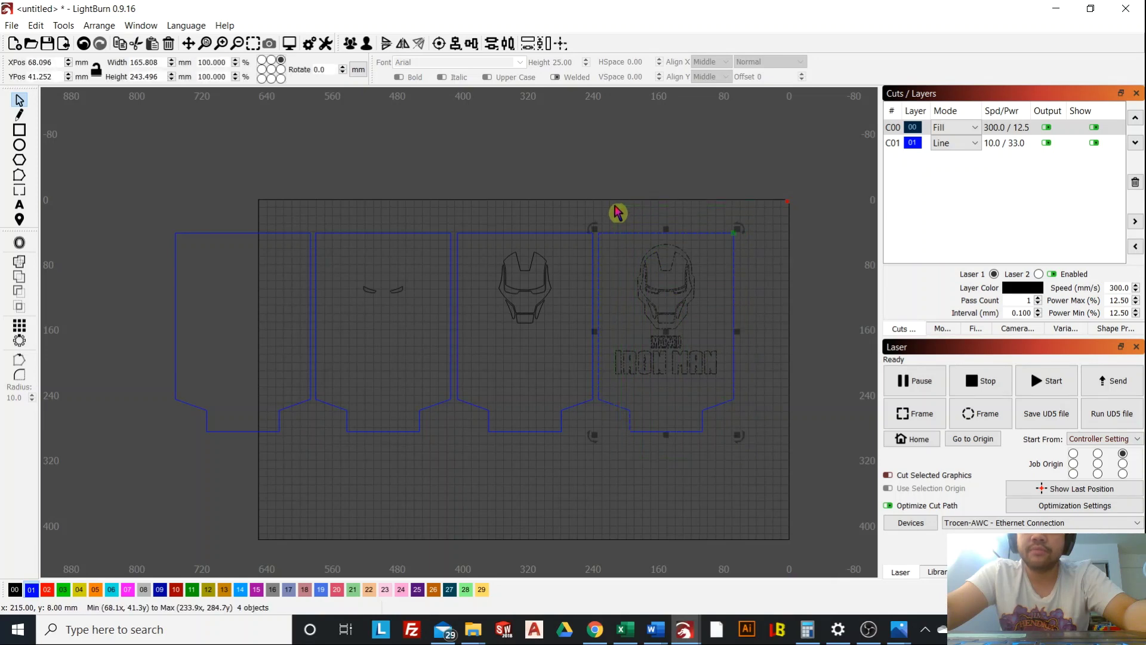
{"action": "right_click", "coordinate": [650, 306]}
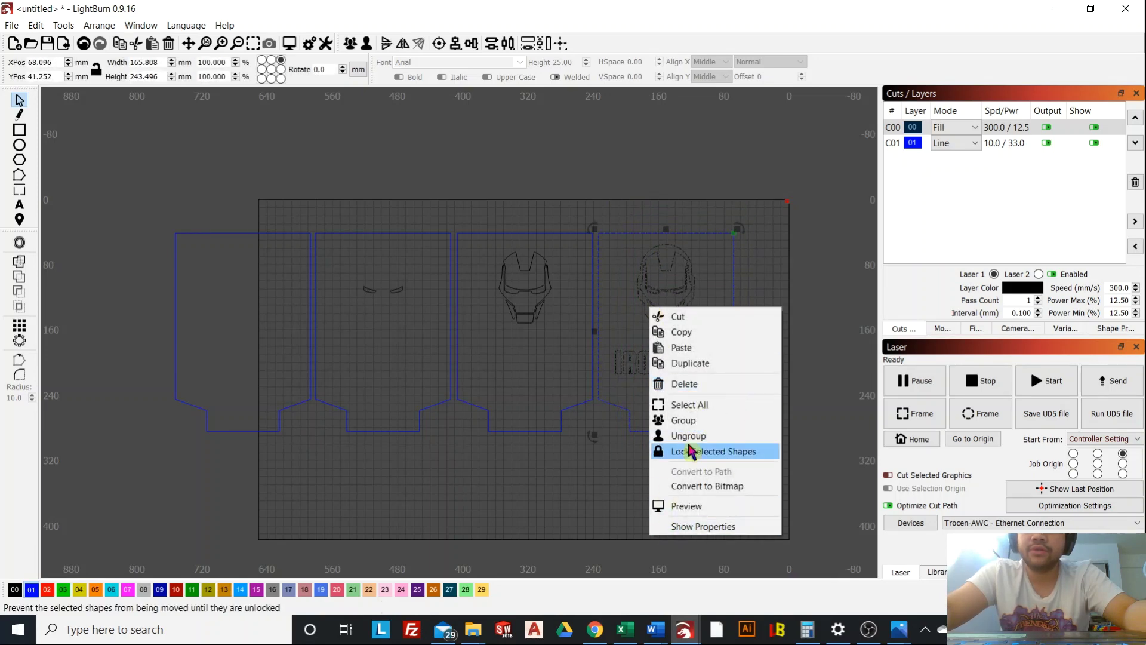
{"action": "left_click", "coordinate": [685, 421]}
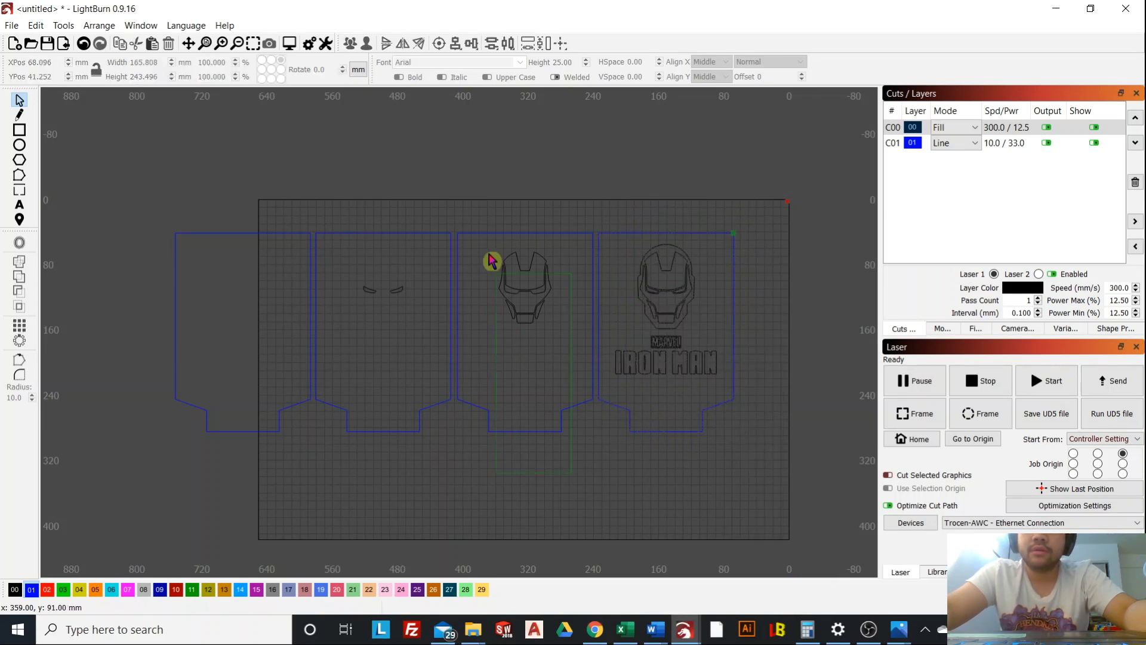
Group the faceplate with its tabbed outline on the second panel, and the eyes with their outline on the third panel.
{"action": "left_click_drag", "start_coordinate": [497, 208], "coordinate": [497, 208]}
{"action": "right_click", "coordinate": [531, 308]}
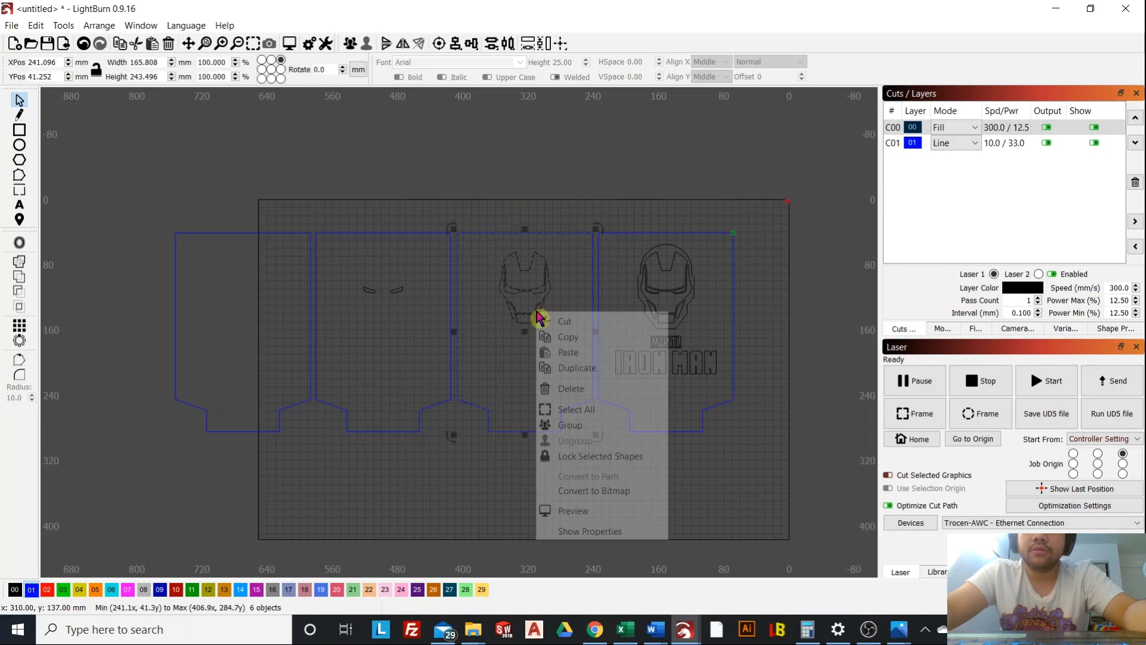
{"action": "left_click", "coordinate": [573, 425]}
{"action": "left_click_drag", "start_coordinate": [358, 245], "coordinate": [382, 332]}
{"action": "right_click", "coordinate": [383, 332]}
{"action": "left_click", "coordinate": [423, 418]}
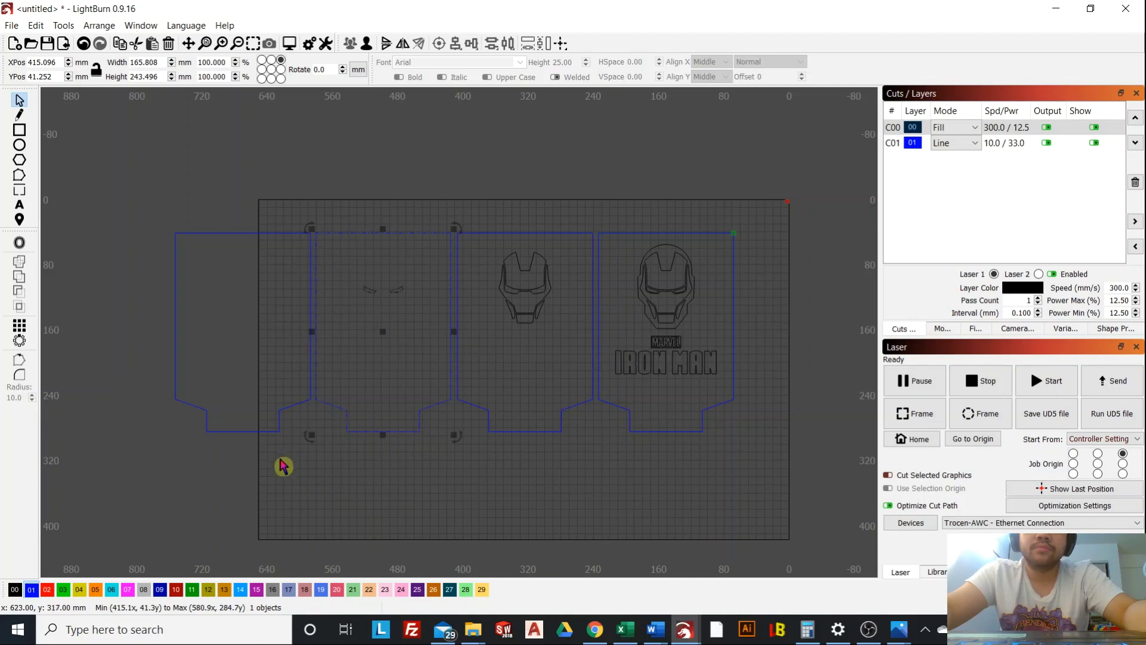
{"action": "left_click", "coordinate": [208, 361]}
{"action": "right_click", "coordinate": [252, 345]}
{"action": "left_click", "coordinate": [531, 514]}
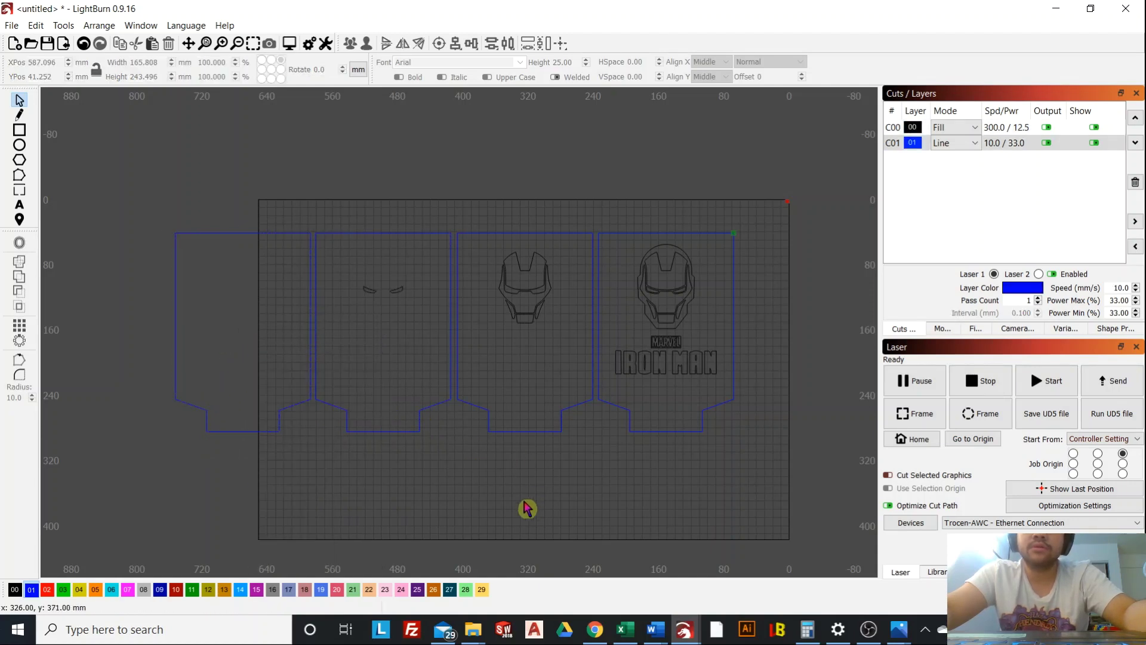
Stack all four panels by aligning their vertical and horizontal centres, and preview the combined job.
{"action": "left_click_drag", "start_coordinate": [618, 323], "coordinate": [172, 190]}
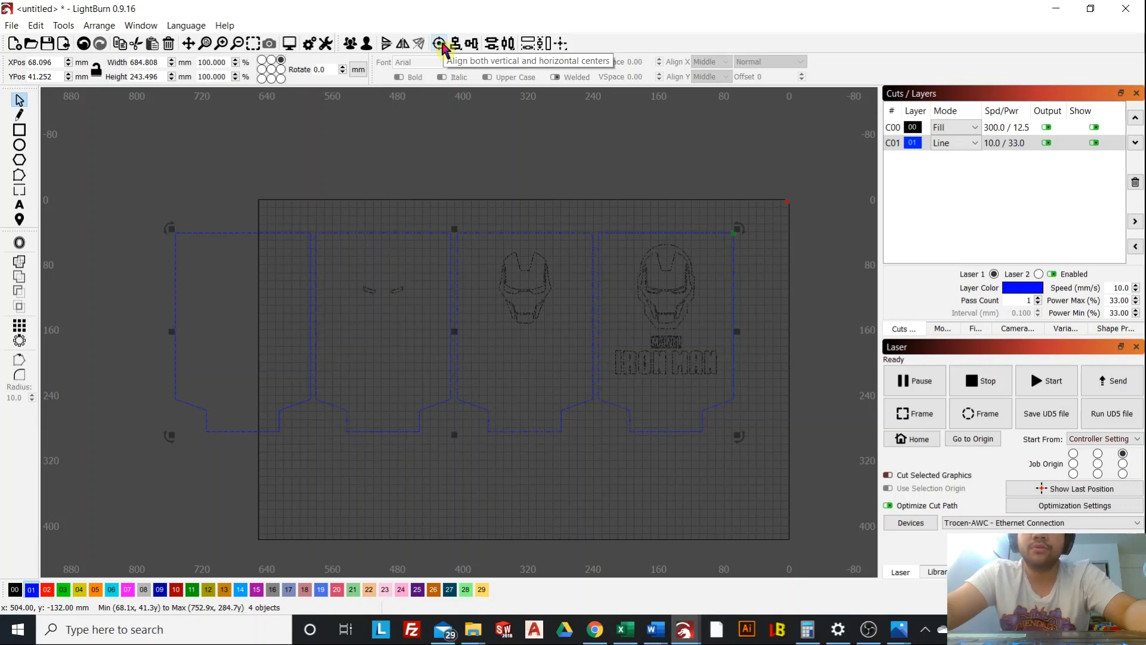
{"action": "left_click", "coordinate": [440, 43]}
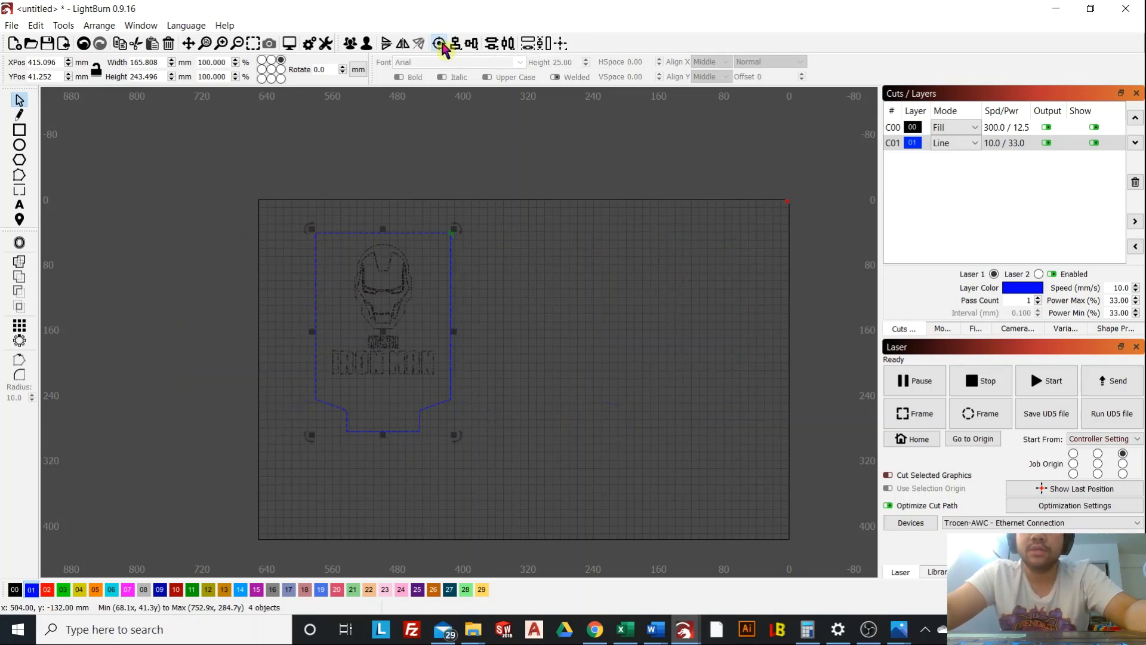
{"action": "left_click", "coordinate": [404, 321]}
{"action": "scroll", "coordinate": [389, 305], "scroll_direction": "up", "scroll_amount": 3}
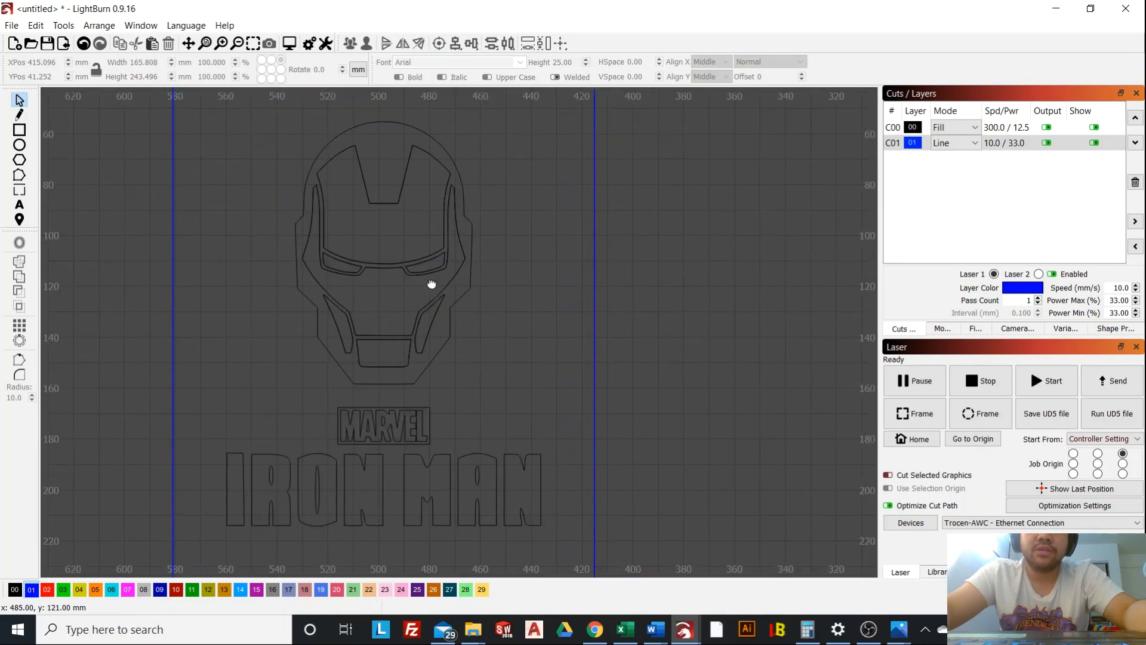
{"action": "key", "text": "alt+p"}
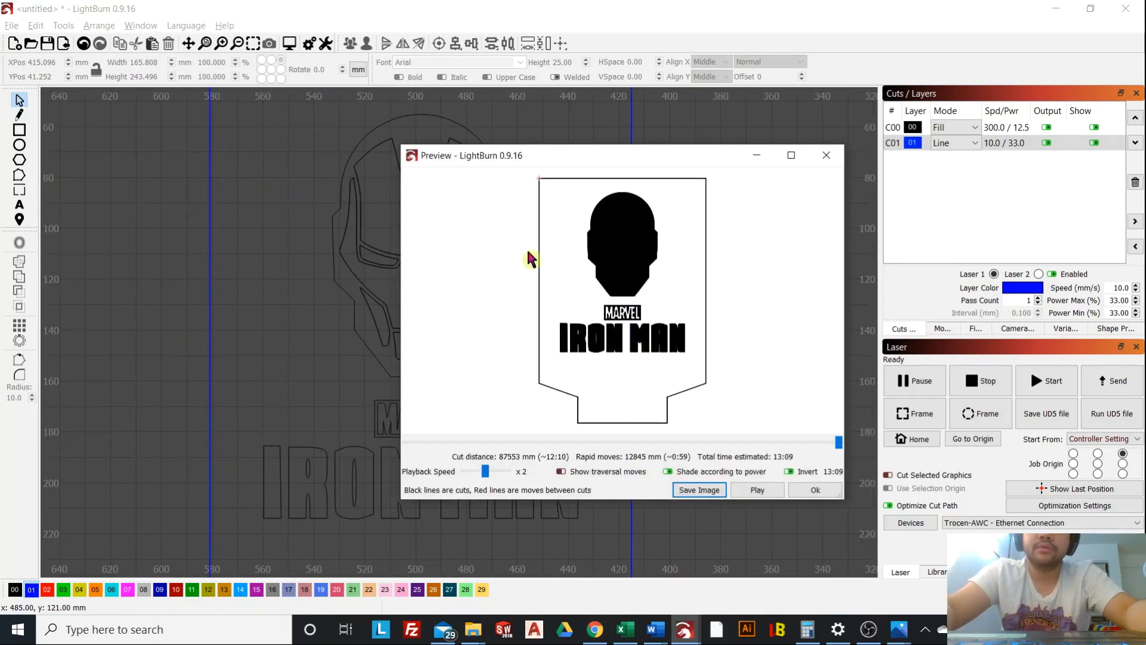
{"action": "scroll", "coordinate": [615, 263], "scroll_direction": "up", "scroll_amount": 2}
{"action": "scroll", "coordinate": [622, 329], "scroll_direction": "down", "scroll_amount": 4}
{"action": "left_click", "coordinate": [811, 494]}
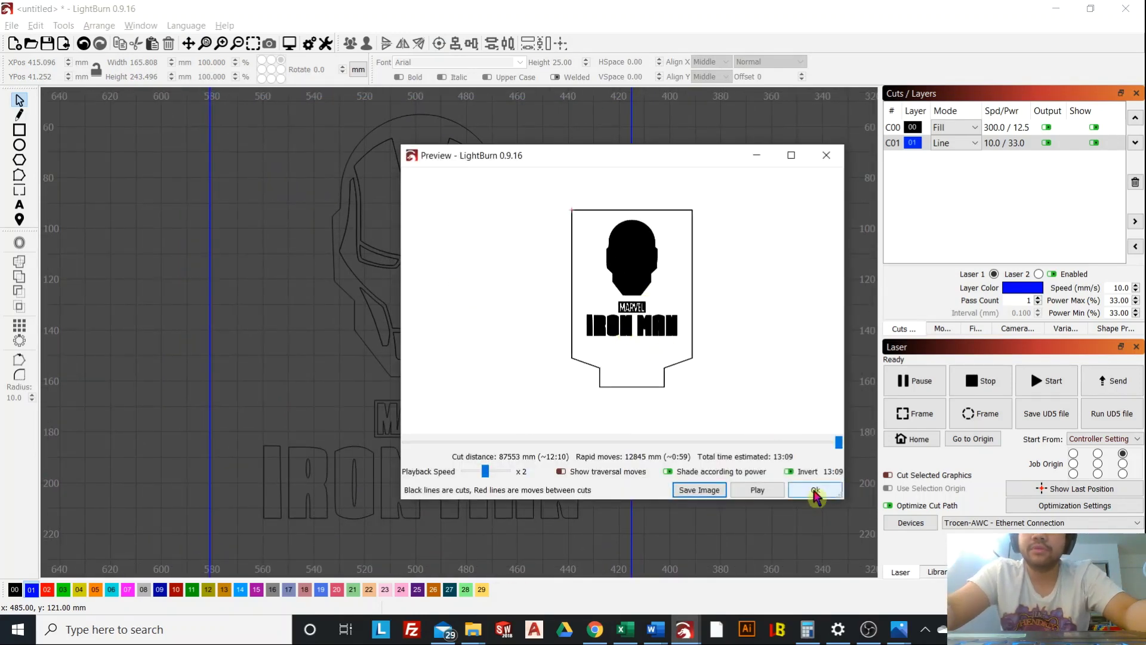
Examine how the helmet, Marvel logo and Iron Man lettering line up on the stacked panels.
{"action": "scroll", "coordinate": [412, 289], "scroll_direction": "up", "scroll_amount": 3}
{"action": "scroll", "coordinate": [558, 281], "scroll_direction": "up", "scroll_amount": 5}
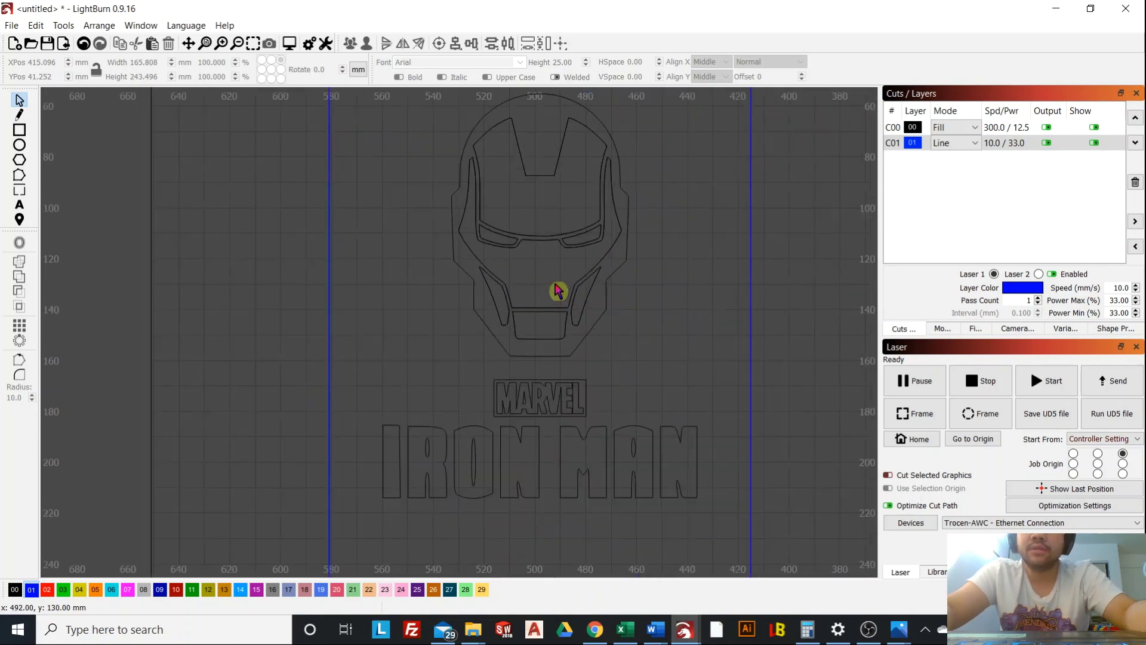
{"action": "scroll", "coordinate": [570, 209], "scroll_direction": "down", "scroll_amount": 3}
{"action": "scroll", "coordinate": [561, 238], "scroll_direction": "up", "scroll_amount": 2}
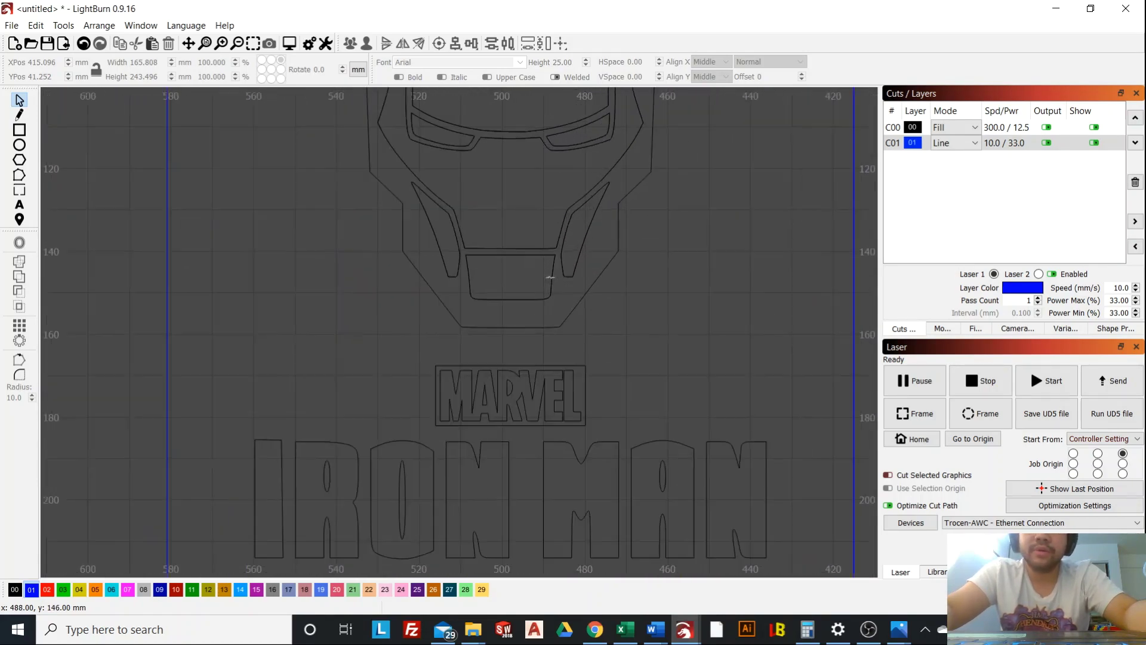
{"action": "scroll", "coordinate": [555, 422], "scroll_direction": "down", "scroll_amount": 1}
{"action": "scroll", "coordinate": [544, 351], "scroll_direction": "up", "scroll_amount": 2}
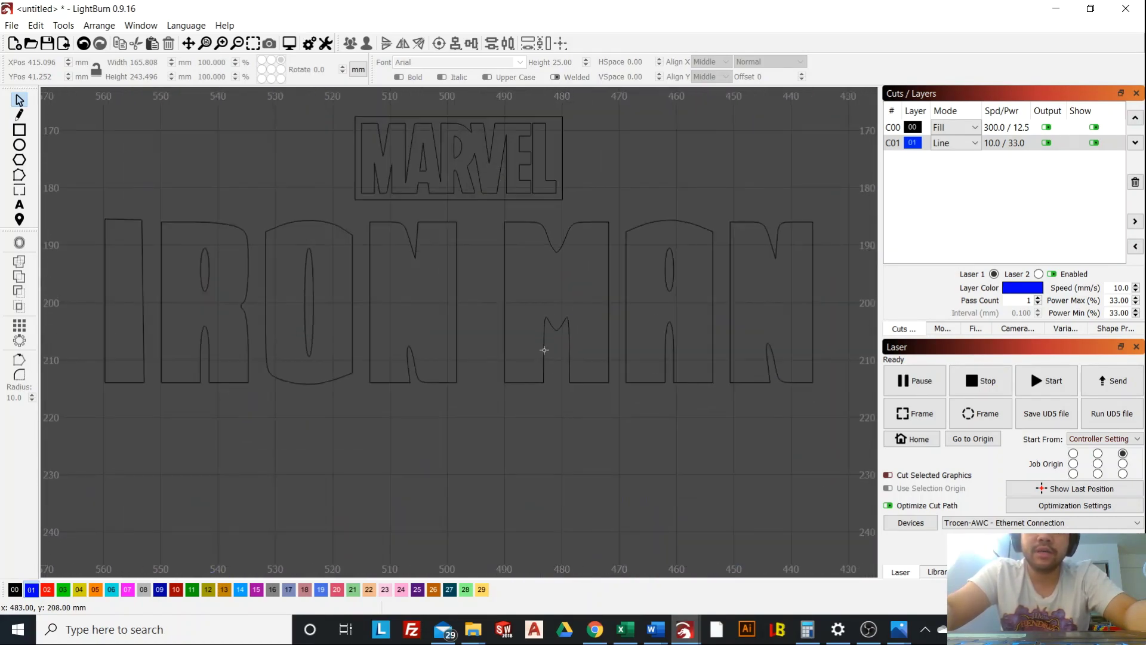
{"action": "scroll", "coordinate": [389, 417], "scroll_direction": "down", "scroll_amount": 1}
{"action": "scroll", "coordinate": [430, 378], "scroll_direction": "up", "scroll_amount": 3}
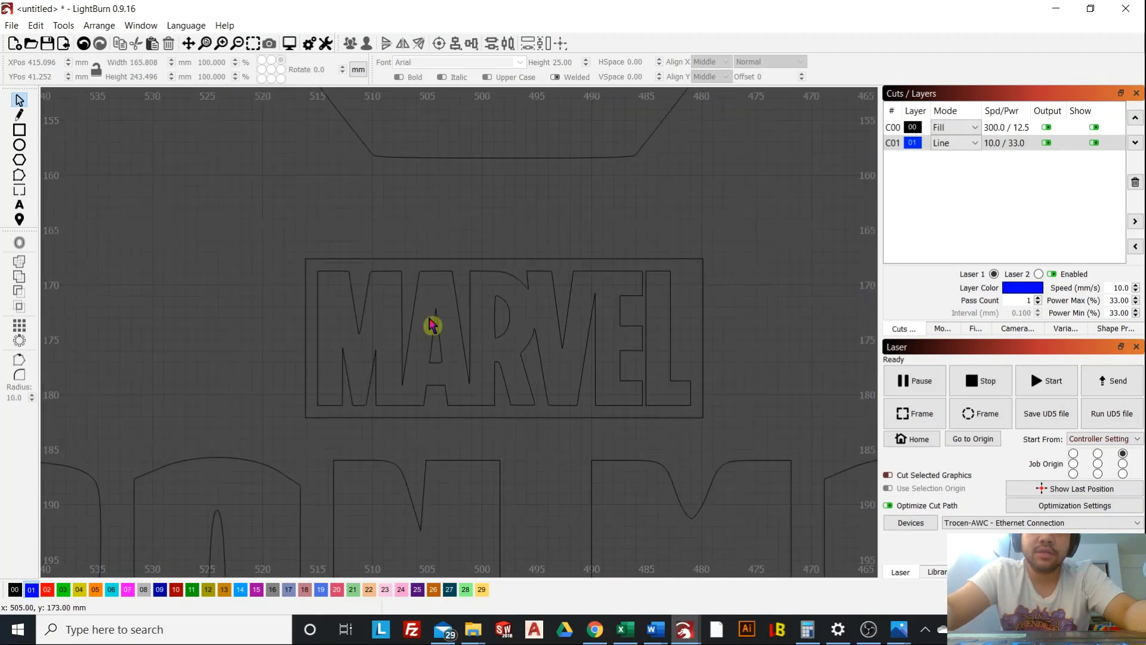
{"action": "scroll", "coordinate": [435, 325], "scroll_direction": "down", "scroll_amount": 2}
{"action": "left_click_drag", "start_coordinate": [447, 307], "coordinate": [489, 281]}
{"action": "scroll", "coordinate": [477, 358], "scroll_direction": "down", "scroll_amount": 2}
{"action": "scroll", "coordinate": [504, 297], "scroll_direction": "up", "scroll_amount": 2}
{"action": "scroll", "coordinate": [451, 315], "scroll_direction": "up", "scroll_amount": 3}
{"action": "scroll", "coordinate": [494, 281], "scroll_direction": "down", "scroll_amount": 5}
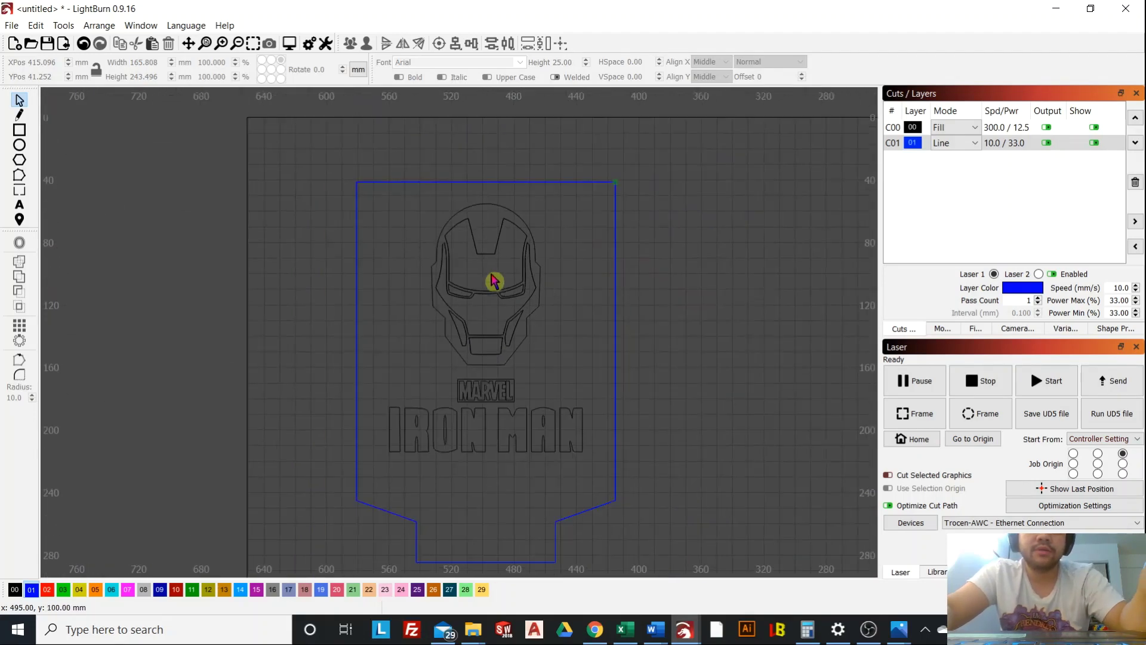
Undo the centre alignment, and reposition the row of four panels to about X -11 mm, Y 65 mm across the work area.
{"action": "key", "text": "ctrl+a"}
{"action": "scroll", "coordinate": [495, 280], "scroll_direction": "down", "scroll_amount": 4}
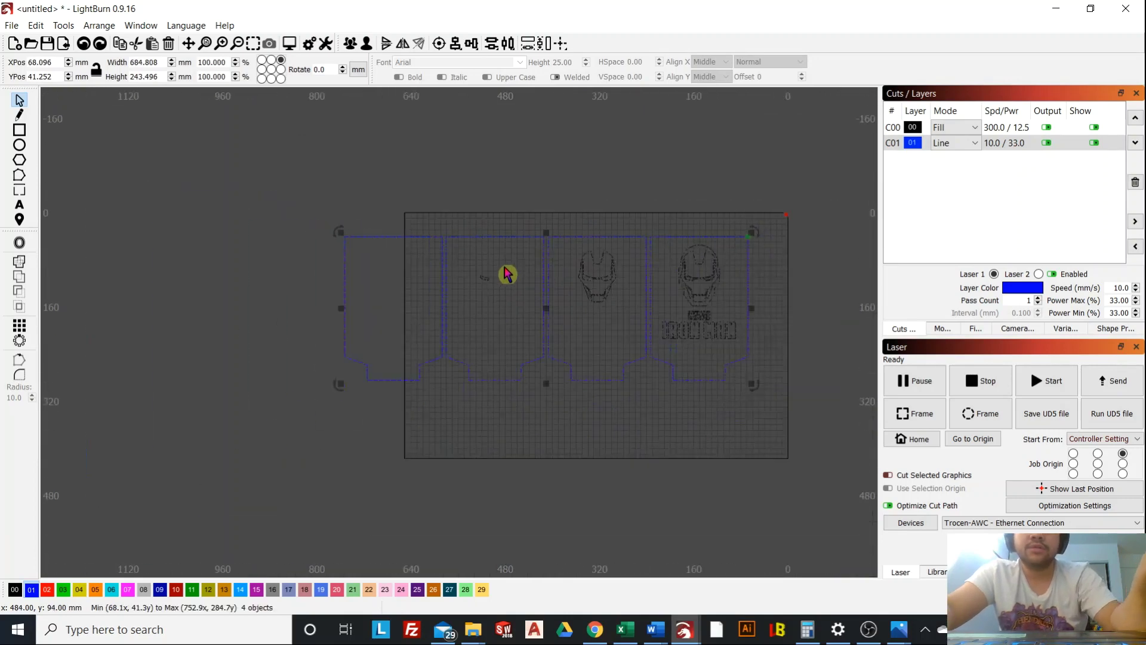
{"action": "scroll", "coordinate": [507, 275], "scroll_direction": "down", "scroll_amount": 2}
{"action": "left_click", "coordinate": [391, 199]}
{"action": "left_click_drag", "start_coordinate": [561, 362], "coordinate": [701, 413]}
{"action": "left_click_drag", "start_coordinate": [535, 298], "coordinate": [570, 313]}
{"action": "left_click", "coordinate": [591, 235]}
{"action": "scroll", "coordinate": [614, 290], "scroll_direction": "up", "scroll_amount": 3}
{"action": "scroll", "coordinate": [615, 290], "scroll_direction": "up", "scroll_amount": 1}
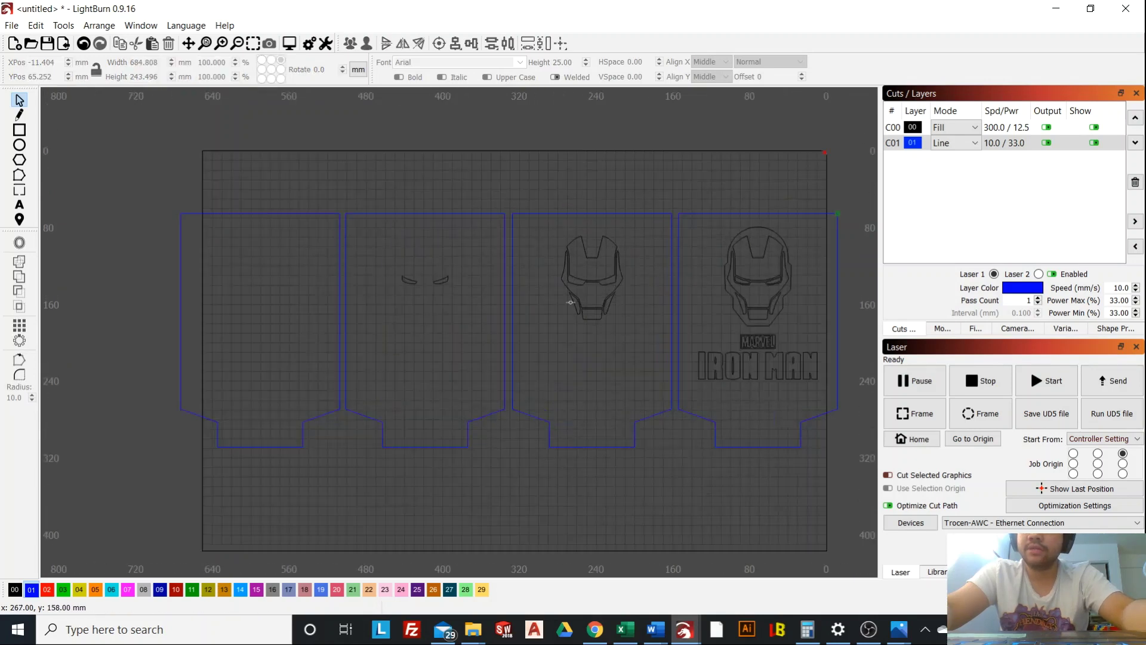
{"action": "left_click_drag", "start_coordinate": [663, 272], "coordinate": [629, 281]}
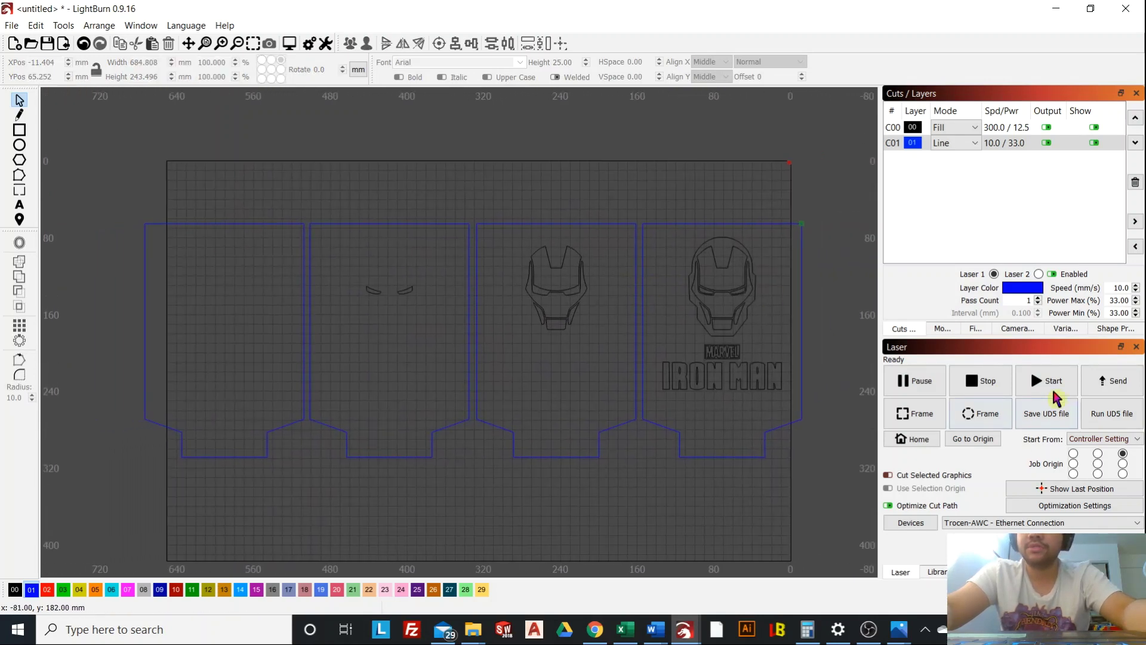
Review the cut settings of fill layer C00, including speed, power, line interval, scan angle and shape fill order.
{"action": "double_click", "coordinate": [1000, 129]}
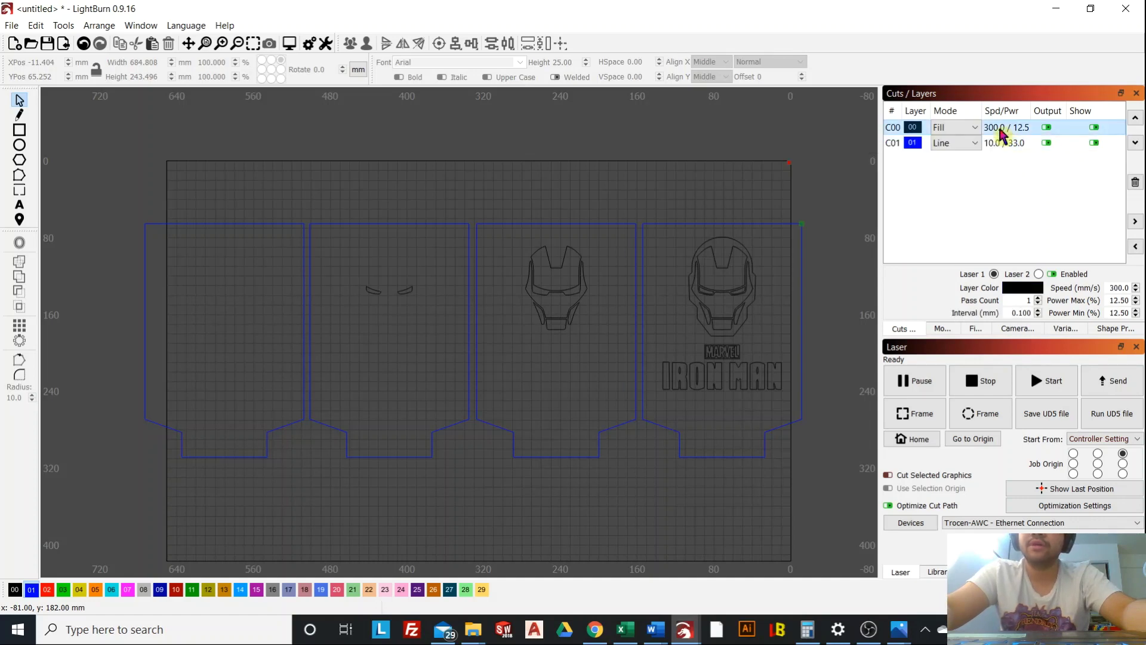
{"action": "left_click_drag", "start_coordinate": [553, 101], "coordinate": [519, 84]}
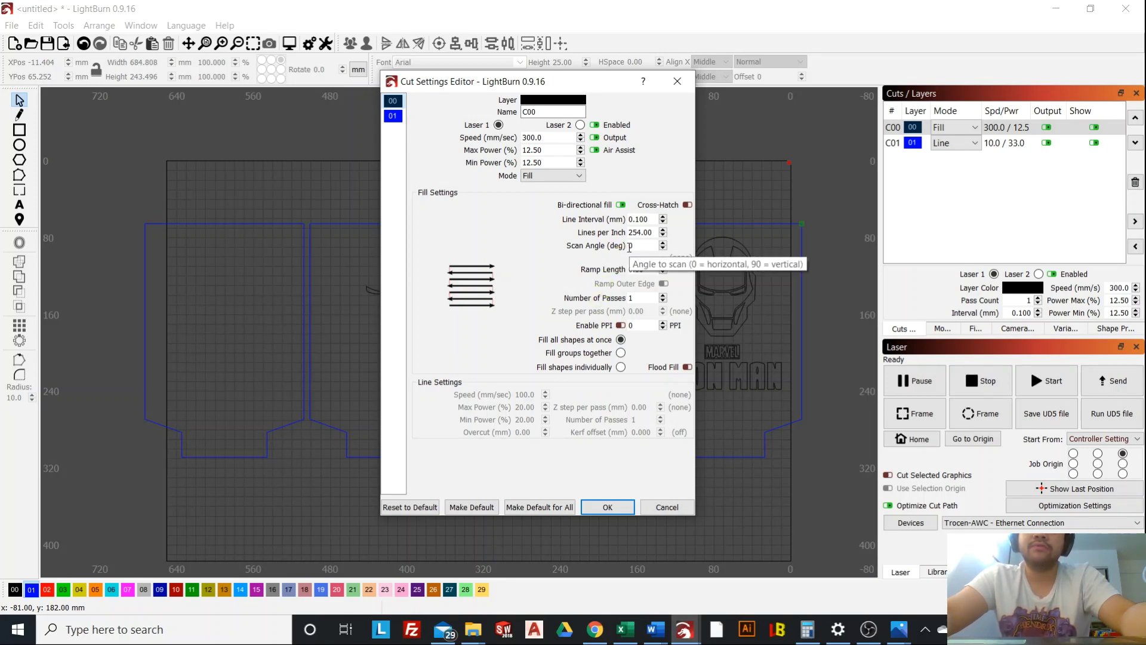
{"action": "left_click_drag", "start_coordinate": [582, 84], "coordinate": [539, 70]}
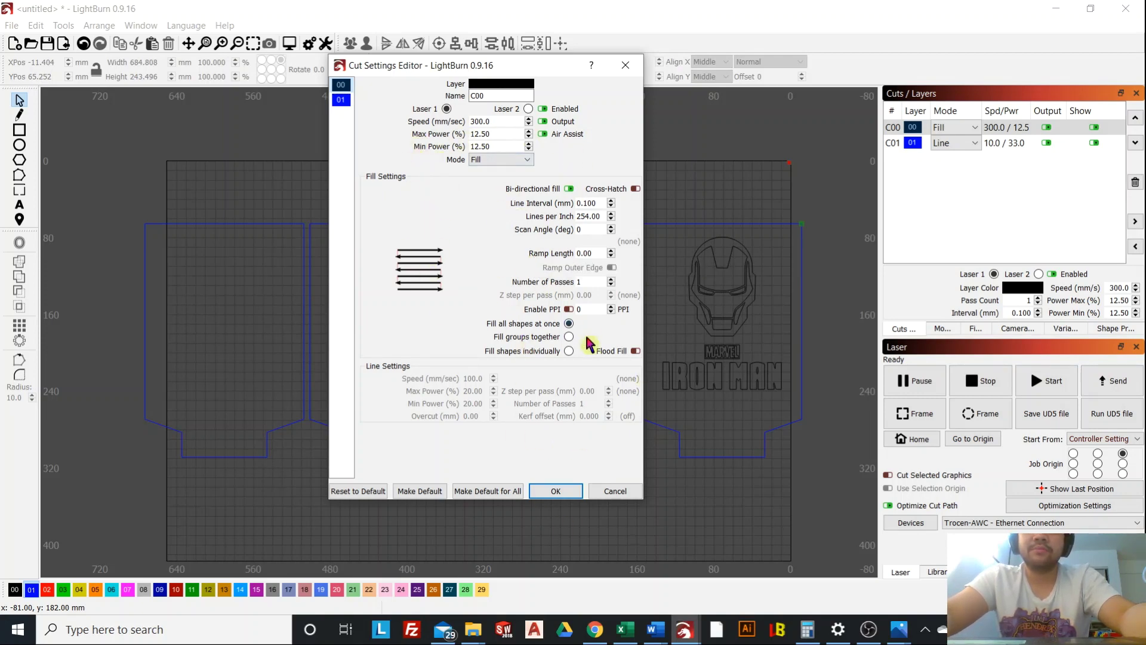
{"action": "left_click", "coordinate": [553, 492]}
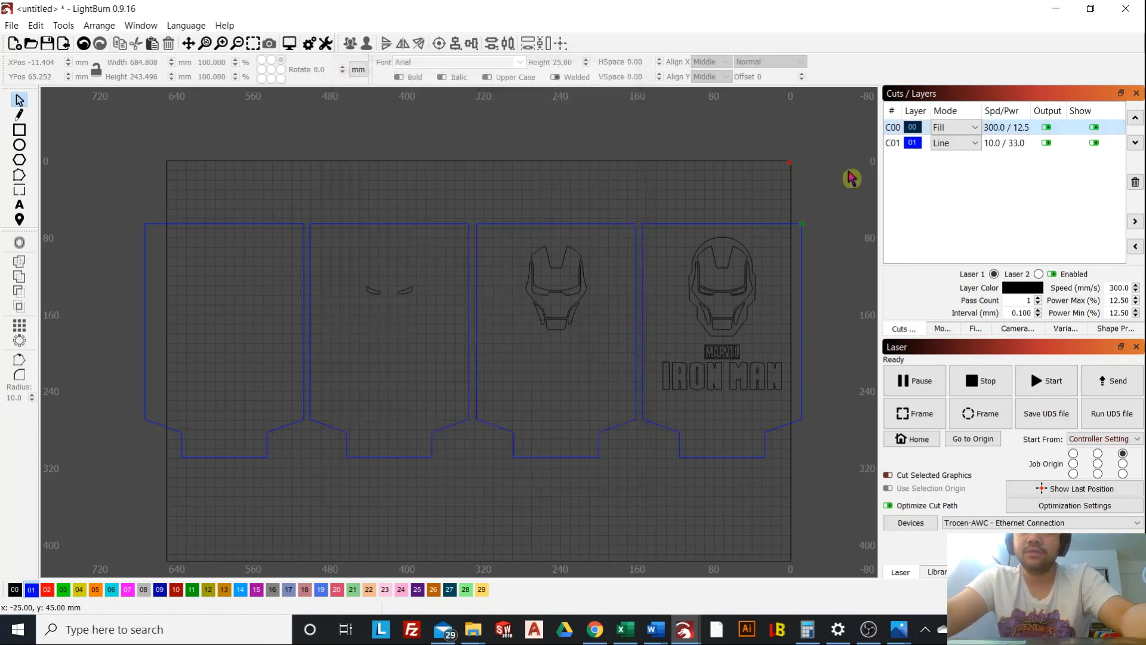
Review the cut settings of line layer C01, including its speed and maximum power.
{"action": "double_click", "coordinate": [1004, 143]}
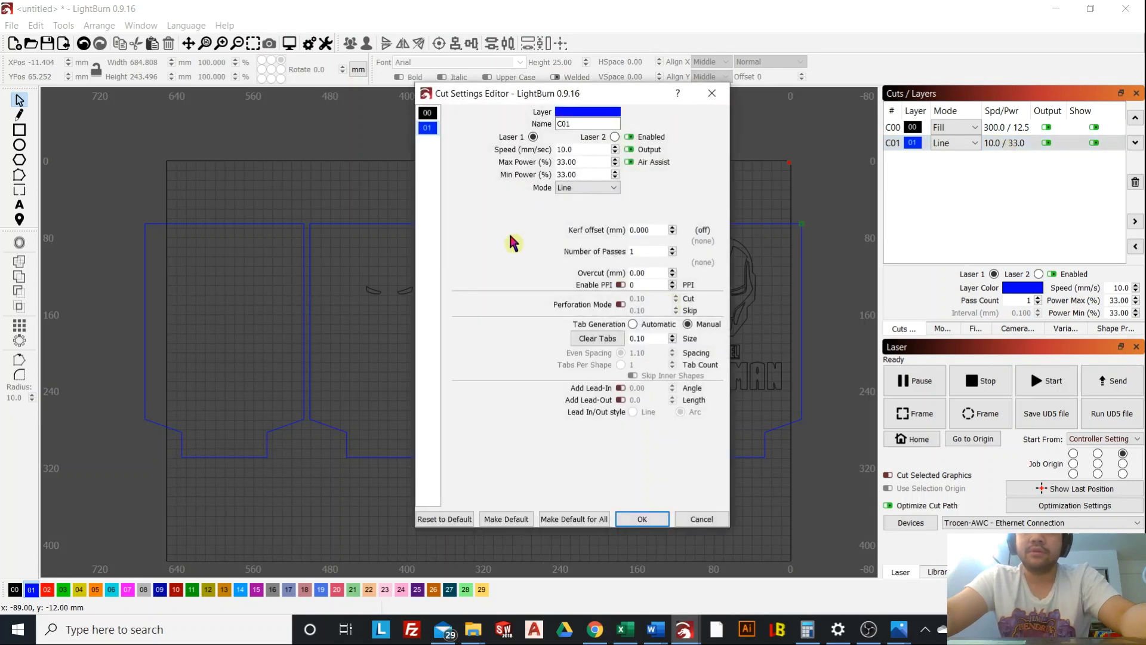
{"action": "left_click_drag", "start_coordinate": [536, 104], "coordinate": [611, 61]}
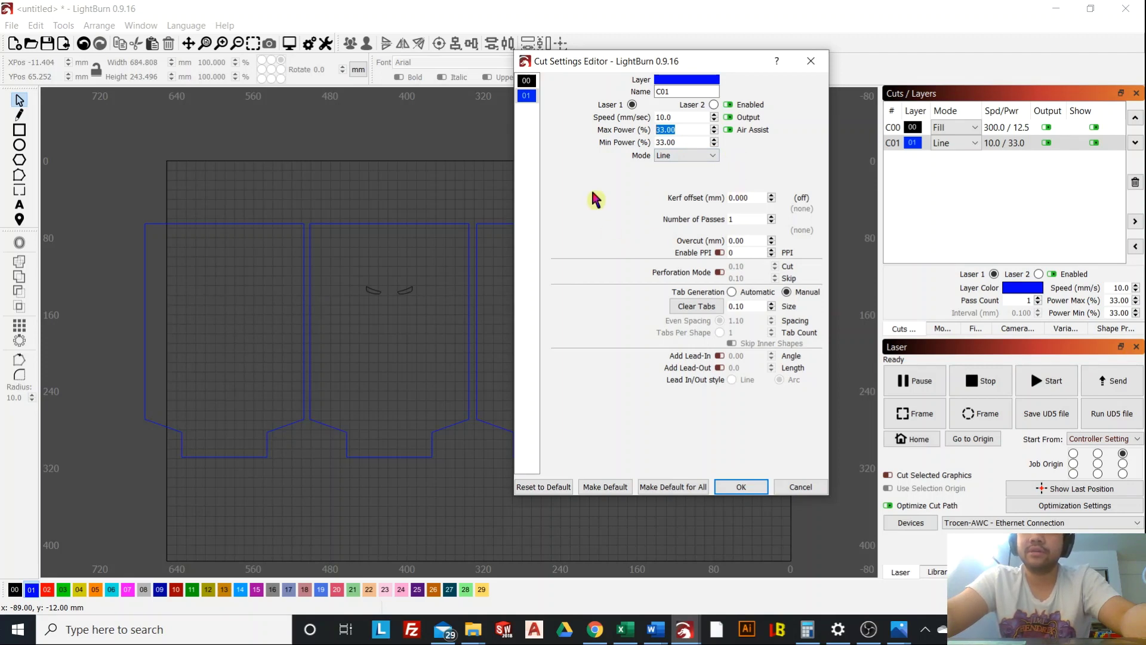
{"action": "left_click", "coordinate": [741, 487]}
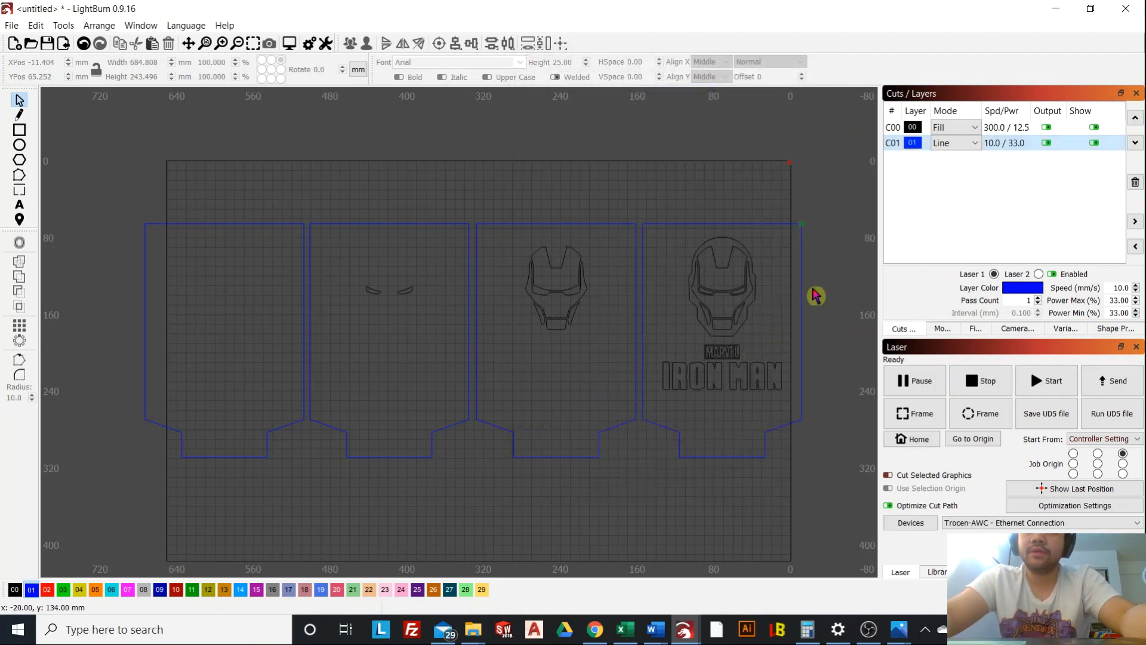
Mirror the grouped panel with the full helmet, Marvel logo and Iron Man lettering horizontally.
{"action": "scroll", "coordinate": [639, 301], "scroll_direction": "down", "scroll_amount": 1}
{"action": "scroll", "coordinate": [639, 301], "scroll_direction": "down", "scroll_amount": 1}
{"action": "scroll", "coordinate": [640, 276], "scroll_direction": "up", "scroll_amount": 2}
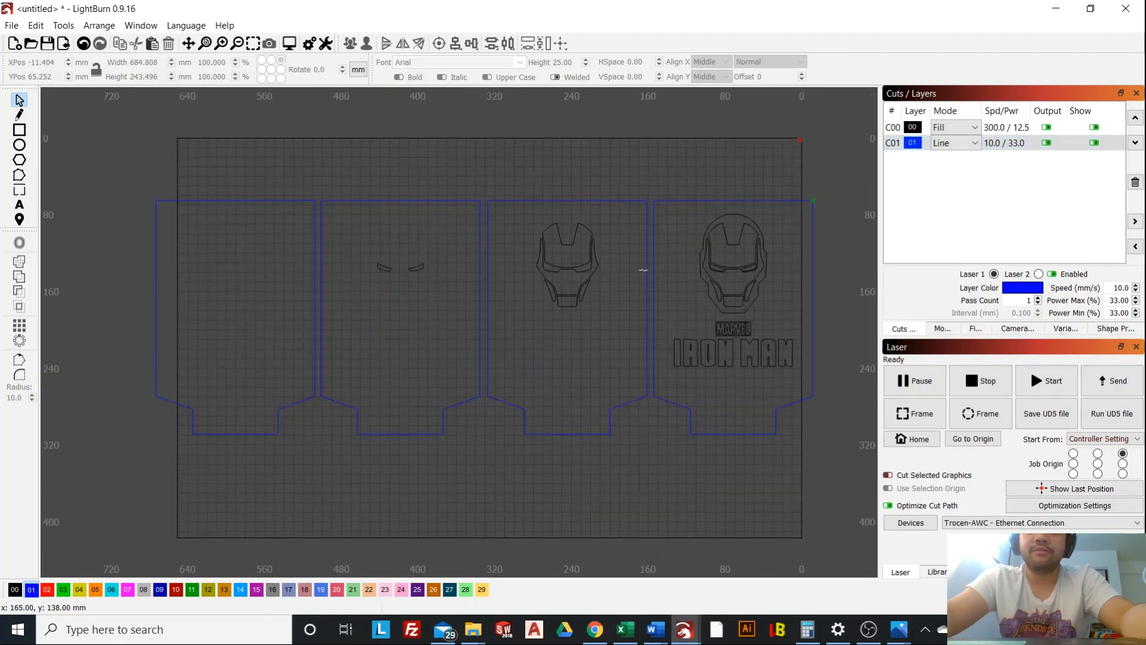
{"action": "scroll", "coordinate": [659, 293], "scroll_direction": "down", "scroll_amount": 2}
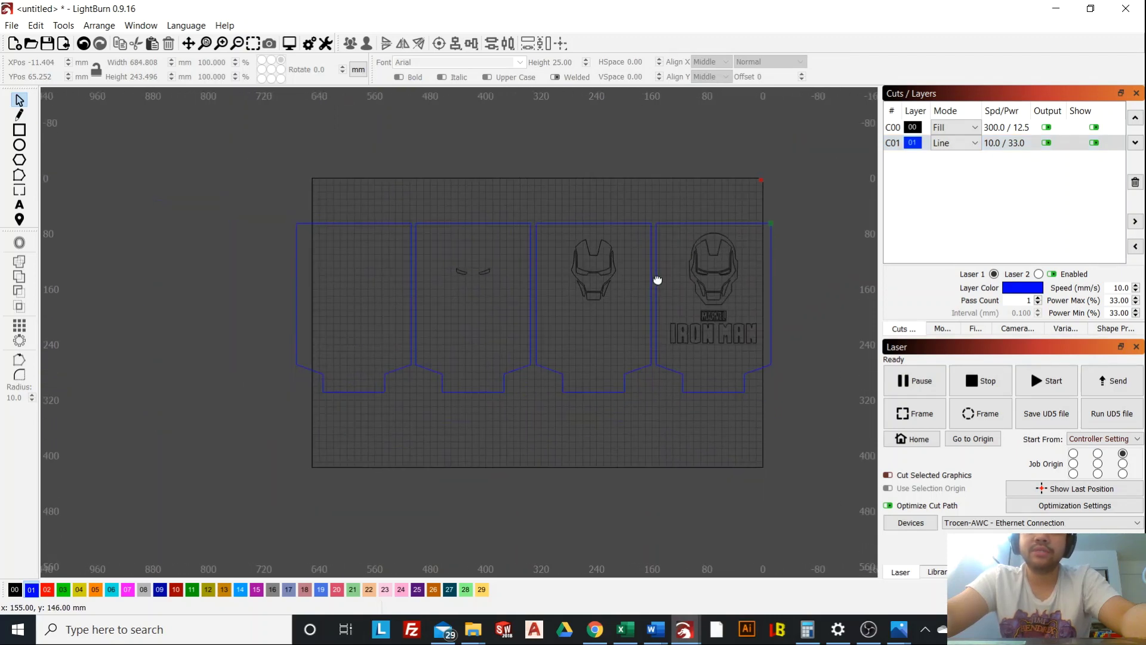
{"action": "scroll", "coordinate": [709, 258], "scroll_direction": "up", "scroll_amount": 1}
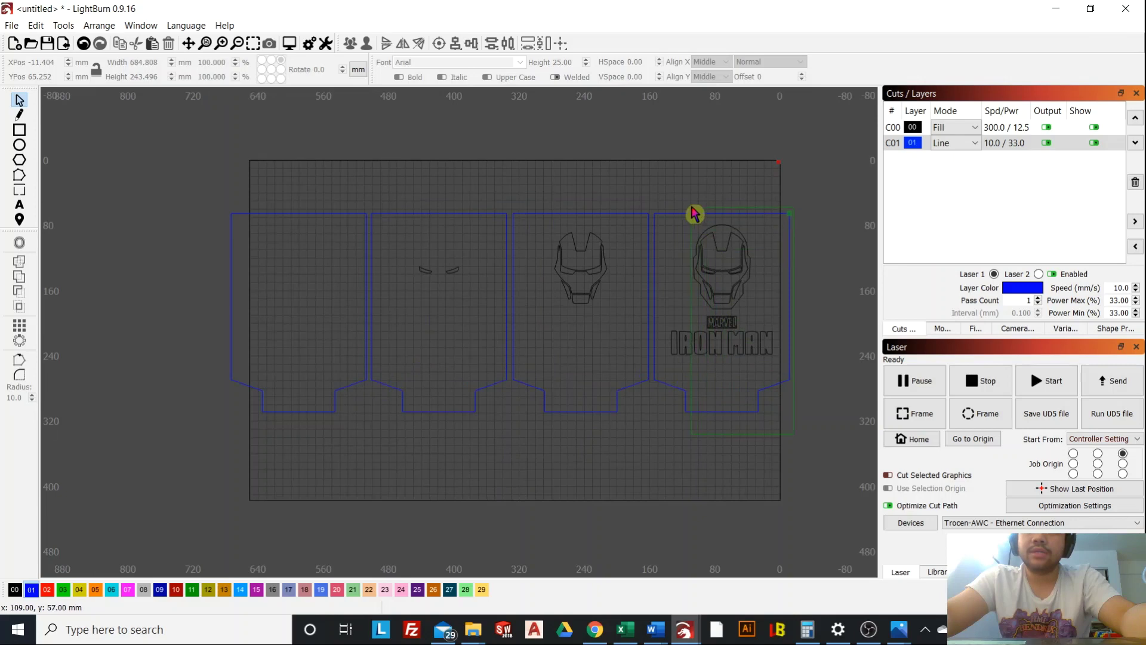
{"action": "left_click", "coordinate": [697, 219]}
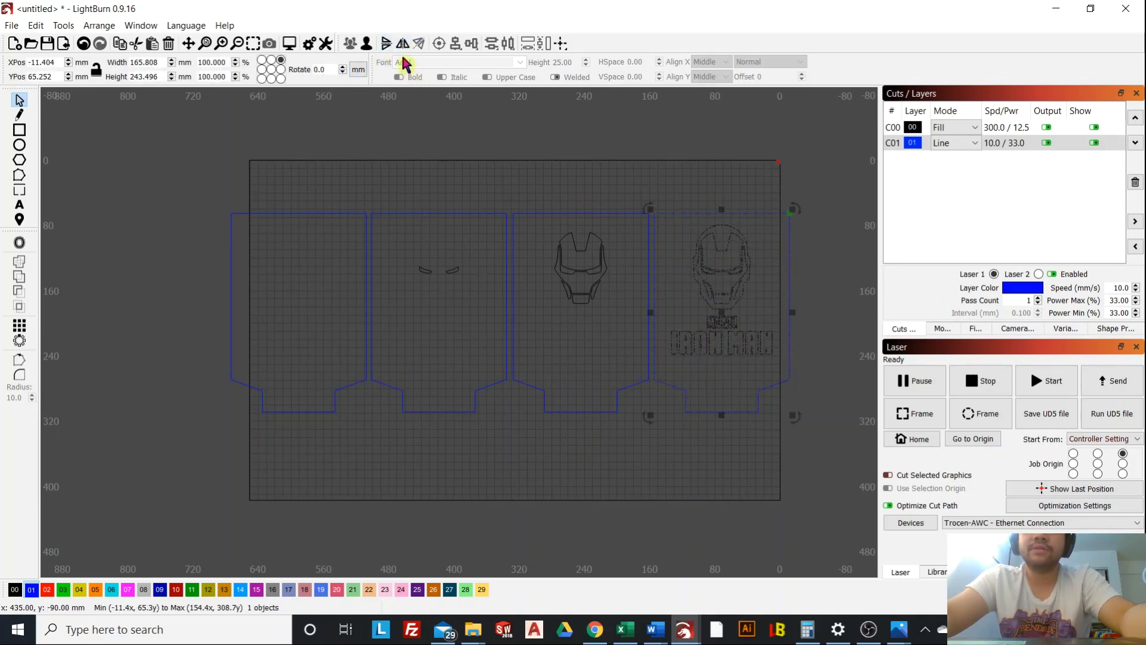
{"action": "left_click", "coordinate": [692, 146]}
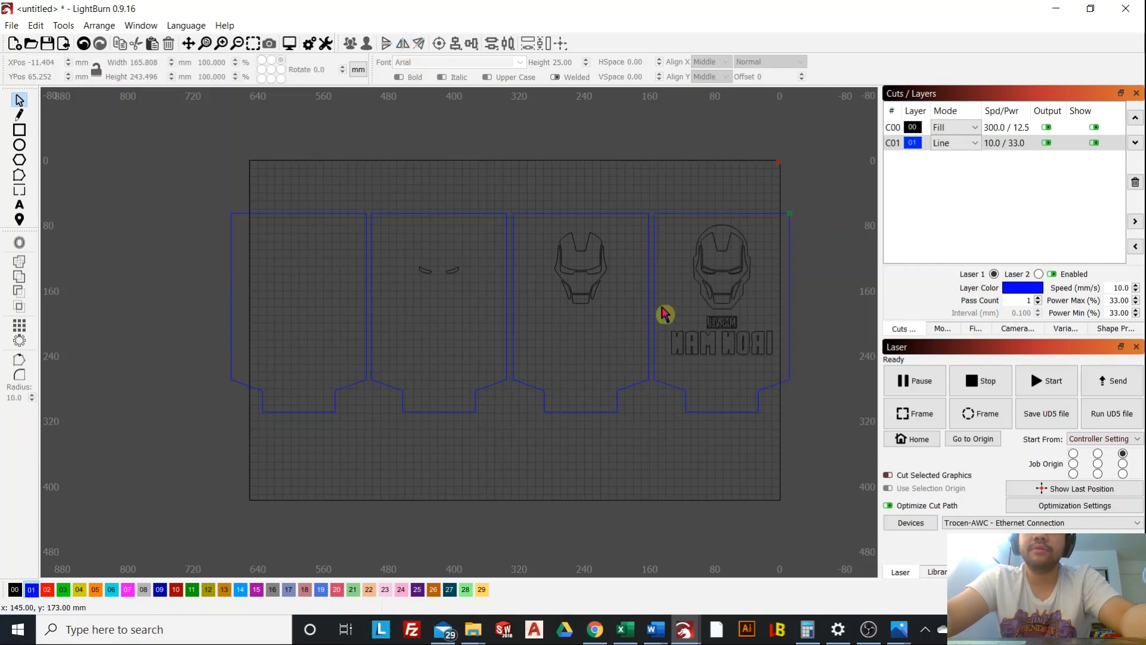
Mirror the other three grouped panels horizontally, one at a time: the faceplate panel, the eyes panel and the blank panel.
{"action": "left_click", "coordinate": [532, 200]}
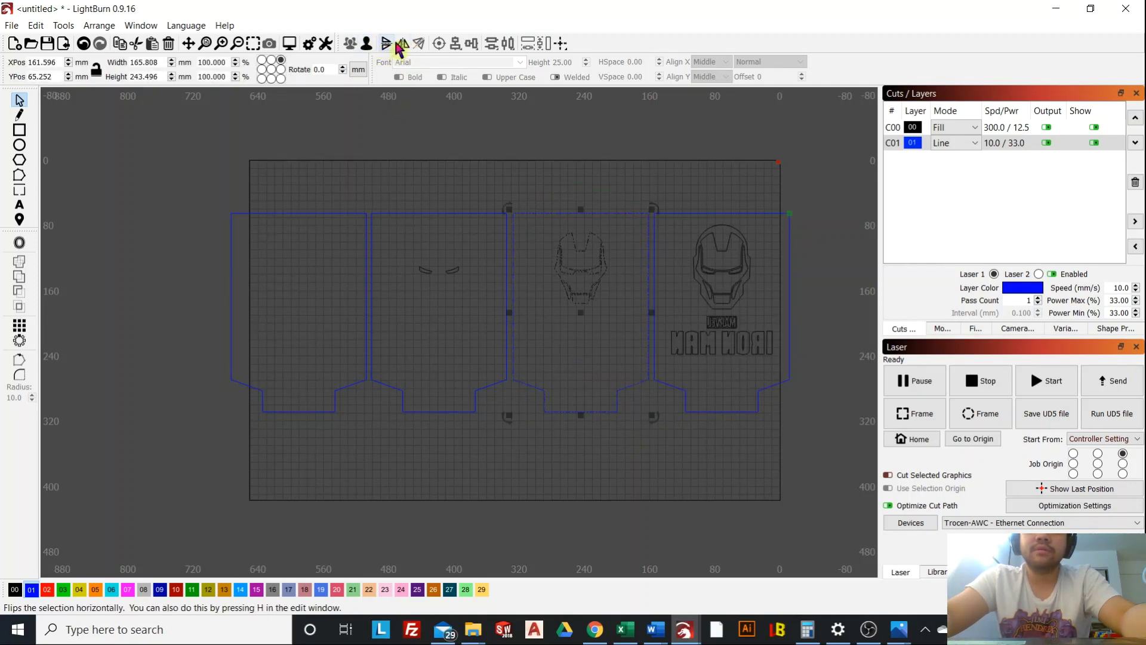
{"action": "left_click", "coordinate": [409, 206]}
{"action": "left_click_drag", "start_coordinate": [332, 456], "coordinate": [231, 193]}
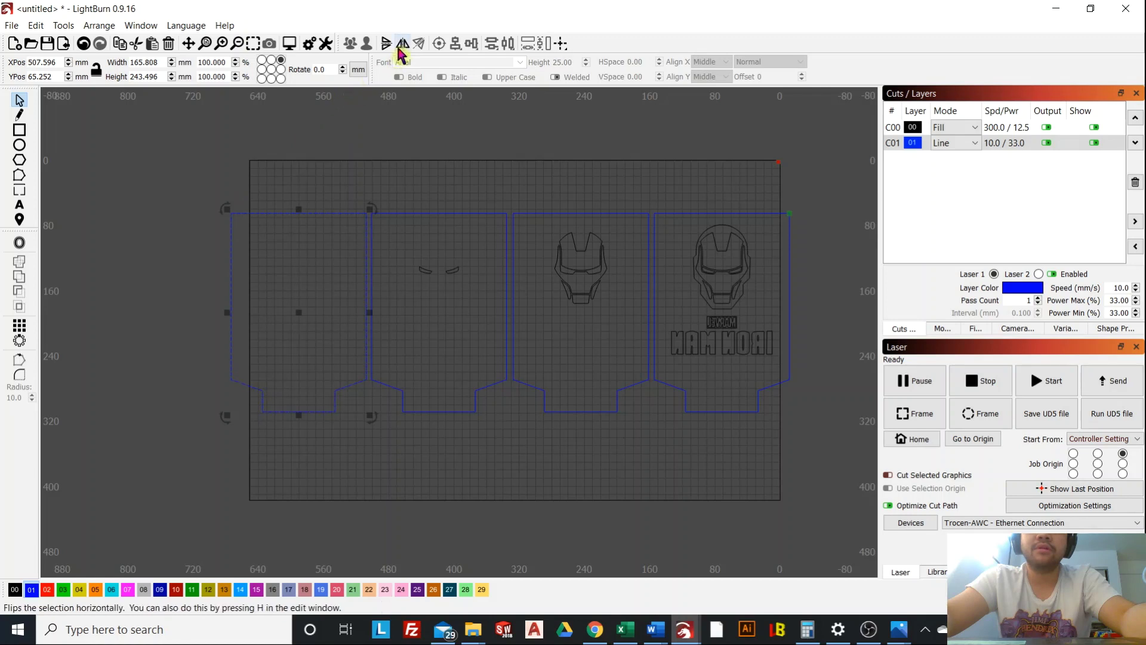
Inspect the mirrored layout of all four panels, especially the full helmet, Marvel logo and Iron Man lettering.
{"action": "left_click_drag", "start_coordinate": [800, 446], "coordinate": [671, 200]}
{"action": "scroll", "coordinate": [808, 297], "scroll_direction": "down", "scroll_amount": 3}
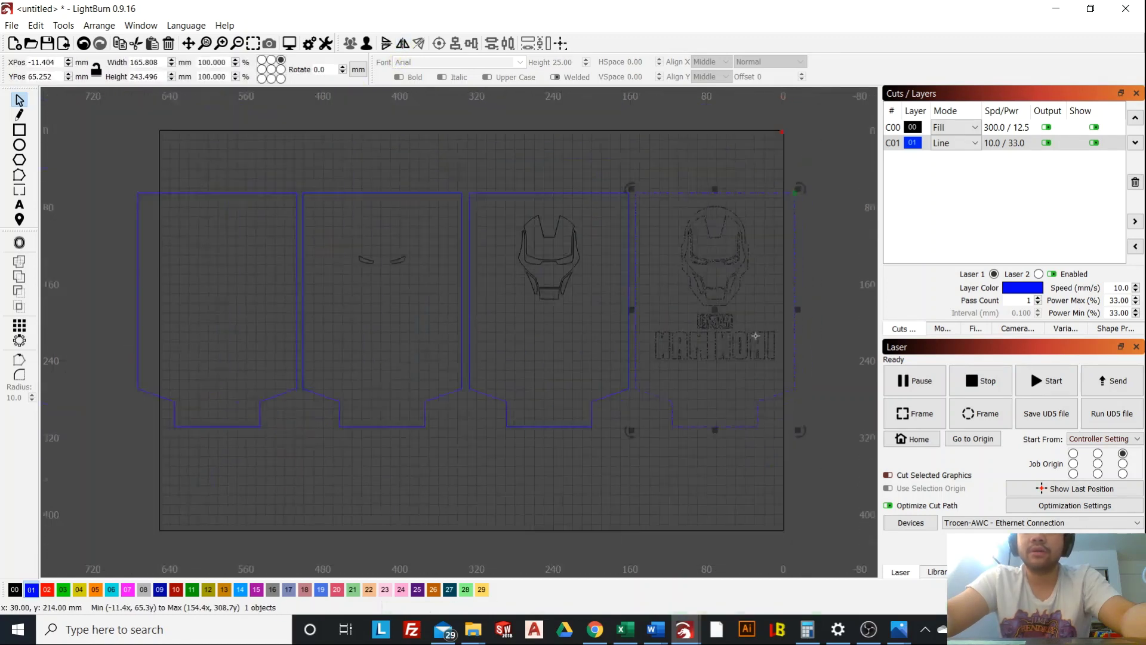
{"action": "scroll", "coordinate": [761, 341], "scroll_direction": "up", "scroll_amount": 3}
{"action": "scroll", "coordinate": [705, 338], "scroll_direction": "down", "scroll_amount": 2}
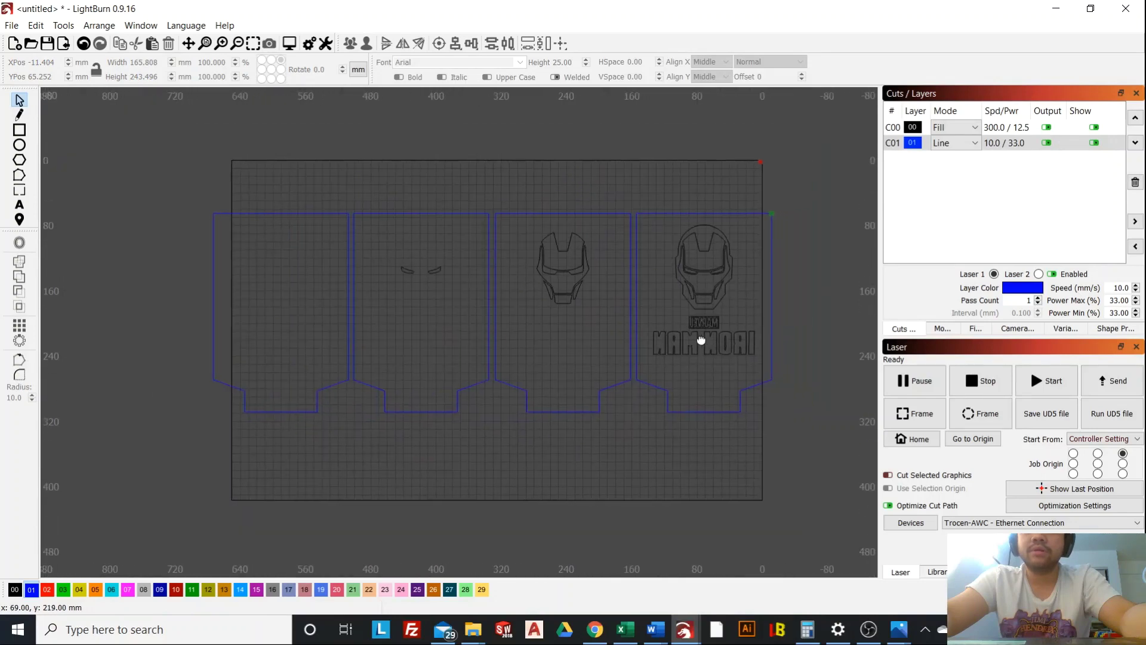
{"action": "scroll", "coordinate": [686, 370], "scroll_direction": "up", "scroll_amount": 2}
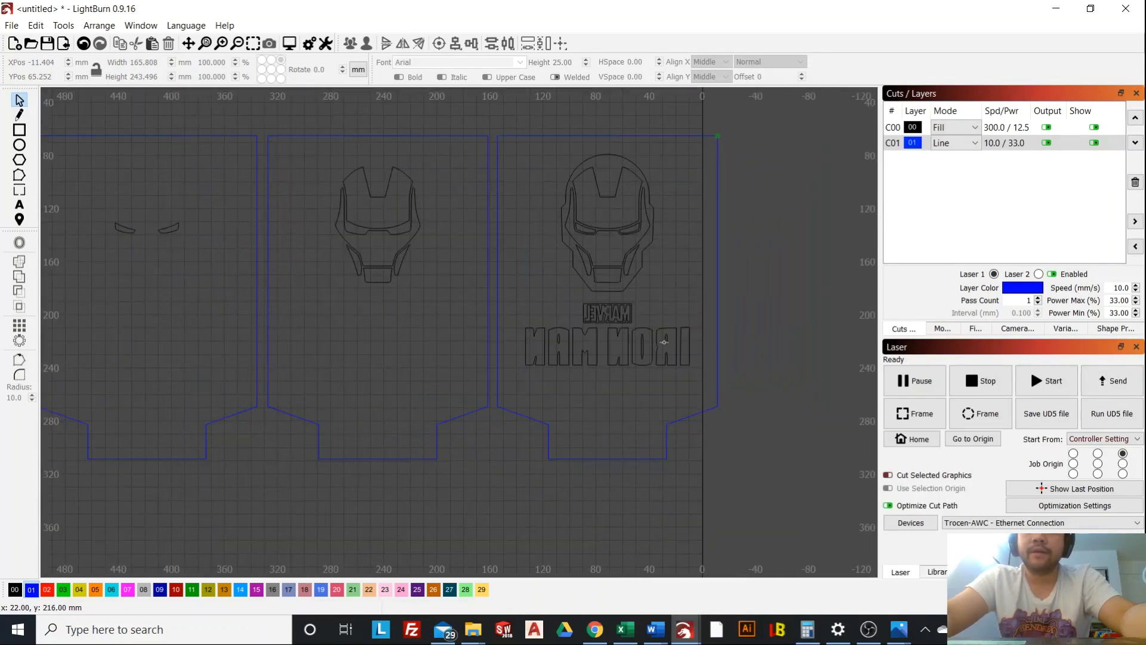
{"action": "scroll", "coordinate": [716, 329], "scroll_direction": "down", "scroll_amount": 3}
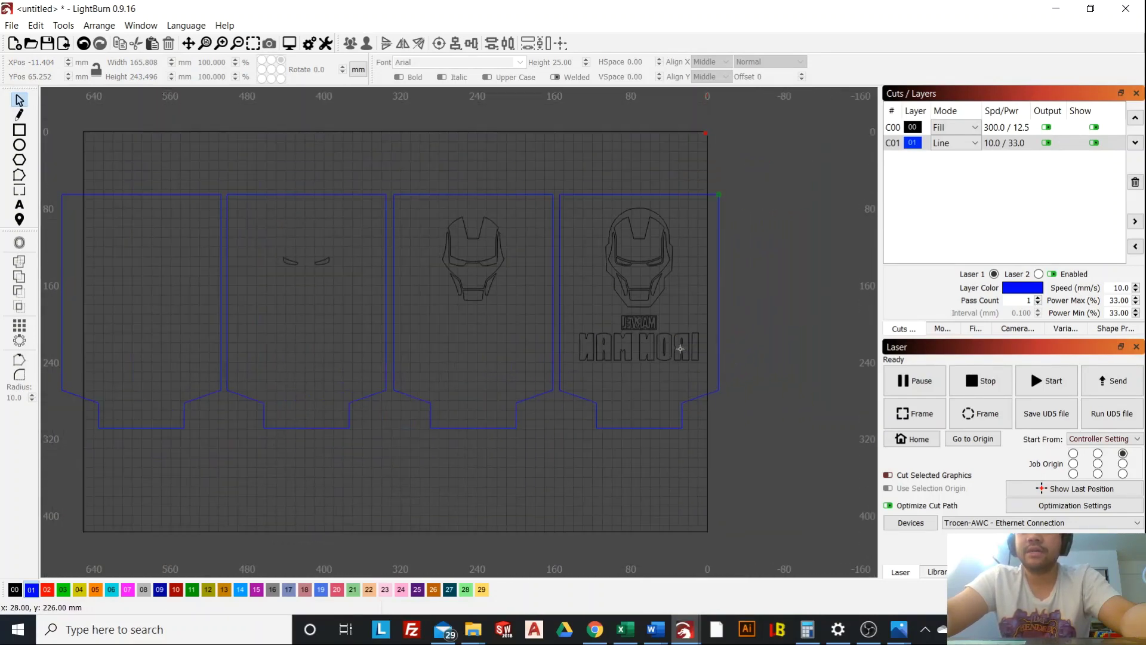
{"action": "scroll", "coordinate": [644, 324], "scroll_direction": "up", "scroll_amount": 3}
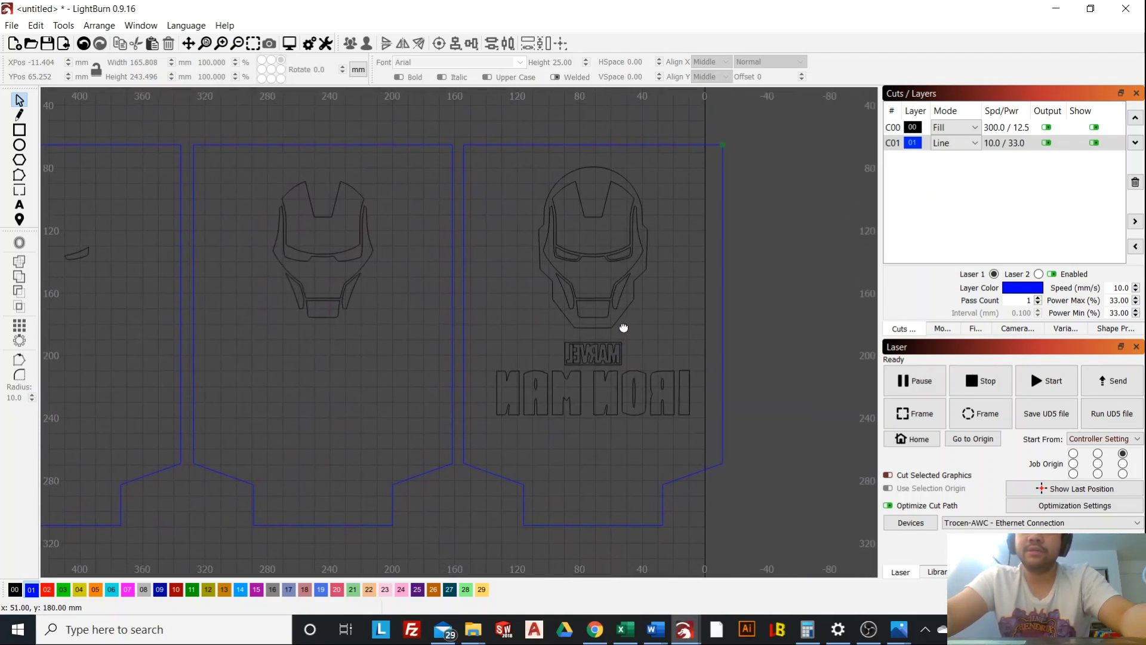
{"action": "scroll", "coordinate": [620, 337], "scroll_direction": "down", "scroll_amount": 1}
{"action": "scroll", "coordinate": [613, 328], "scroll_direction": "down", "scroll_amount": 1}
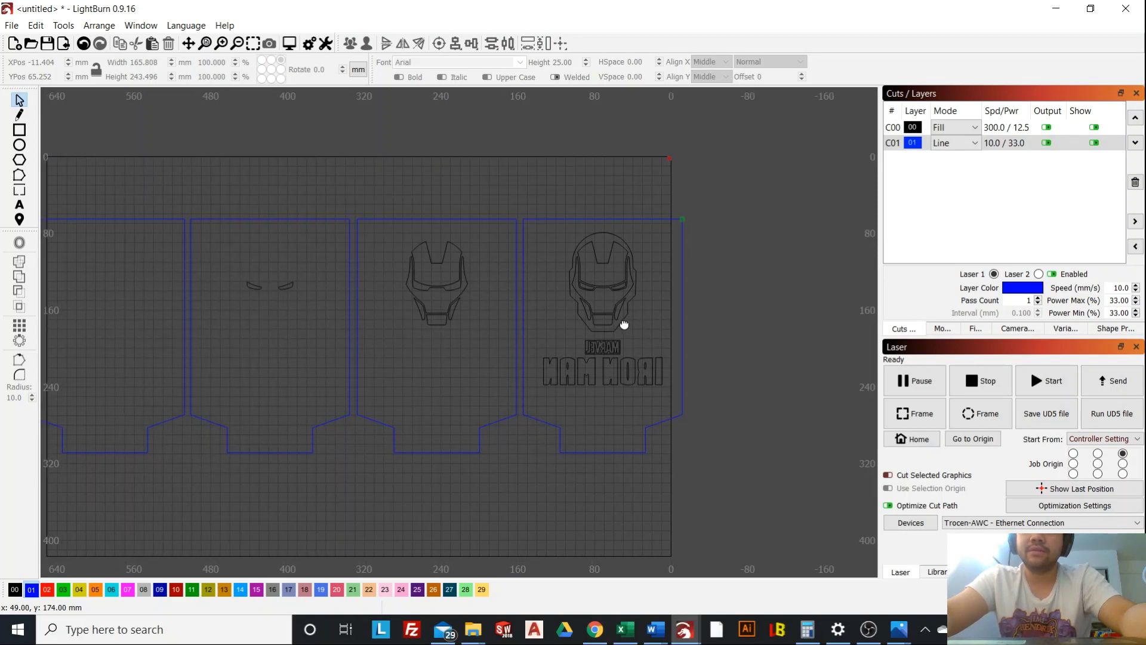
{"action": "left_click_drag", "start_coordinate": [612, 325], "coordinate": [601, 334]}
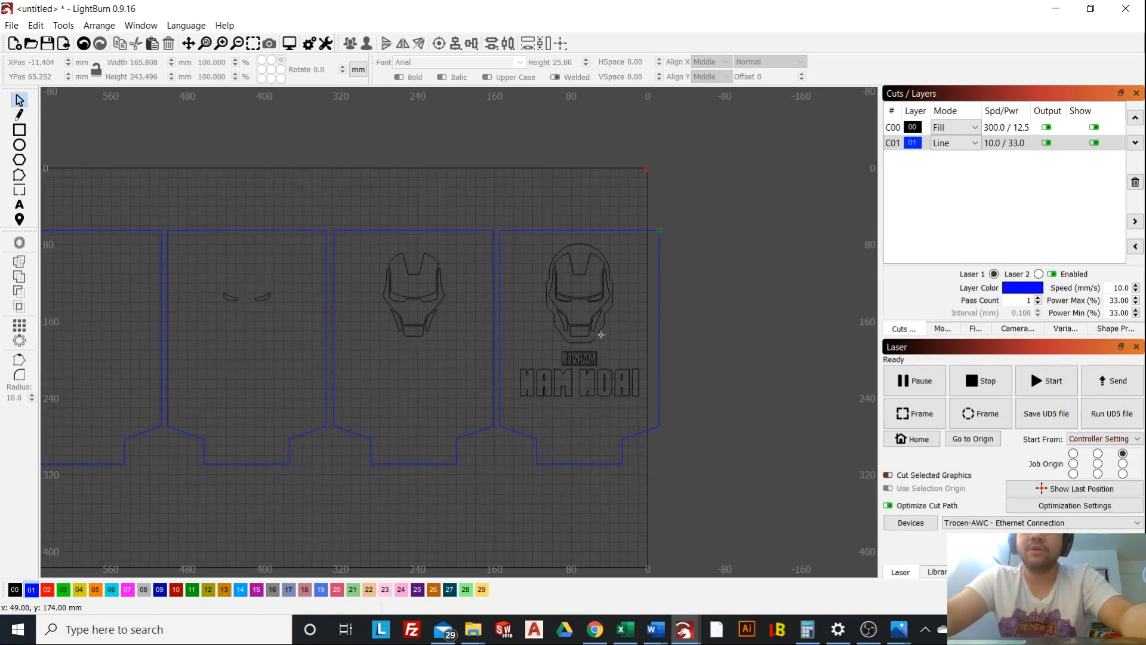
{"action": "scroll", "coordinate": [604, 334], "scroll_direction": "up", "scroll_amount": 5}
{"action": "scroll", "coordinate": [581, 336], "scroll_direction": "down", "scroll_amount": 4}
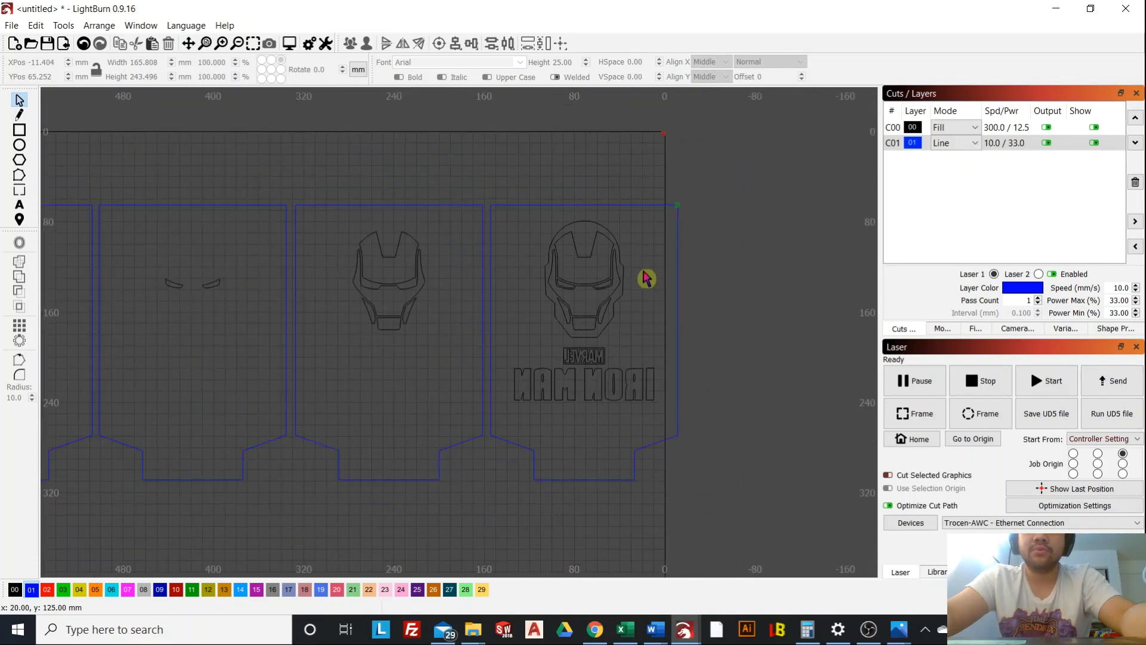
{"action": "scroll", "coordinate": [590, 447], "scroll_direction": "up", "scroll_amount": 1}
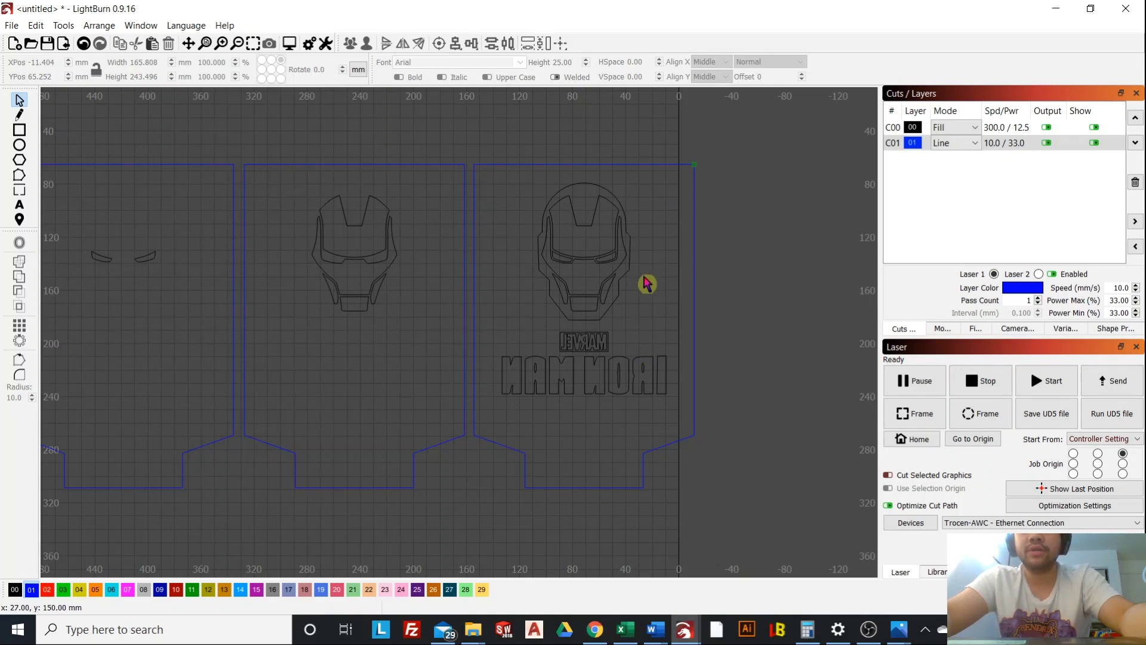
{"action": "scroll", "coordinate": [588, 284], "scroll_direction": "up", "scroll_amount": 1}
{"action": "scroll", "coordinate": [687, 281], "scroll_direction": "down", "scroll_amount": 3}
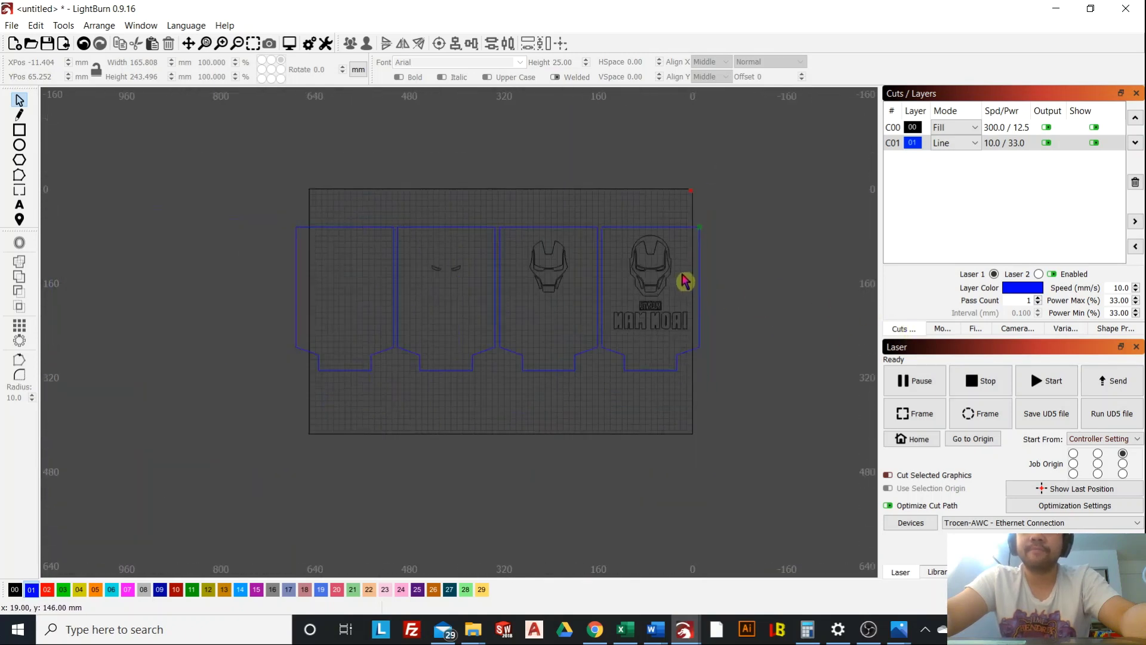
{"action": "scroll", "coordinate": [539, 251], "scroll_direction": "up", "scroll_amount": 1}
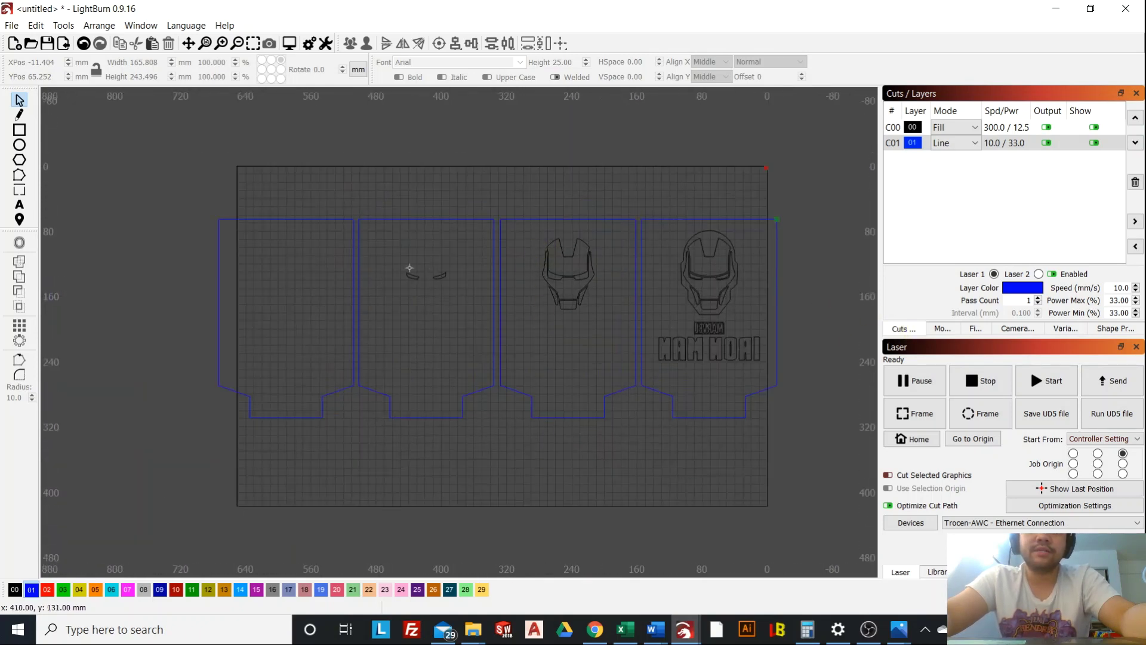
{"action": "left_click_drag", "start_coordinate": [162, 168], "coordinate": [821, 485]}
{"action": "left_click", "coordinate": [821, 465]}
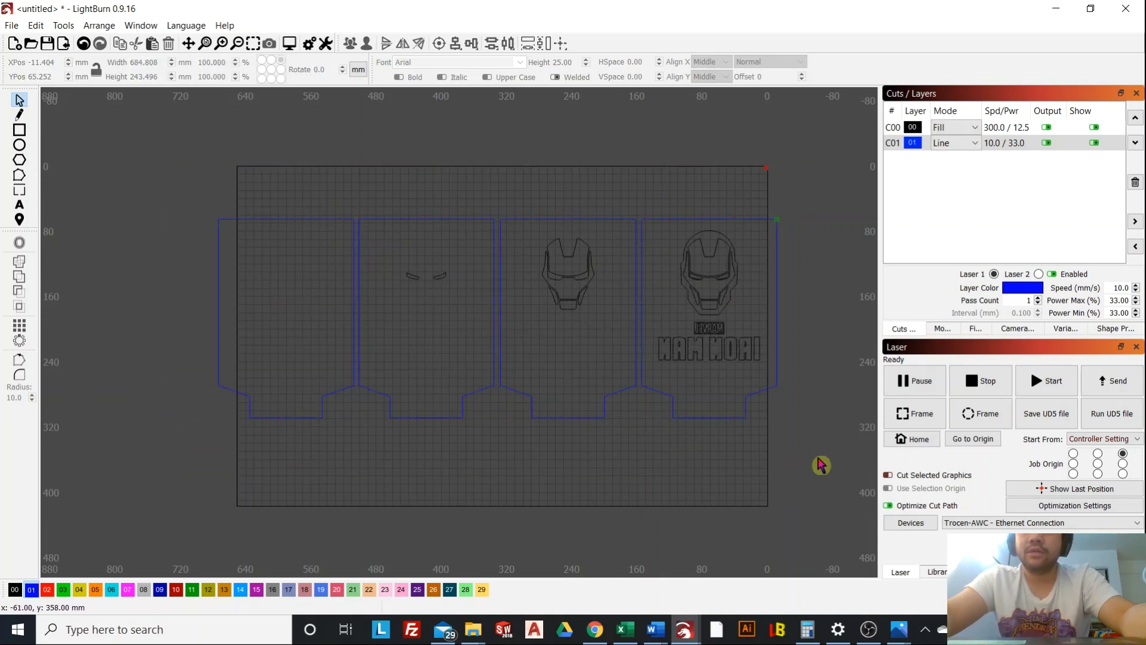